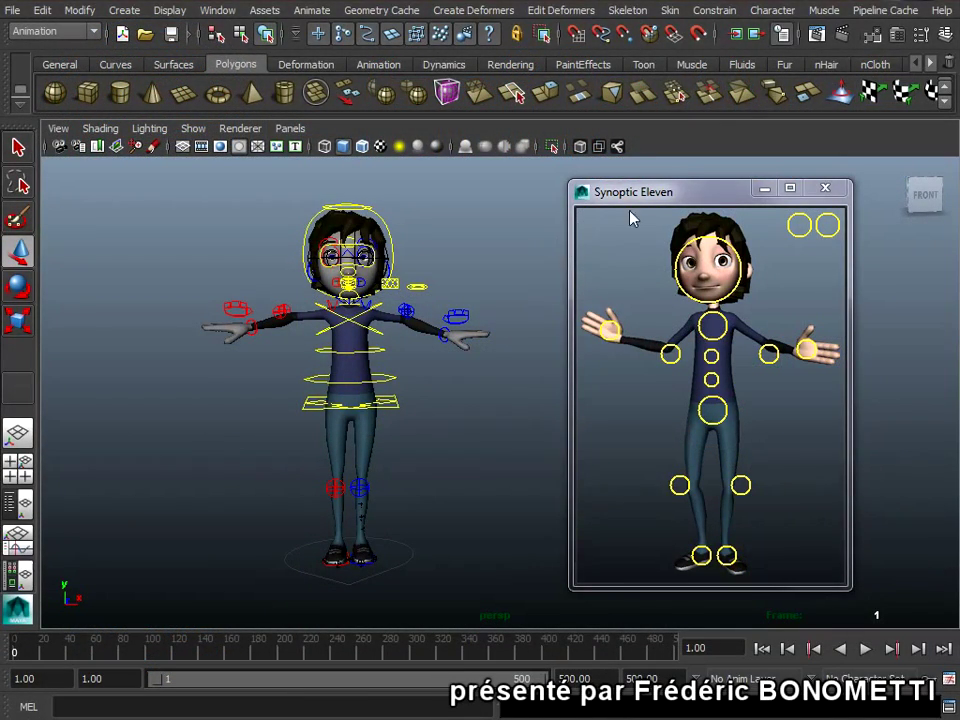
Move the Synoptic Eleven picker left, select chest, arm and both wrist controls, then hide and show the curves.
{"action": "left_click_drag", "start_coordinate": [673, 197], "coordinate": [657, 190]}
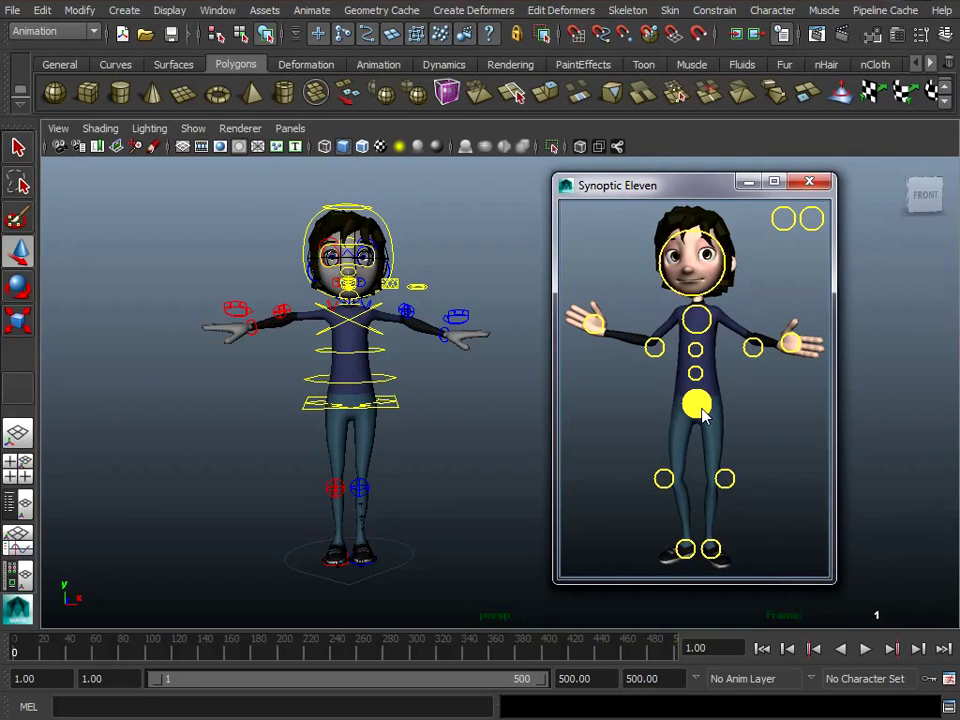
{"action": "left_click", "coordinate": [697, 320]}
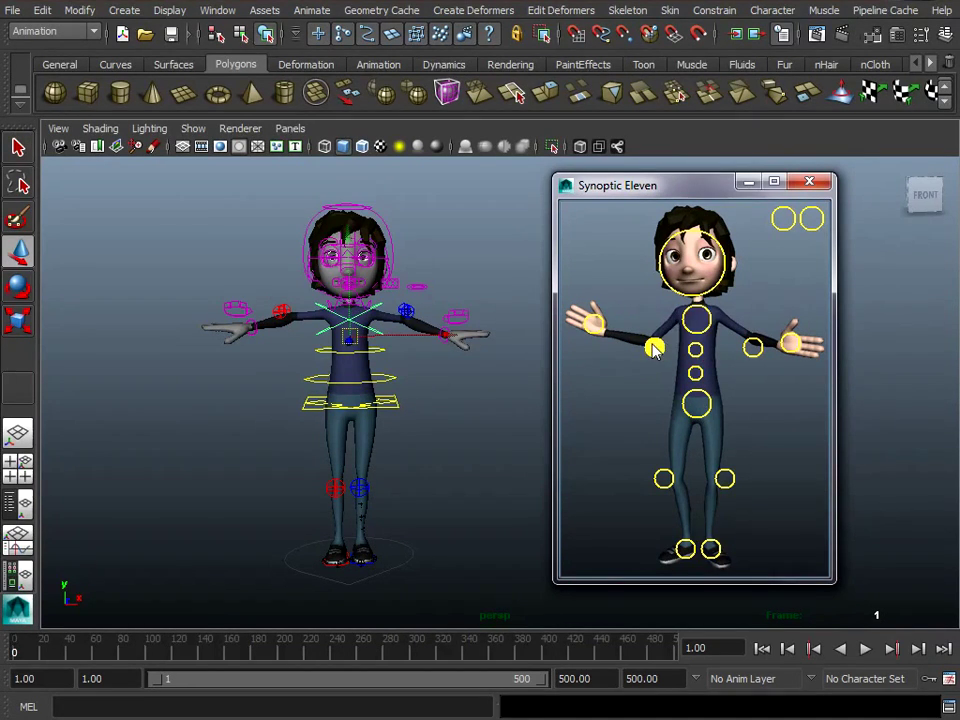
{"action": "left_click", "coordinate": [654, 347]}
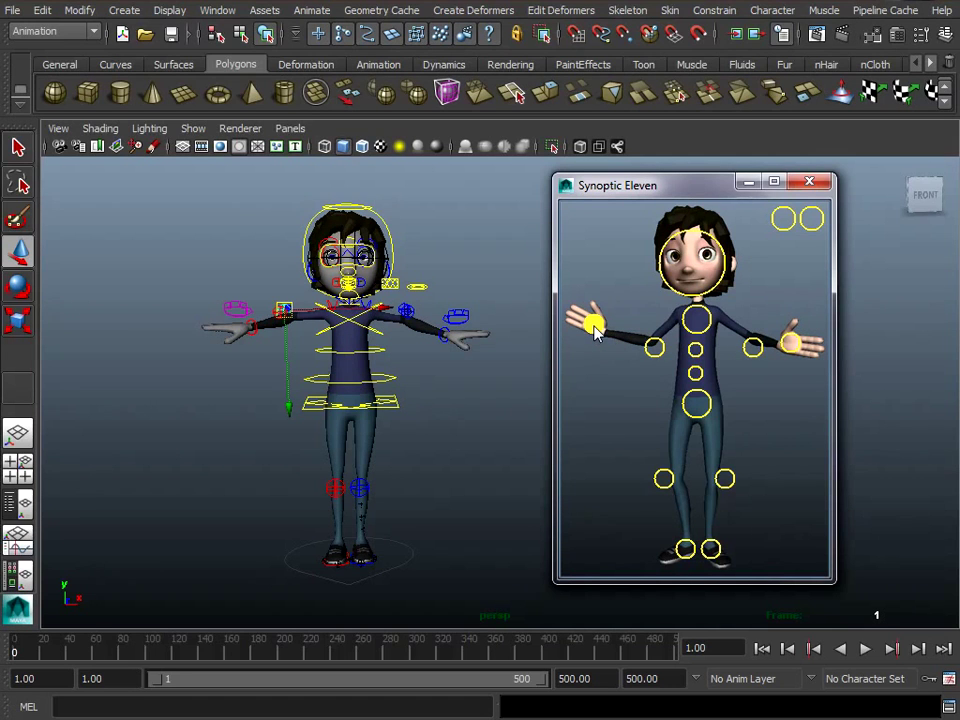
{"action": "left_click", "coordinate": [594, 330]}
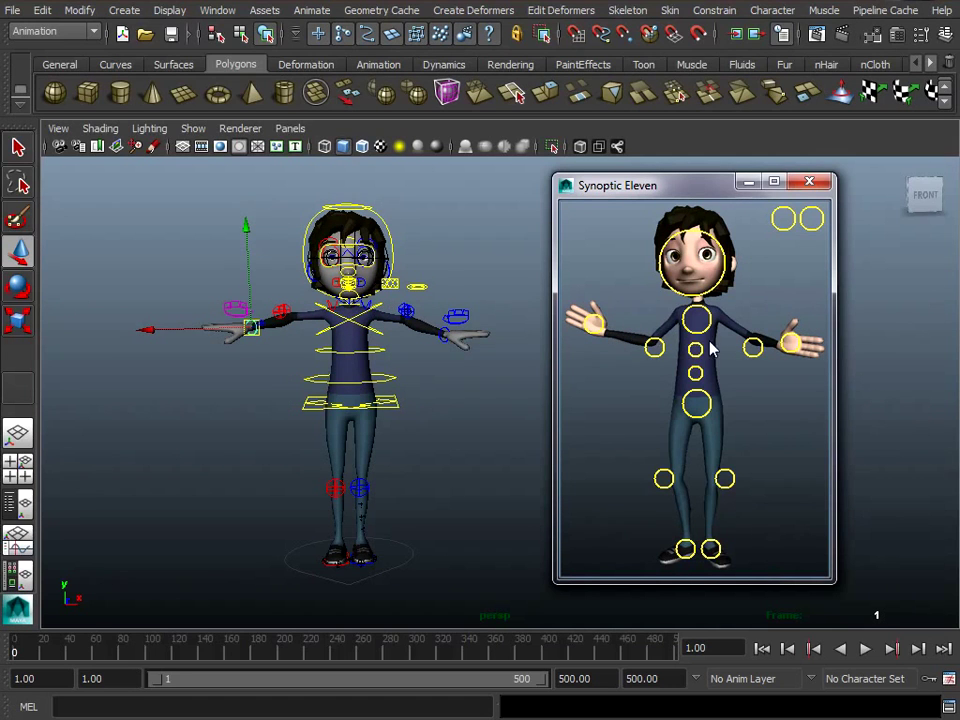
{"action": "left_click", "coordinate": [790, 343]}
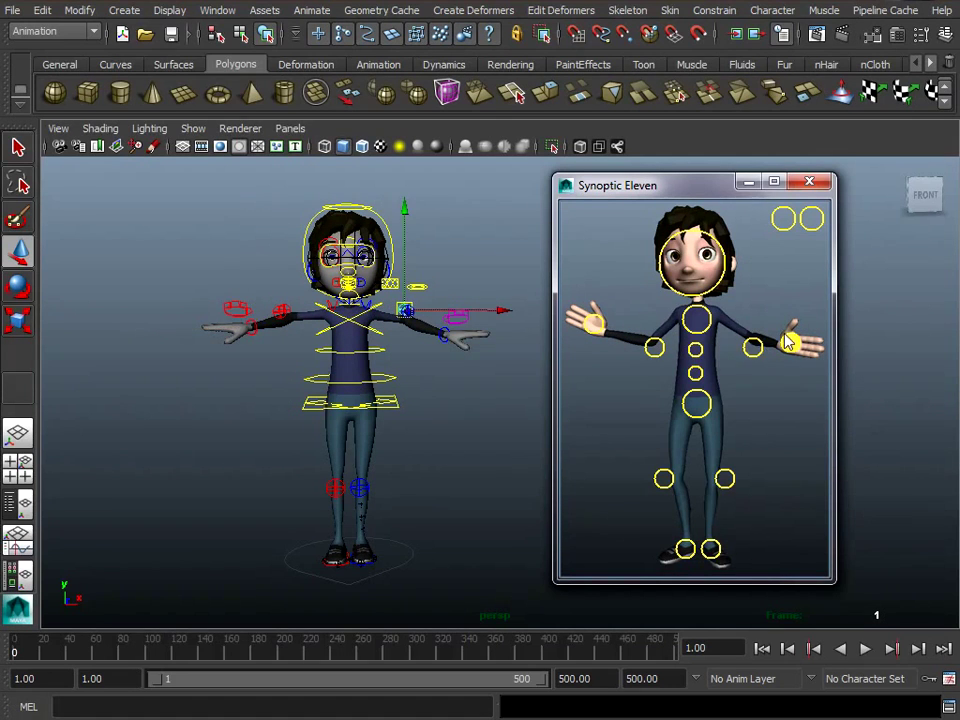
{"action": "left_click", "coordinate": [810, 222]}
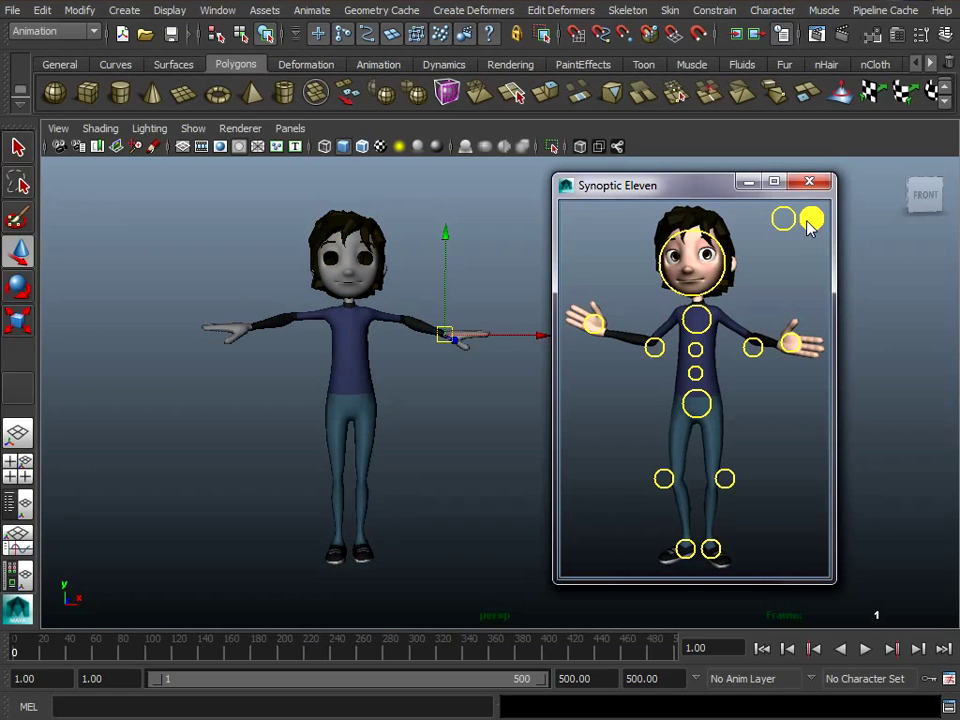
{"action": "left_click", "coordinate": [781, 216]}
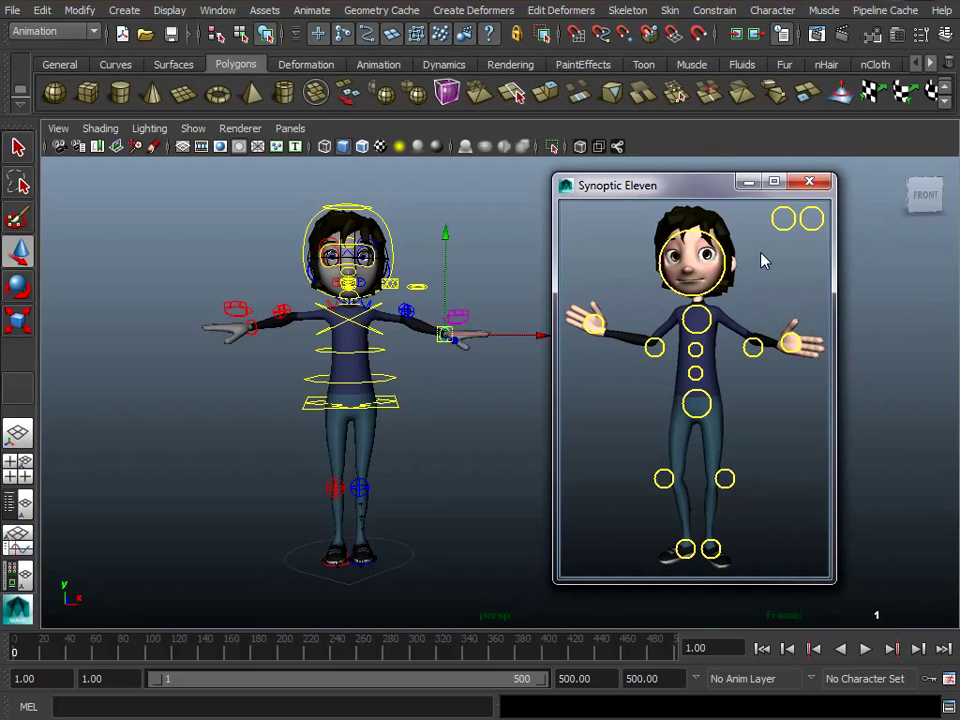
Hide the control curves and lower both wrist controls slightly using the picker circles.
{"action": "left_click", "coordinate": [812, 220]}
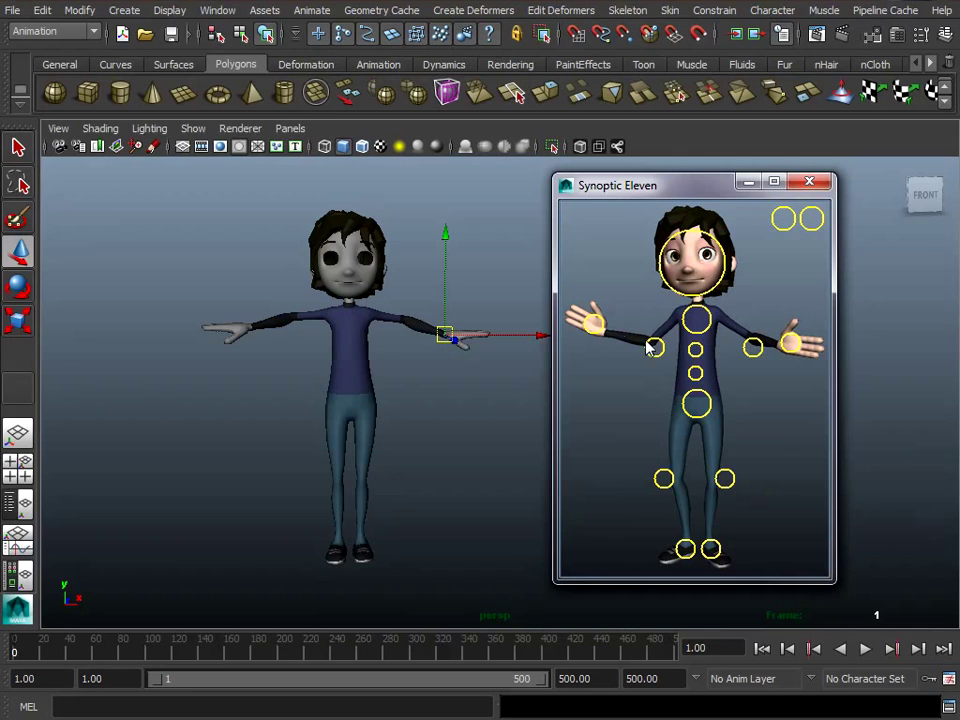
{"action": "left_click", "coordinate": [590, 322]}
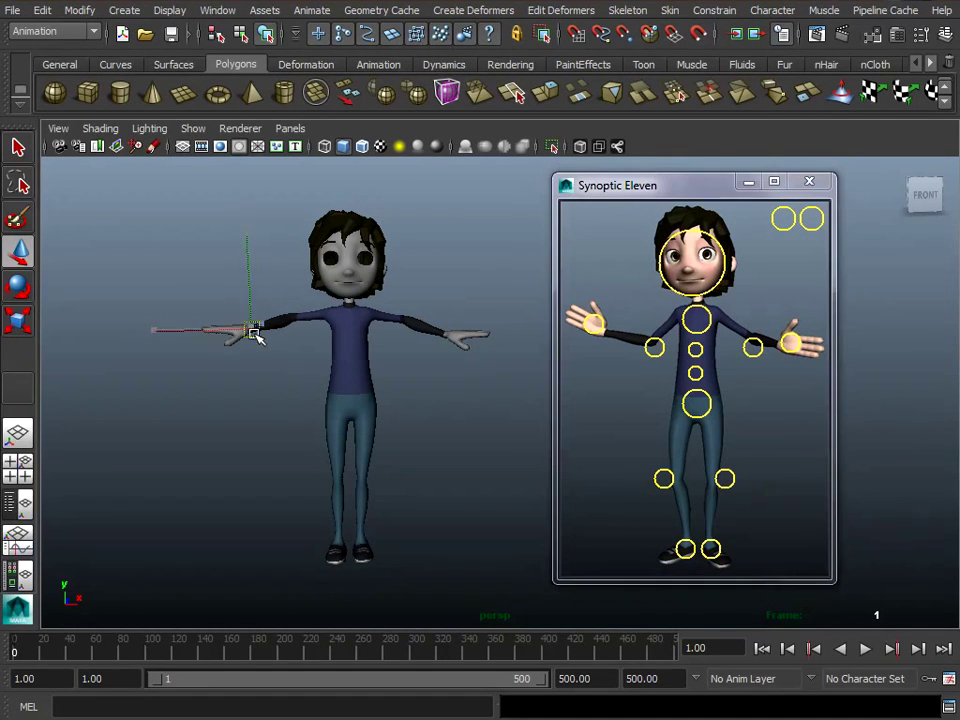
{"action": "left_click_drag", "start_coordinate": [256, 337], "coordinate": [274, 345]}
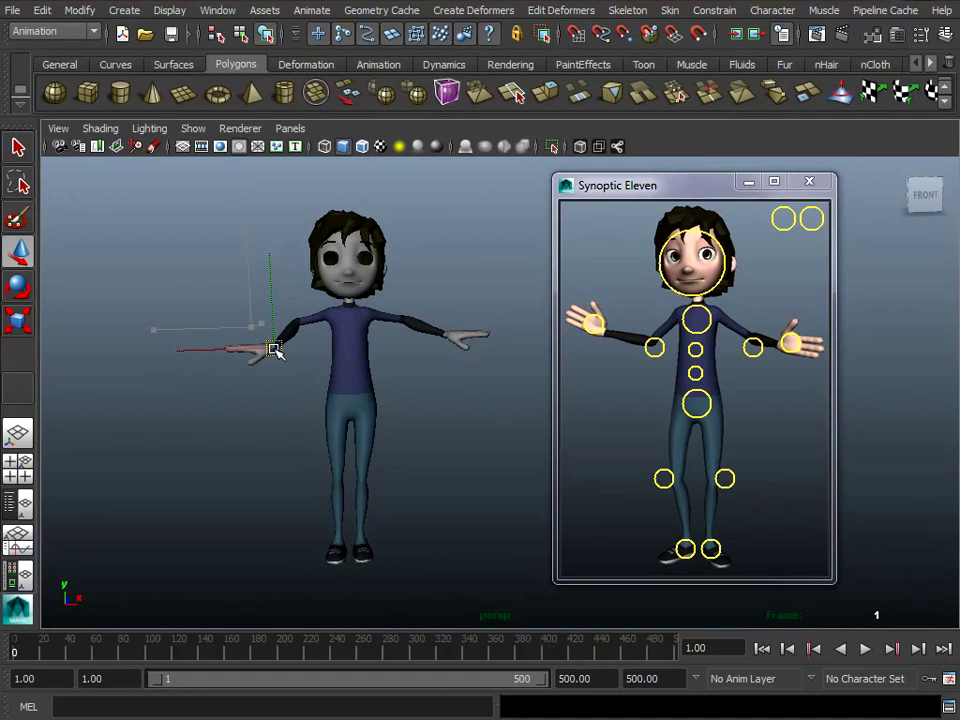
{"action": "left_click", "coordinate": [790, 343]}
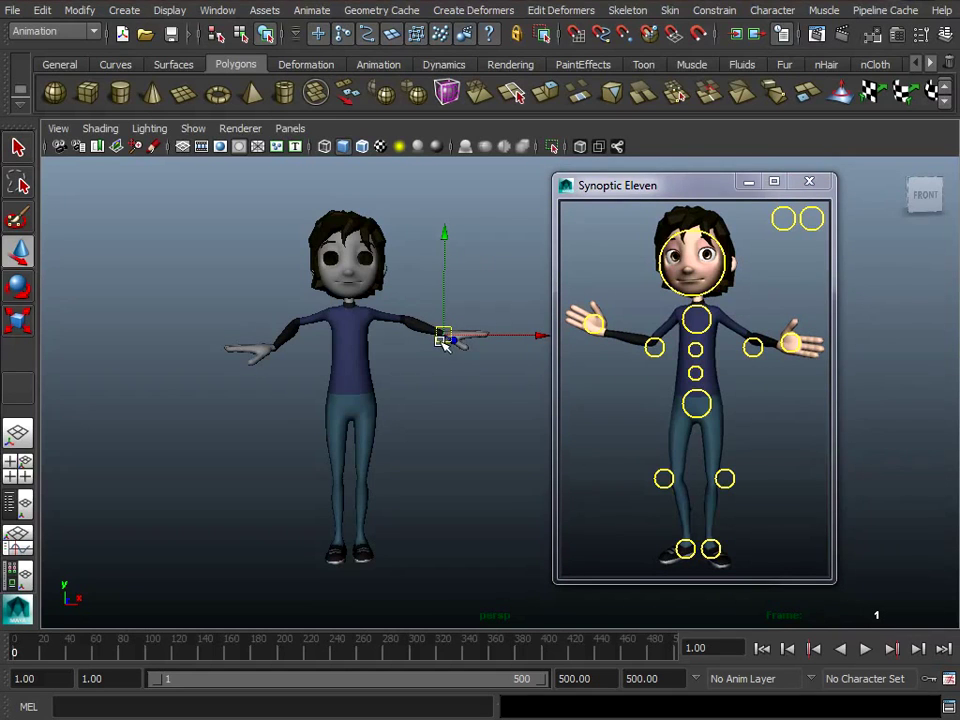
{"action": "left_click_drag", "start_coordinate": [445, 343], "coordinate": [441, 360]}
Lower the pelvis control to drop the body, then close the Synoptic Eleven window.
{"action": "left_click", "coordinate": [696, 403]}
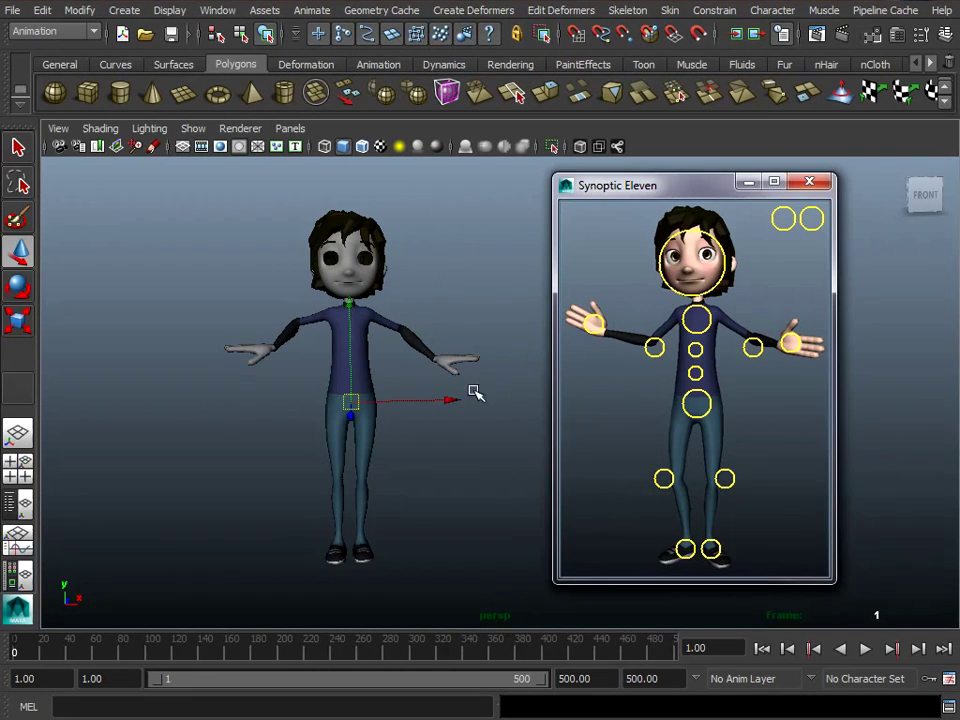
{"action": "left_click_drag", "start_coordinate": [356, 402], "coordinate": [358, 423]}
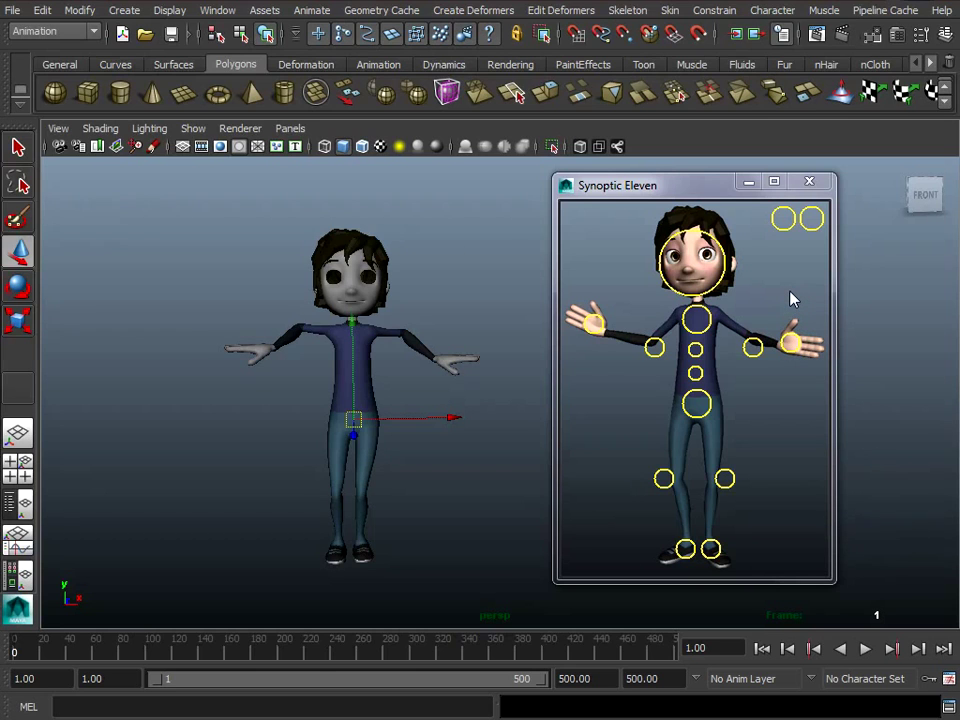
{"action": "left_click", "coordinate": [810, 182]}
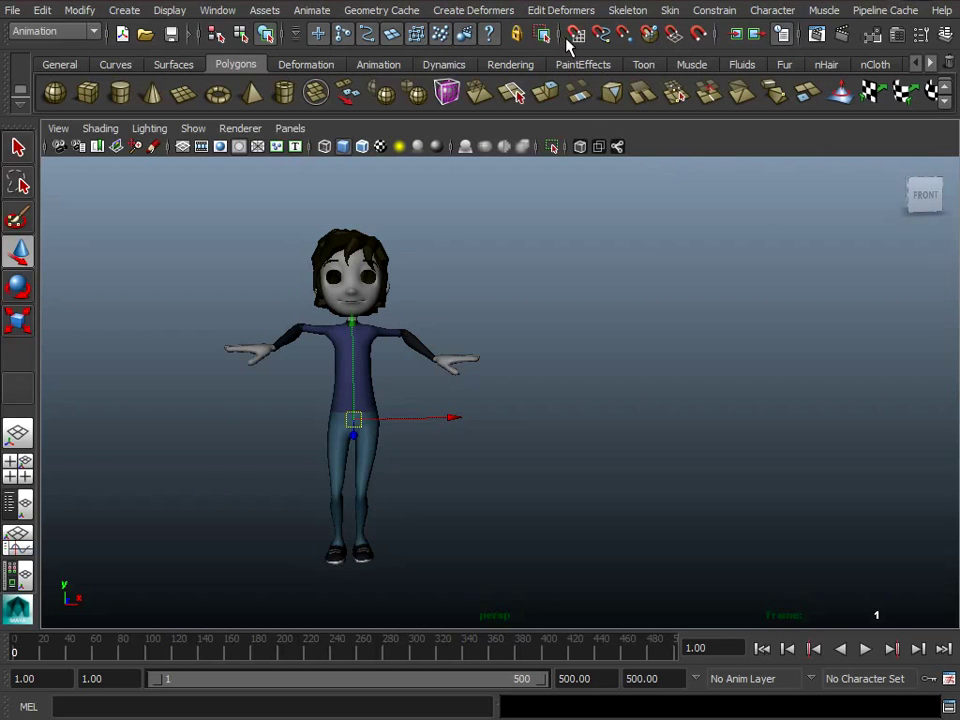
Dismiss the Window menu without choosing anything and bring up the Script Editor from the bottom-right button.
{"action": "left_click", "coordinate": [558, 12]}
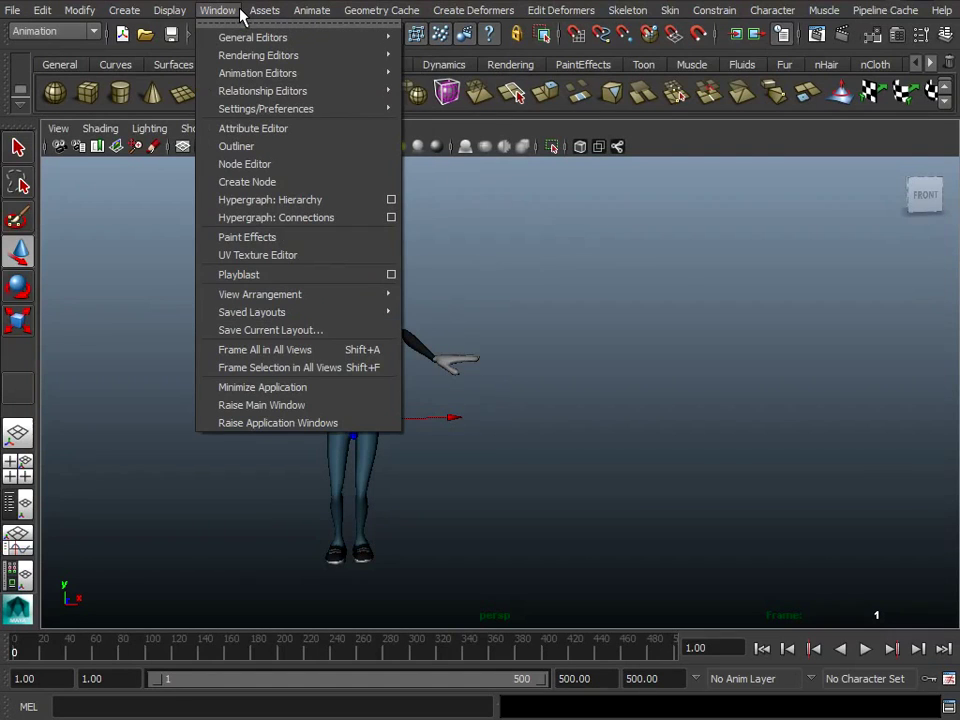
{"action": "left_click", "coordinate": [684, 293]}
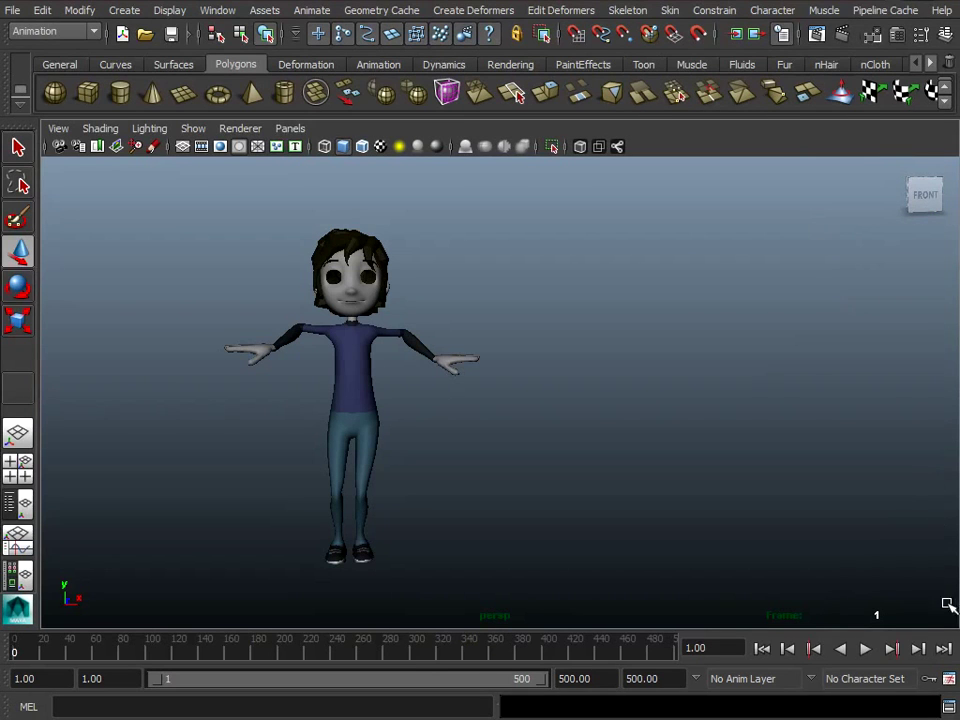
{"action": "left_click", "coordinate": [949, 706]}
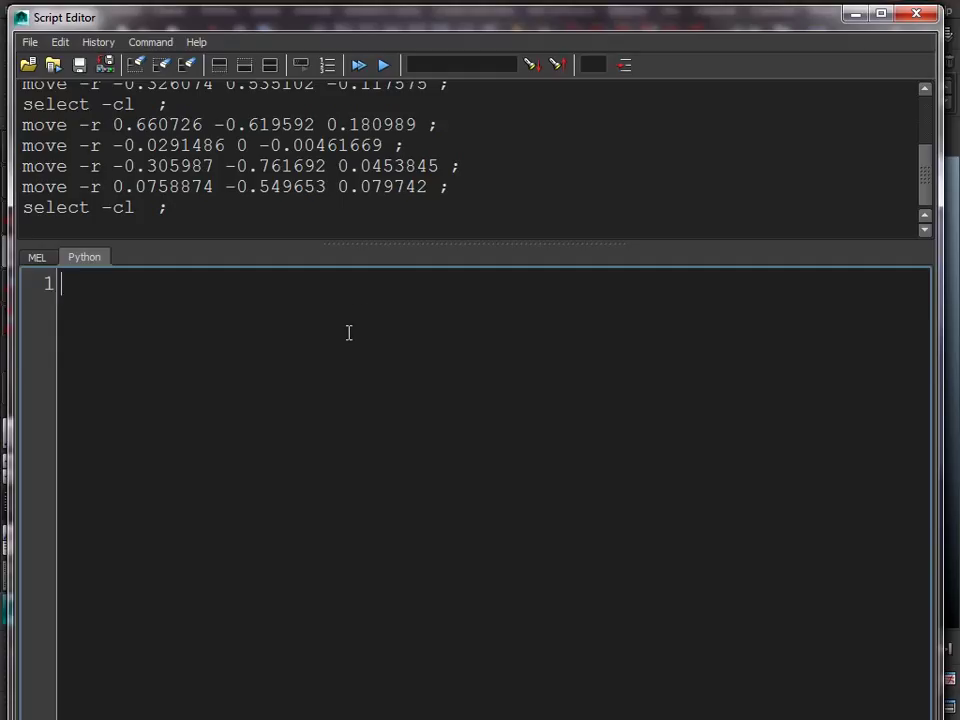
Write 'from PySide import QtGui, QtCore', 'window = QtGui.QDialog()' and 'window.show()' in the Python tab.
{"action": "type", "text": "from PySide"}
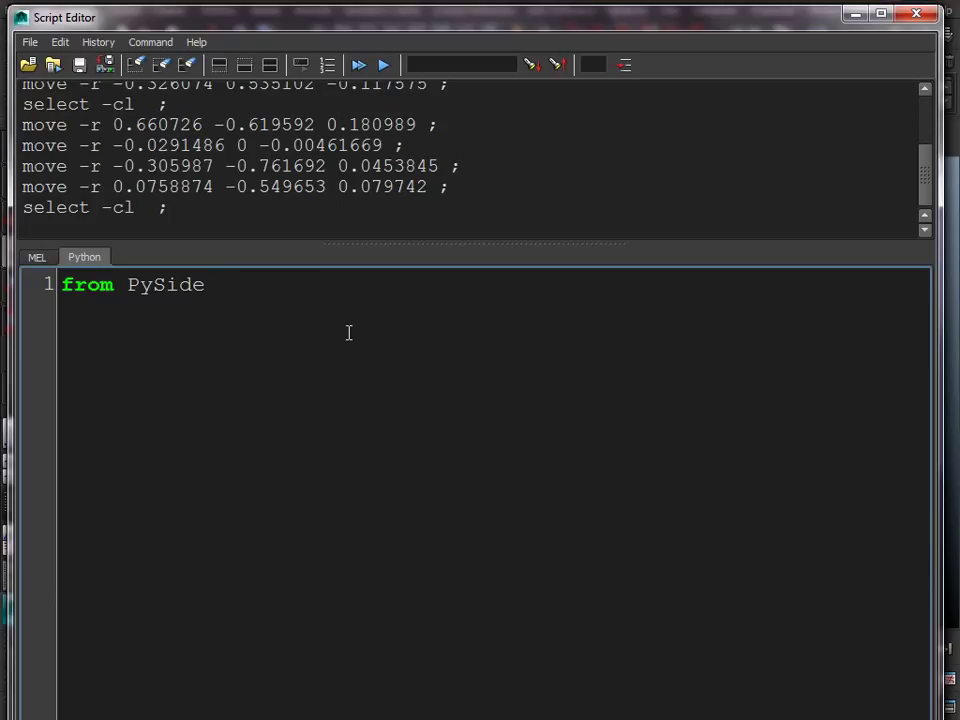
{"action": "type", "text": " import QtGui"}
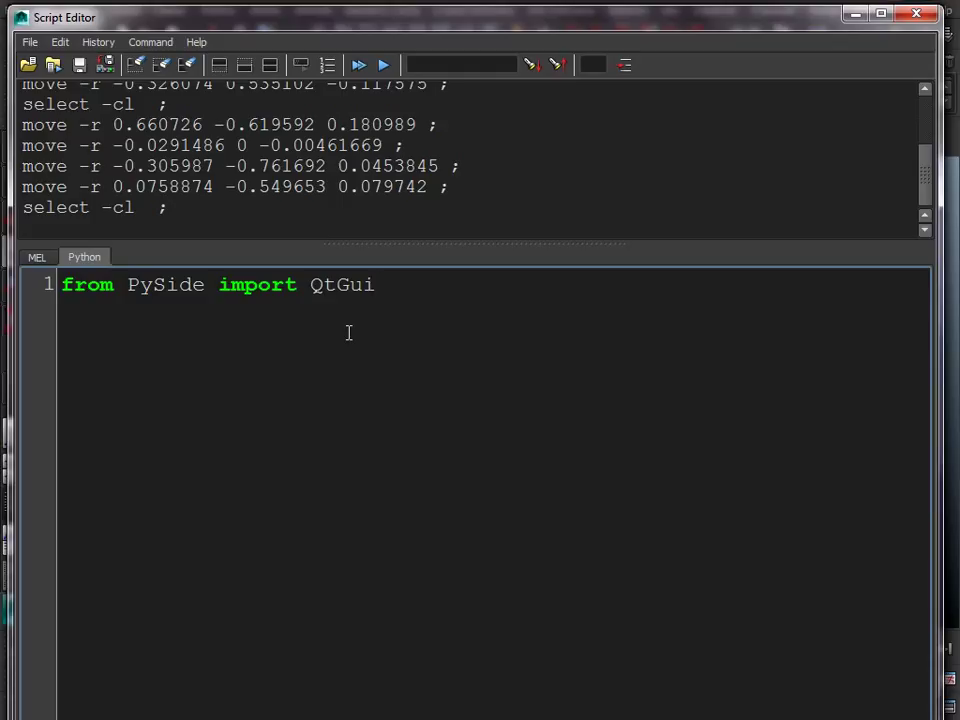
{"action": "type", "text": ", Qt"}
{"action": "type", "text": "Core"}
{"action": "key", "text": "Return"}
{"action": "key", "text": "Return"}
{"action": "type", "text": "window = "}
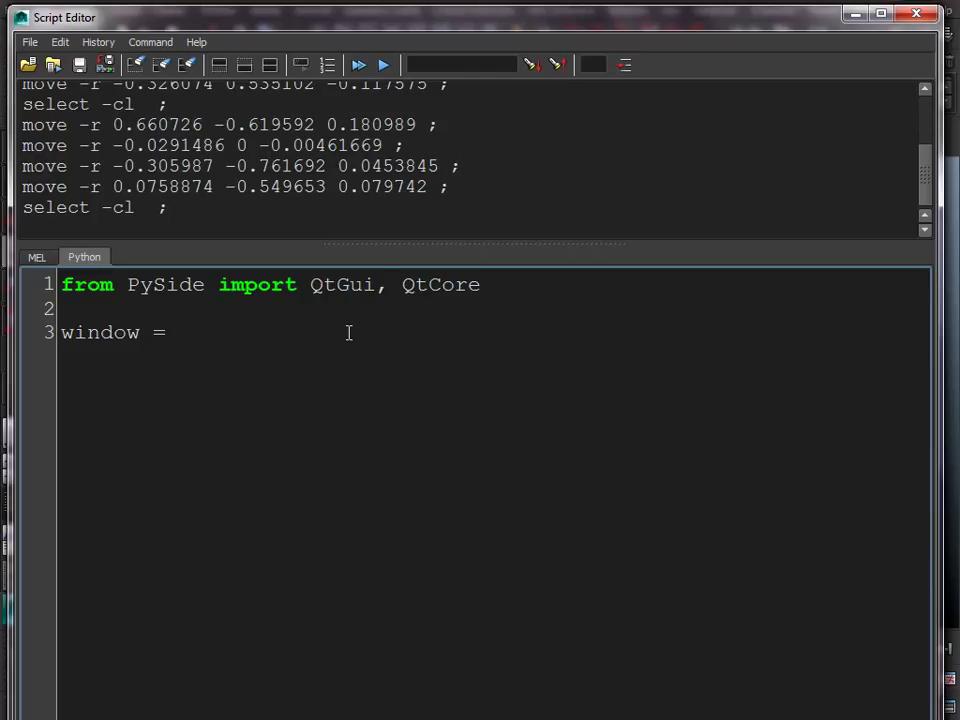
{"action": "type", "text": "QtGui."}
{"action": "type", "text": "QDialog()"}
{"action": "key", "text": "Return"}
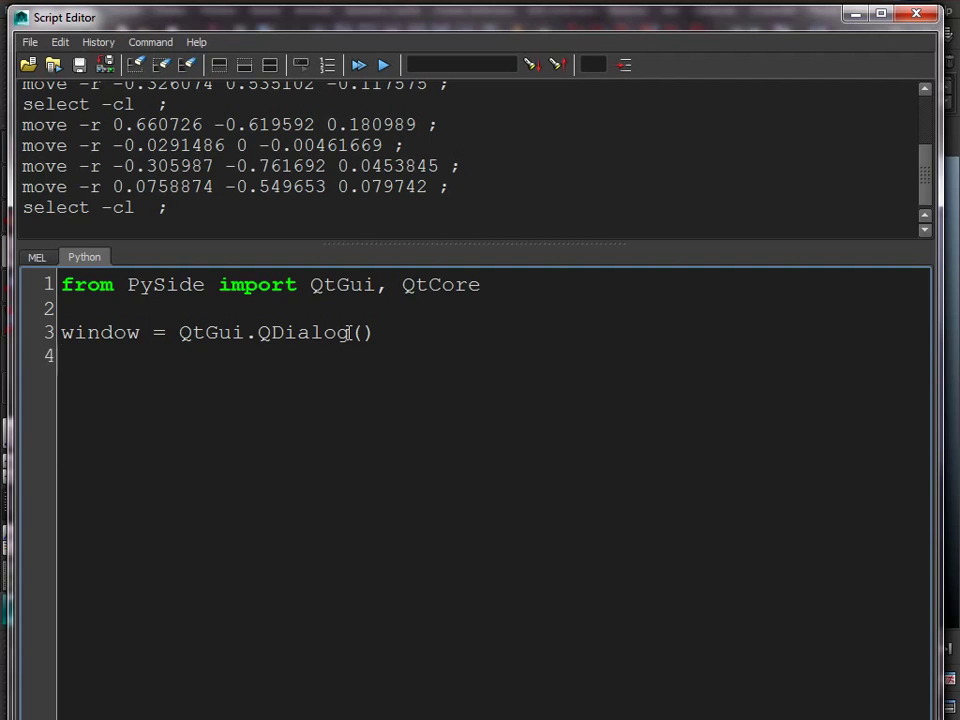
{"action": "type", "text": "window."}
{"action": "type", "text": "show()"}
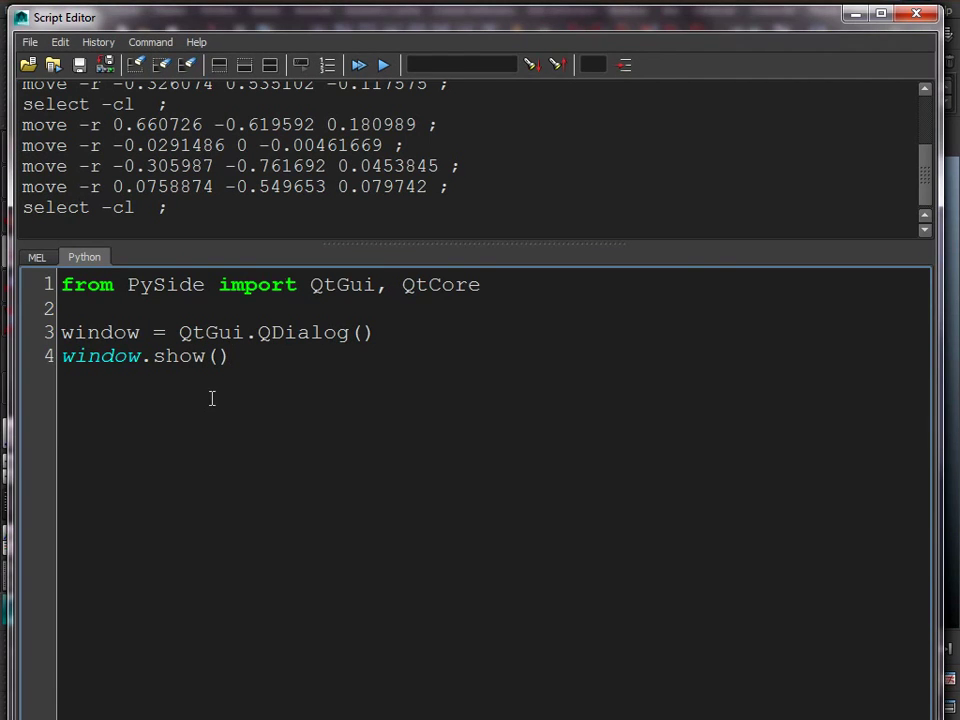
Run the script, move the empty dialog aside, and minimize the Script Editor.
{"action": "left_click", "coordinate": [357, 64]}
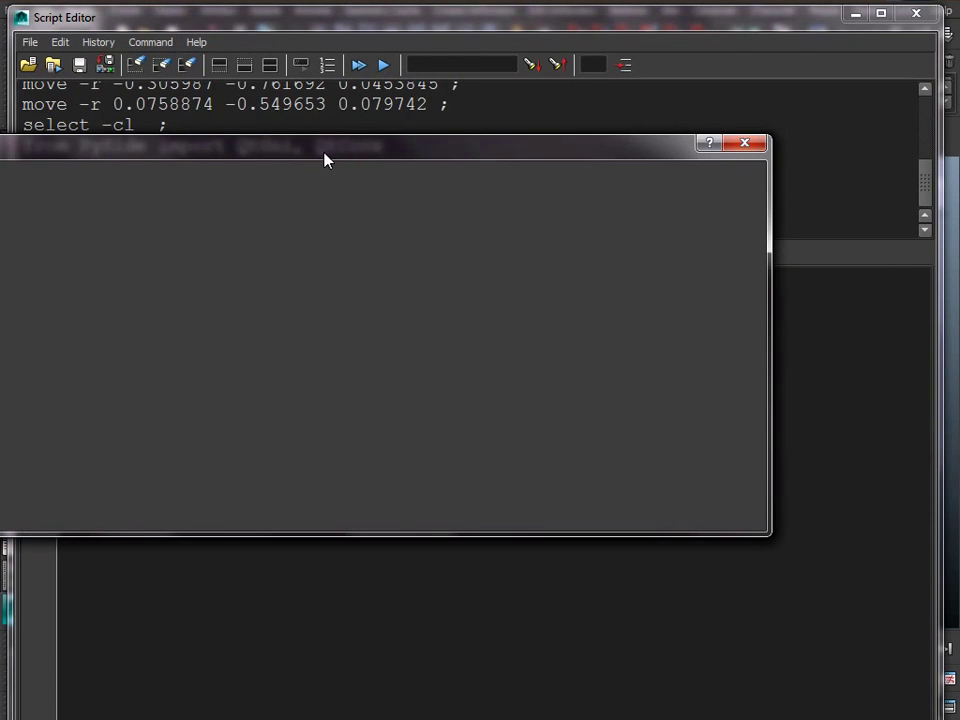
{"action": "left_click_drag", "start_coordinate": [429, 156], "coordinate": [566, 197]}
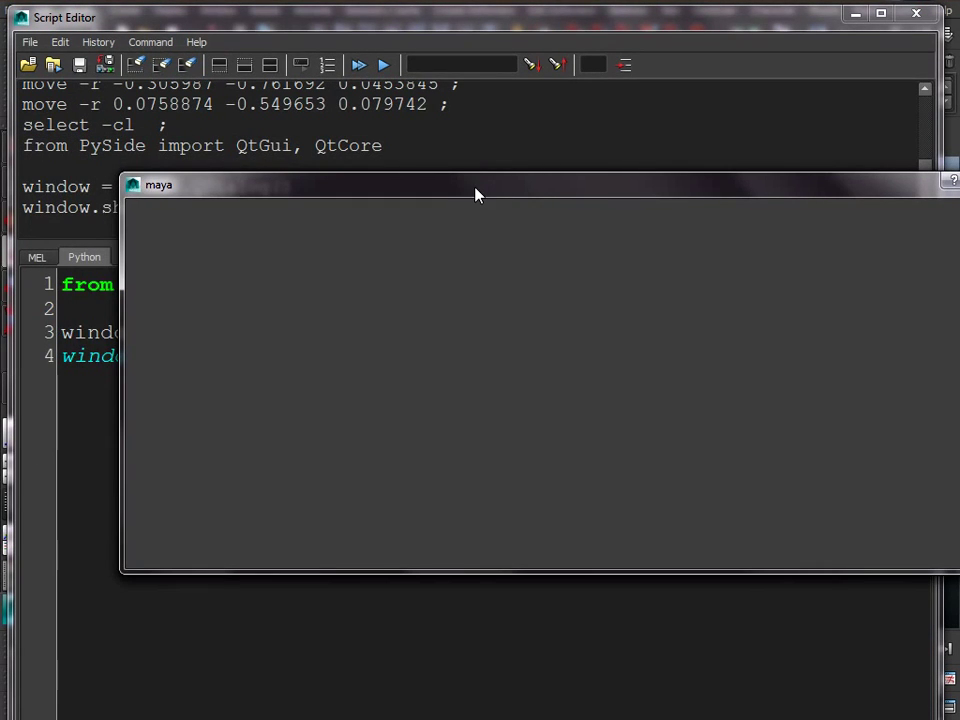
{"action": "left_click", "coordinate": [856, 14]}
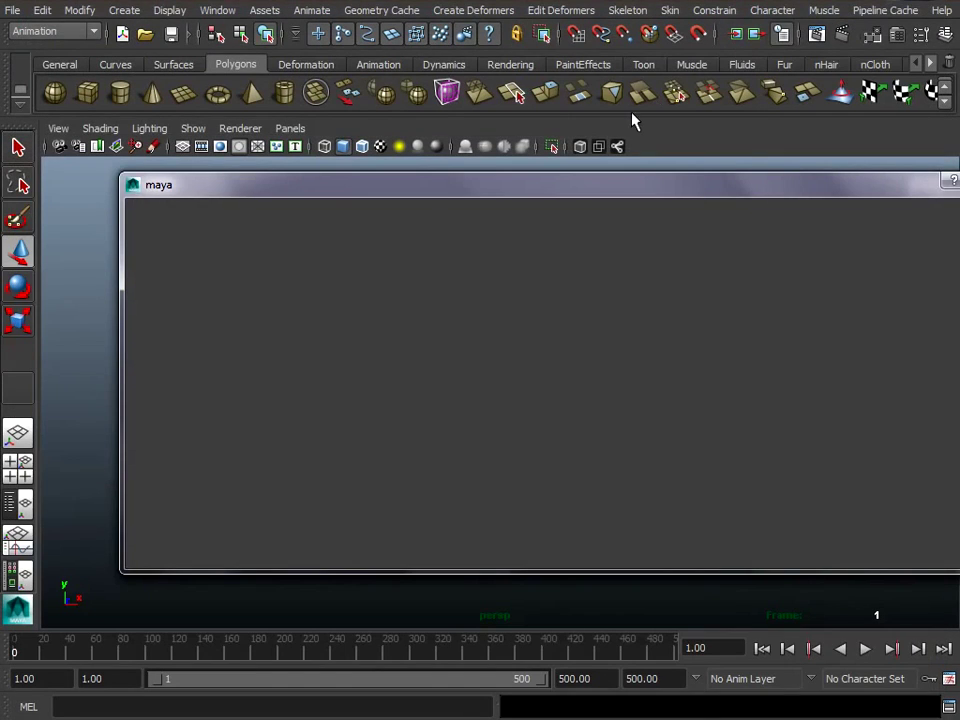
{"action": "mouse_move", "coordinate": [409, 186]}
{"action": "left_mouse_down"}
{"action": "mouse_move", "coordinate": [594, 195]}
{"action": "mouse_move", "coordinate": [656, 187]}
{"action": "left_mouse_up"}
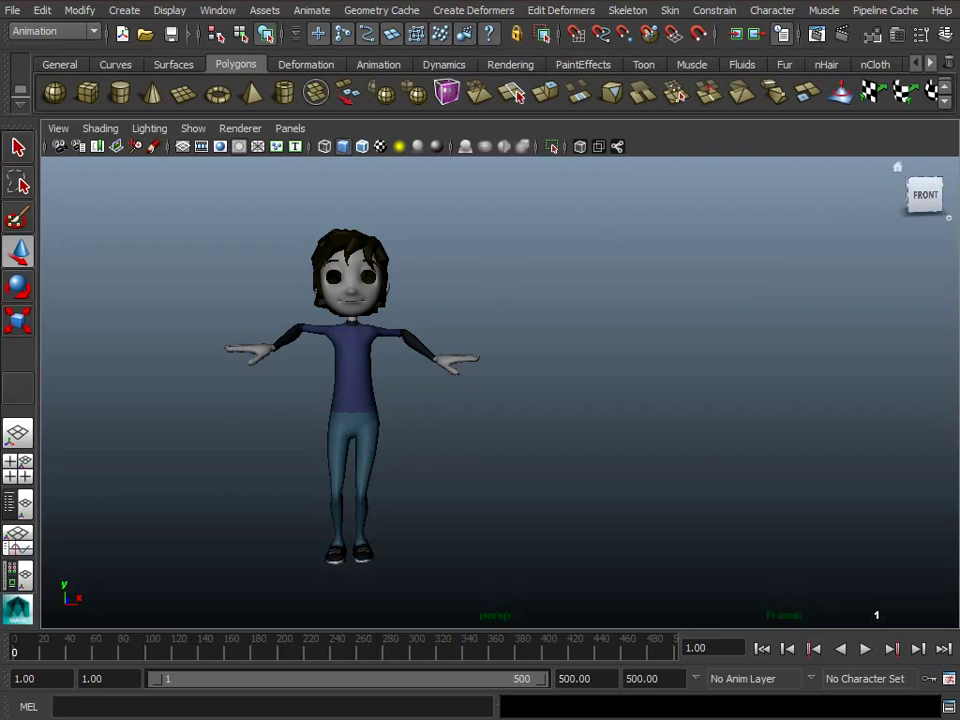
Bring the empty 'maya' dialog back over the viewport and close it.
{"action": "left_click", "coordinate": [518, 94]}
{"action": "left_click_drag", "start_coordinate": [955, 190], "coordinate": [690, 199]}
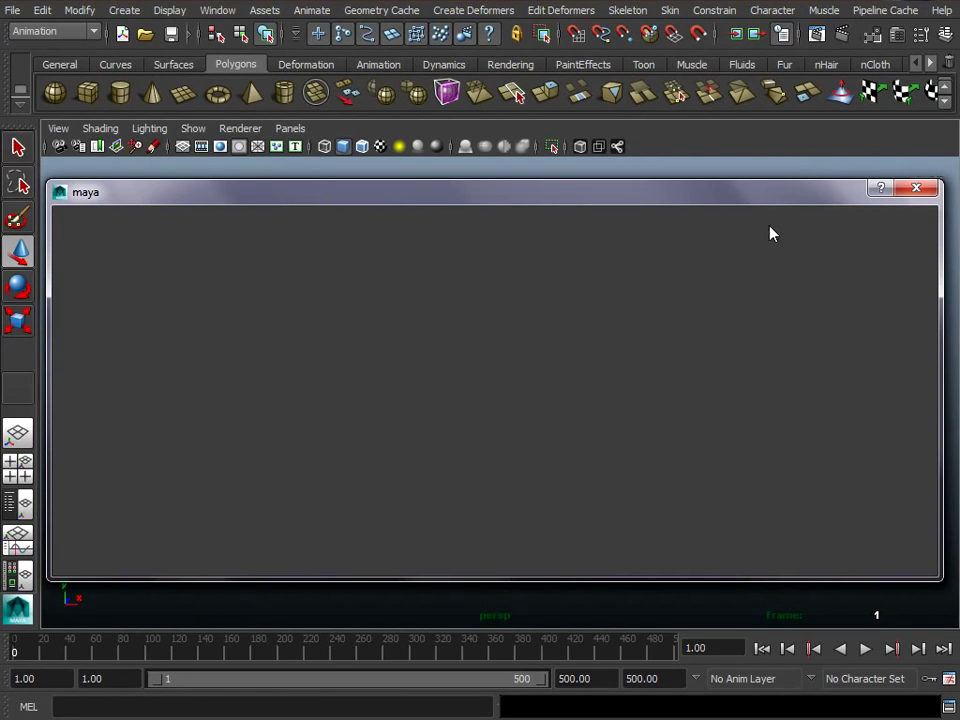
{"action": "left_click", "coordinate": [916, 189]}
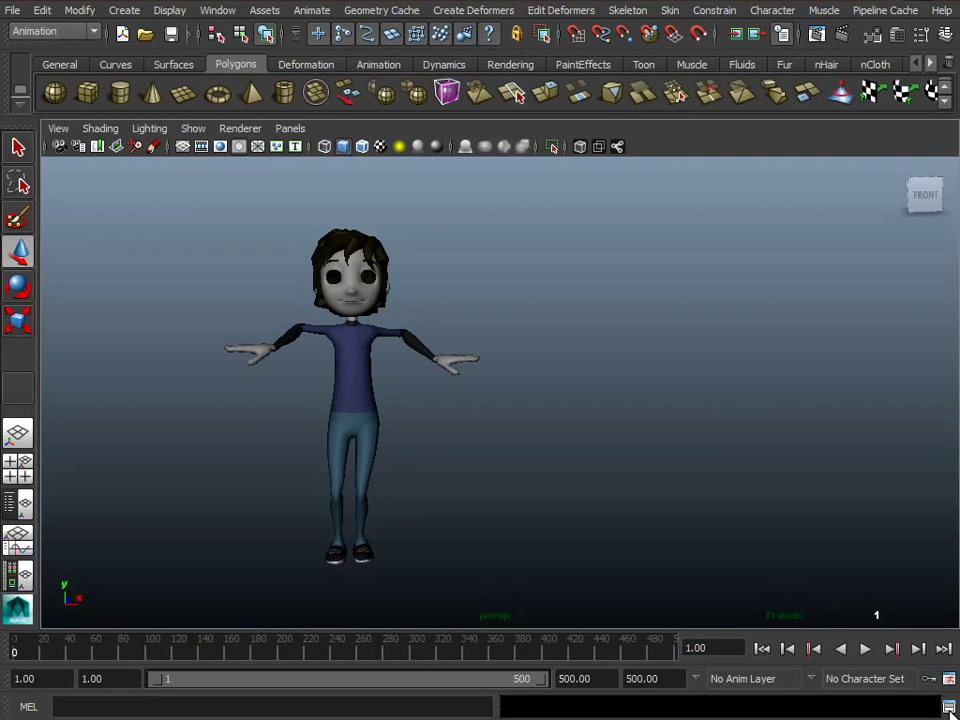
Run the updated Synoptic class script from the Script Editor, then move aside and close the empty test window.
{"action": "left_click", "coordinate": [949, 707]}
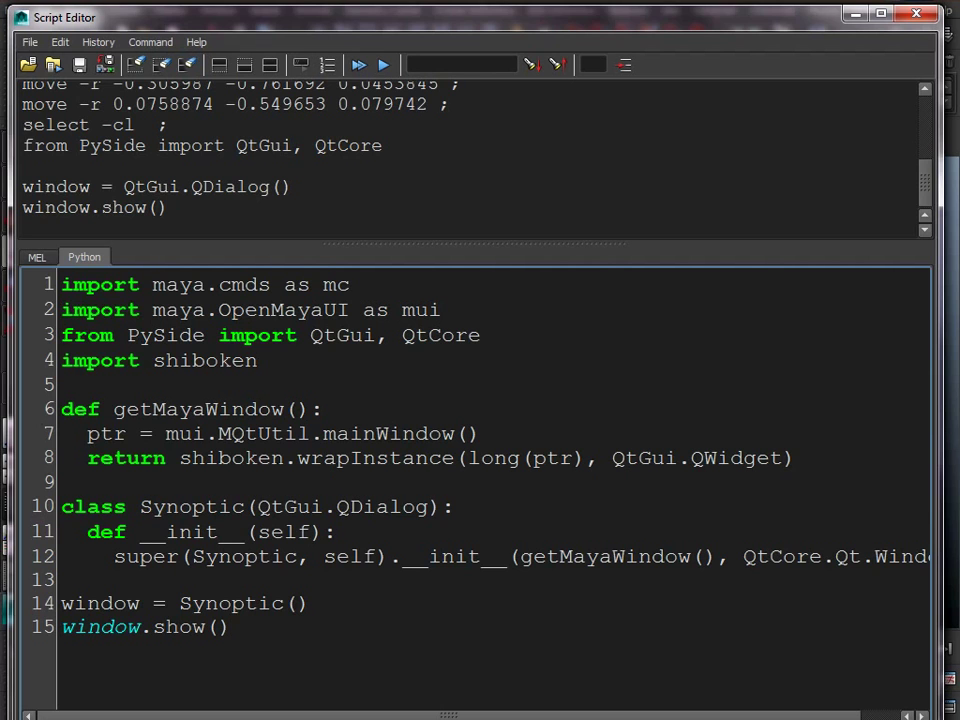
{"action": "left_click", "coordinate": [387, 66]}
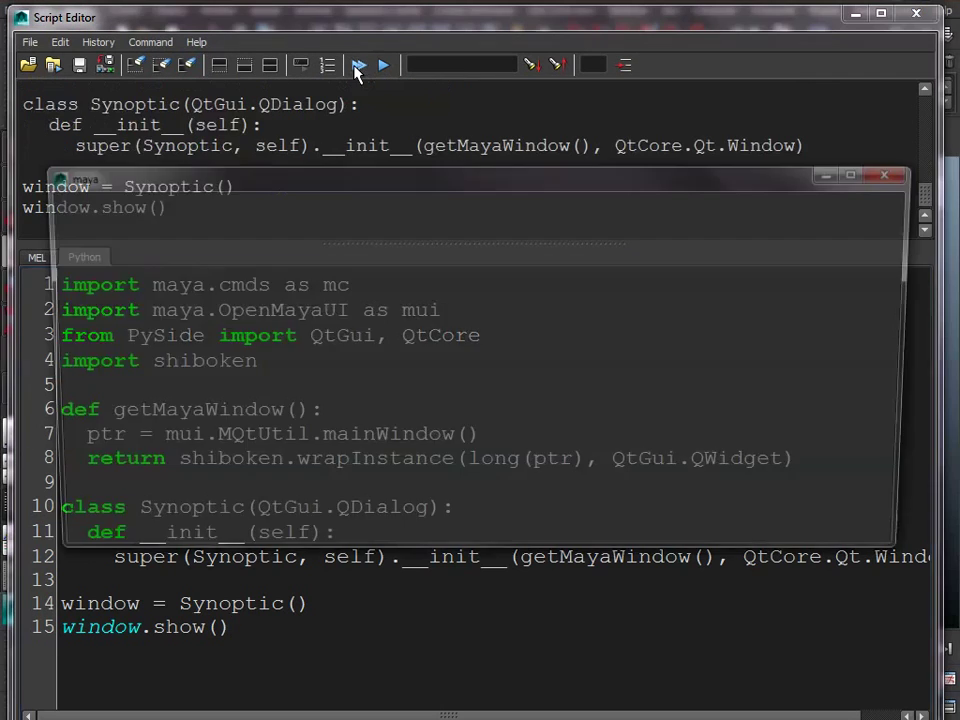
{"action": "left_click", "coordinate": [855, 14]}
{"action": "mouse_move", "coordinate": [266, 180]}
{"action": "left_mouse_down"}
{"action": "mouse_move", "coordinate": [566, 163]}
{"action": "mouse_move", "coordinate": [598, 170]}
{"action": "left_mouse_up"}
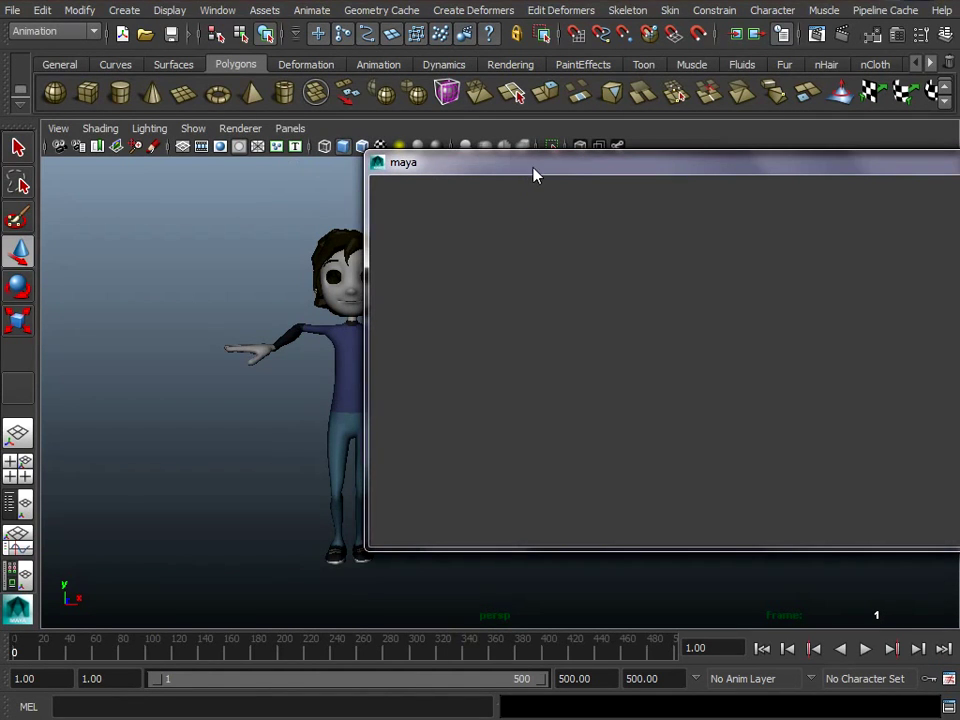
{"action": "left_click_drag", "start_coordinate": [536, 174], "coordinate": [146, 178]}
{"action": "left_click", "coordinate": [845, 163]}
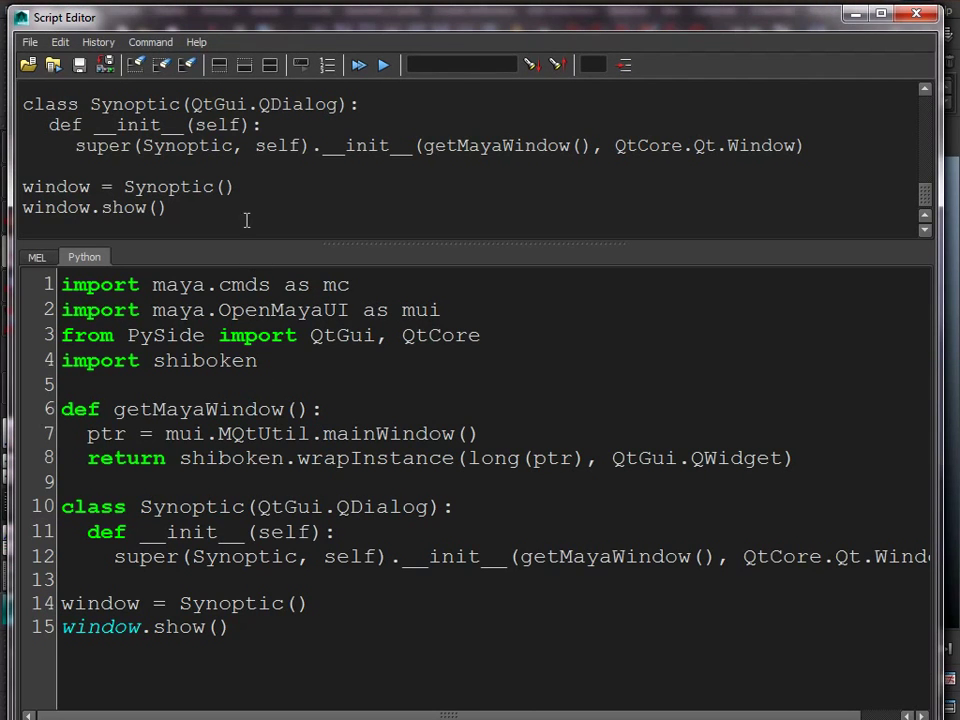
Review the maya.cmds, OpenMayaUI and PySide import lines and the shiboken import.
{"action": "left_click", "coordinate": [364, 286]}
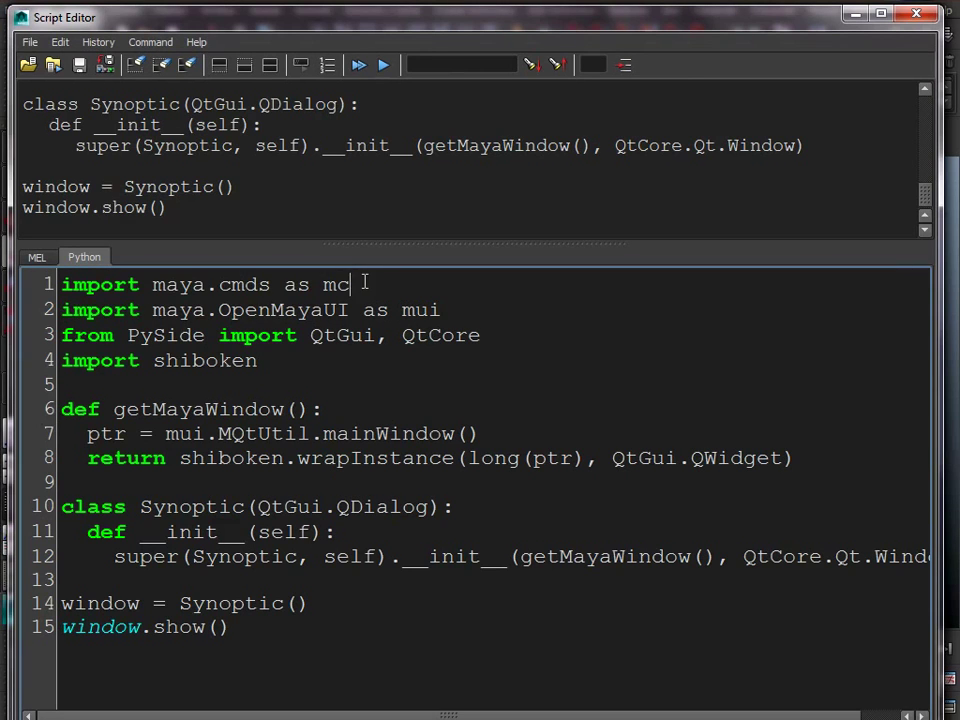
{"action": "left_click_drag", "start_coordinate": [352, 286], "coordinate": [60, 286]}
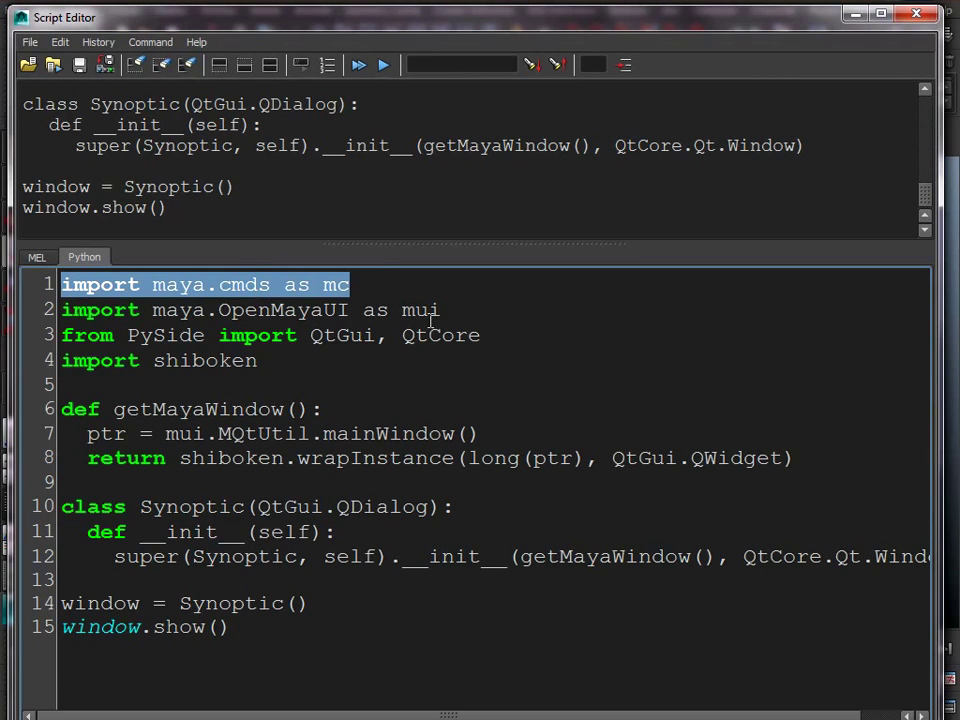
{"action": "left_click_drag", "start_coordinate": [481, 335], "coordinate": [30, 336]}
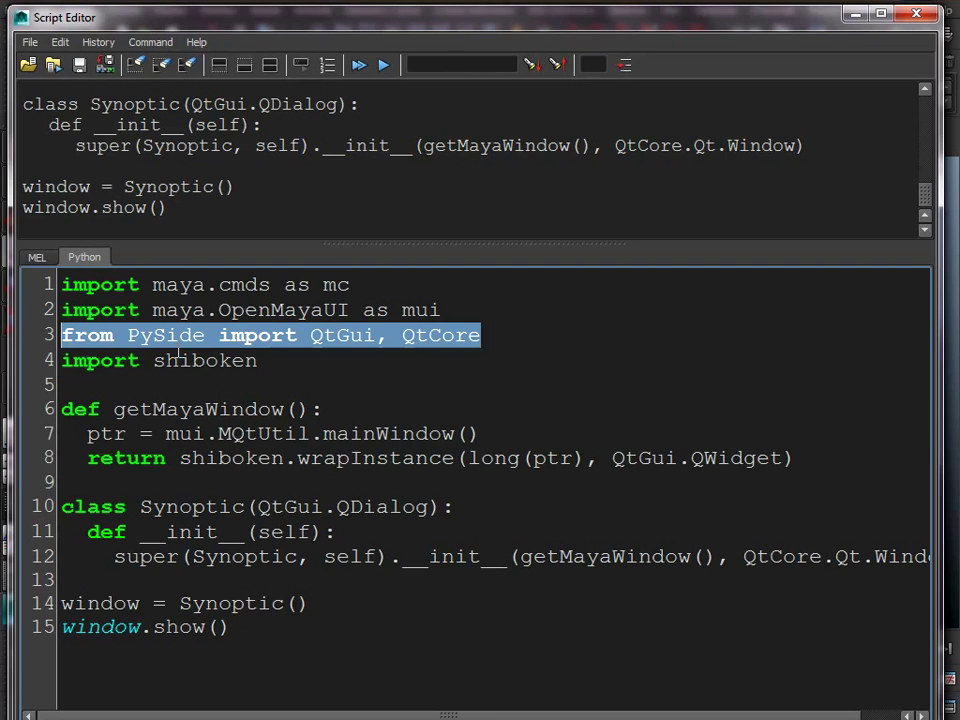
{"action": "left_click_drag", "start_coordinate": [440, 310], "coordinate": [55, 314]}
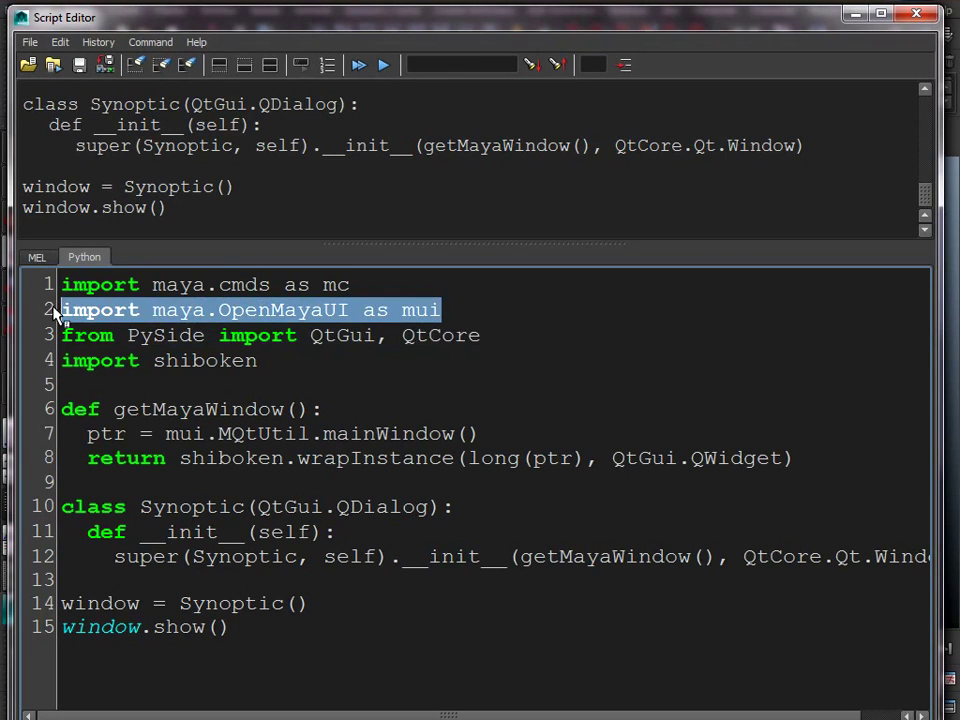
{"action": "left_click", "coordinate": [279, 360]}
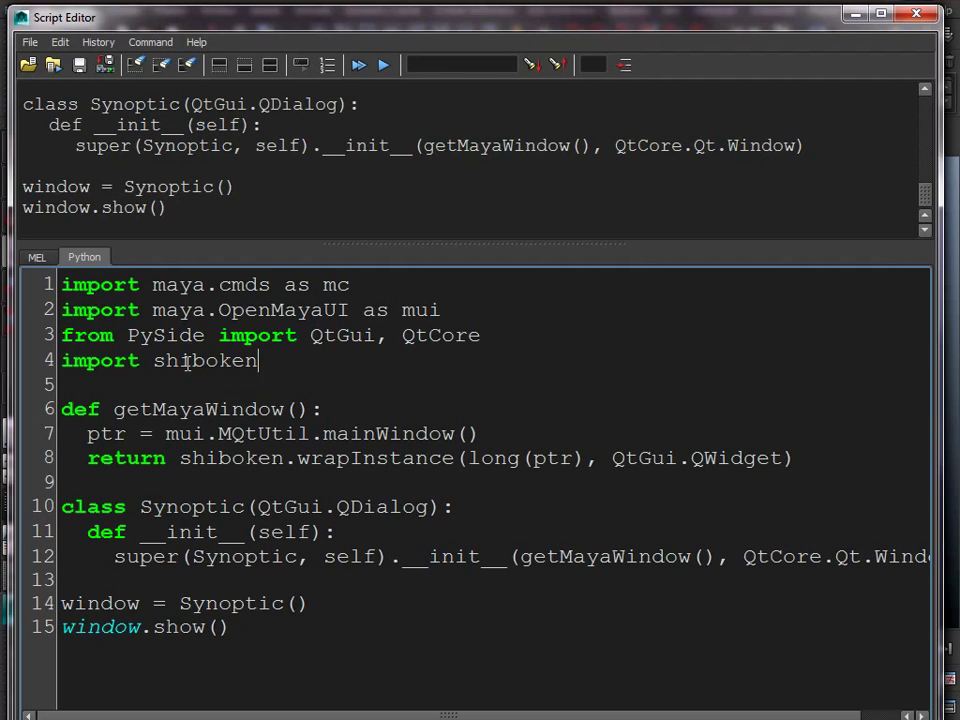
{"action": "double_click", "coordinate": [193, 361]}
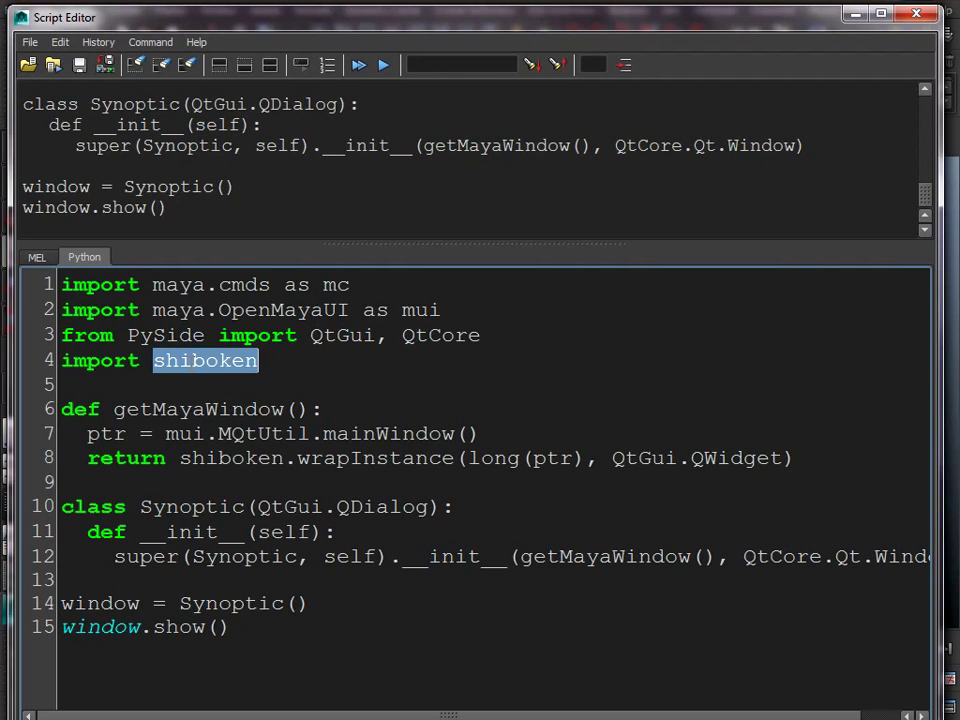
{"action": "left_click", "coordinate": [362, 458]}
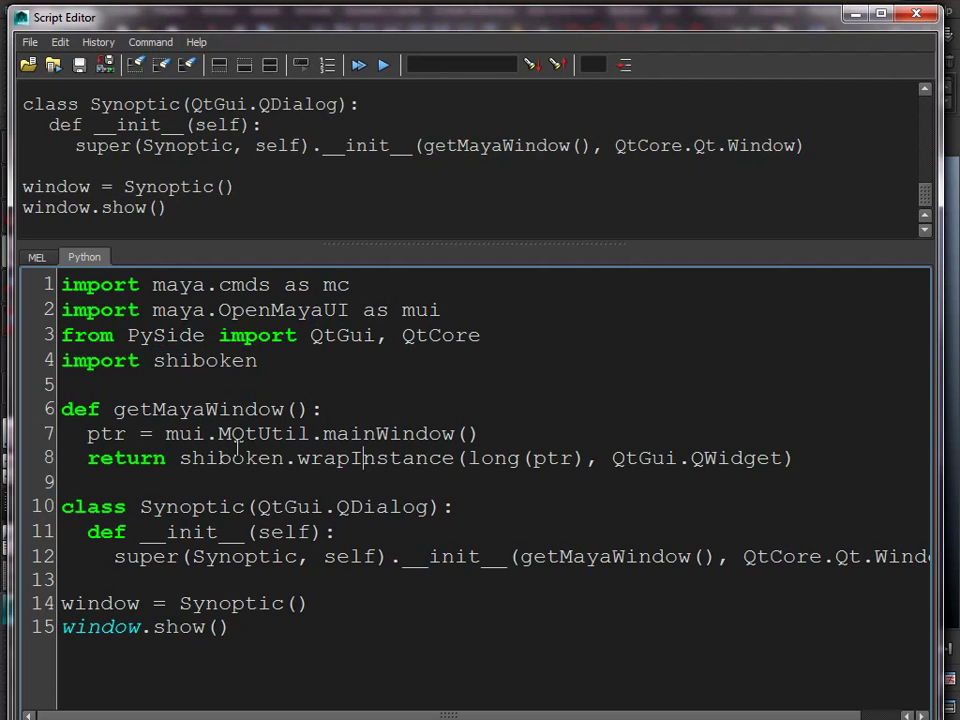
Review the Synoptic class, its QtGui.QDialog base and super call, then add a line after def __init__(self):.
{"action": "left_click_drag", "start_coordinate": [66, 507], "coordinate": [324, 556]}
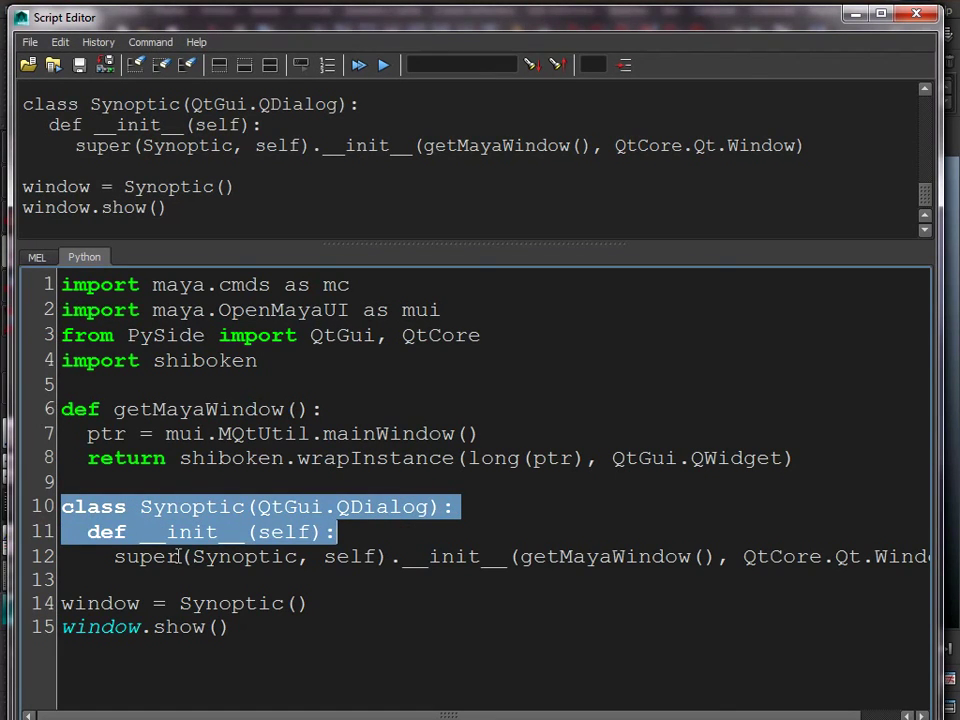
{"action": "left_click", "coordinate": [105, 507]}
{"action": "left_click_drag", "start_coordinate": [258, 507], "coordinate": [429, 507]}
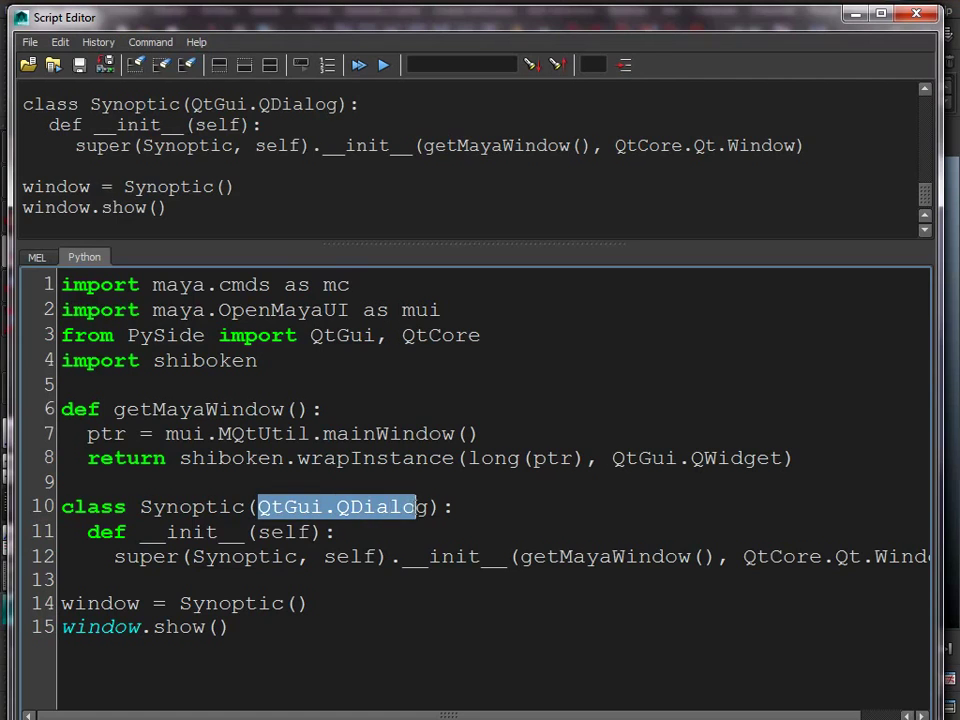
{"action": "double_click", "coordinate": [96, 603]}
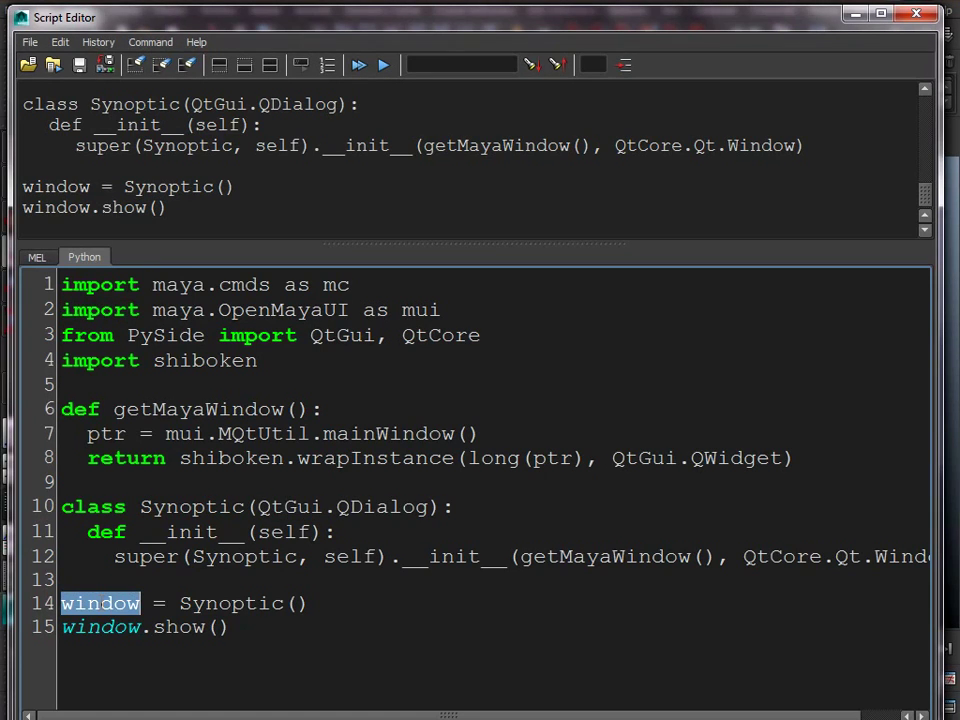
{"action": "left_click", "coordinate": [223, 603]}
{"action": "double_click", "coordinate": [226, 603]}
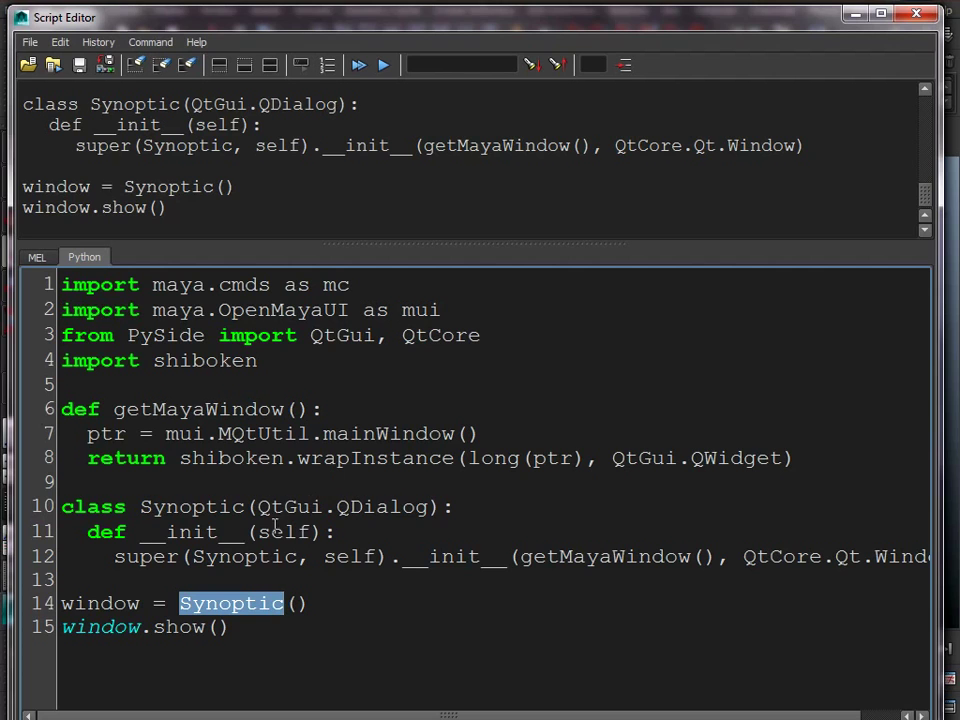
{"action": "left_click", "coordinate": [99, 532]}
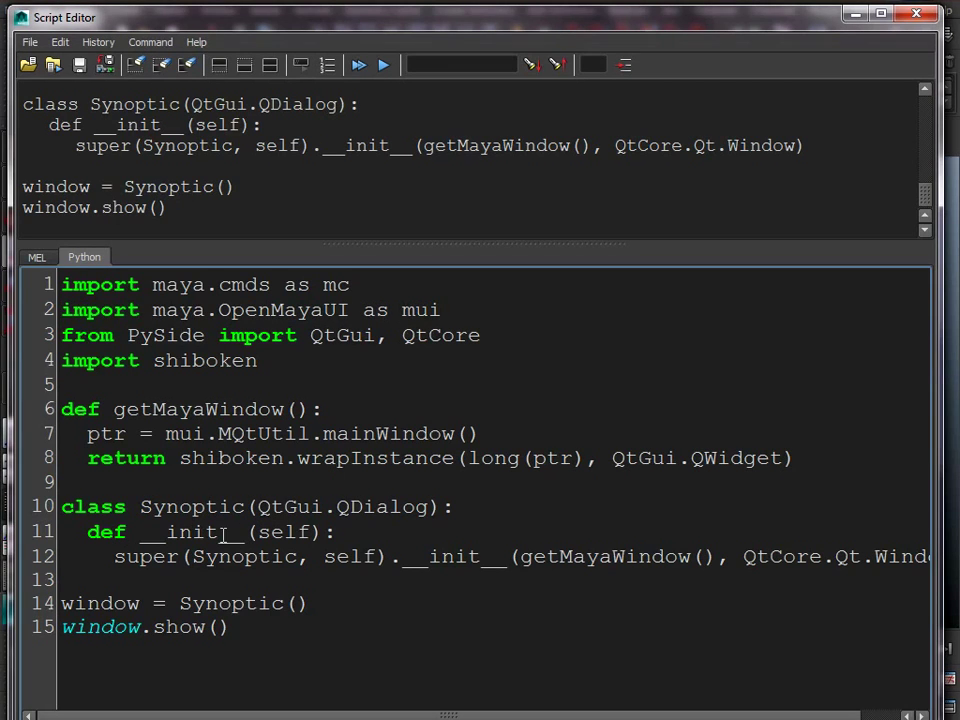
{"action": "left_click_drag", "start_coordinate": [140, 556], "coordinate": [583, 566]}
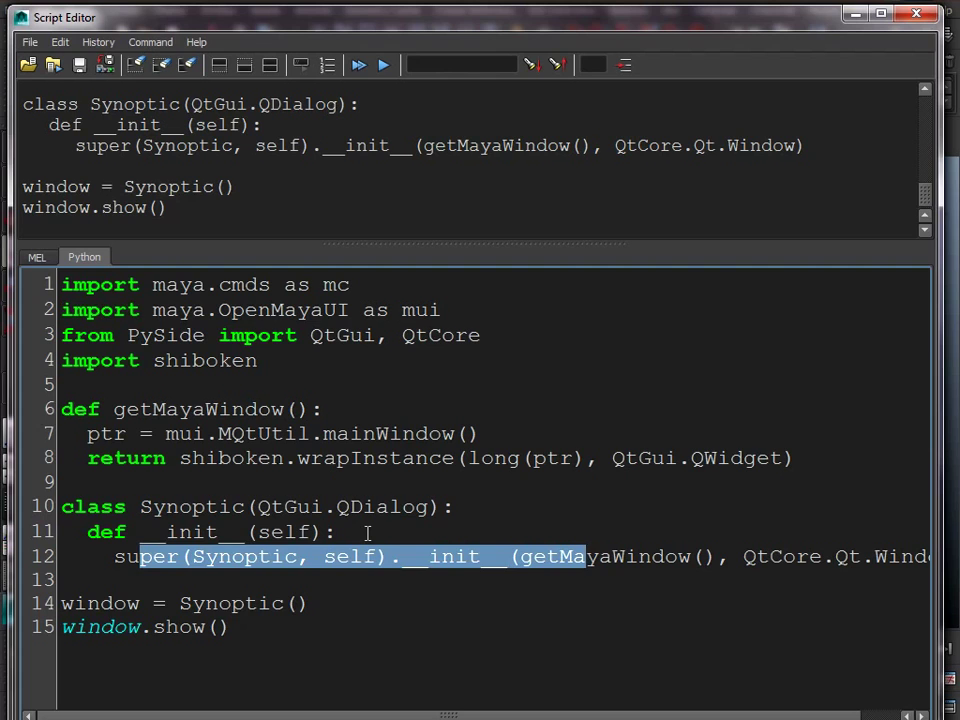
{"action": "left_click", "coordinate": [357, 531]}
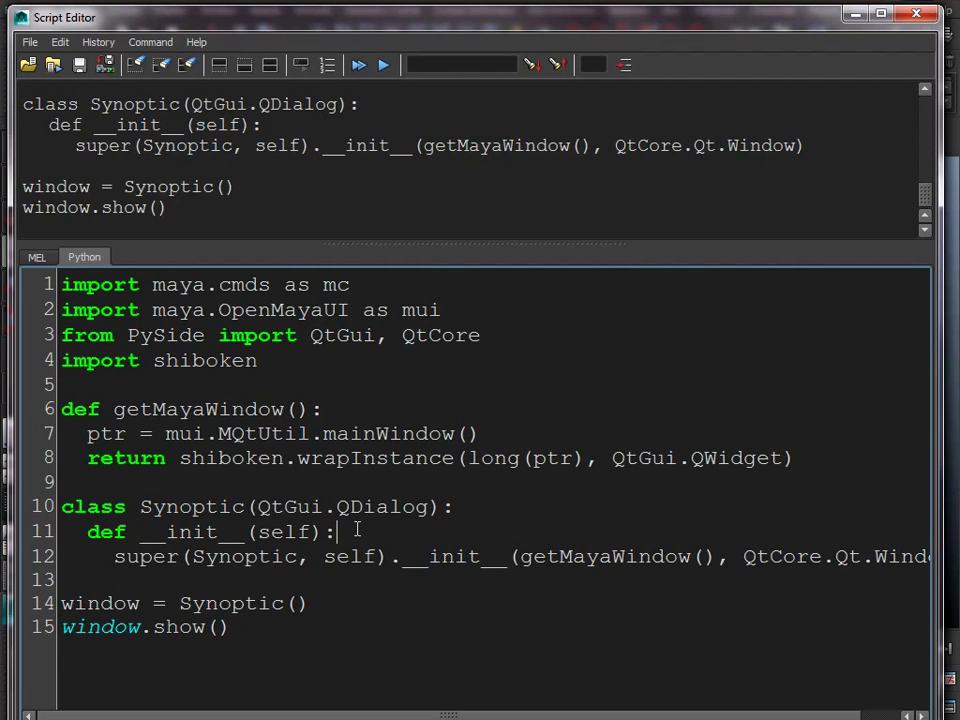
{"action": "key", "text": "Return"}
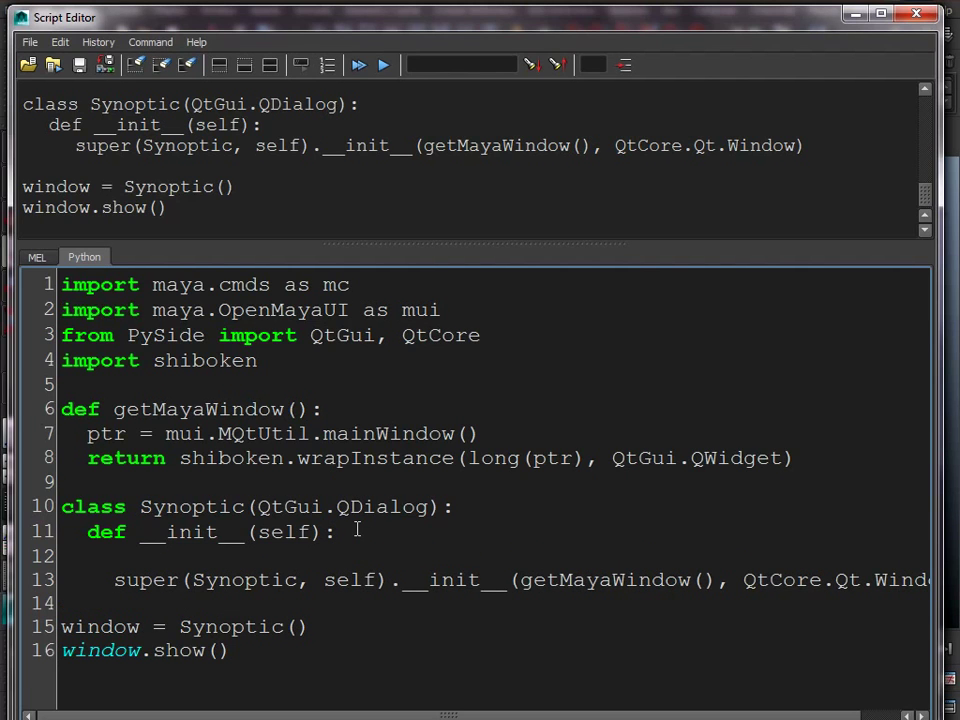
Copy QtGui.QDialog onto the new line 12 and append an __init__(self) call.
{"action": "left_click_drag", "start_coordinate": [428, 507], "coordinate": [258, 507]}
{"action": "key", "text": "ctrl+c"}
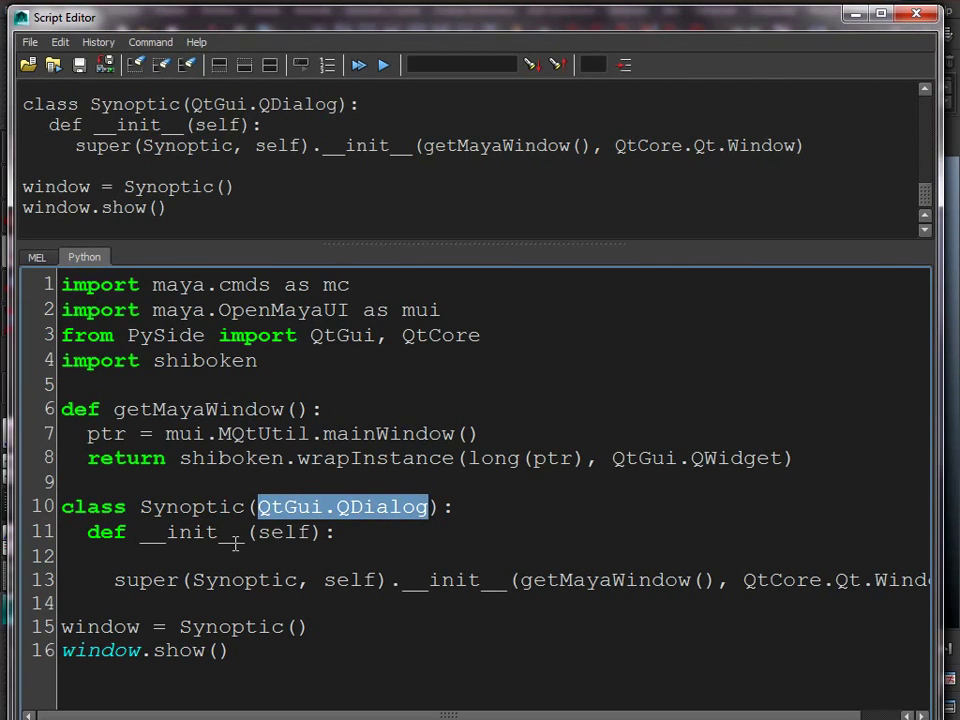
{"action": "left_click", "coordinate": [214, 553]}
{"action": "key", "text": "ctrl+v"}
{"action": "type", "text": ".__init_"}
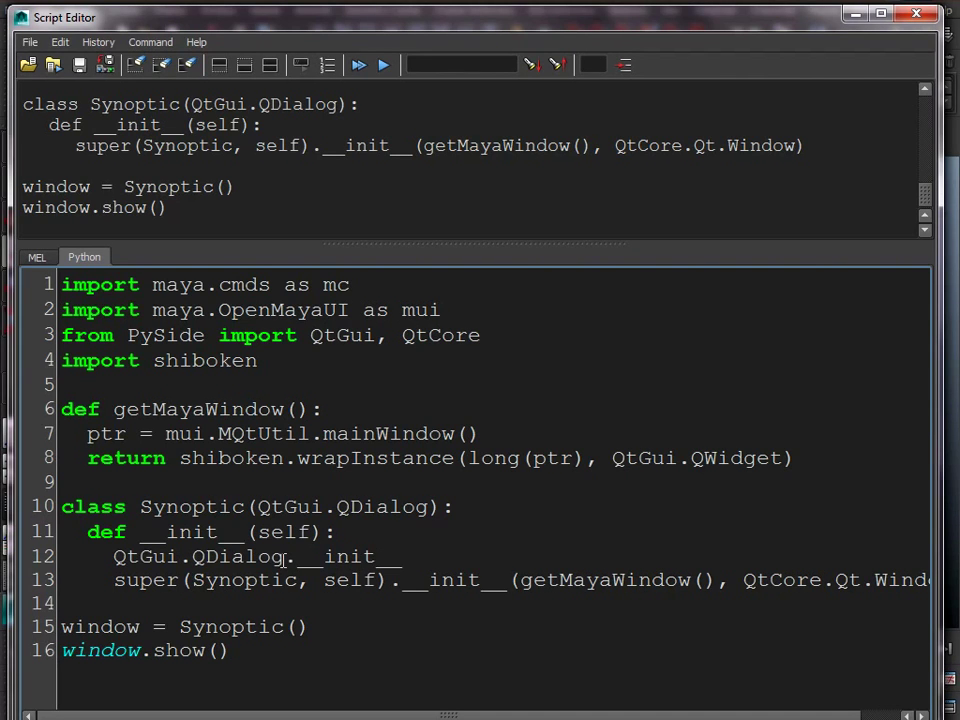
{"action": "type", "text": "()"}
{"action": "type", "text": "self"}
Delete the added QtGui.QDialog.__init__ line, keeping only the super() call with getMayaWindow() and QtCore.Qt.Window.
{"action": "left_click_drag", "start_coordinate": [520, 580], "coordinate": [888, 580]}
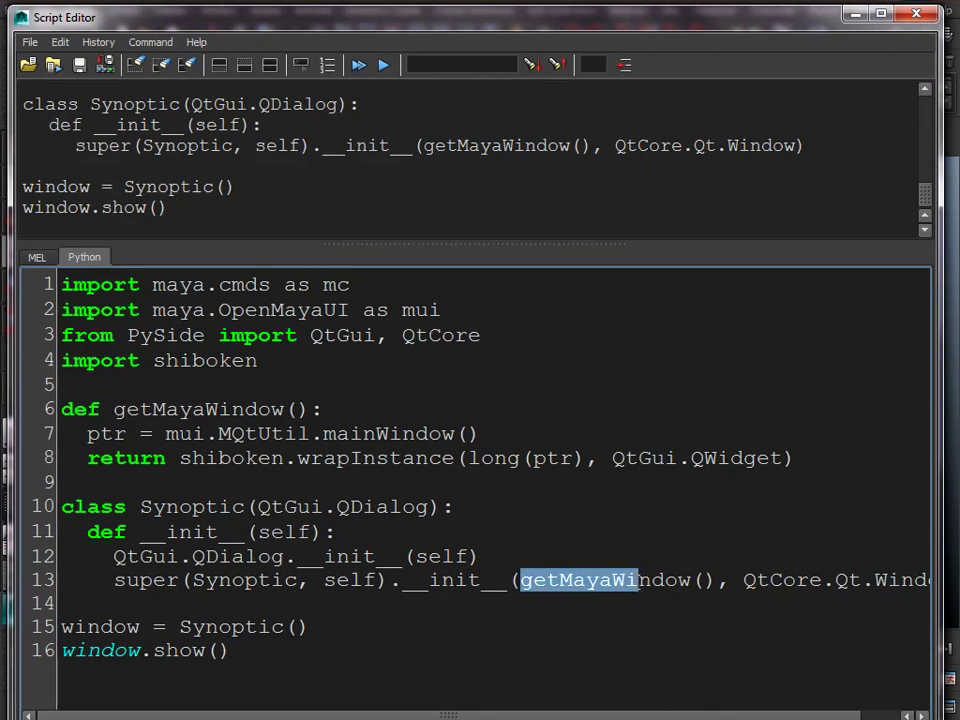
{"action": "mouse_move", "coordinate": [140, 557]}
{"action": "left_mouse_down"}
{"action": "mouse_move", "coordinate": [472, 557]}
{"action": "mouse_move", "coordinate": [18, 557]}
{"action": "left_mouse_up"}
{"action": "key", "text": "BackSpace"}
{"action": "key", "text": "BackSpace"}
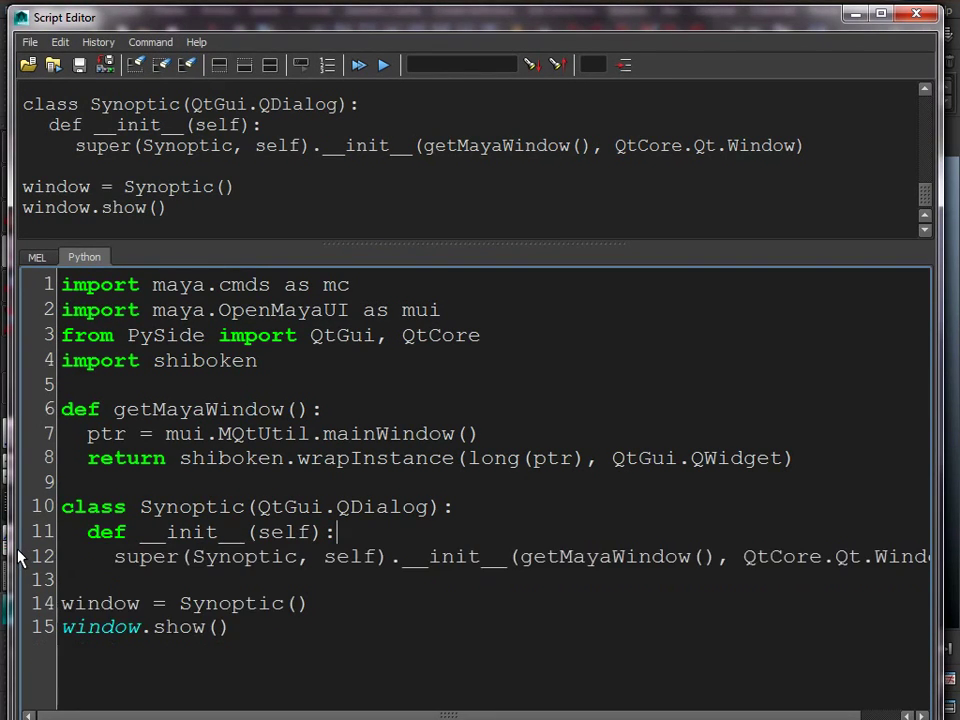
{"action": "double_click", "coordinate": [210, 557]}
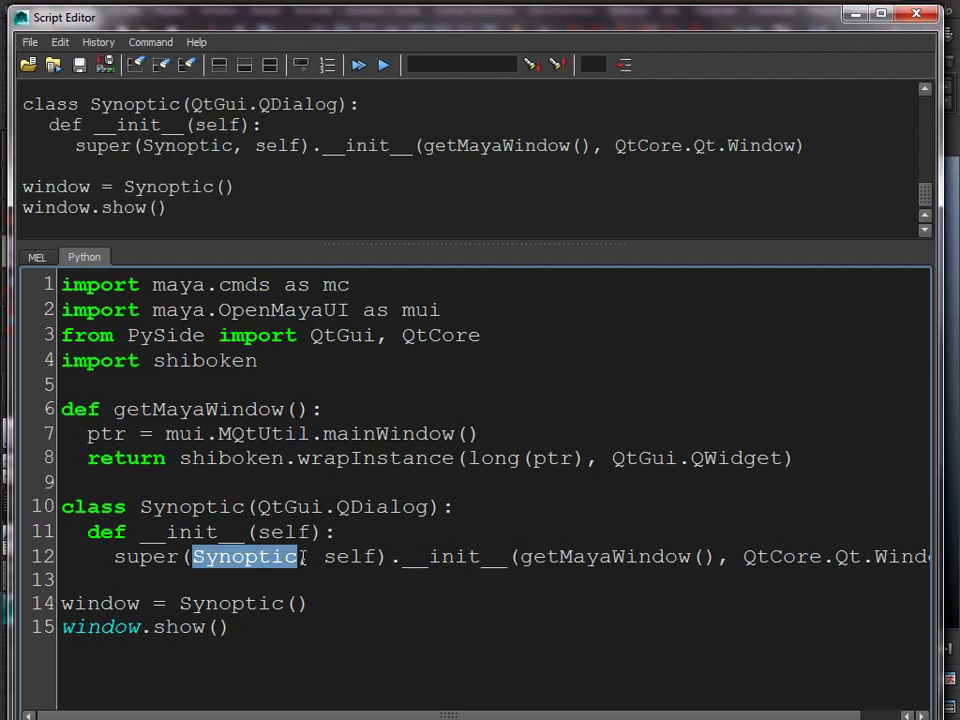
{"action": "double_click", "coordinate": [350, 557]}
{"action": "left_click_drag", "start_coordinate": [403, 557], "coordinate": [508, 555]}
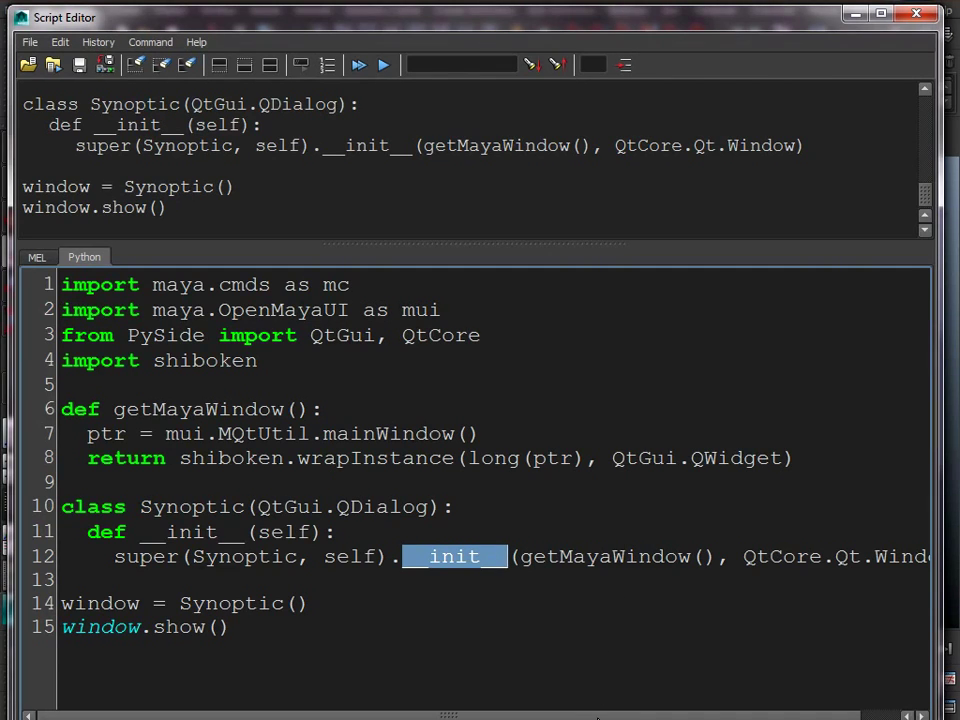
{"action": "left_click_drag", "start_coordinate": [613, 717], "coordinate": [656, 716]}
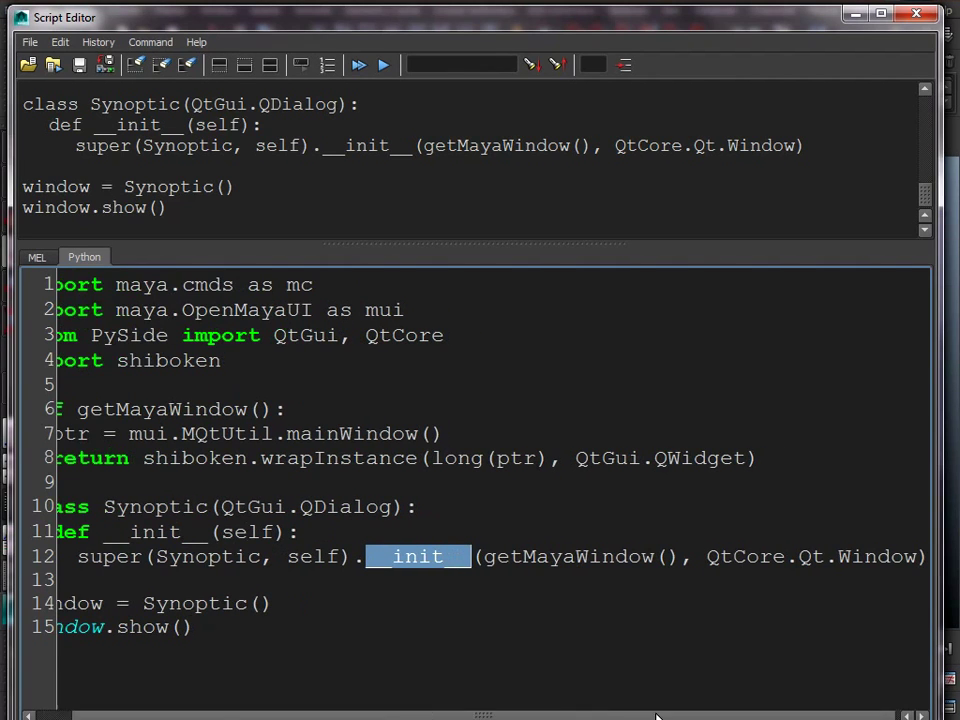
{"action": "double_click", "coordinate": [540, 555]}
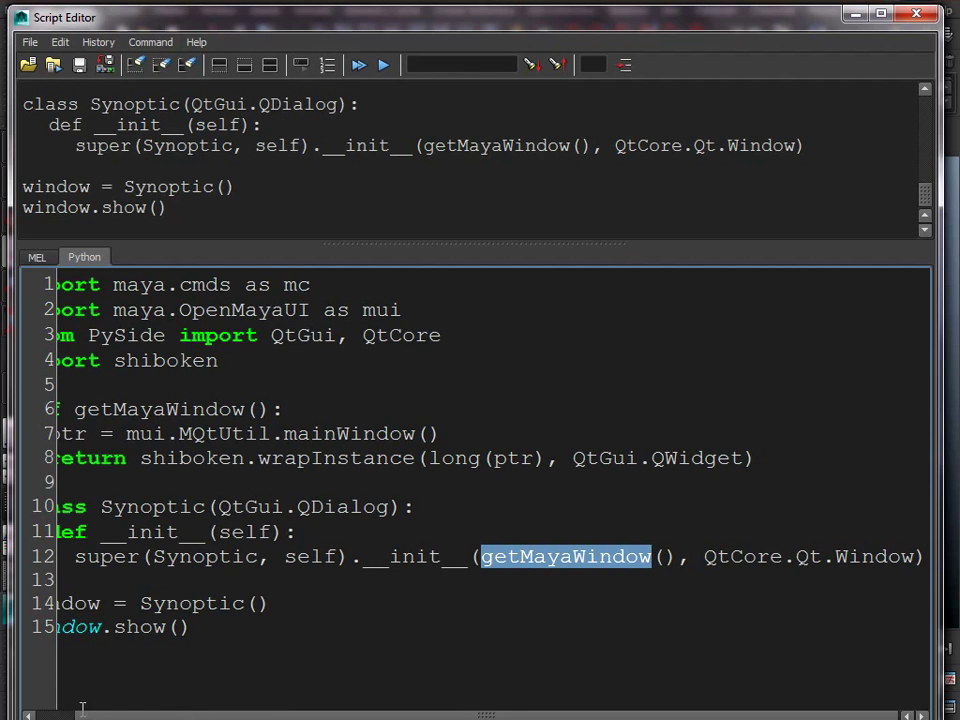
{"action": "scroll", "coordinate": [62, 532], "scroll_direction": "left", "scroll_amount": 2}
{"action": "left_click_drag", "start_coordinate": [140, 408], "coordinate": [338, 458]}
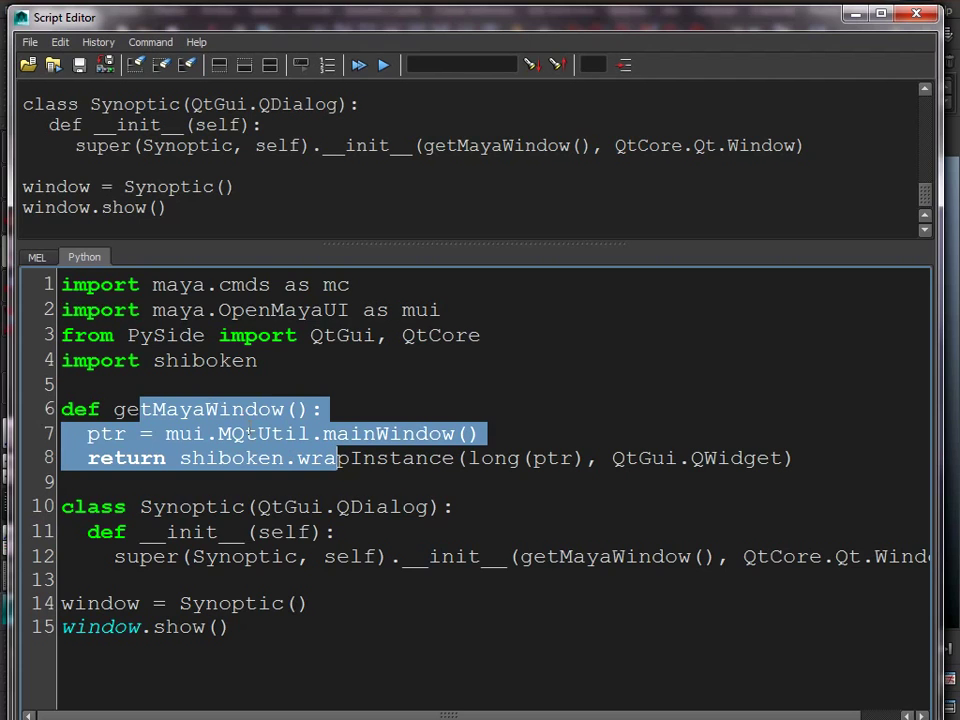
{"action": "double_click", "coordinate": [613, 558]}
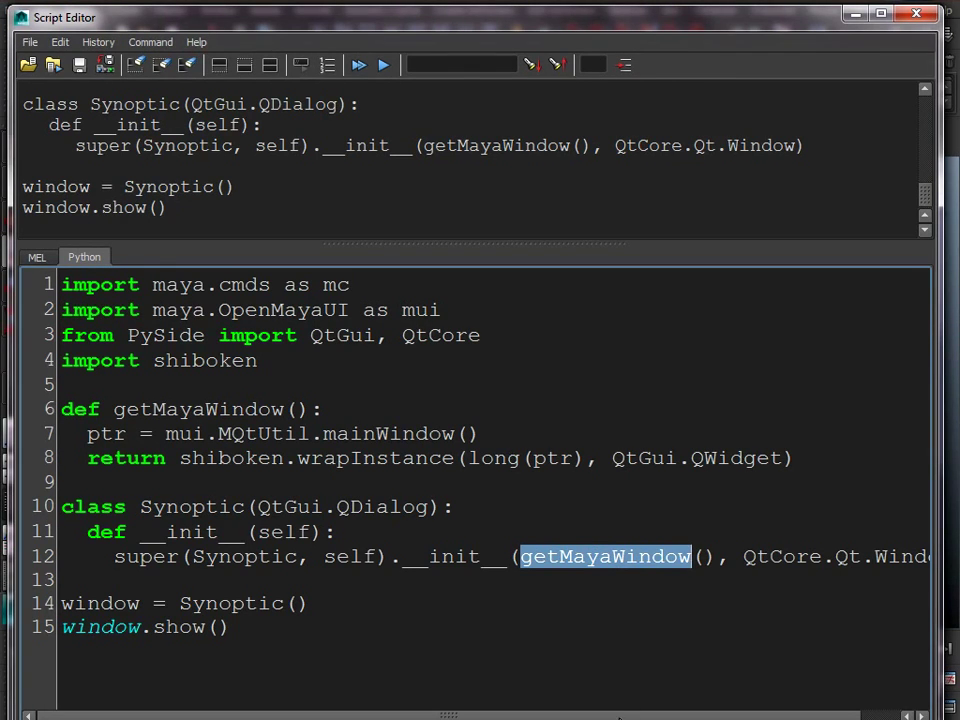
{"action": "scroll", "coordinate": [619, 716], "scroll_direction": "right", "scroll_amount": 2}
{"action": "left_click_drag", "start_coordinate": [705, 557], "coordinate": [914, 558]}
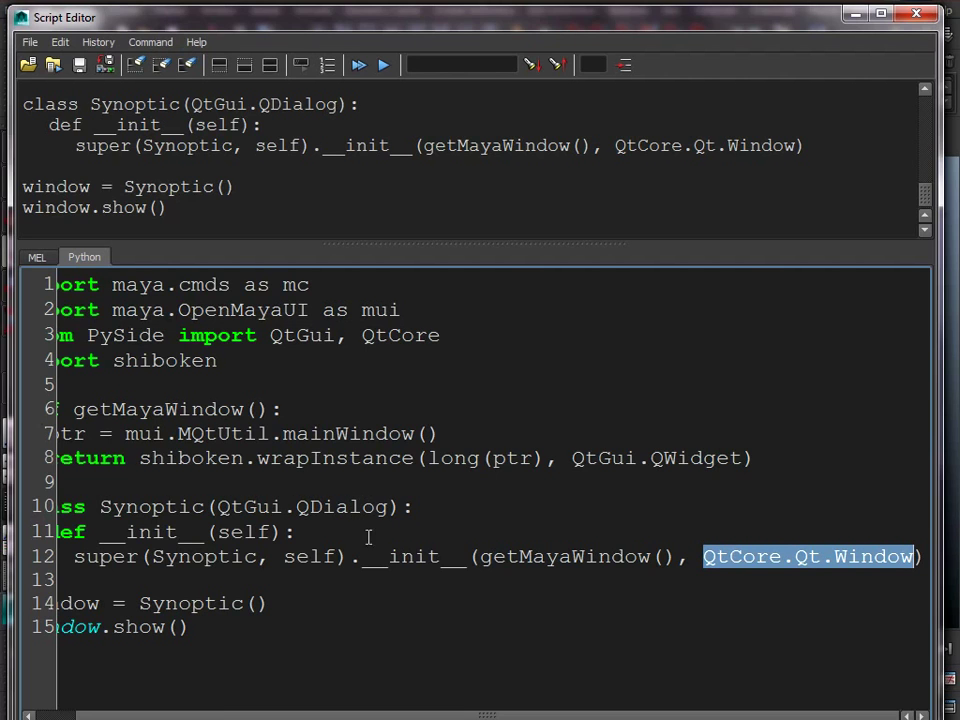
{"action": "scroll", "coordinate": [307, 630], "scroll_direction": "left", "scroll_amount": 2}
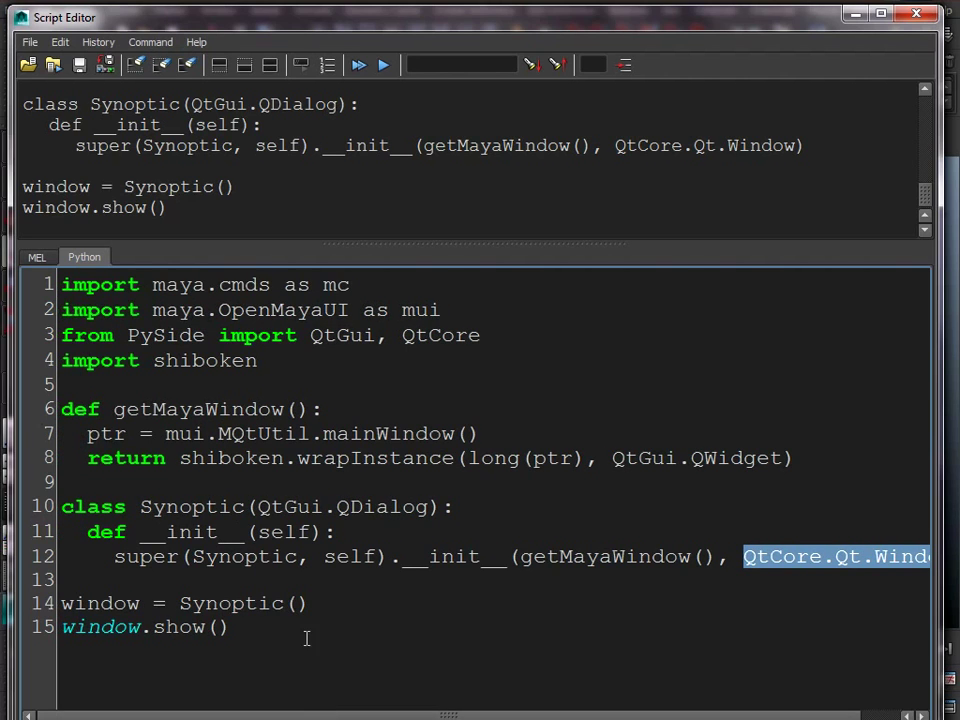
{"action": "left_click", "coordinate": [307, 577]}
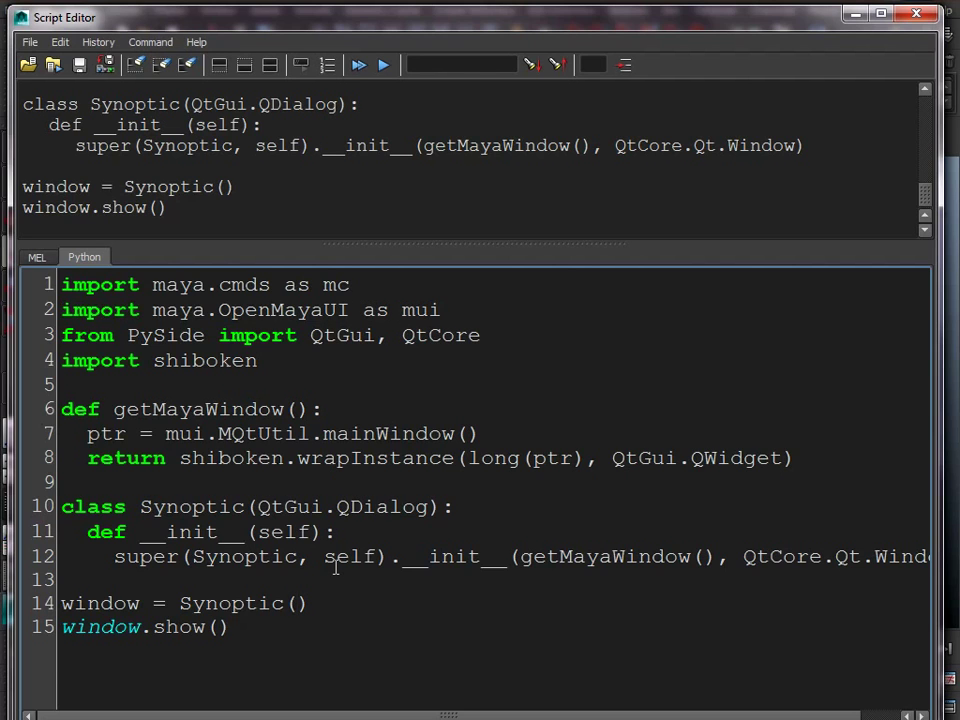
Add a name parameter after self in the __init__ signature.
{"action": "key", "text": "Down"}
{"action": "key", "text": "End"}
{"action": "key", "text": "Left"}
{"action": "key", "text": "Up"}
{"action": "key", "text": "Up"}
{"action": "key", "text": "Up"}
{"action": "key", "text": "Right"}
{"action": "type", "text": ", name"}
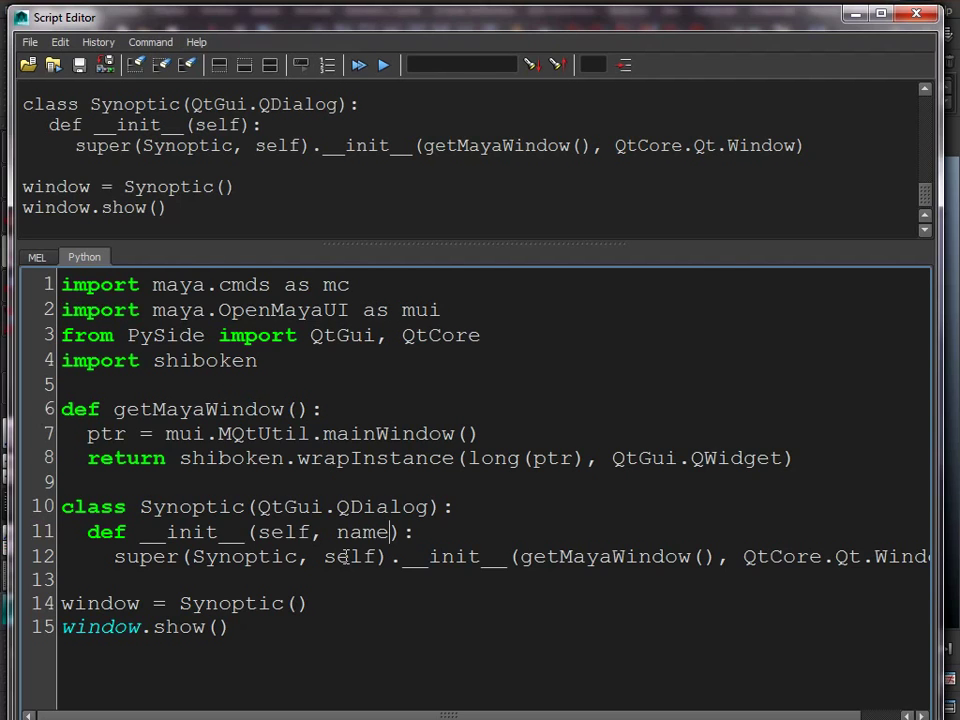
Add self.setWindowTitle(name) to the constructor and run the script with Ctrl+Enter.
{"action": "left_click", "coordinate": [263, 578]}
{"action": "key", "text": "Return"}
{"action": "type", "text": "self."}
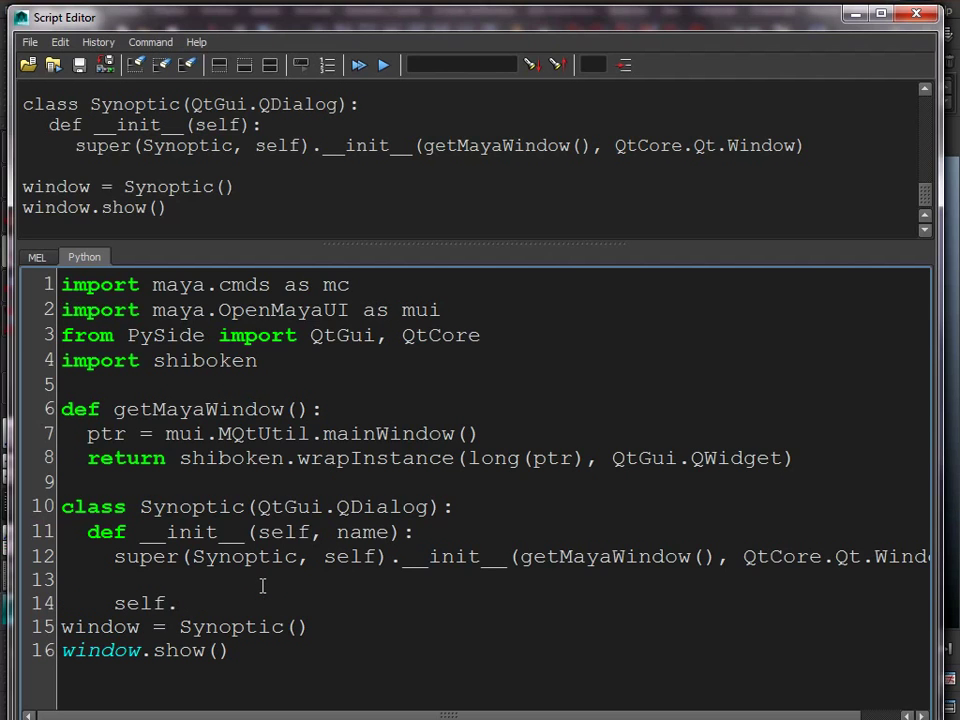
{"action": "type", "text": "setWindowTitle("}
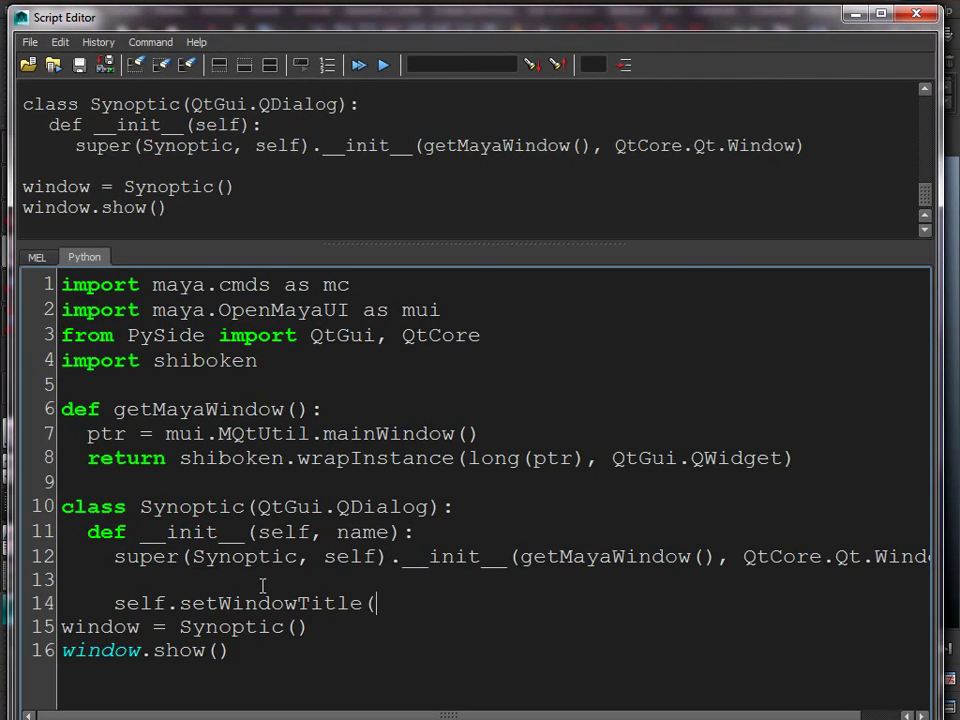
{"action": "type", "text": "name)"}
{"action": "key", "text": "Return"}
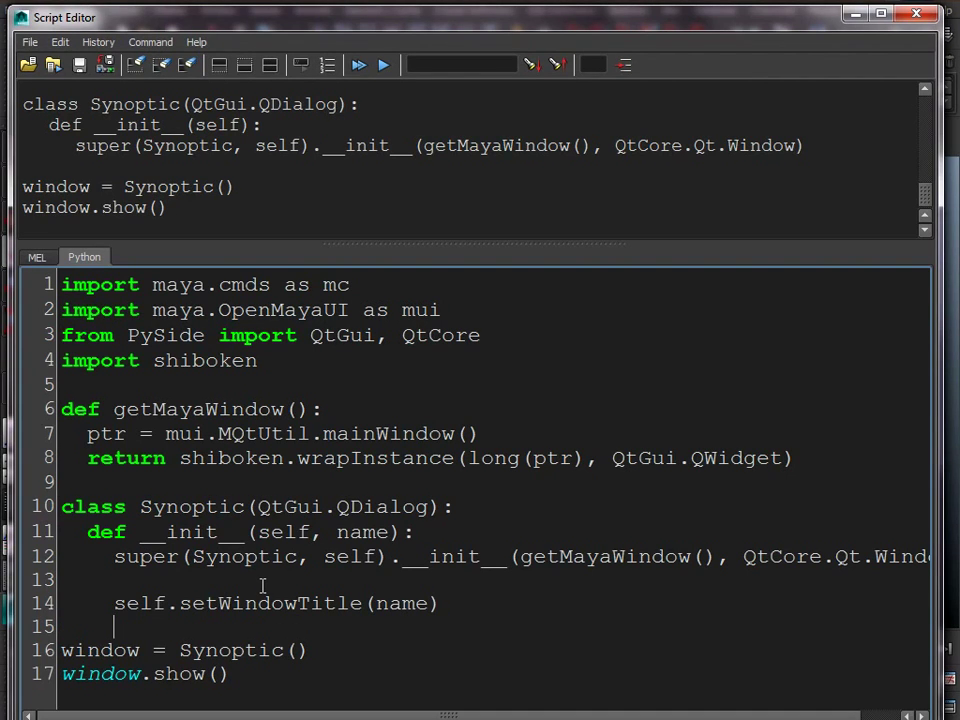
{"action": "key", "text": "ctrl+Return"}
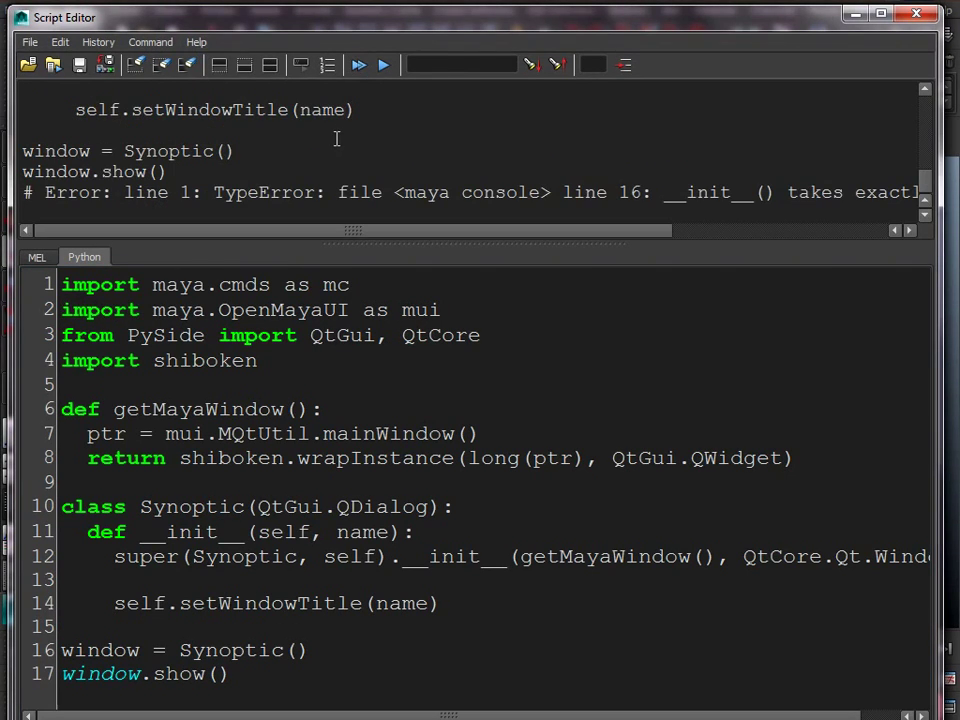
Pass "Elevent" to Synoptic() on line 16, run the script, and close the test window.
{"action": "left_click", "coordinate": [440, 603]}
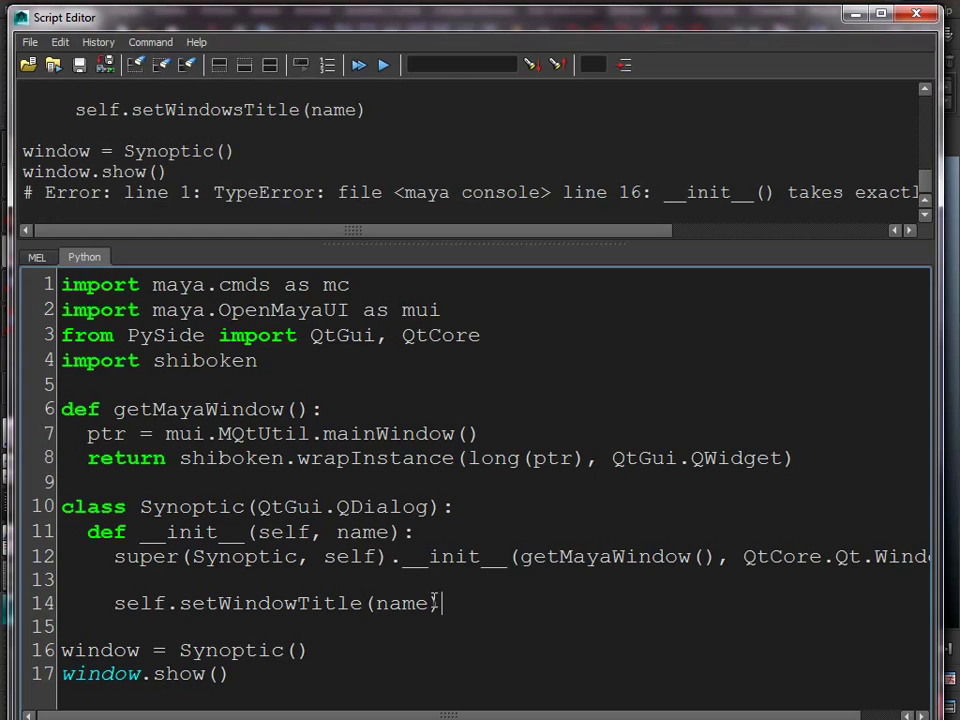
{"action": "left_click", "coordinate": [302, 650]}
{"action": "type", "text": "\"Elevent\""}
{"action": "left_click", "coordinate": [358, 64]}
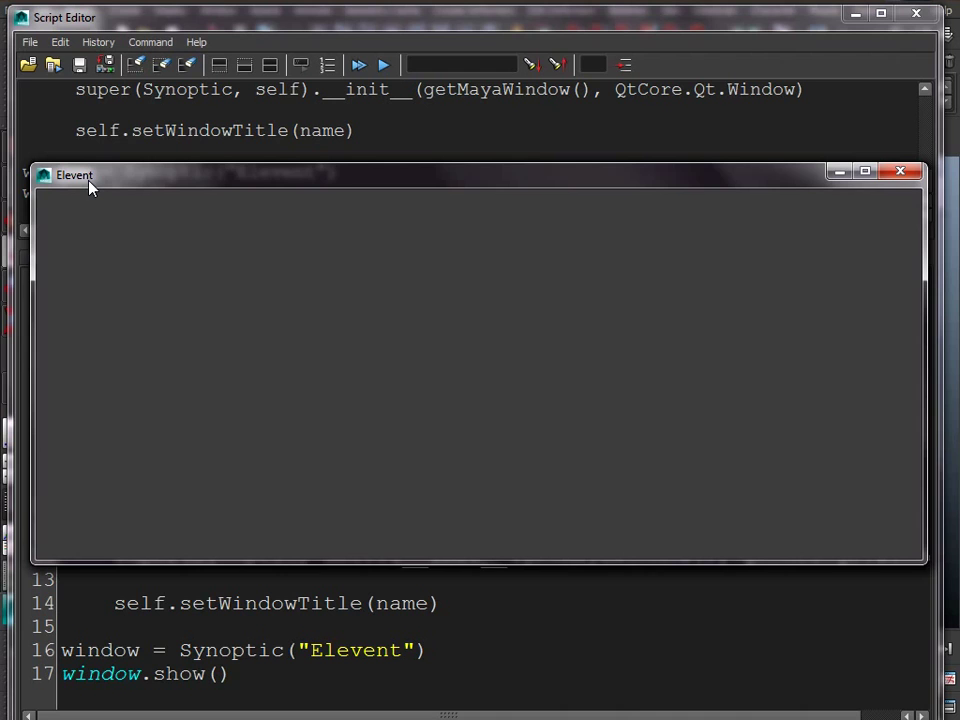
{"action": "left_click", "coordinate": [900, 171]}
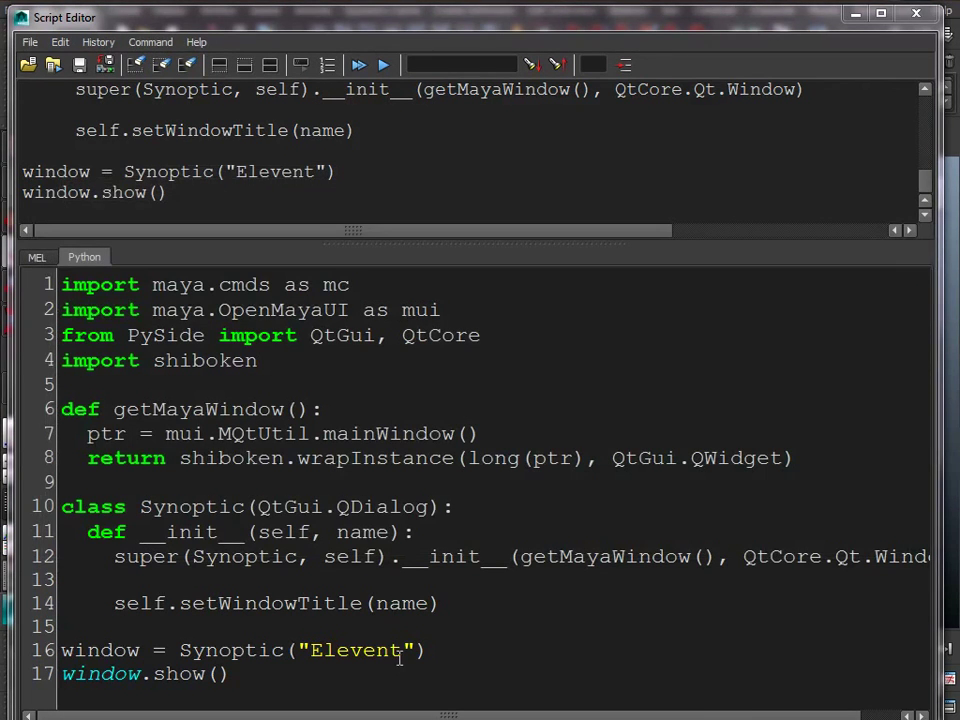
Correct the window name to "Eleven" and highlight setWindowTitle on line 14.
{"action": "left_click", "coordinate": [400, 652]}
{"action": "key", "text": "BackSpace"}
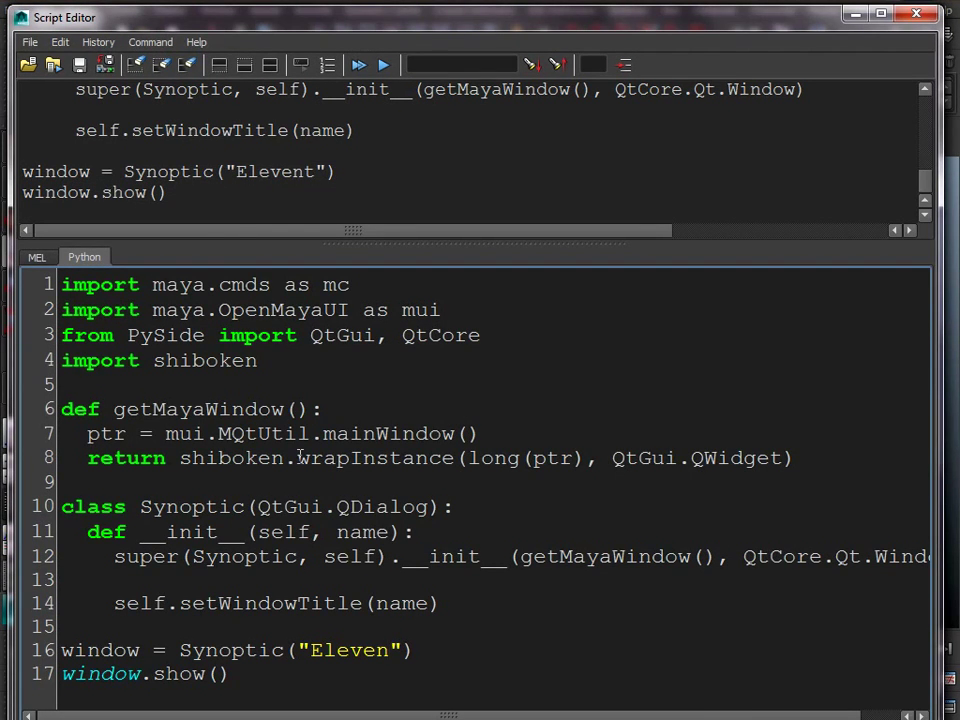
{"action": "double_click", "coordinate": [222, 603]}
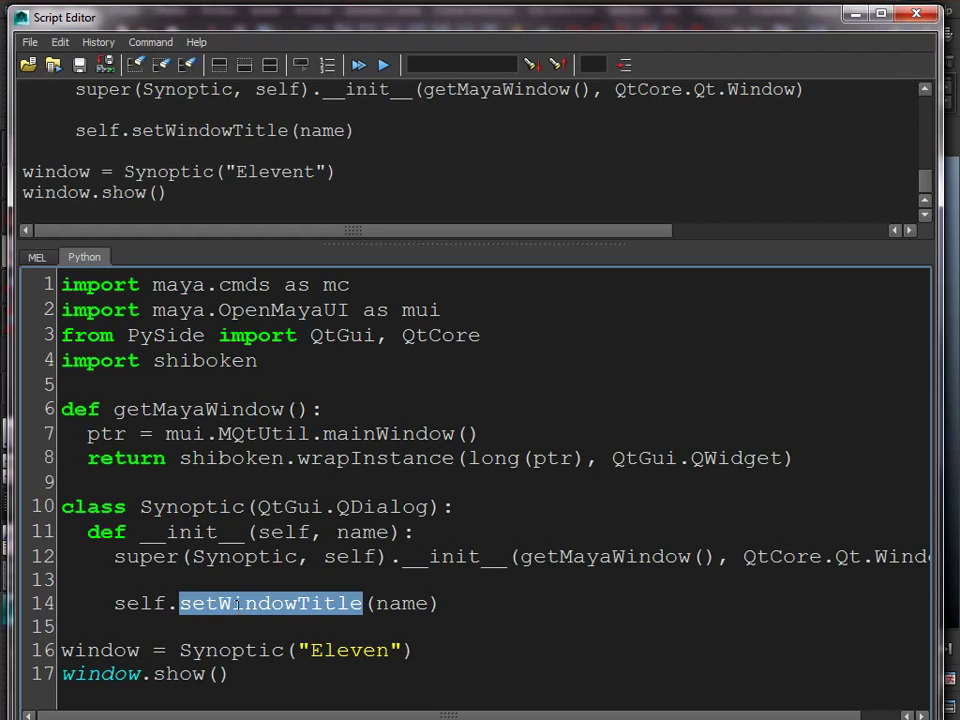
{"action": "left_click", "coordinate": [248, 586]}
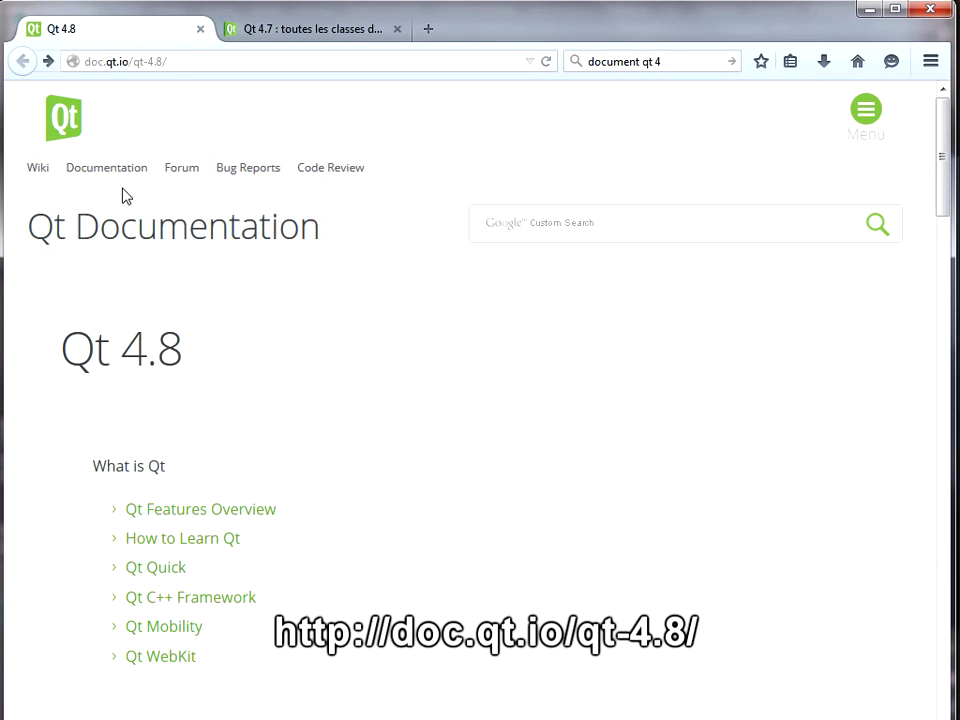
Open the QDialog class page from the Qt 4.8 All Classes list.
{"action": "left_click_drag", "start_coordinate": [95, 348], "coordinate": [191, 355]}
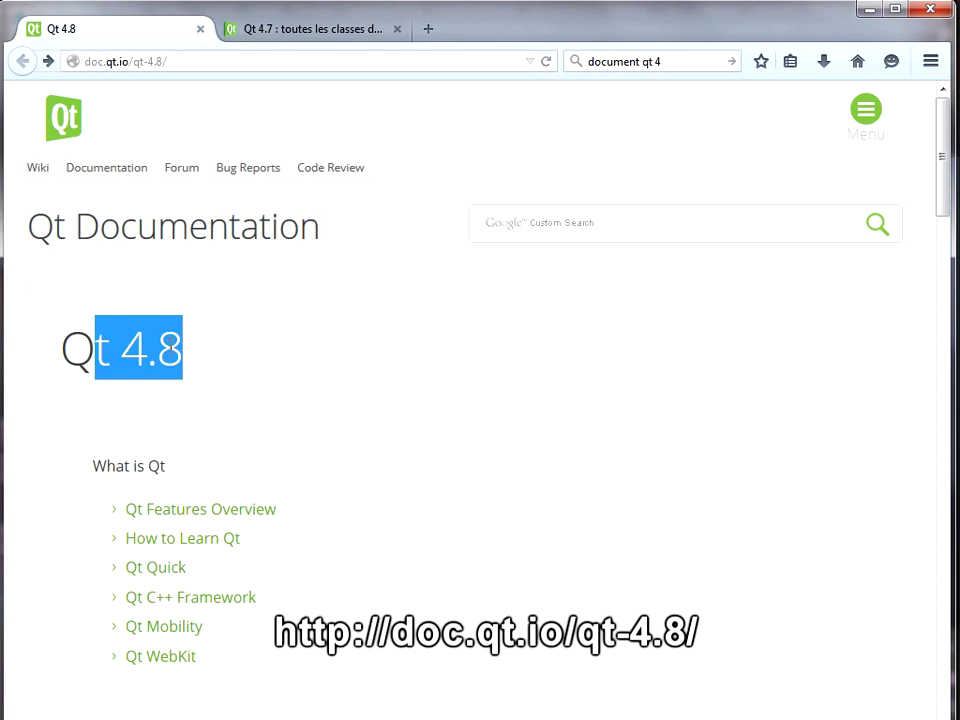
{"action": "left_click", "coordinate": [192, 375]}
{"action": "scroll", "coordinate": [223, 339], "scroll_direction": "down", "scroll_amount": 3}
{"action": "scroll", "coordinate": [210, 336], "scroll_direction": "down", "scroll_amount": 3}
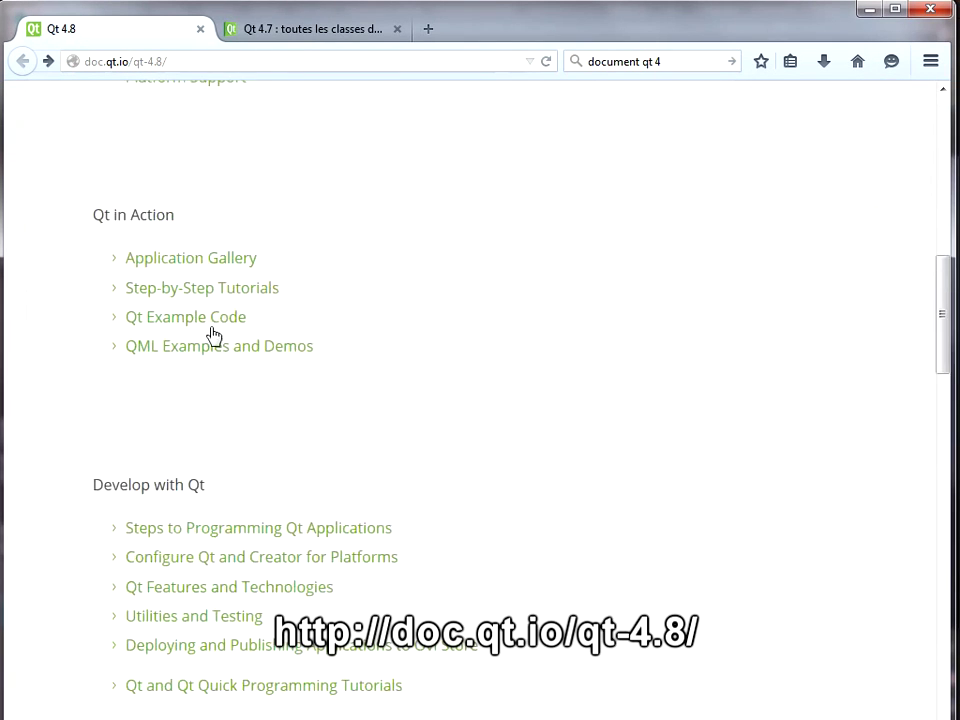
{"action": "scroll", "coordinate": [208, 332], "scroll_direction": "down", "scroll_amount": 4}
{"action": "scroll", "coordinate": [207, 330], "scroll_direction": "down", "scroll_amount": 3}
{"action": "scroll", "coordinate": [204, 329], "scroll_direction": "down", "scroll_amount": 5}
{"action": "scroll", "coordinate": [170, 270], "scroll_direction": "down", "scroll_amount": 1}
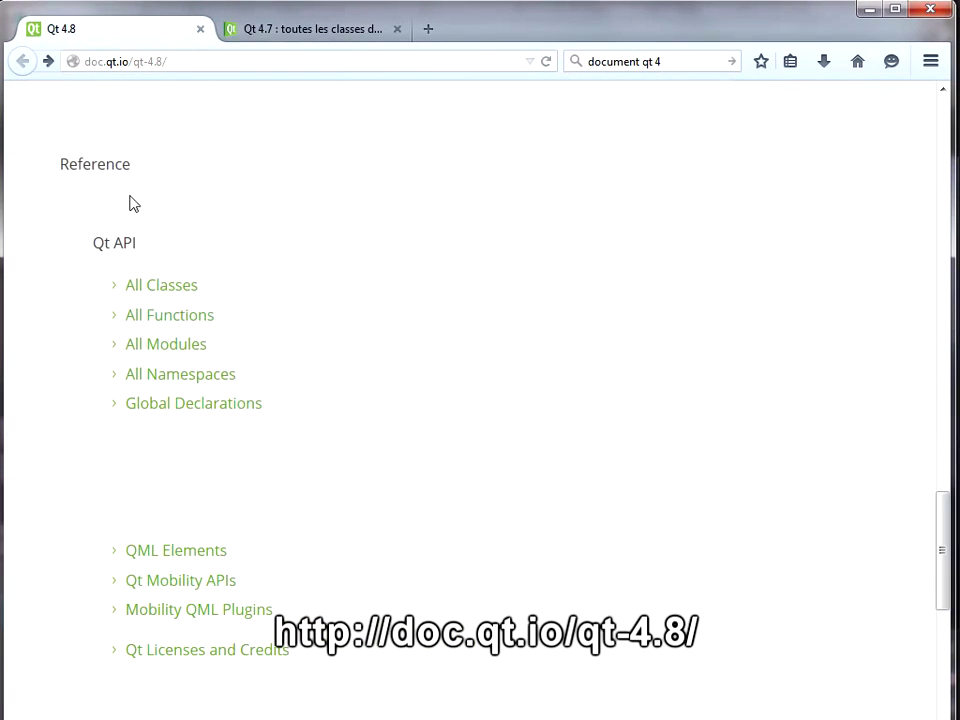
{"action": "left_click", "coordinate": [138, 289]}
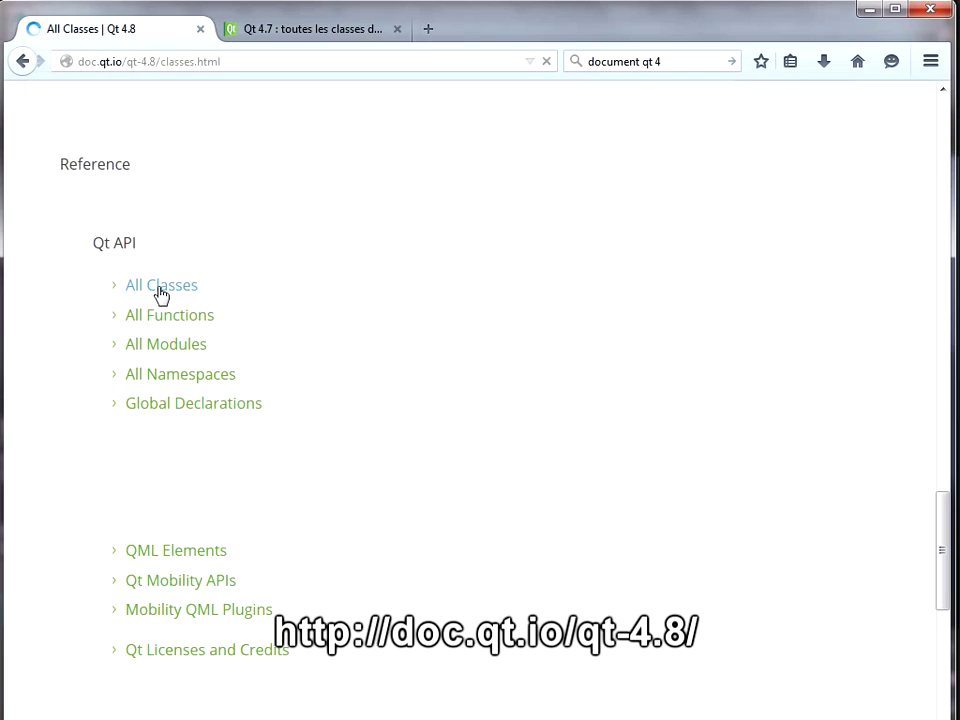
{"action": "scroll", "coordinate": [215, 304], "scroll_direction": "down", "scroll_amount": 4}
{"action": "scroll", "coordinate": [214, 306], "scroll_direction": "down", "scroll_amount": 4}
{"action": "scroll", "coordinate": [213, 306], "scroll_direction": "down", "scroll_amount": 4}
{"action": "scroll", "coordinate": [212, 308], "scroll_direction": "down", "scroll_amount": 4}
{"action": "scroll", "coordinate": [210, 312], "scroll_direction": "down", "scroll_amount": 4}
{"action": "scroll", "coordinate": [210, 310], "scroll_direction": "down", "scroll_amount": 7}
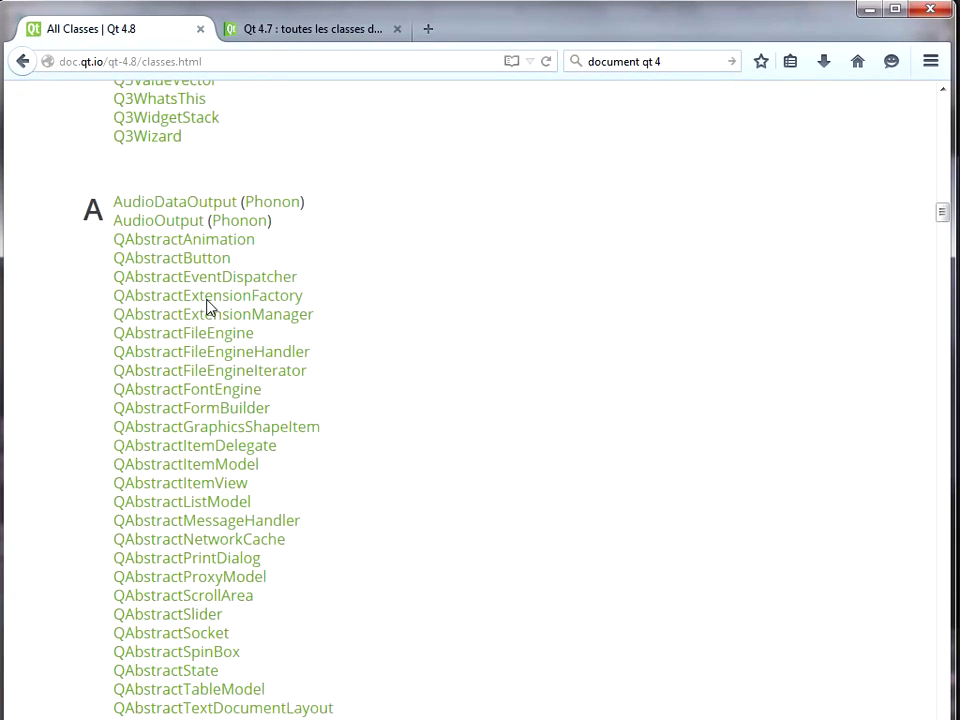
{"action": "scroll", "coordinate": [210, 305], "scroll_direction": "down", "scroll_amount": 3}
{"action": "scroll", "coordinate": [210, 305], "scroll_direction": "down", "scroll_amount": 10}
{"action": "scroll", "coordinate": [210, 305], "scroll_direction": "down", "scroll_amount": 8}
{"action": "scroll", "coordinate": [210, 305], "scroll_direction": "down", "scroll_amount": 7}
{"action": "scroll", "coordinate": [230, 280], "scroll_direction": "down", "scroll_amount": 3}
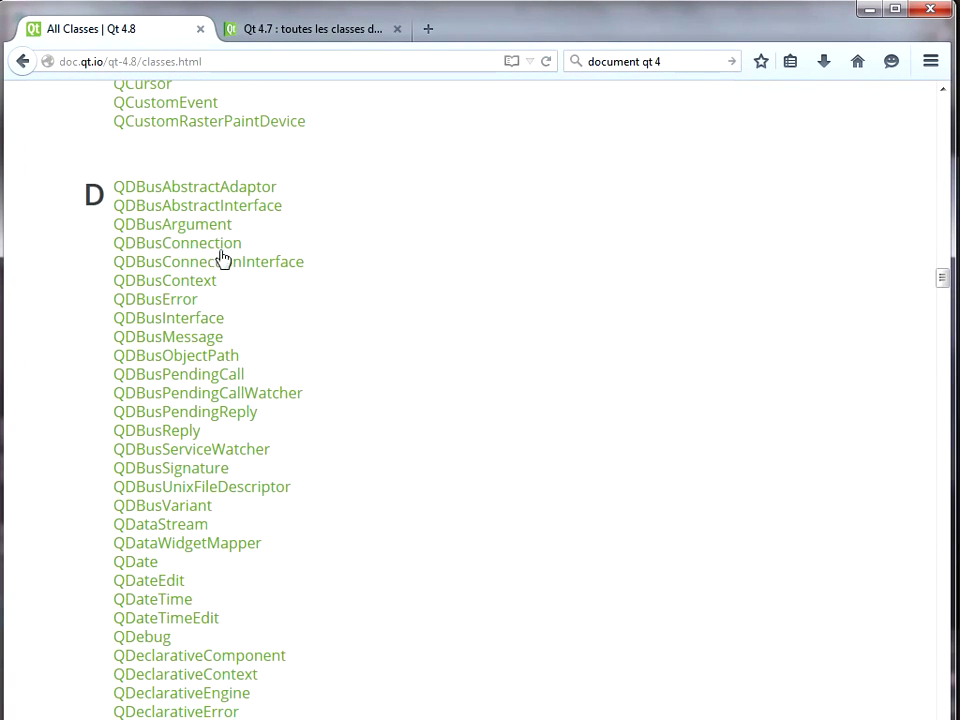
{"action": "scroll", "coordinate": [250, 485], "scroll_direction": "down", "scroll_amount": 8}
{"action": "scroll", "coordinate": [215, 420], "scroll_direction": "down", "scroll_amount": 4}
{"action": "scroll", "coordinate": [175, 390], "scroll_direction": "down", "scroll_amount": 4}
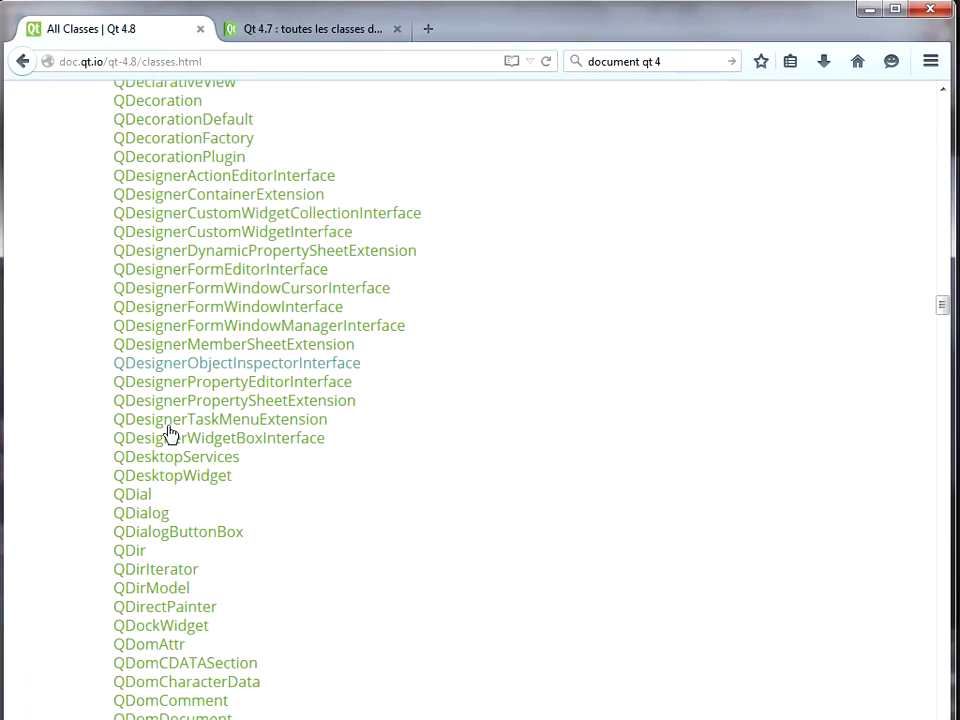
{"action": "left_click", "coordinate": [143, 515]}
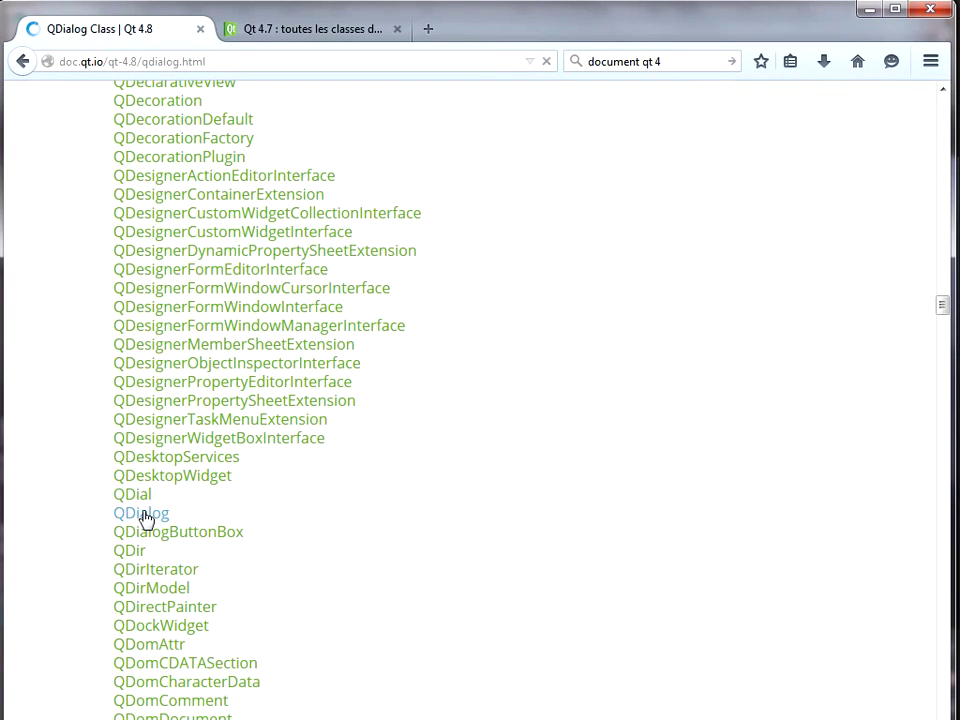
Follow QDialog's Inherits link to QWidget, jump to windowTitle and select its windowTitle() accessor.
{"action": "scroll", "coordinate": [200, 360], "scroll_direction": "down", "scroll_amount": 6}
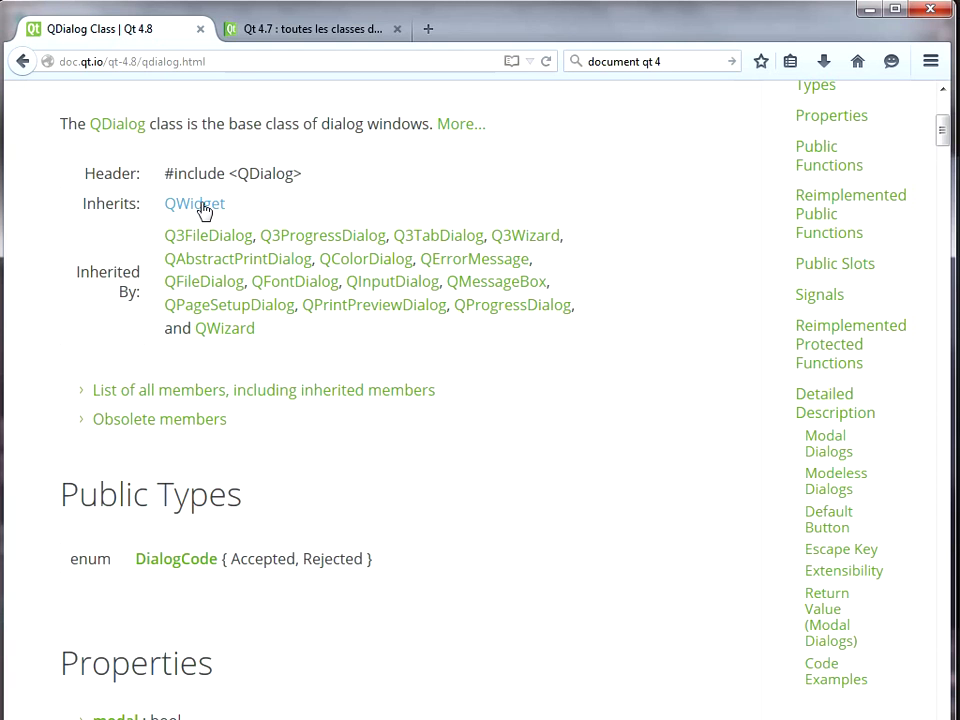
{"action": "scroll", "coordinate": [202, 216], "scroll_direction": "down", "scroll_amount": 8}
{"action": "scroll", "coordinate": [210, 275], "scroll_direction": "down", "scroll_amount": 7}
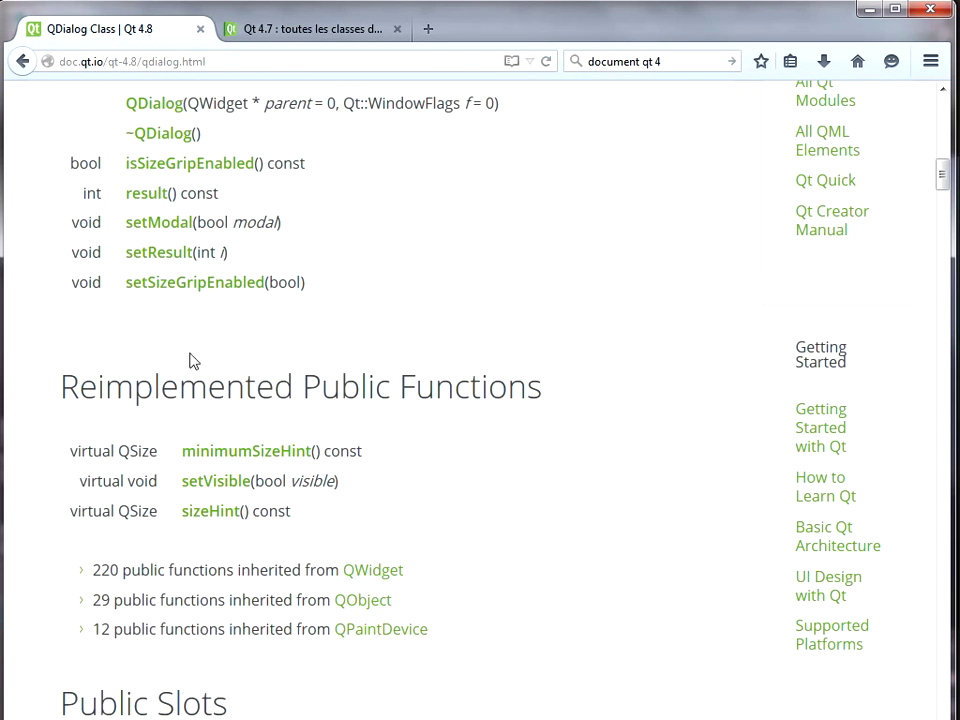
{"action": "scroll", "coordinate": [268, 290], "scroll_direction": "up", "scroll_amount": 10}
{"action": "scroll", "coordinate": [268, 291], "scroll_direction": "up", "scroll_amount": 5}
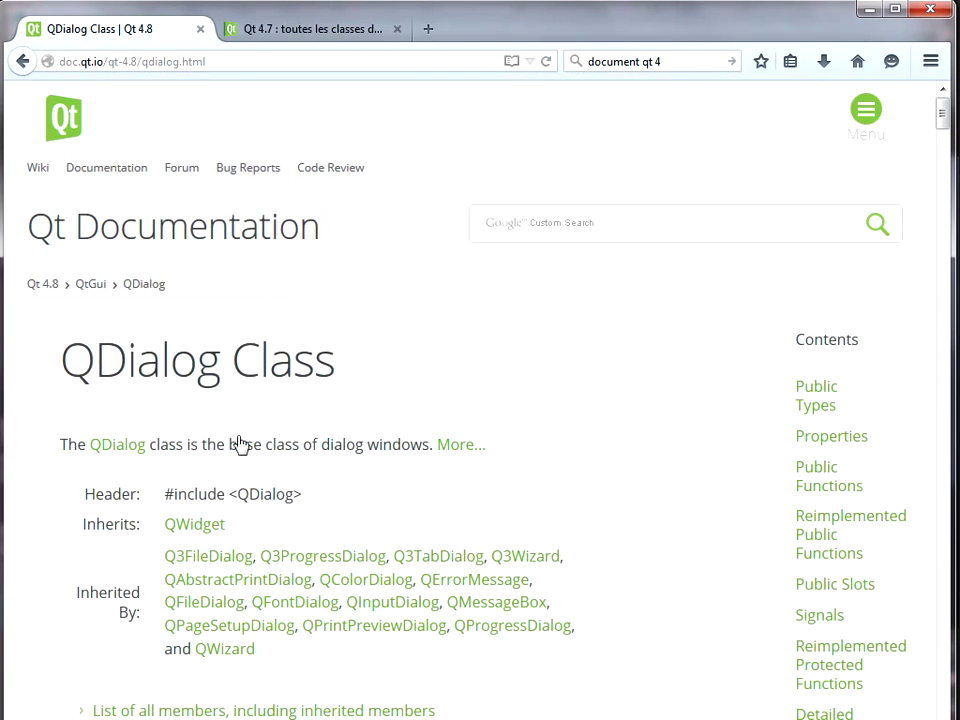
{"action": "left_click", "coordinate": [196, 540]}
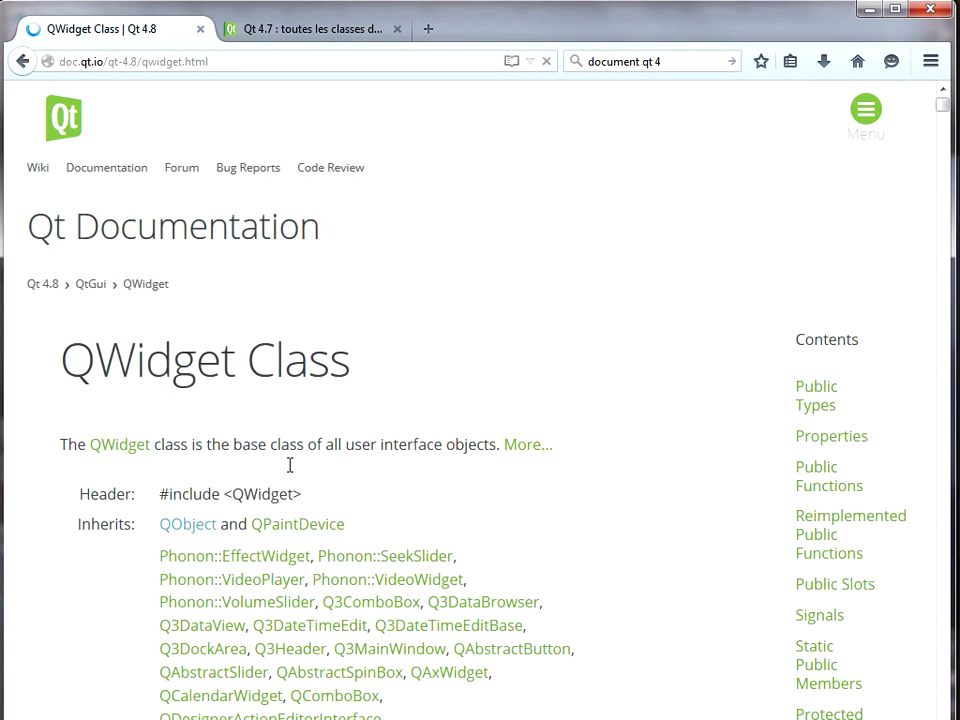
{"action": "scroll", "coordinate": [290, 470], "scroll_direction": "down", "scroll_amount": 2}
{"action": "scroll", "coordinate": [292, 479], "scroll_direction": "down", "scroll_amount": 3}
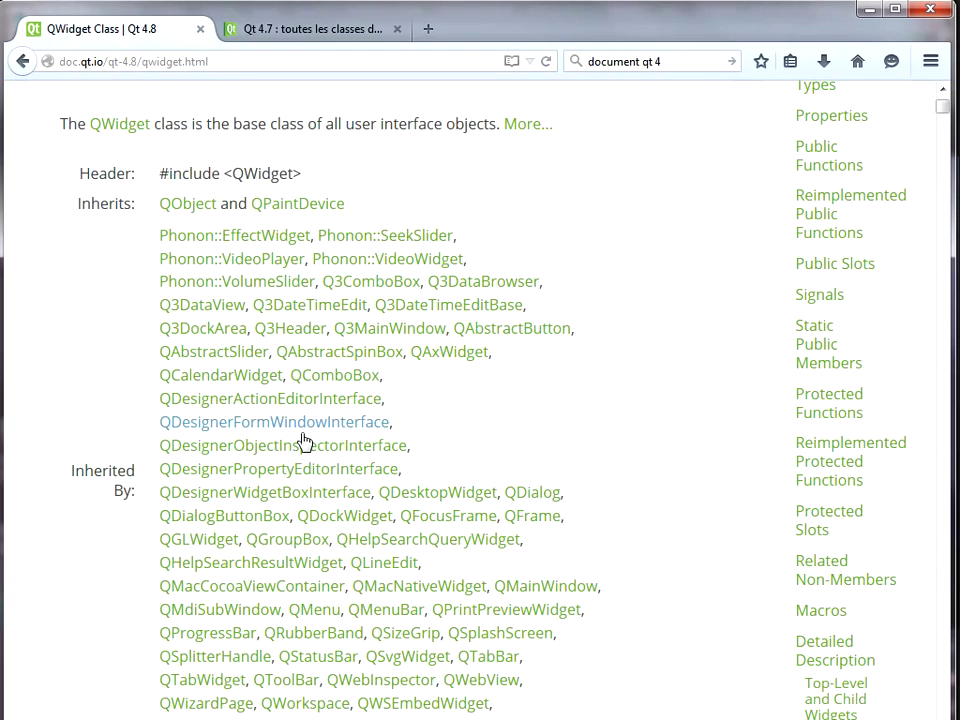
{"action": "scroll", "coordinate": [268, 400], "scroll_direction": "down", "scroll_amount": 9}
{"action": "scroll", "coordinate": [272, 480], "scroll_direction": "down", "scroll_amount": 7}
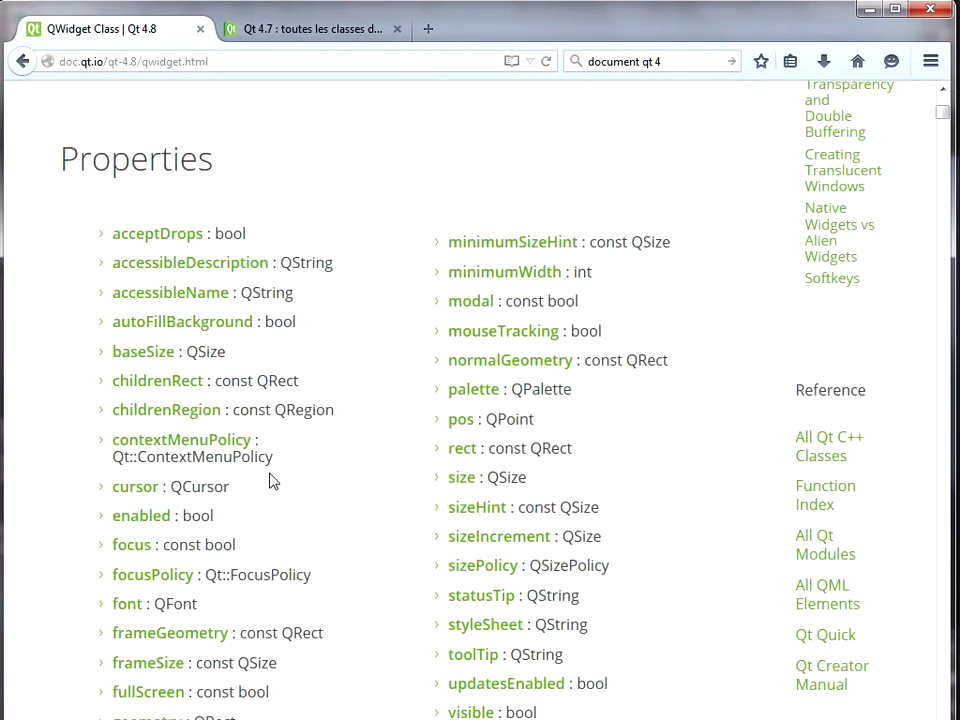
{"action": "scroll", "coordinate": [328, 495], "scroll_direction": "down", "scroll_amount": 2}
{"action": "scroll", "coordinate": [321, 484], "scroll_direction": "down", "scroll_amount": 4}
{"action": "scroll", "coordinate": [321, 470], "scroll_direction": "up", "scroll_amount": 3}
{"action": "scroll", "coordinate": [321, 450], "scroll_direction": "up", "scroll_amount": 3}
{"action": "scroll", "coordinate": [489, 456], "scroll_direction": "down", "scroll_amount": 4}
{"action": "scroll", "coordinate": [487, 458], "scroll_direction": "down", "scroll_amount": 3}
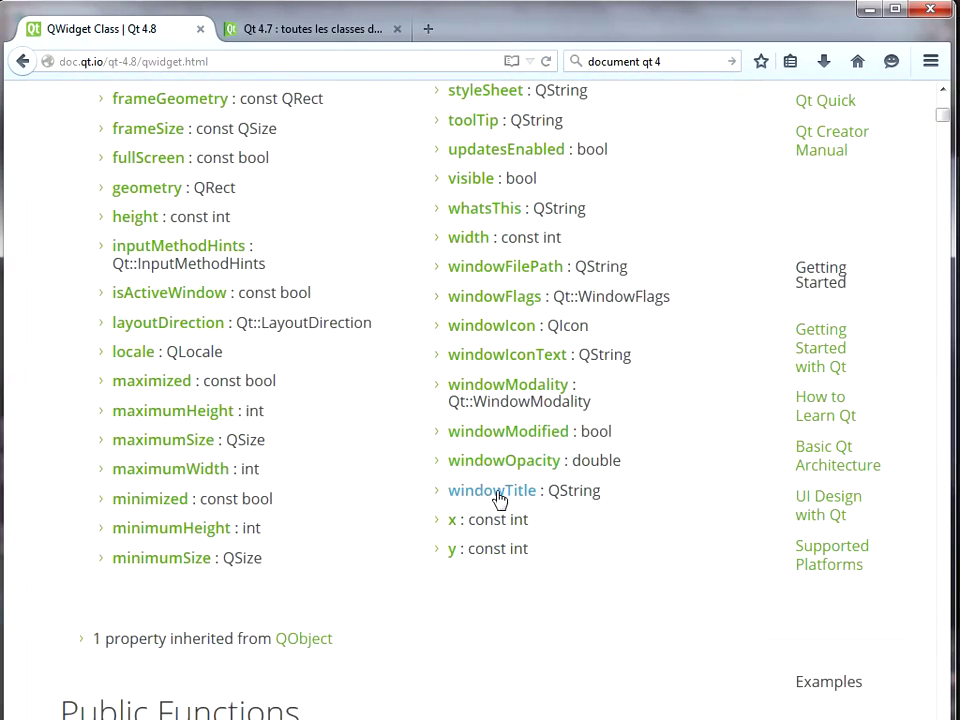
{"action": "left_click", "coordinate": [494, 490]}
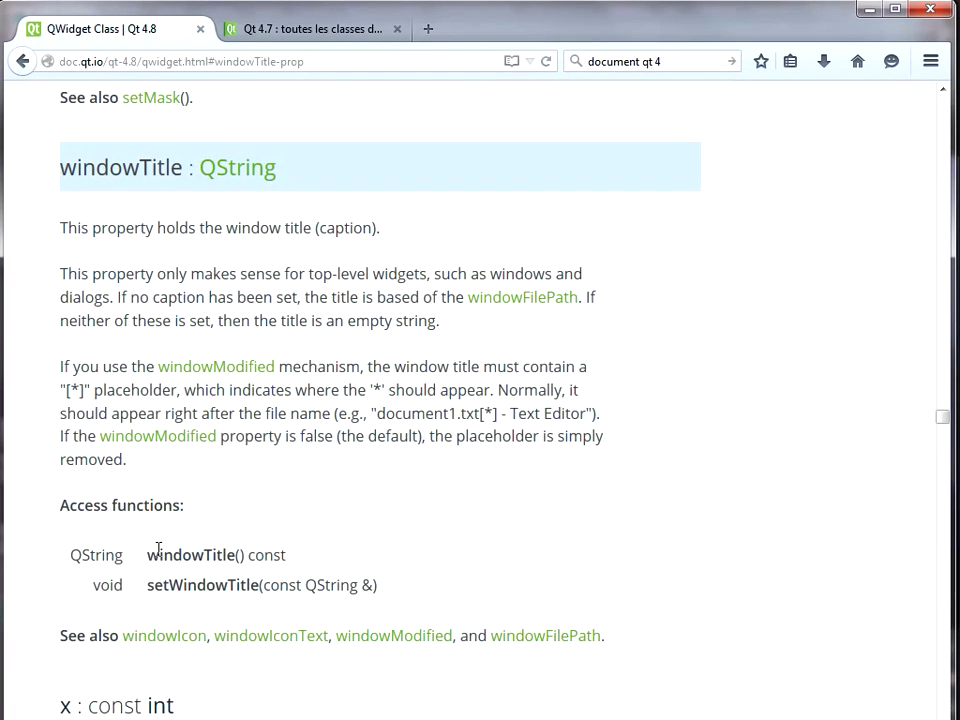
{"action": "left_click_drag", "start_coordinate": [158, 554], "coordinate": [247, 555]}
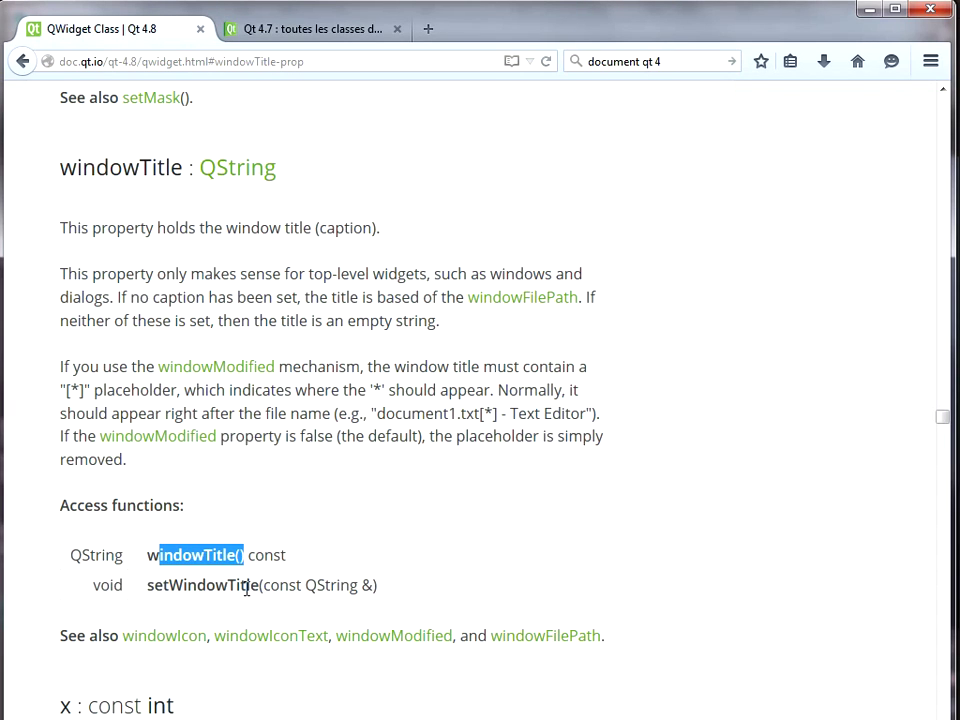
Open the QDialog page from the Qt 4.7 class list.
{"action": "left_click", "coordinate": [325, 30]}
{"action": "scroll", "coordinate": [274, 272], "scroll_direction": "up", "scroll_amount": 2}
{"action": "scroll", "coordinate": [200, 200], "scroll_direction": "up", "scroll_amount": 10}
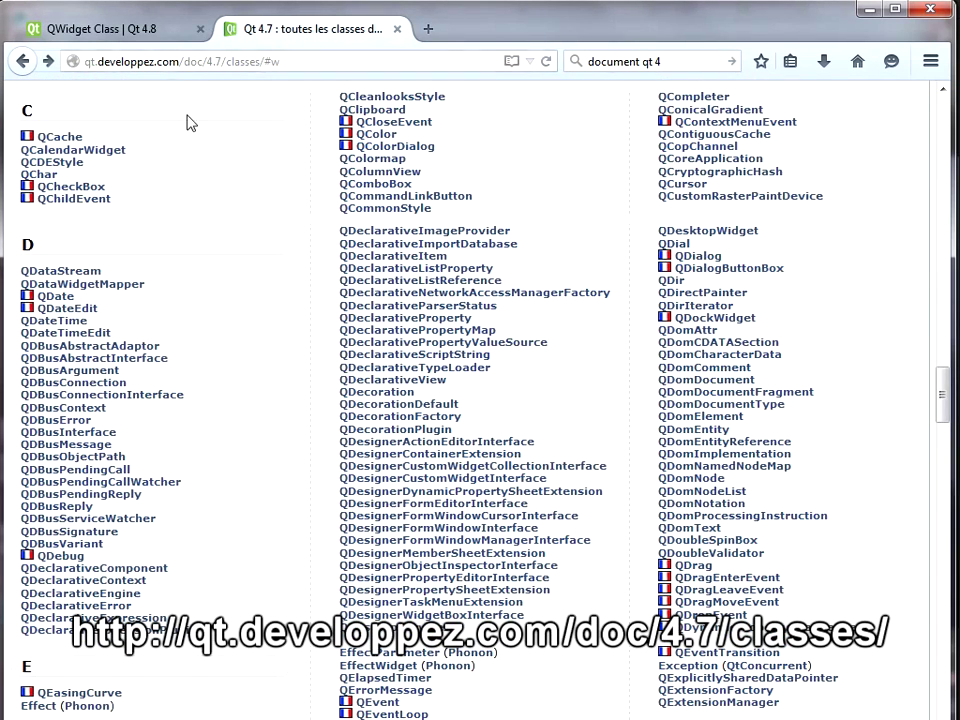
{"action": "scroll", "coordinate": [347, 302], "scroll_direction": "up", "scroll_amount": 5}
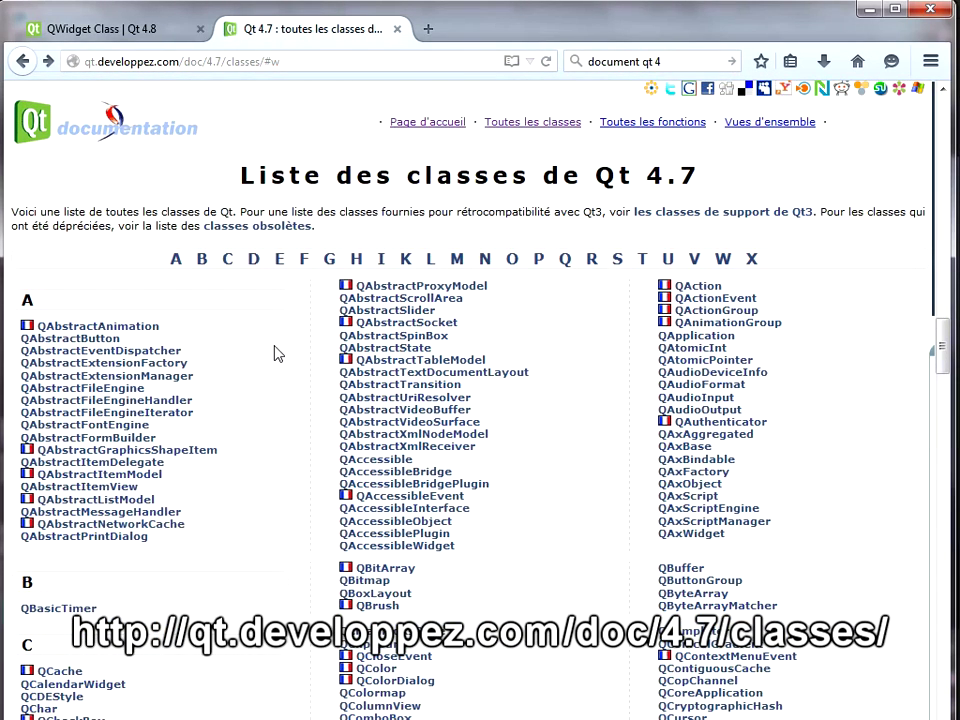
{"action": "scroll", "coordinate": [277, 340], "scroll_direction": "down", "scroll_amount": 2}
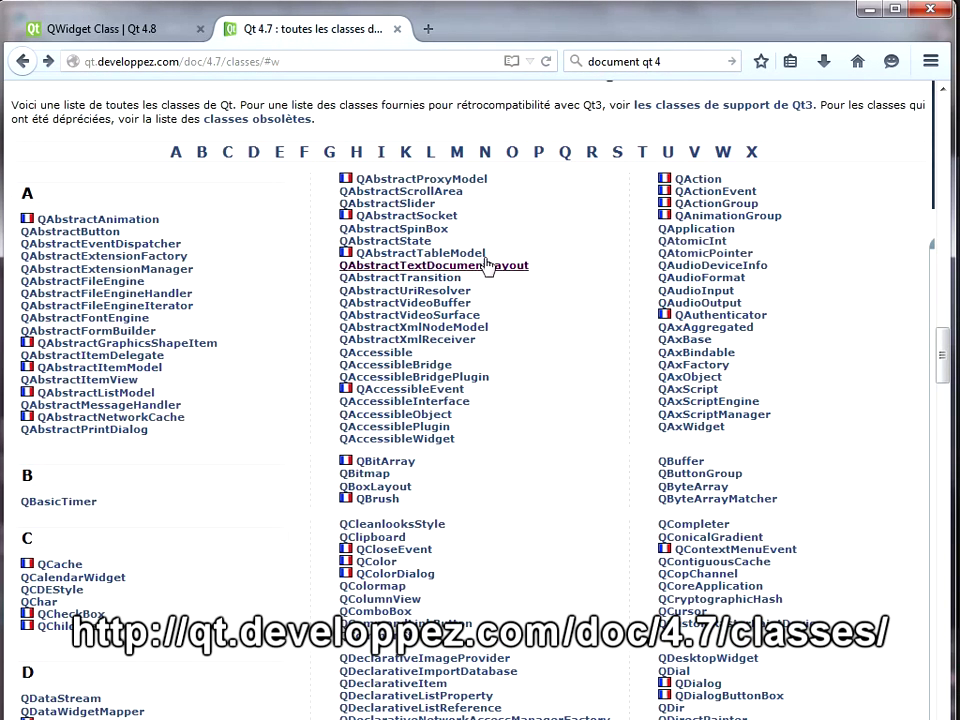
{"action": "scroll", "coordinate": [437, 289], "scroll_direction": "down", "scroll_amount": 3}
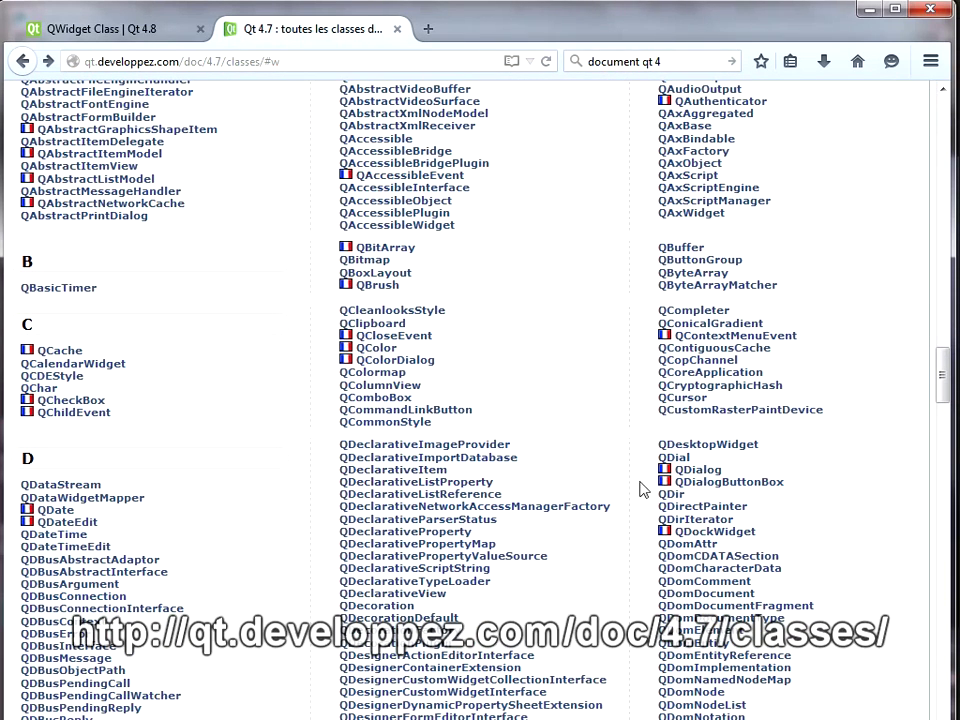
{"action": "left_click", "coordinate": [700, 472]}
Go to QWidget's windowTitle property description and mark the windowTitle accessor name.
{"action": "scroll", "coordinate": [213, 389], "scroll_direction": "down", "scroll_amount": 5}
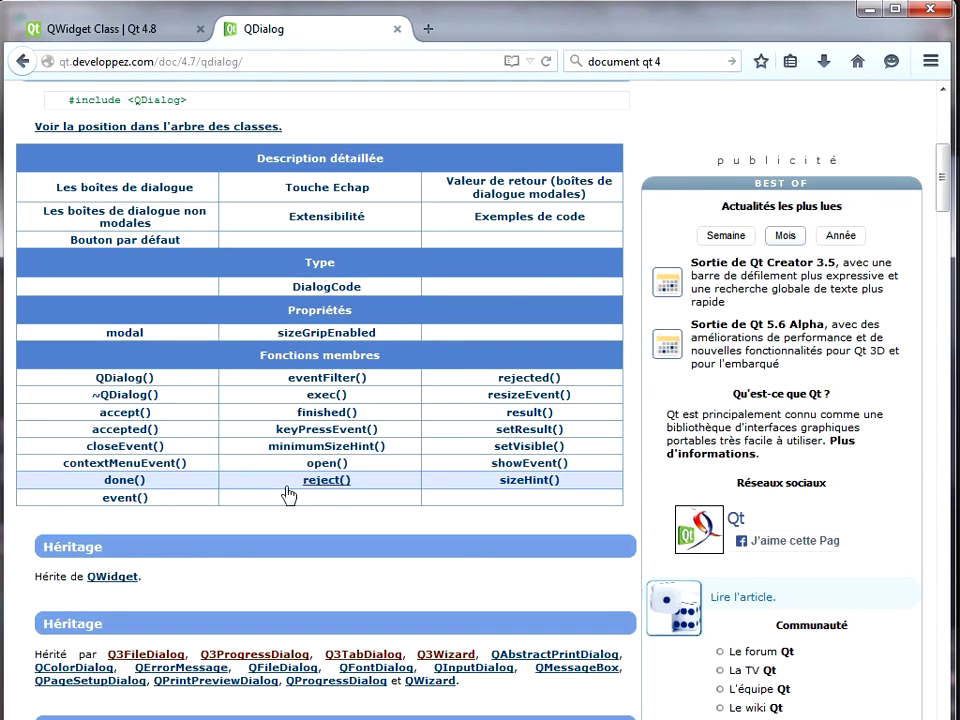
{"action": "scroll", "coordinate": [213, 173], "scroll_direction": "up", "scroll_amount": 2}
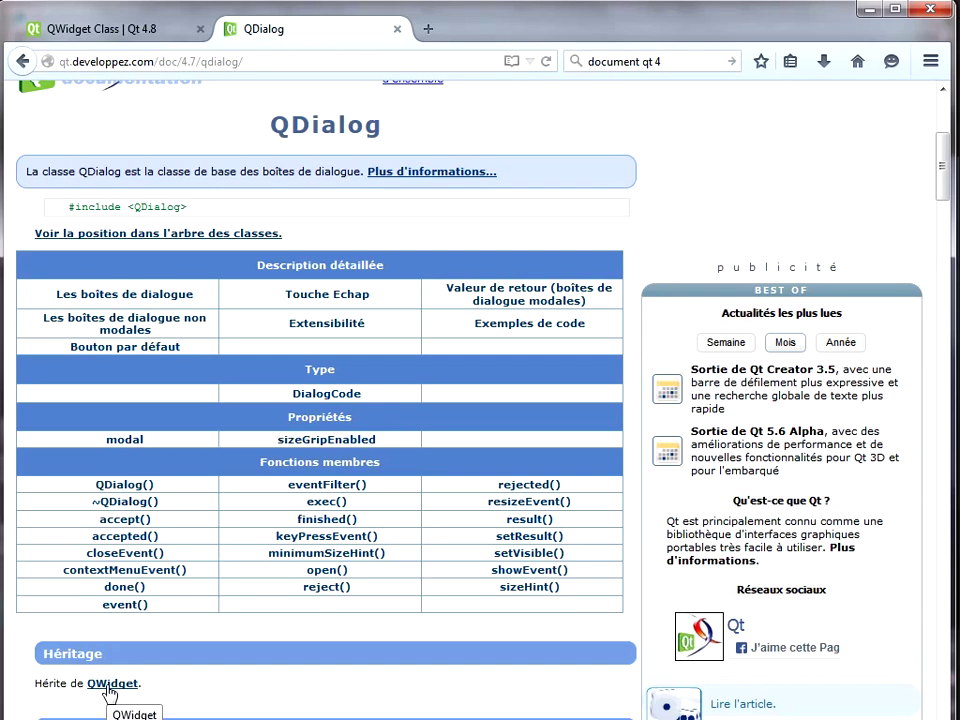
{"action": "left_click", "coordinate": [110, 684]}
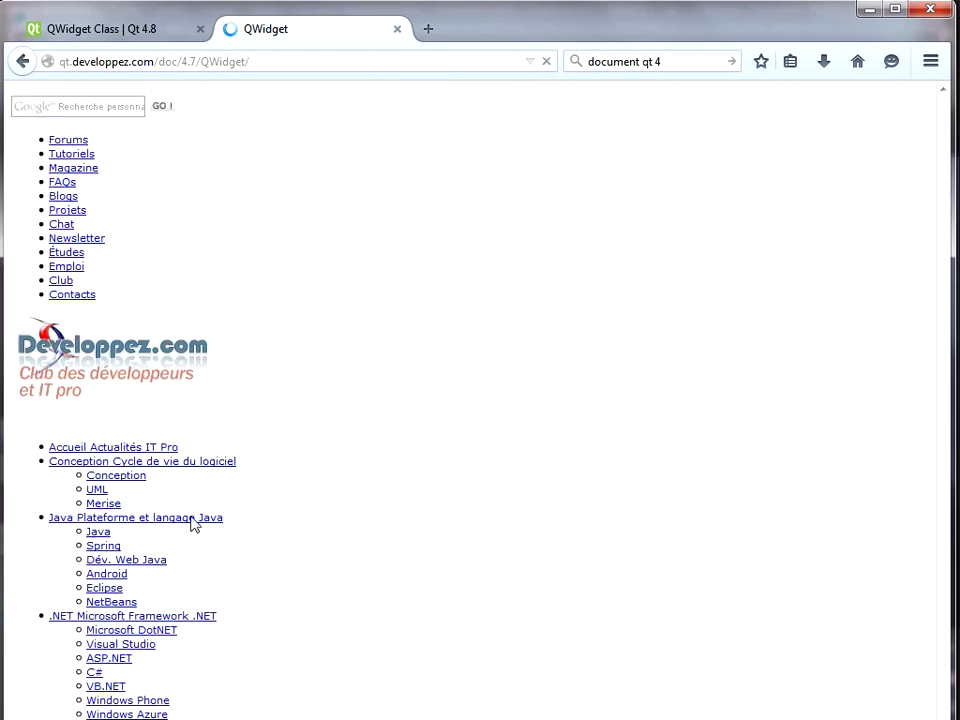
{"action": "scroll", "coordinate": [240, 468], "scroll_direction": "down", "scroll_amount": 10}
{"action": "scroll", "coordinate": [242, 467], "scroll_direction": "down", "scroll_amount": 5}
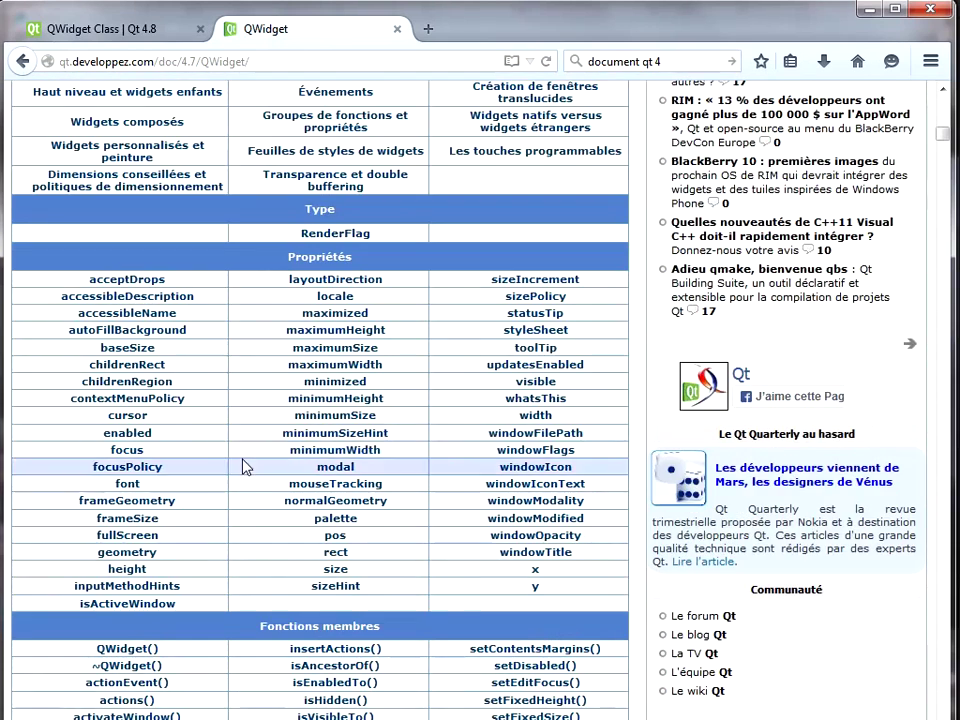
{"action": "scroll", "coordinate": [313, 485], "scroll_direction": "down", "scroll_amount": 5}
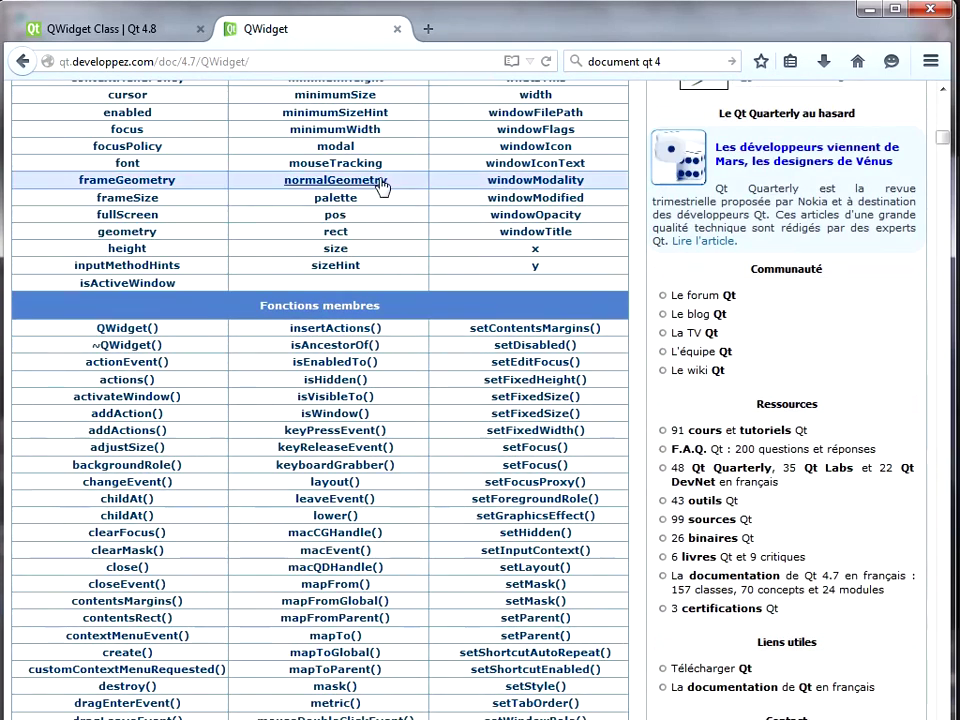
{"action": "left_click", "coordinate": [538, 234]}
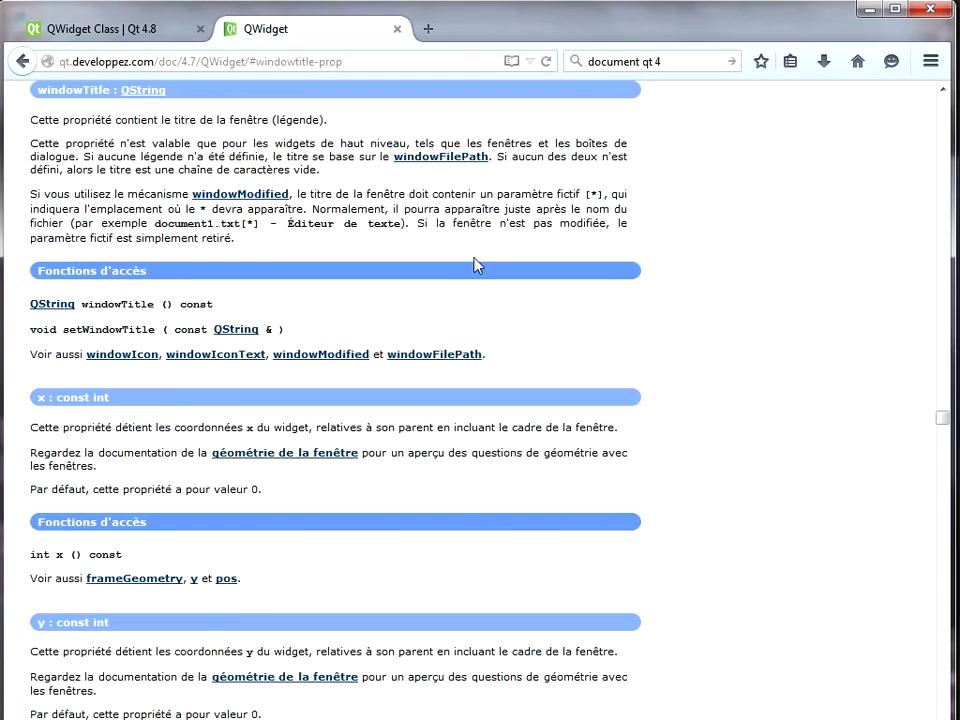
{"action": "double_click", "coordinate": [118, 304]}
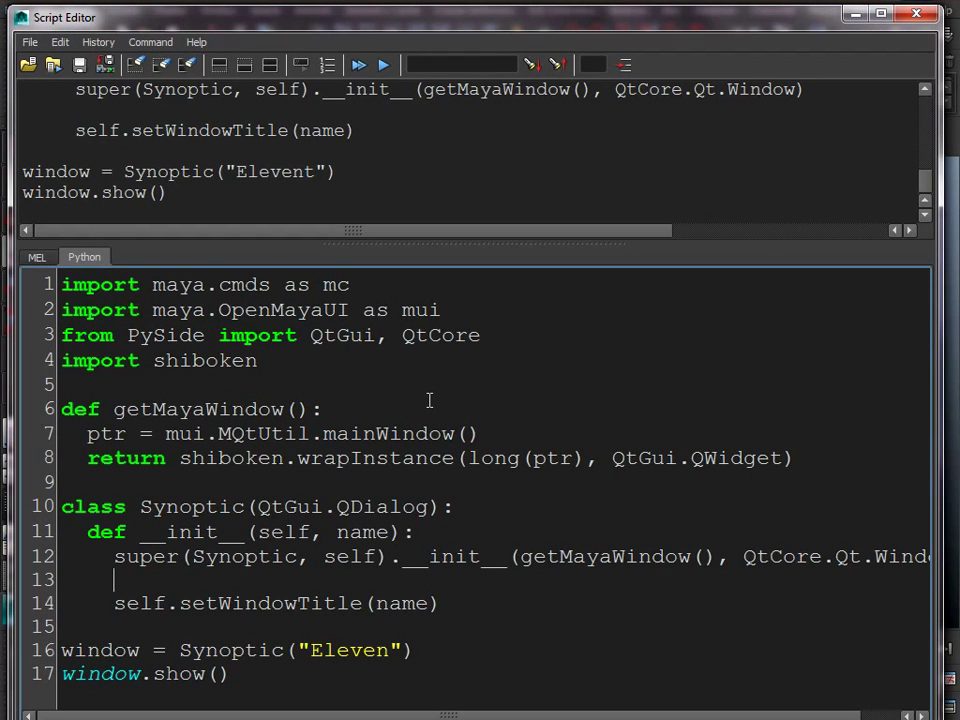
Place the caret at the end of the setWindowTitle line in the Script Editor.
{"action": "left_click", "coordinate": [482, 597]}
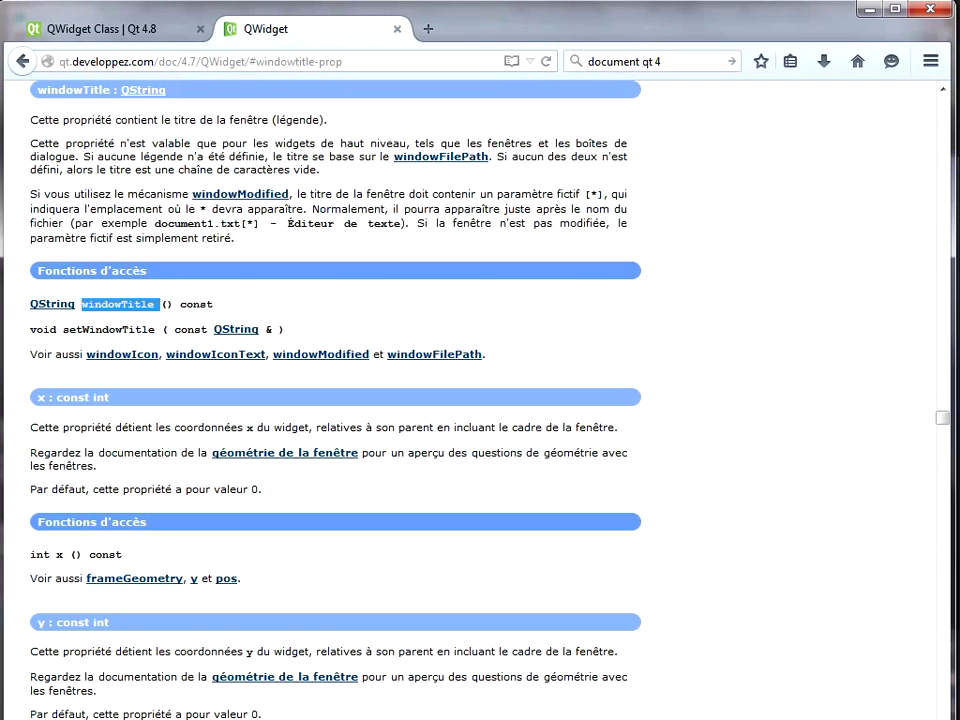
Bring the Qt docs forward and step back three pages to the Qt 4.7 class list.
{"action": "left_click", "coordinate": [130, 700]}
{"action": "left_click", "coordinate": [22, 62]}
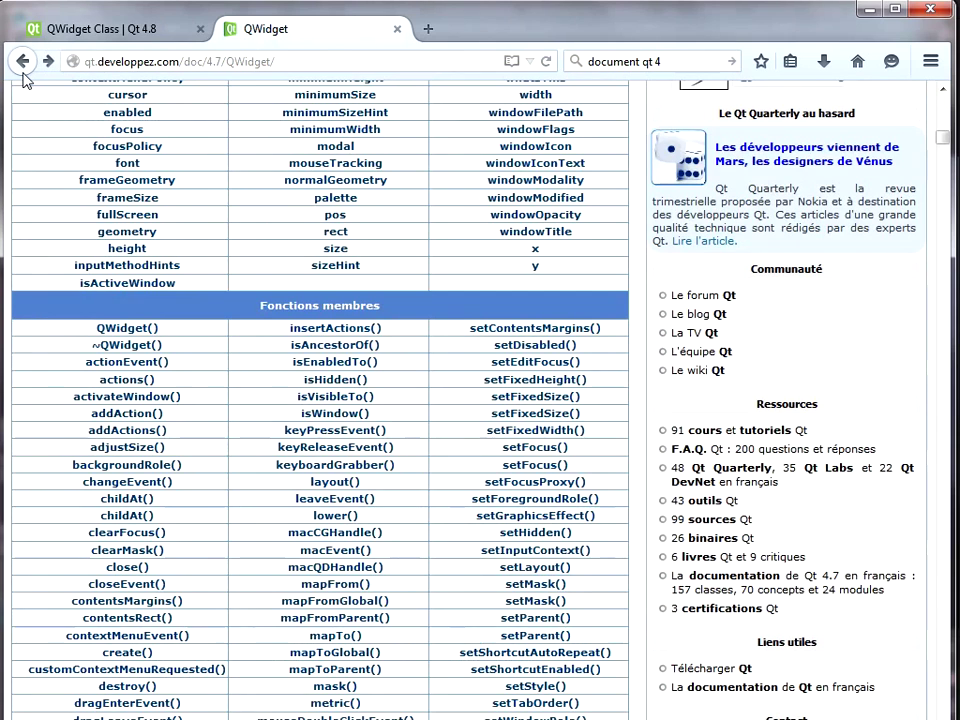
{"action": "left_click", "coordinate": [23, 70]}
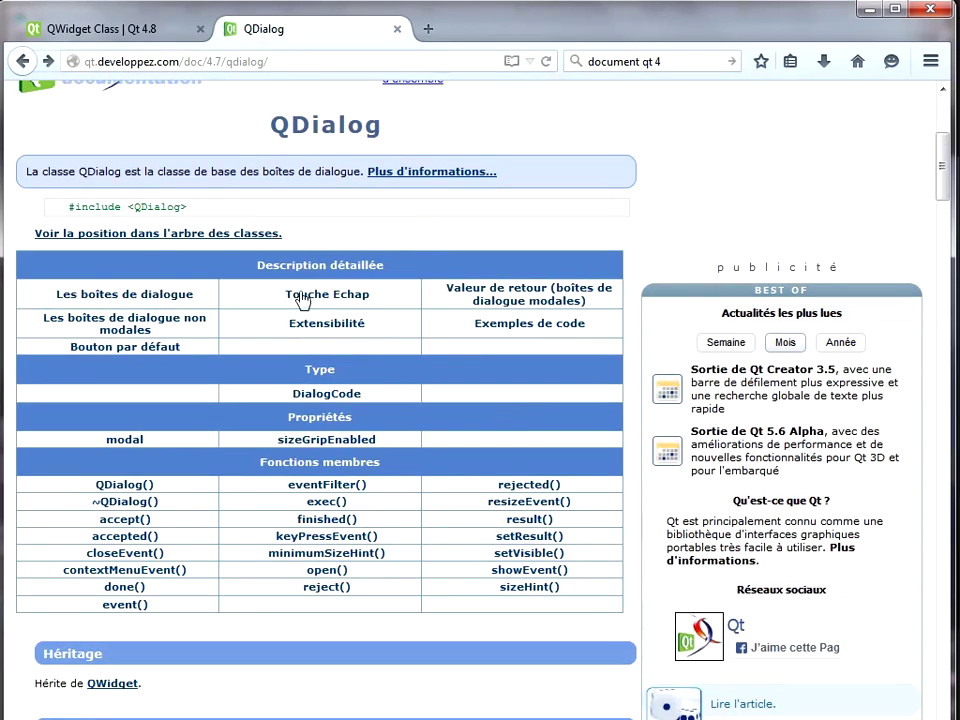
{"action": "left_click", "coordinate": [22, 61]}
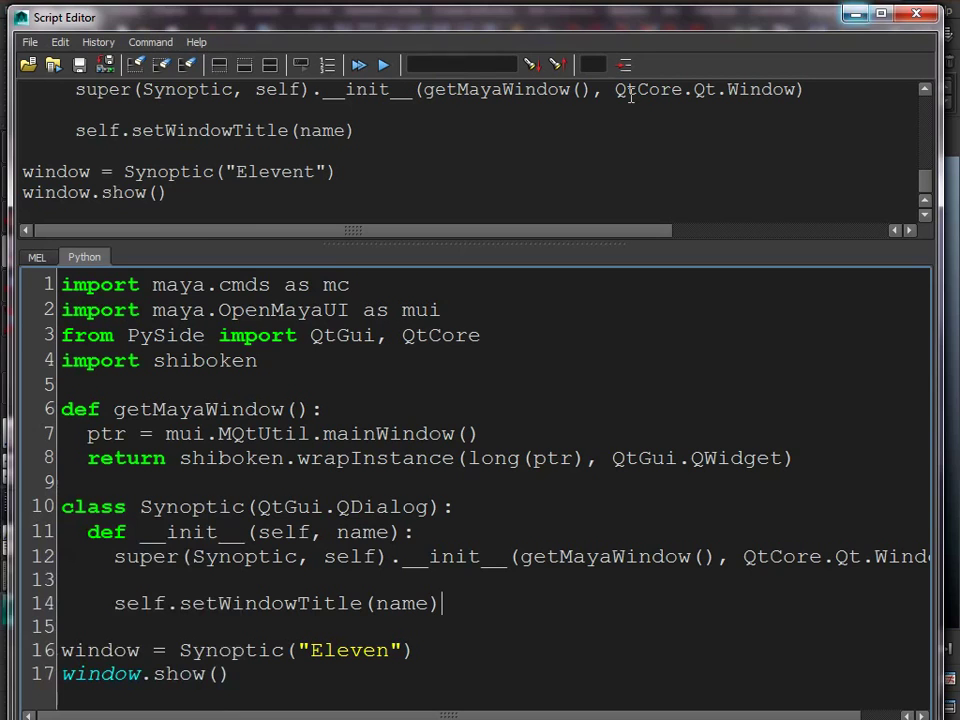
Add layout = QtGui.QVBoxLayout() on a new line after self.setWindowTitle(name).
{"action": "left_click", "coordinate": [287, 418]}
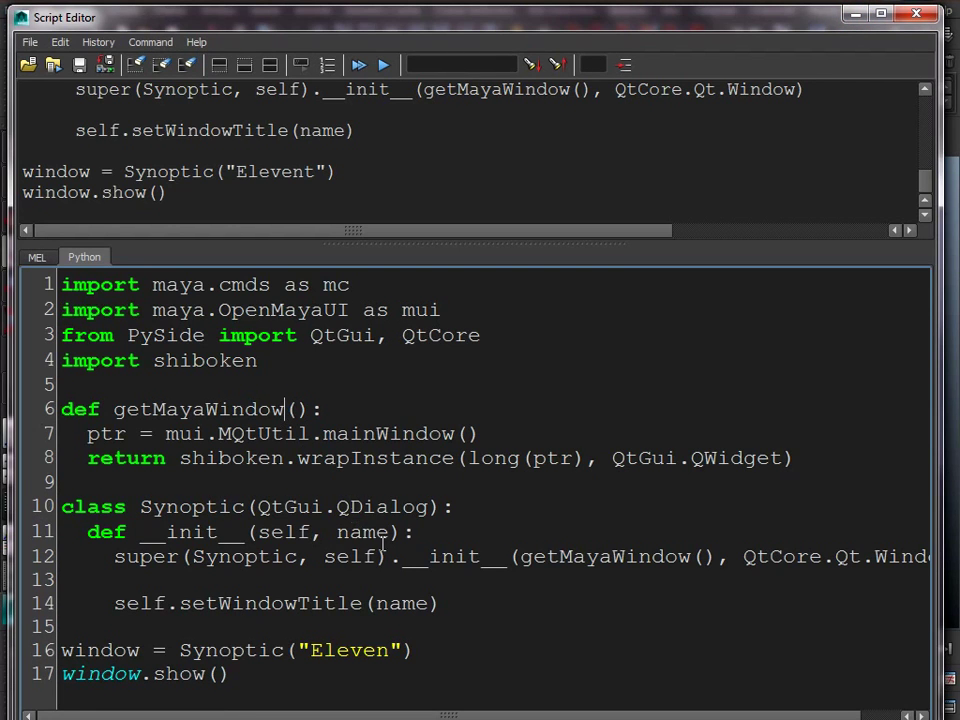
{"action": "left_click", "coordinate": [490, 590]}
{"action": "key", "text": "Return"}
{"action": "key", "text": "Return"}
{"action": "type", "text": "layout"}
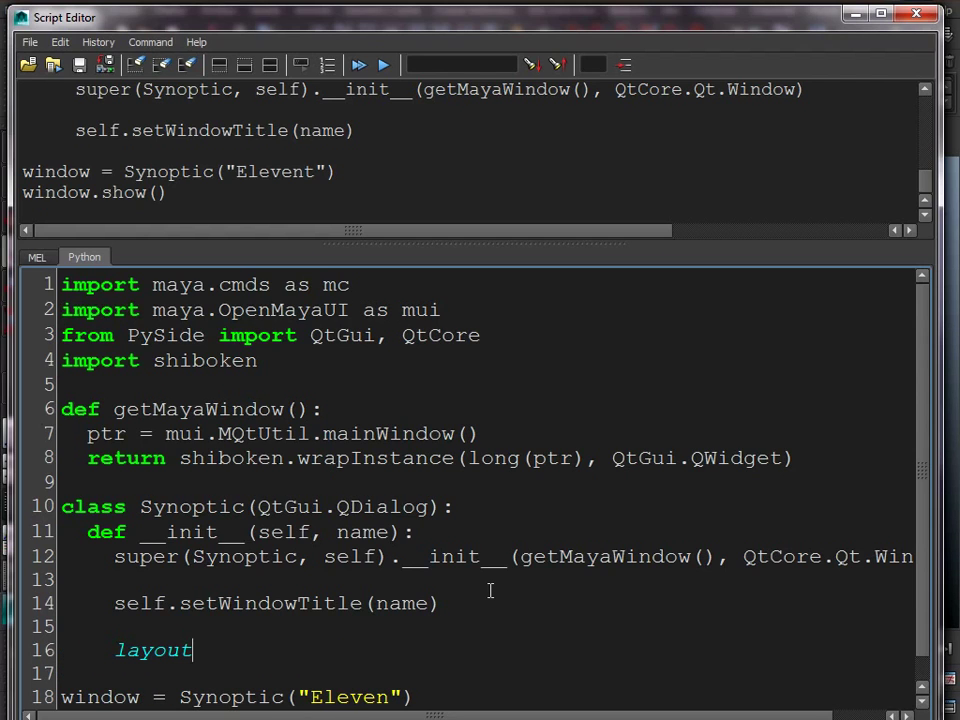
{"action": "type", "text": " ="}
{"action": "scroll", "coordinate": [454, 469], "scroll_direction": "down", "scroll_amount": 1}
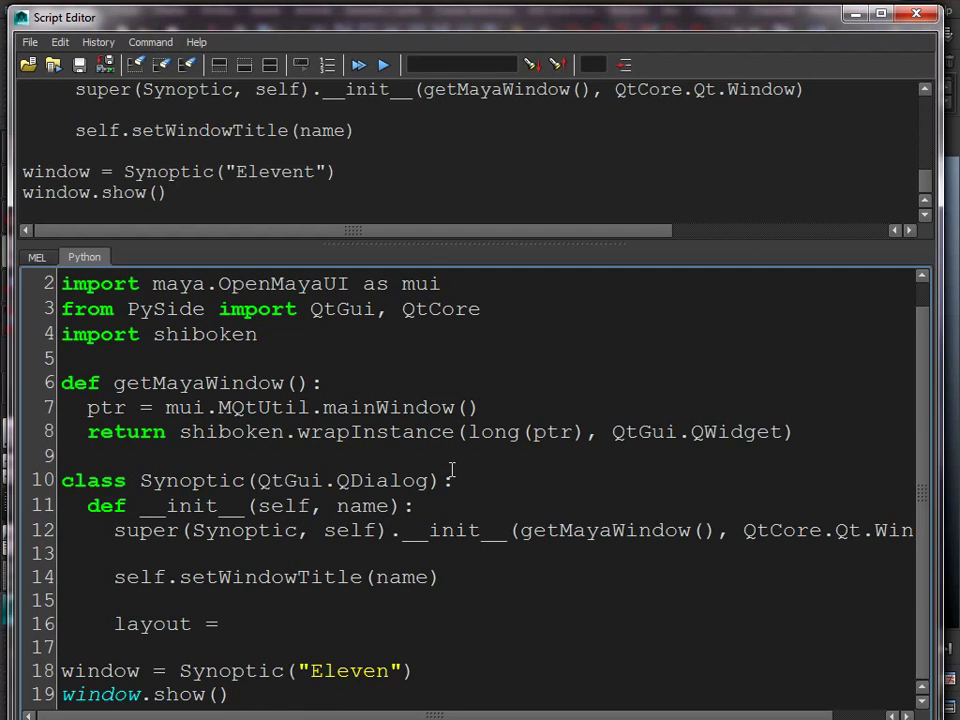
{"action": "type", "text": "QtGui.QVBoxLayout()"}
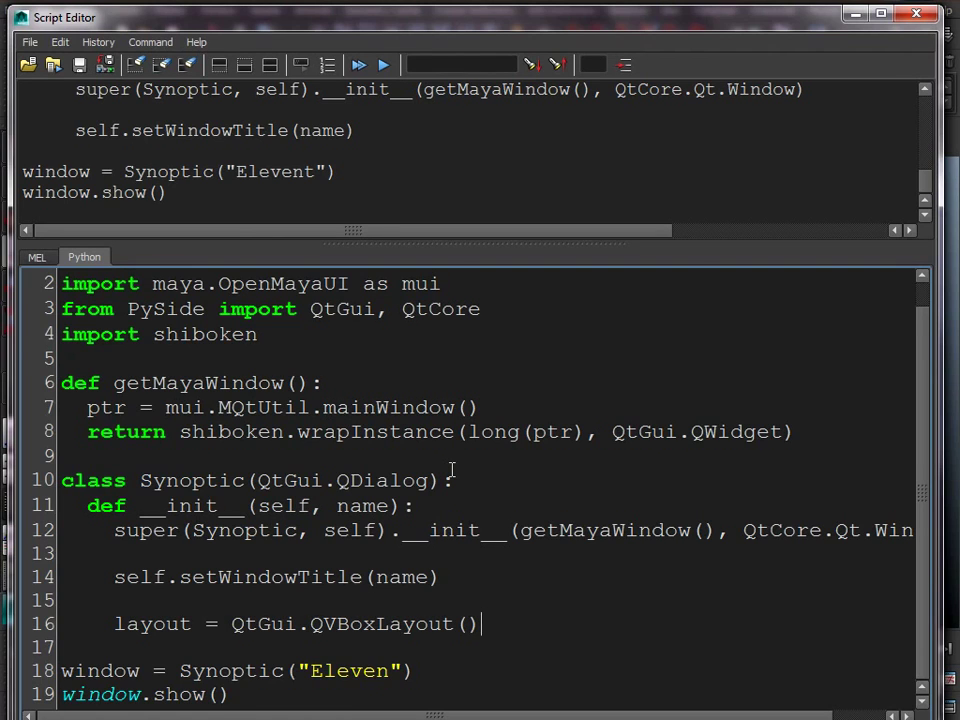
{"action": "key", "text": "Return"}
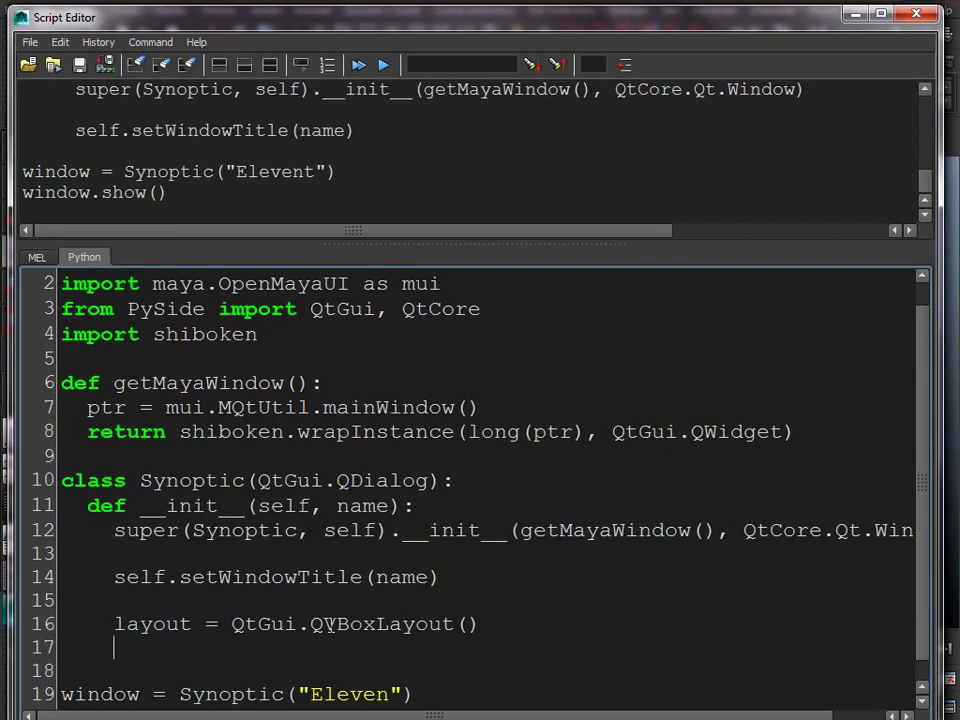
{"action": "scroll", "coordinate": [330, 624], "scroll_direction": "down", "scroll_amount": 1}
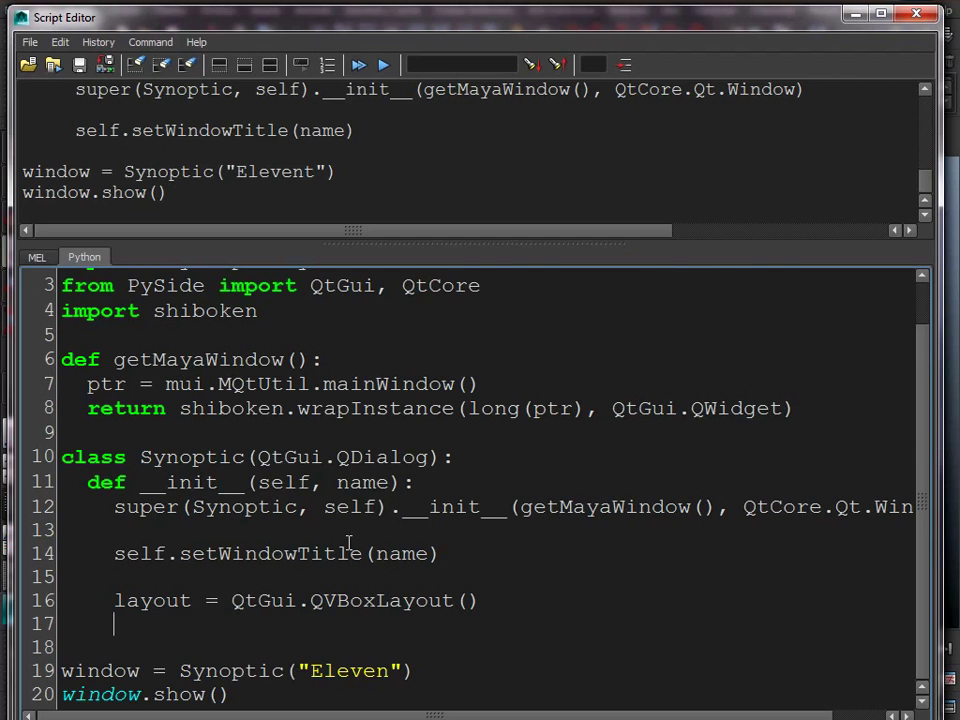
Add self.view = QtGui.QGraphicsView() and self.scene = QtGui.QGraphicsScene() lines to the constructor.
{"action": "key", "text": "Return"}
{"action": "type", "text": "self."}
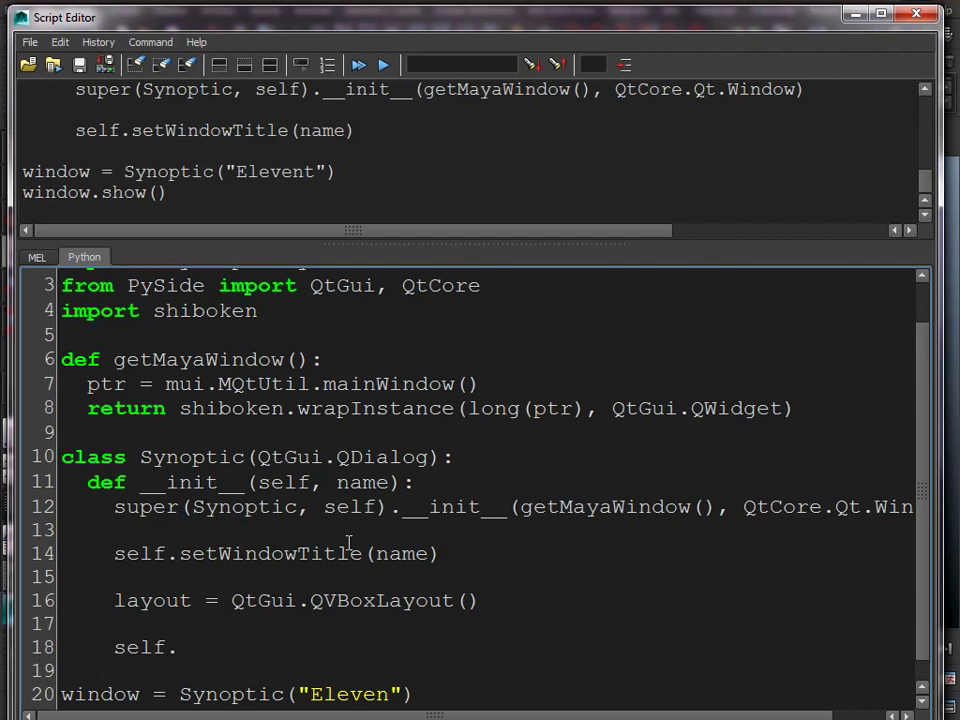
{"action": "type", "text": "view"}
{"action": "type", "text": " = "}
{"action": "type", "text": "QtGui"}
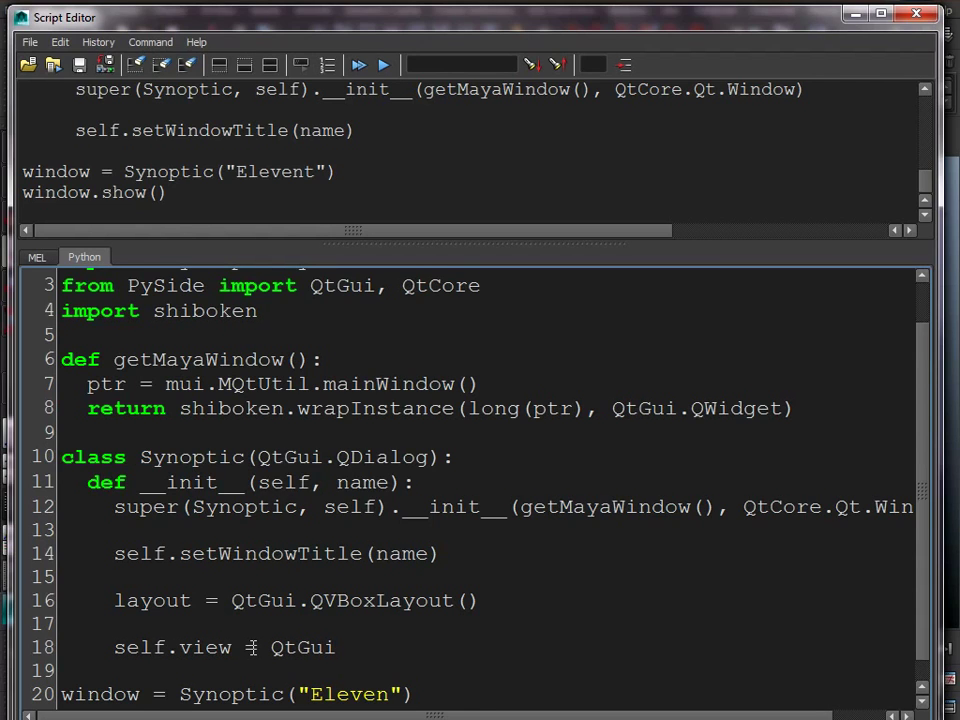
{"action": "type", "text": ".QGraphicsView()"}
{"action": "key", "text": "Return"}
{"action": "type", "text": "self.scene "}
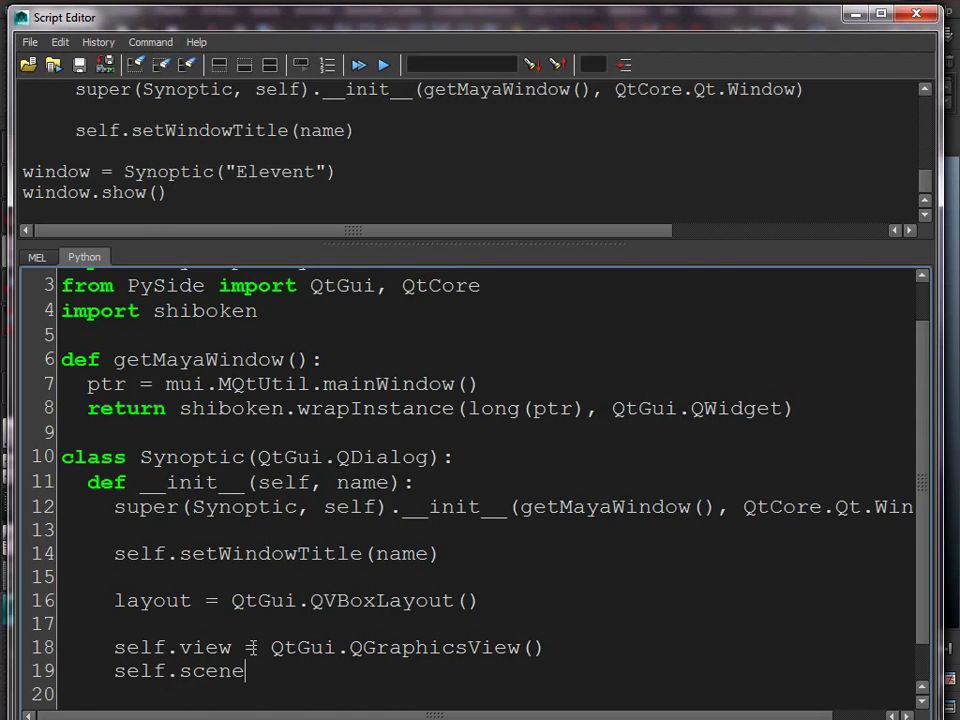
{"action": "type", "text": "= QtGui.QGraphicsS"}
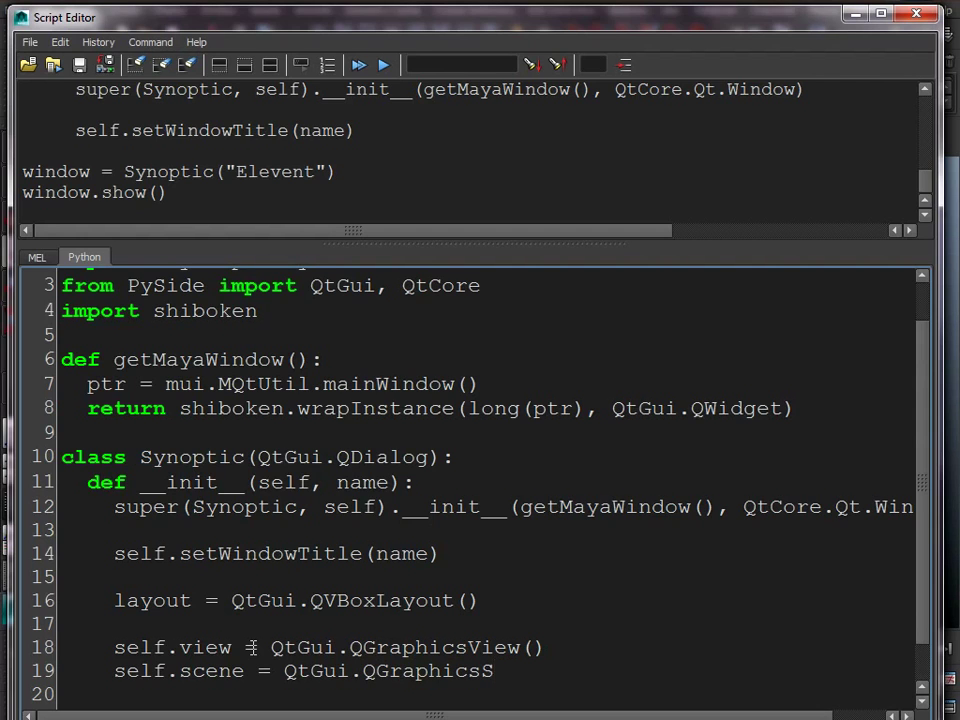
{"action": "type", "text": "cene()"}
{"action": "key", "text": "Return"}
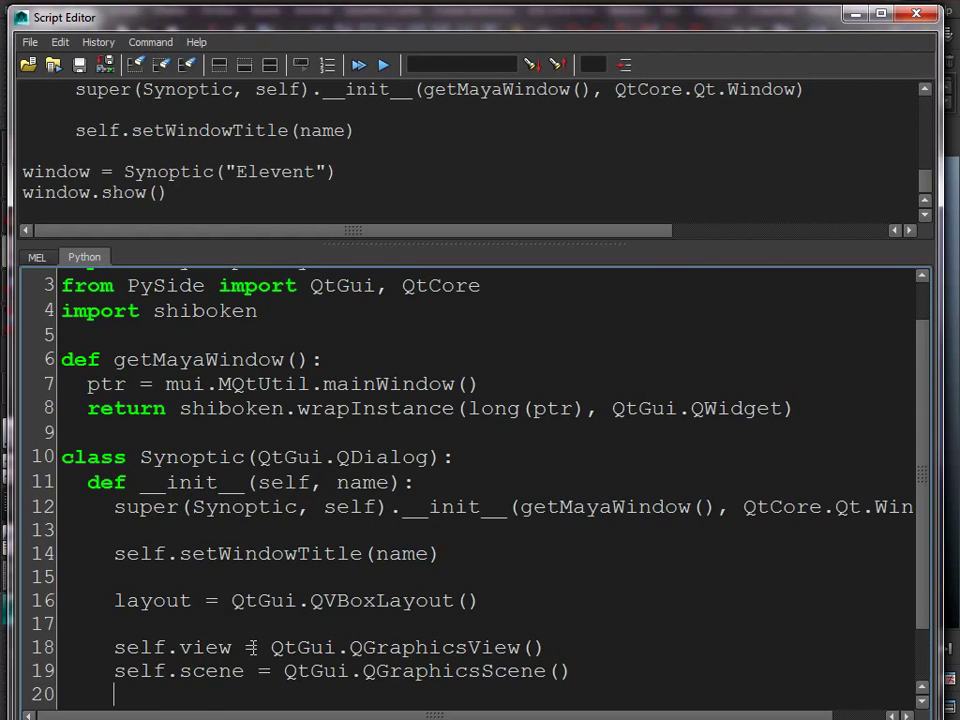
{"action": "scroll", "coordinate": [296, 632], "scroll_direction": "down", "scroll_amount": 1}
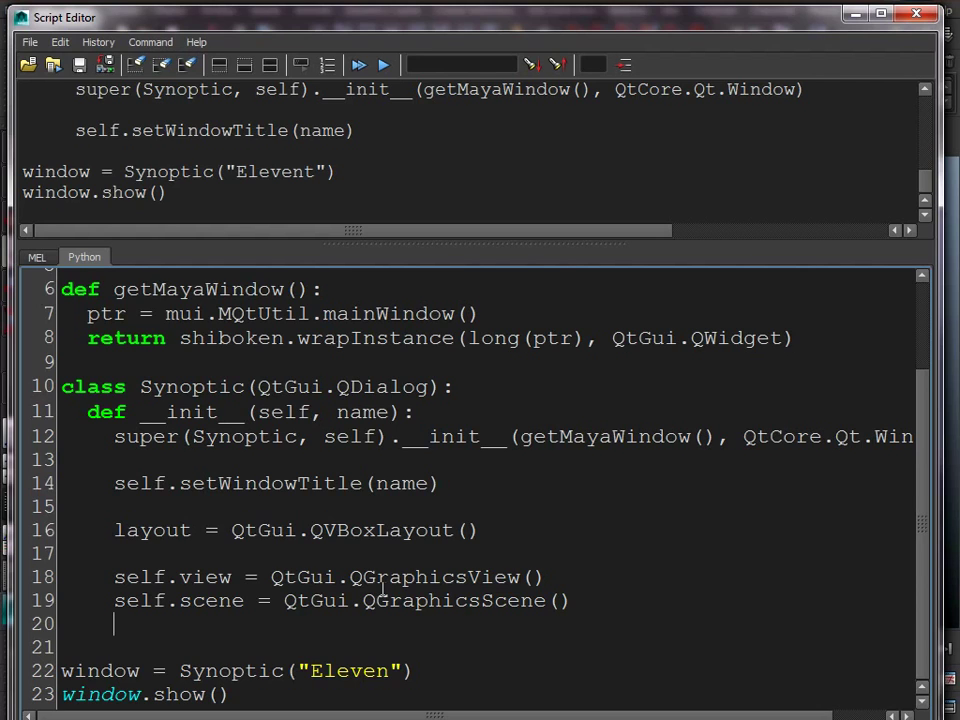
{"action": "left_click", "coordinate": [853, 13]}
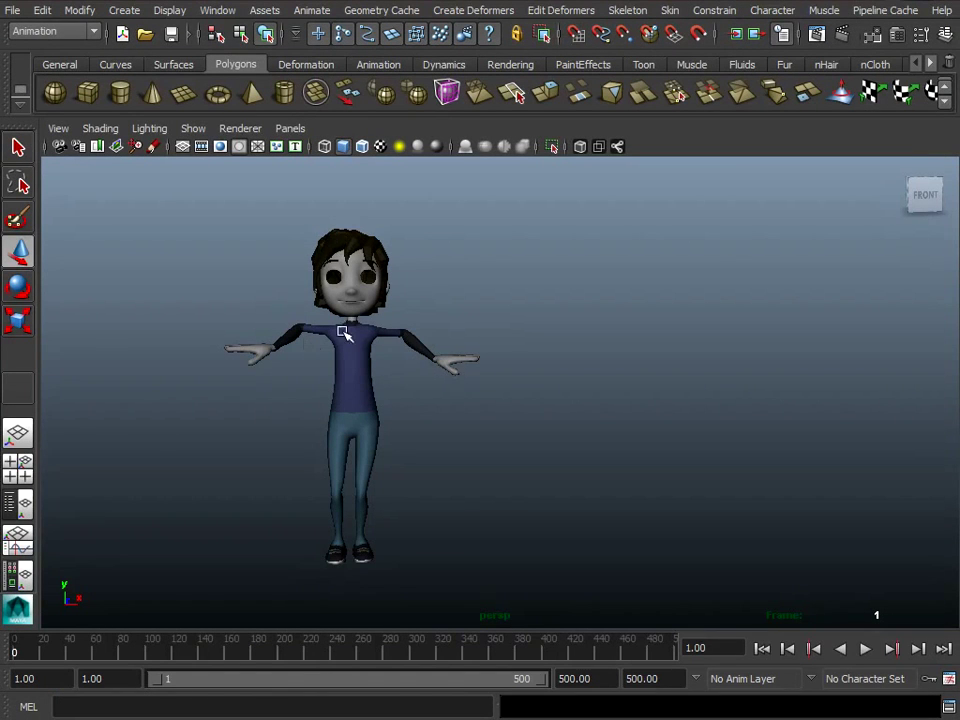
{"action": "mouse_move", "coordinate": [414, 336]}
{"action": "left_mouse_down", "text": "alt"}
{"action": "mouse_move", "coordinate": [429, 403]}
{"action": "mouse_move", "coordinate": [426, 387]}
{"action": "left_mouse_up", "text": "alt"}
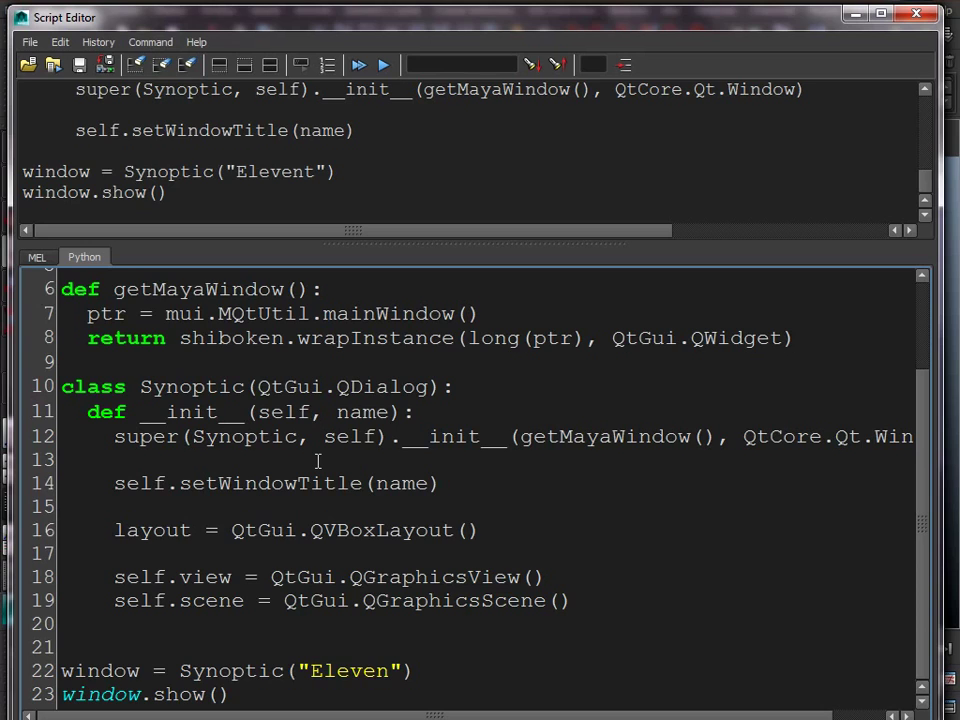
Add self.view.setScene(self.scene), layout.addWidget(self.view) and self.setLayout(layout), then run the script.
{"action": "type", "text": "self."}
{"action": "type", "text": "view"}
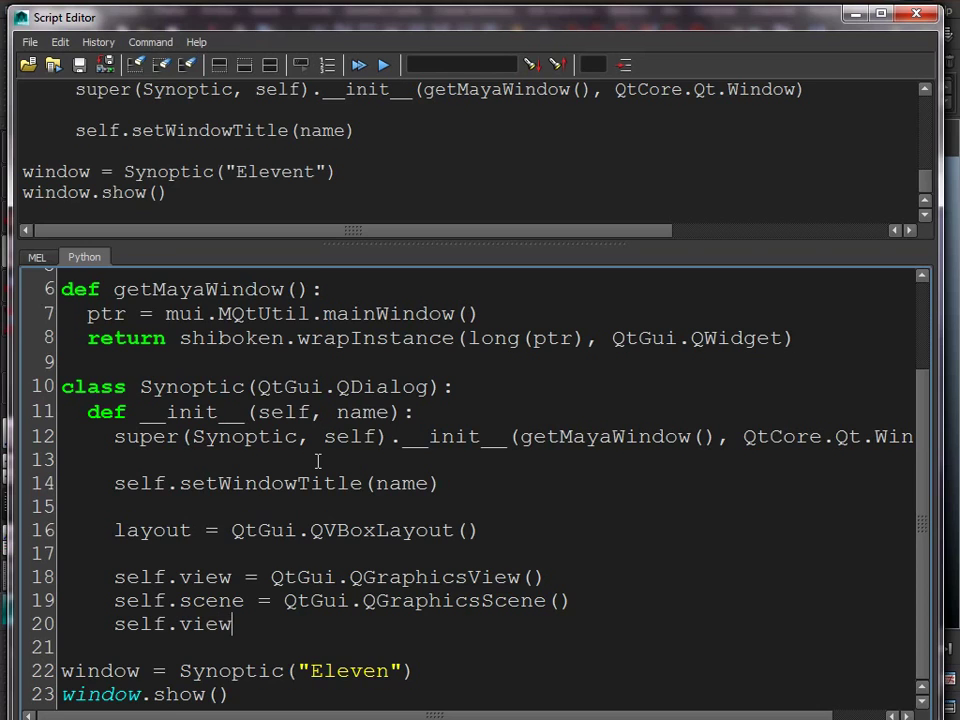
{"action": "type", "text": ".setScene"}
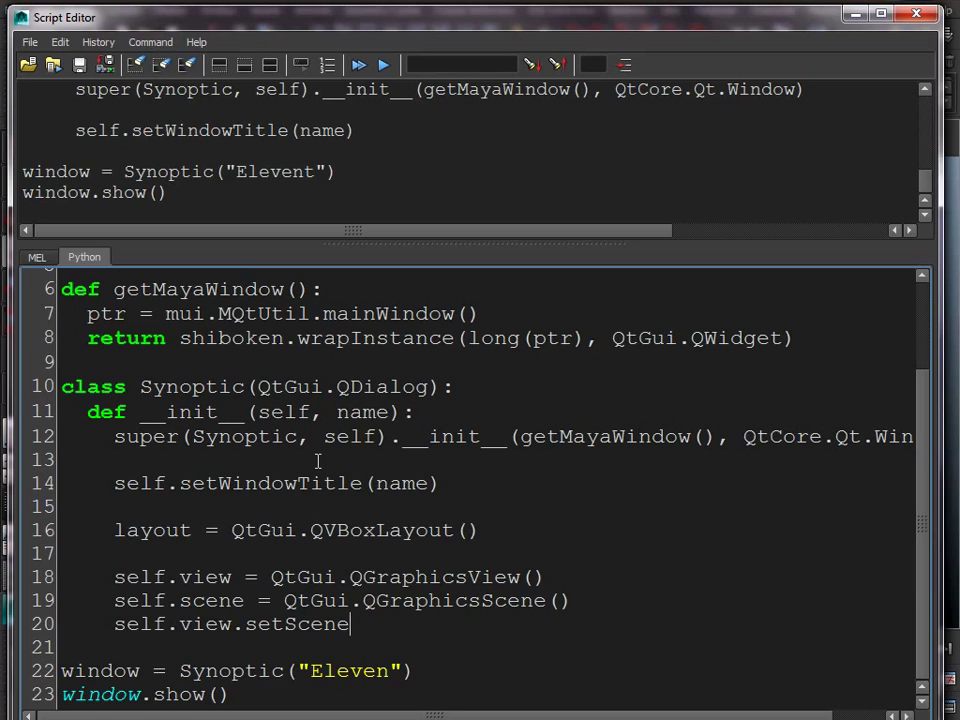
{"action": "type", "text": "("}
{"action": "type", "text": "self.scene)"}
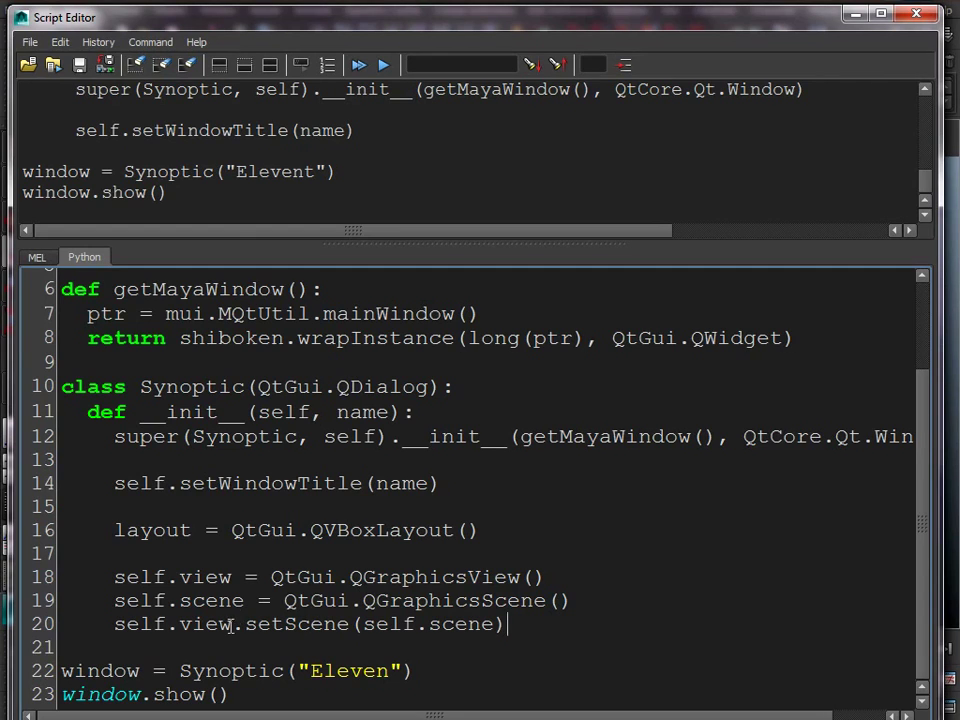
{"action": "key", "text": "Return"}
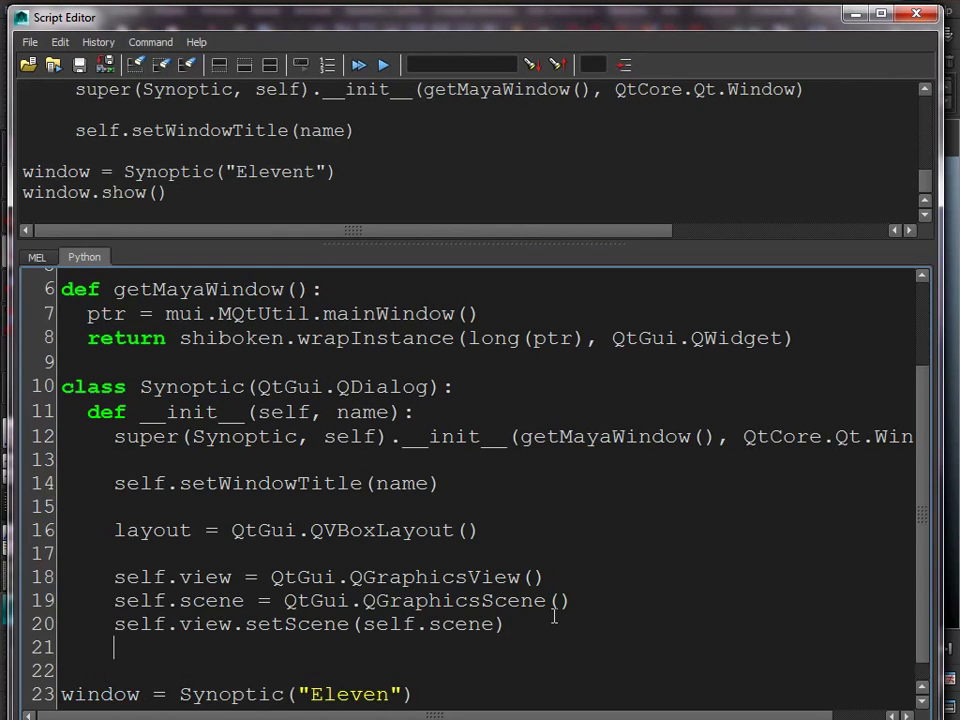
{"action": "type", "text": "layout.ad"}
{"action": "type", "text": "idget(self.view"}
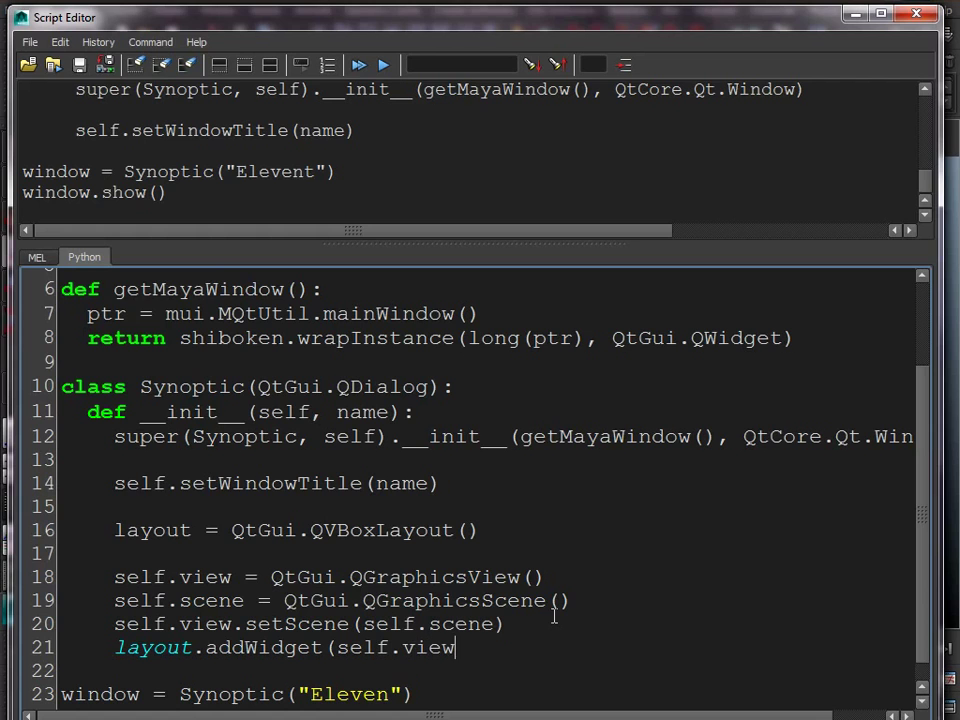
{"action": "type", "text": ")"}
{"action": "key", "text": "Return"}
{"action": "key", "text": "Return"}
{"action": "type", "text": "self"}
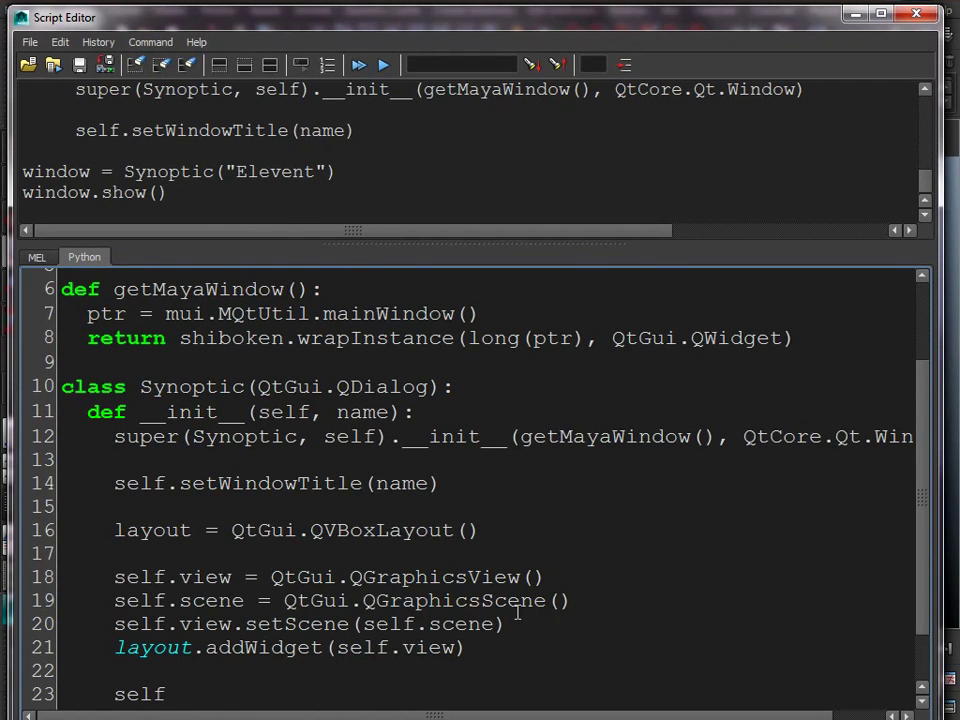
{"action": "scroll", "coordinate": [441, 583], "scroll_direction": "down", "scroll_amount": 1}
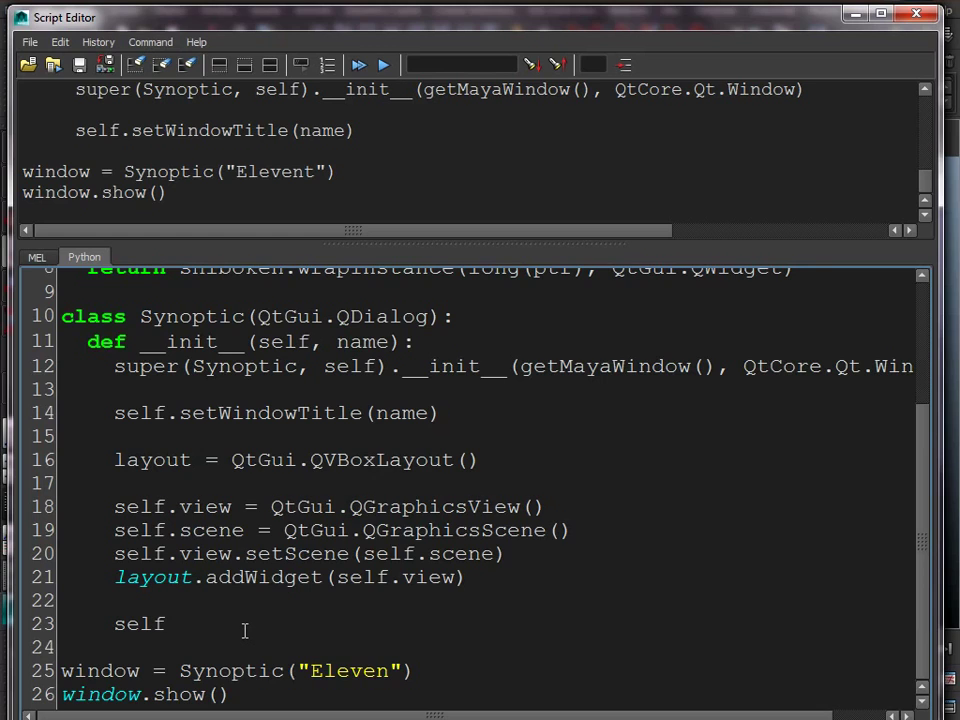
{"action": "type", "text": ".setLayout(layout)"}
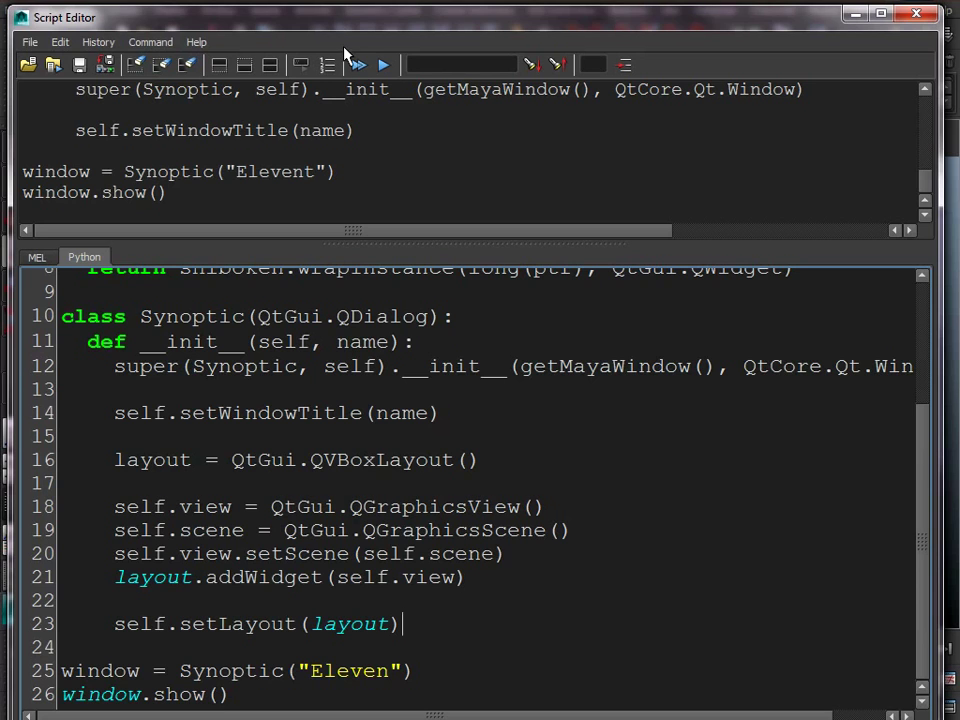
{"action": "left_click", "coordinate": [360, 68]}
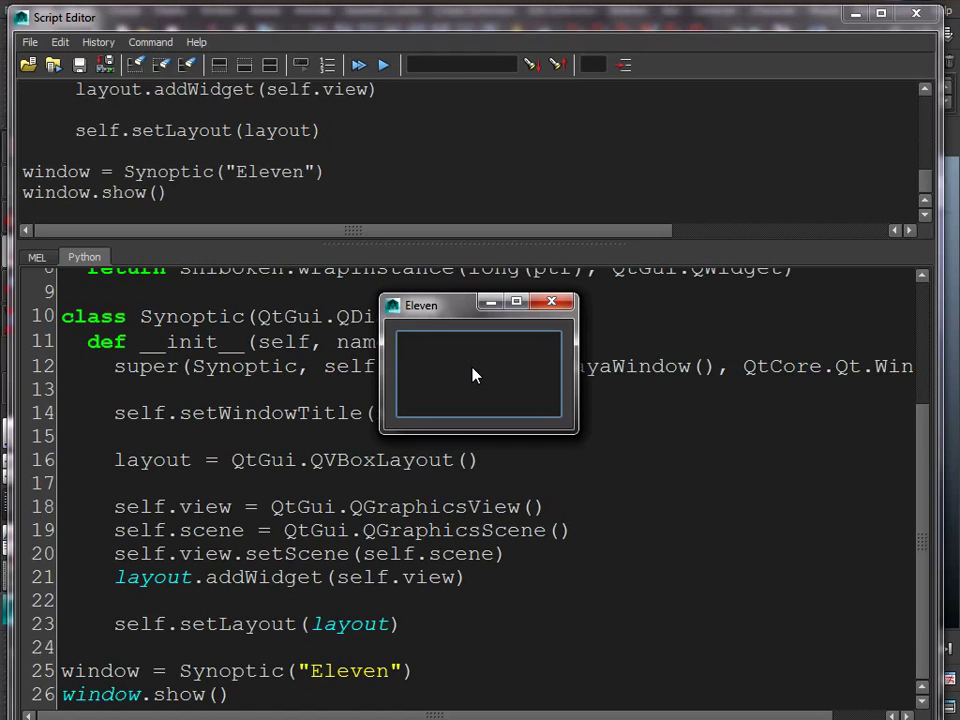
Add layout.setContentsMargins(0,0,0,0) below the QVBoxLayout line and test it in the Eleven window.
{"action": "left_click", "coordinate": [551, 301]}
{"action": "left_click", "coordinate": [493, 452]}
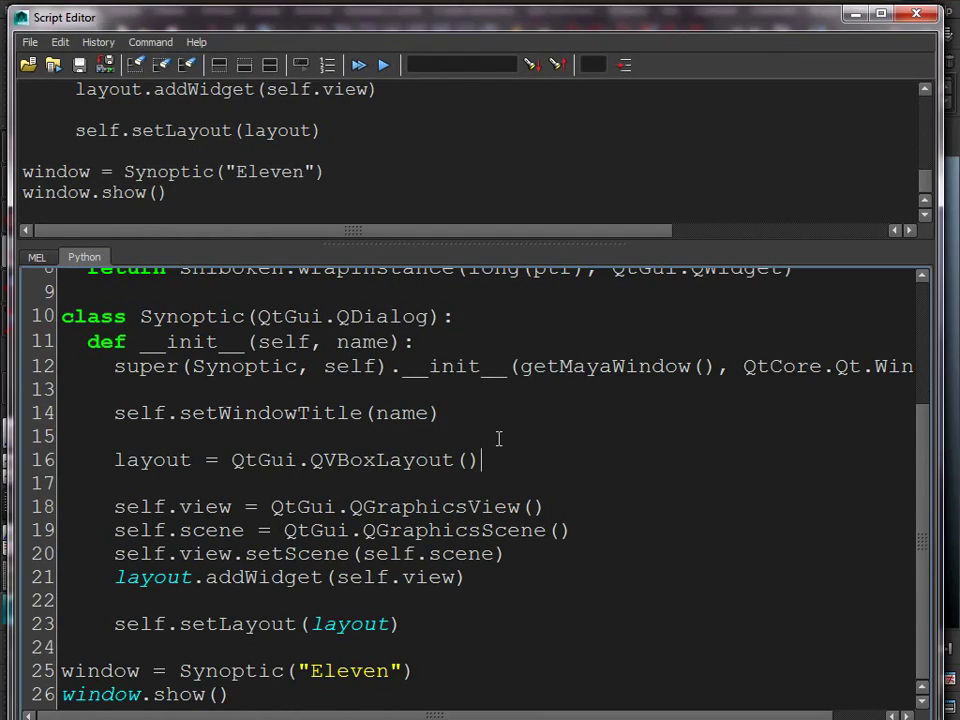
{"action": "key", "text": "Return"}
{"action": "type", "text": "layout.setContents"}
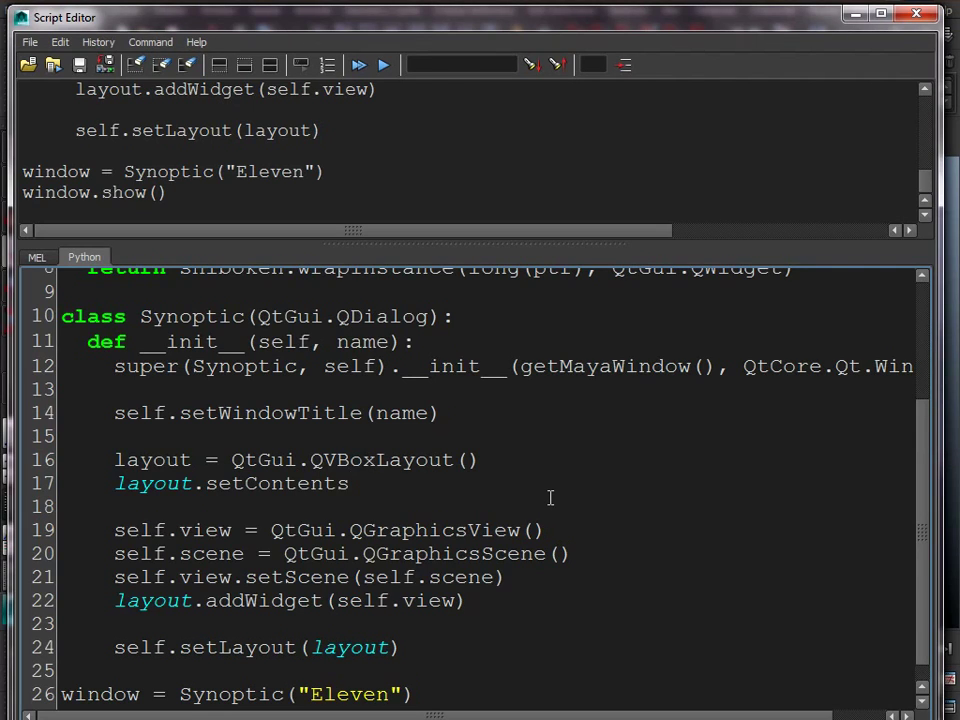
{"action": "type", "text": "Margins(0,0,0,0)"}
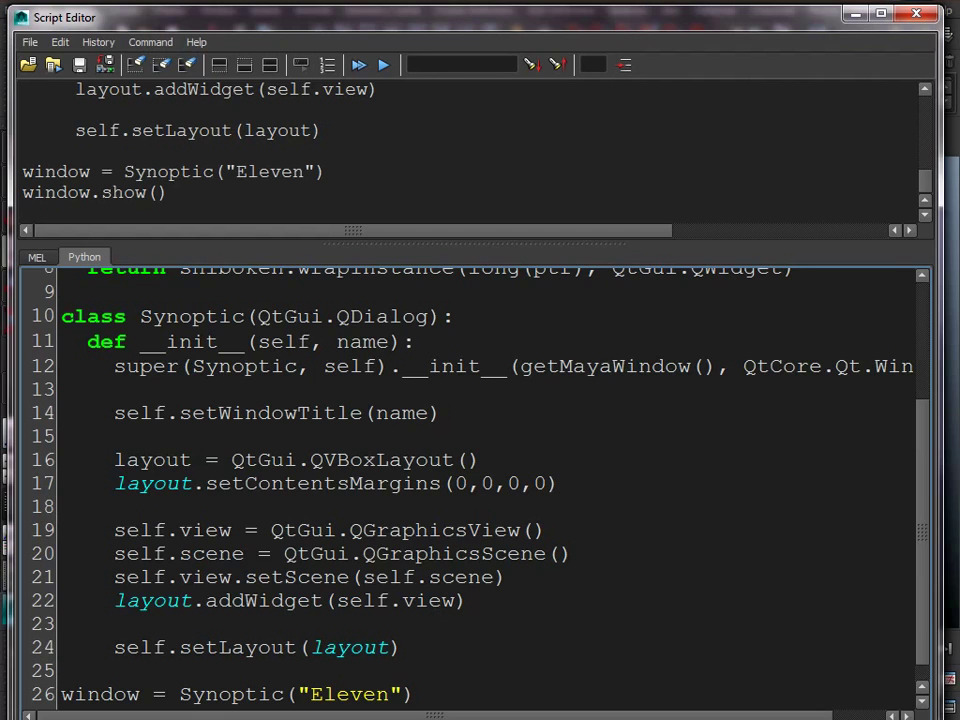
{"action": "left_click", "coordinate": [360, 63]}
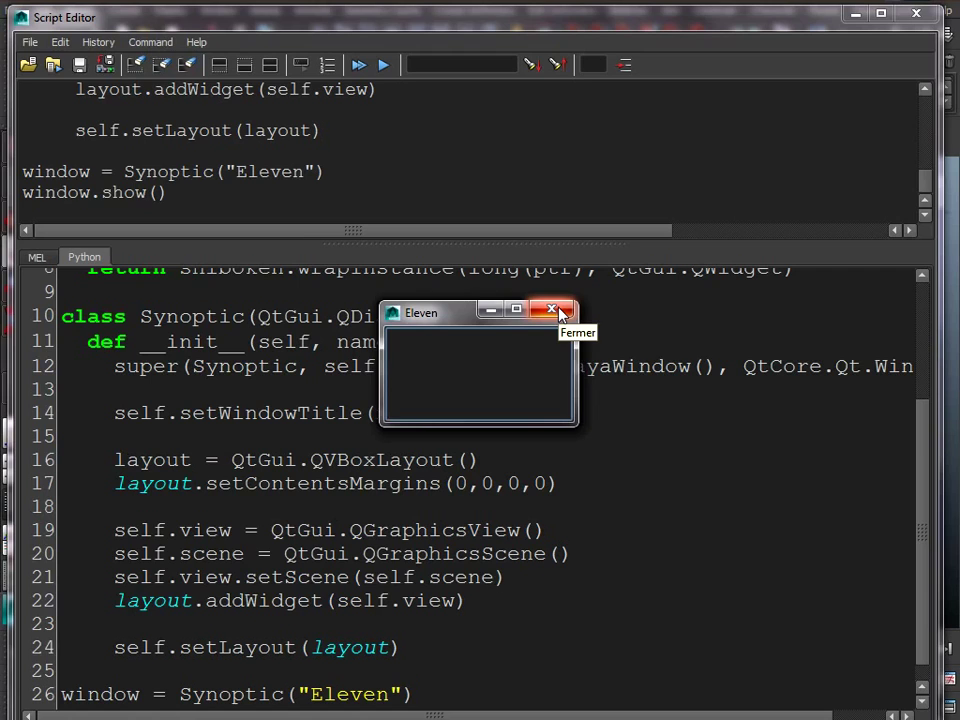
{"action": "left_click", "coordinate": [558, 312]}
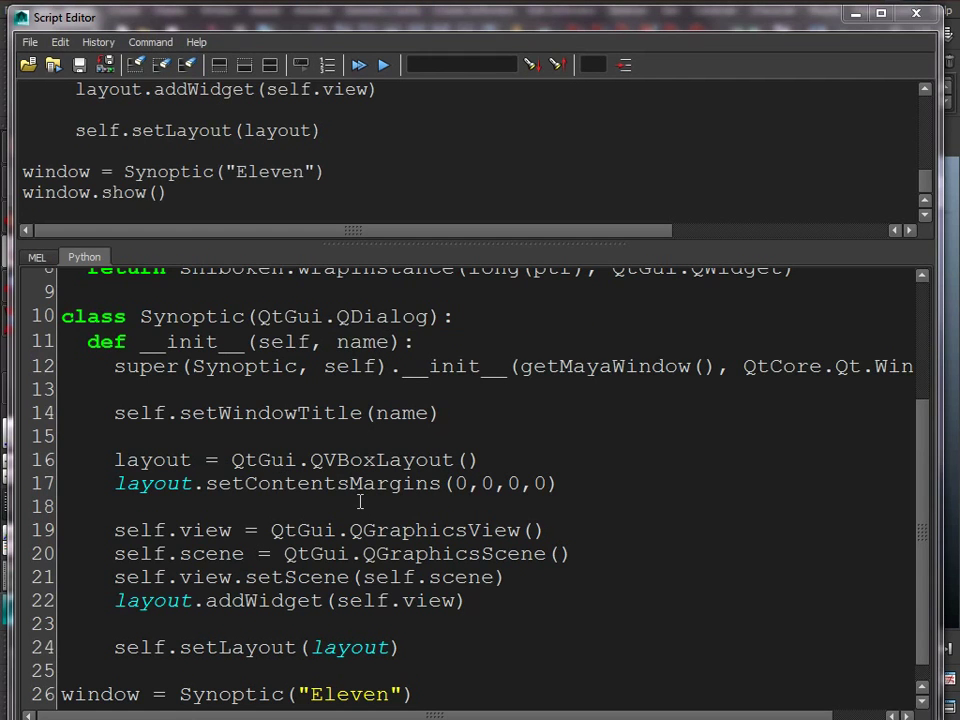
{"action": "scroll", "coordinate": [386, 520], "scroll_direction": "down", "scroll_amount": 1}
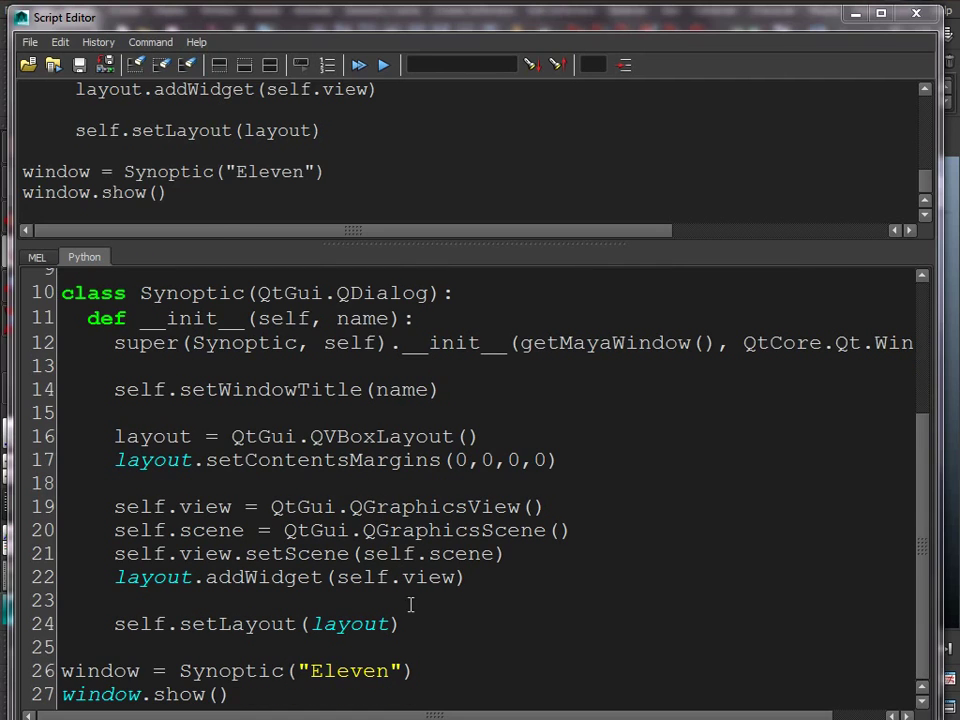
Define a refreshAll(self) method and call self.refreshAll() after setLayout in the constructor.
{"action": "key", "text": "ctrl+z"}
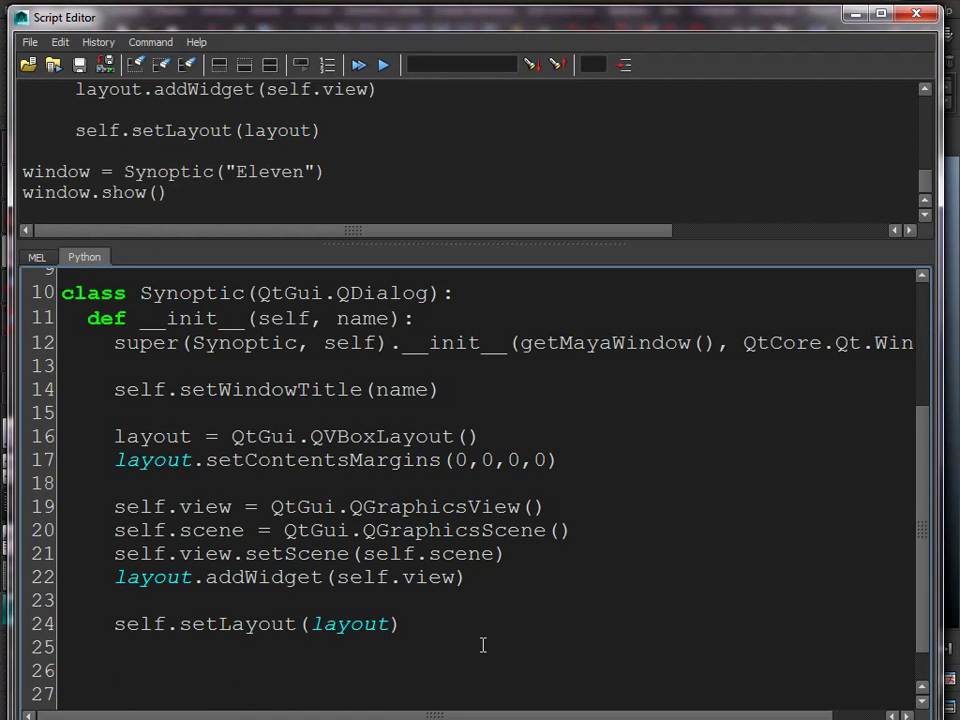
{"action": "key", "text": "BackSpace"}
{"action": "key", "text": "BackSpace"}
{"action": "type", "text": "def refreshAll(self):"}
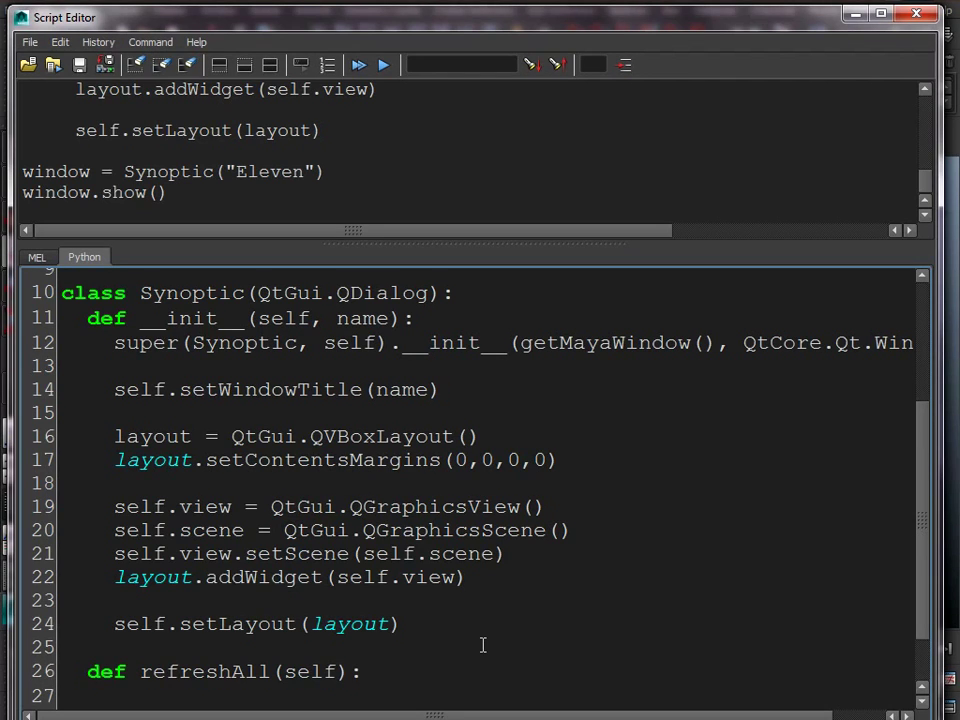
{"action": "key", "text": "Return"}
{"action": "scroll", "coordinate": [470, 566], "scroll_direction": "down", "scroll_amount": 1}
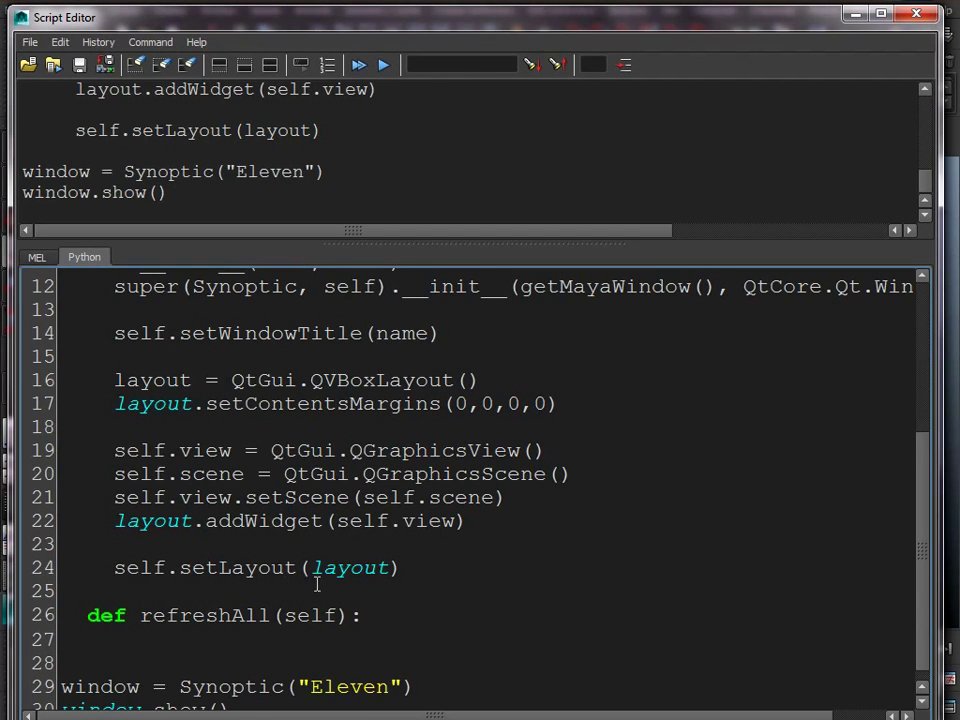
{"action": "left_click", "coordinate": [422, 565]}
{"action": "key", "text": "Return"}
{"action": "type", "text": "self.refreshAll()"}
{"action": "scroll", "coordinate": [406, 537], "scroll_direction": "down", "scroll_amount": 1}
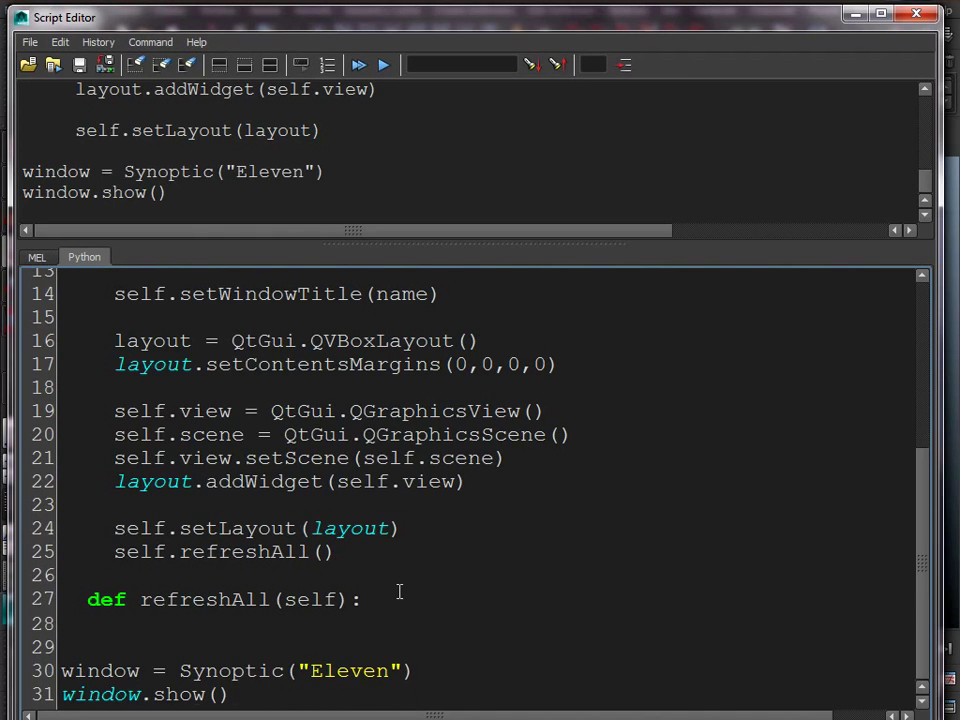
Fill refreshAll with self.scene.clear() and a QtGui.QPixmap of the pasted SynopticEleven.jpg path.
{"action": "key", "text": "Return"}
{"action": "type", "text": "self.Scene"}
{"action": "key", "text": "BackSpace"}
{"action": "key", "text": "BackSpace"}
{"action": "key", "text": "BackSpace"}
{"action": "key", "text": "BackSpace"}
{"action": "type", "text": "scene.clear()"}
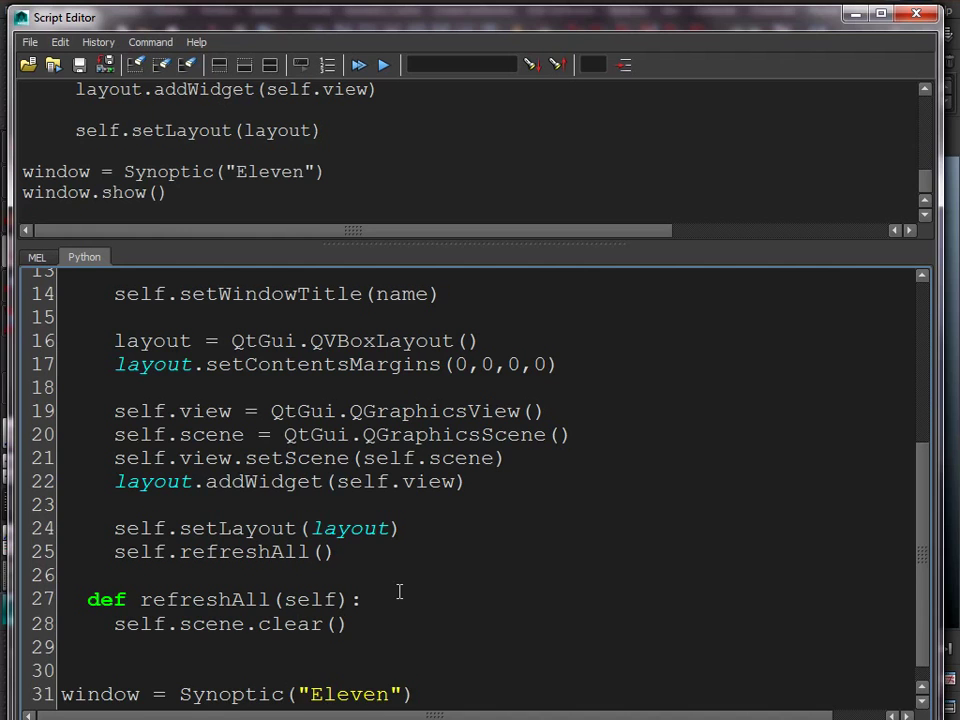
{"action": "scroll", "coordinate": [404, 590], "scroll_direction": "down", "scroll_amount": 1}
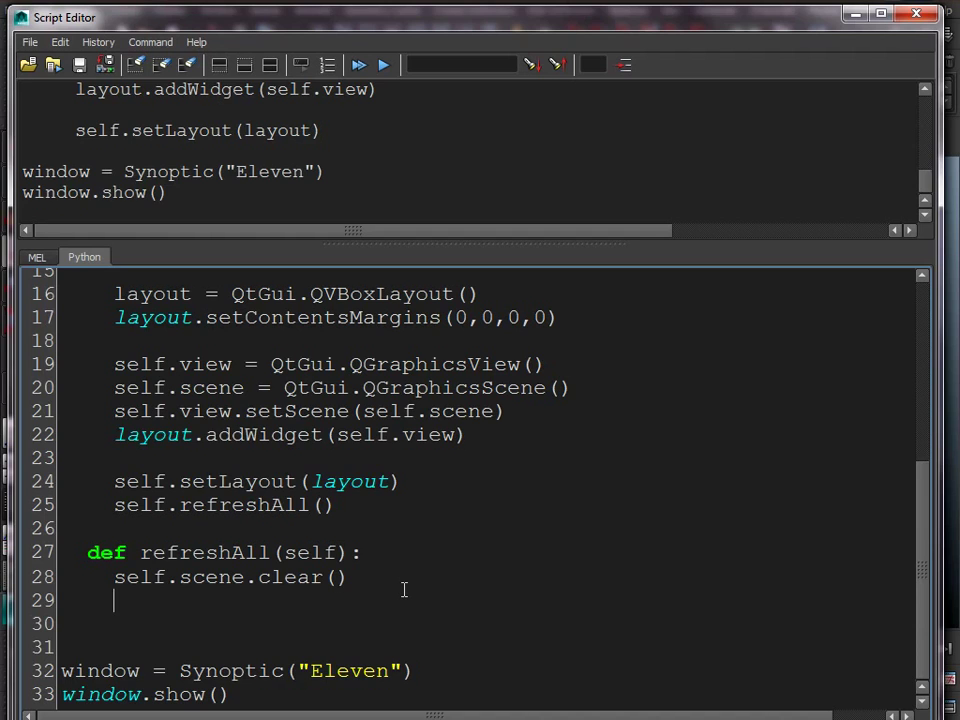
{"action": "type", "text": "QtGui.QPixmap()"}
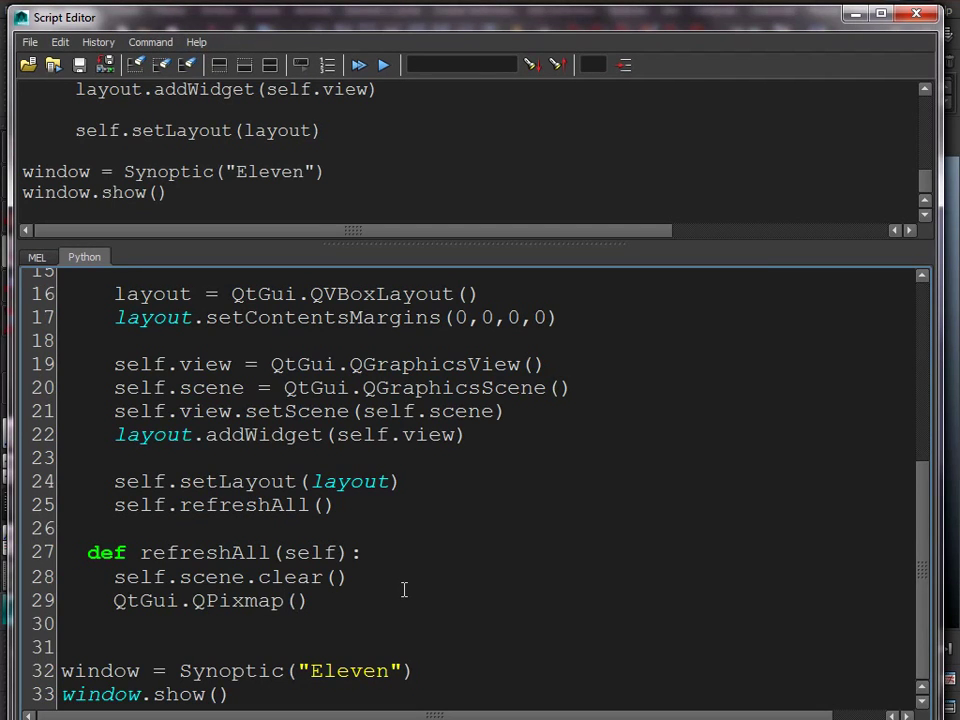
{"action": "left_click", "coordinate": [297, 601]}
{"action": "type", "text": "\"\""}
{"action": "type", "text": "E:\\\\Fred\\\\E-Tribart\\\\Maya Works\\\\Synoptic\\\\SynopticEleven.jpg"}
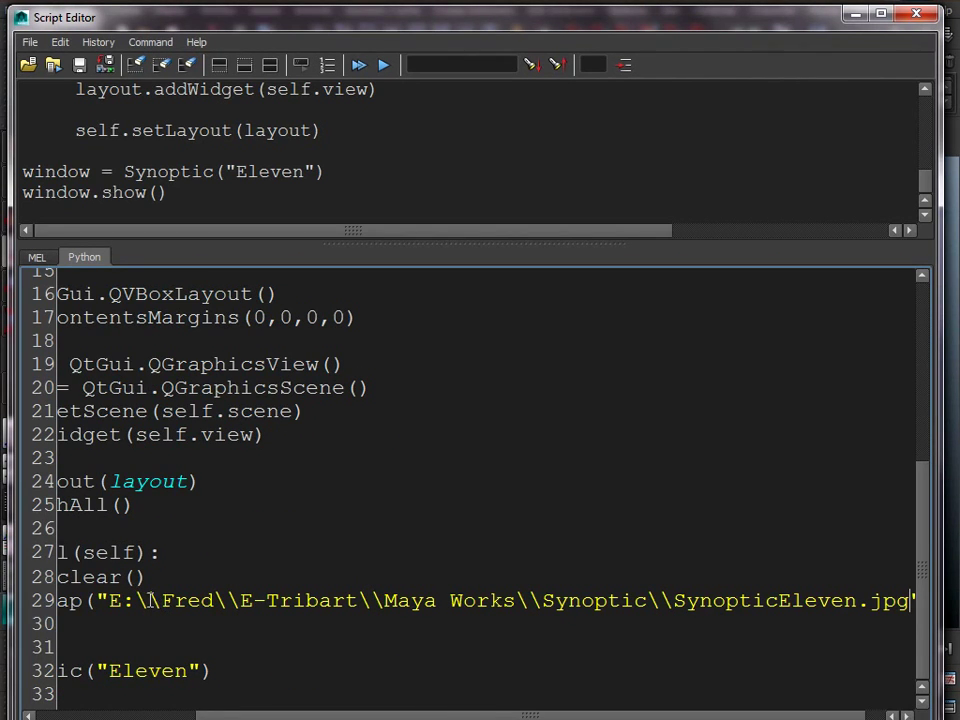
{"action": "double_click", "coordinate": [745, 600]}
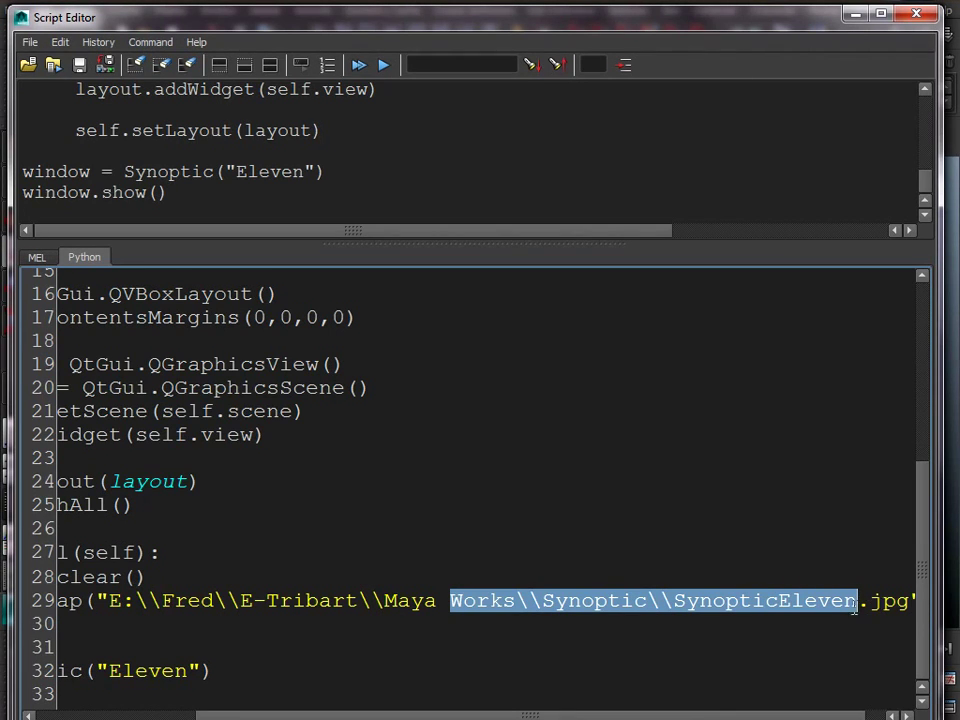
{"action": "left_click", "coordinate": [741, 606]}
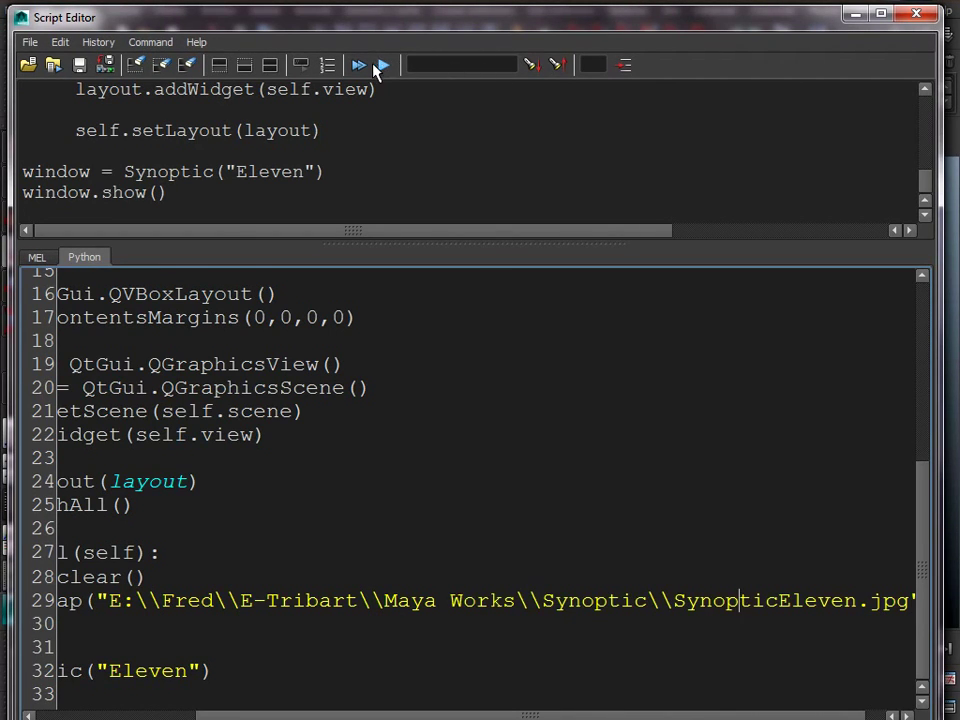
Test-run the script, close the Eleven window, and replace the backslashes after E: with a forward slash.
{"action": "left_click", "coordinate": [359, 65]}
{"action": "left_click", "coordinate": [551, 316]}
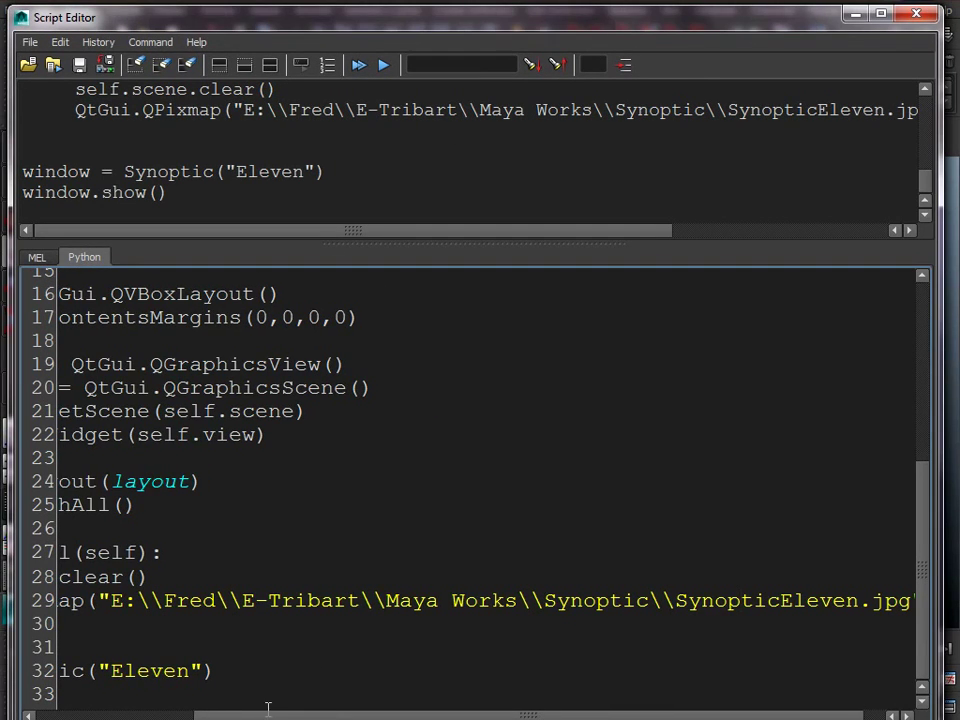
{"action": "left_click_drag", "start_coordinate": [268, 714], "coordinate": [213, 714]}
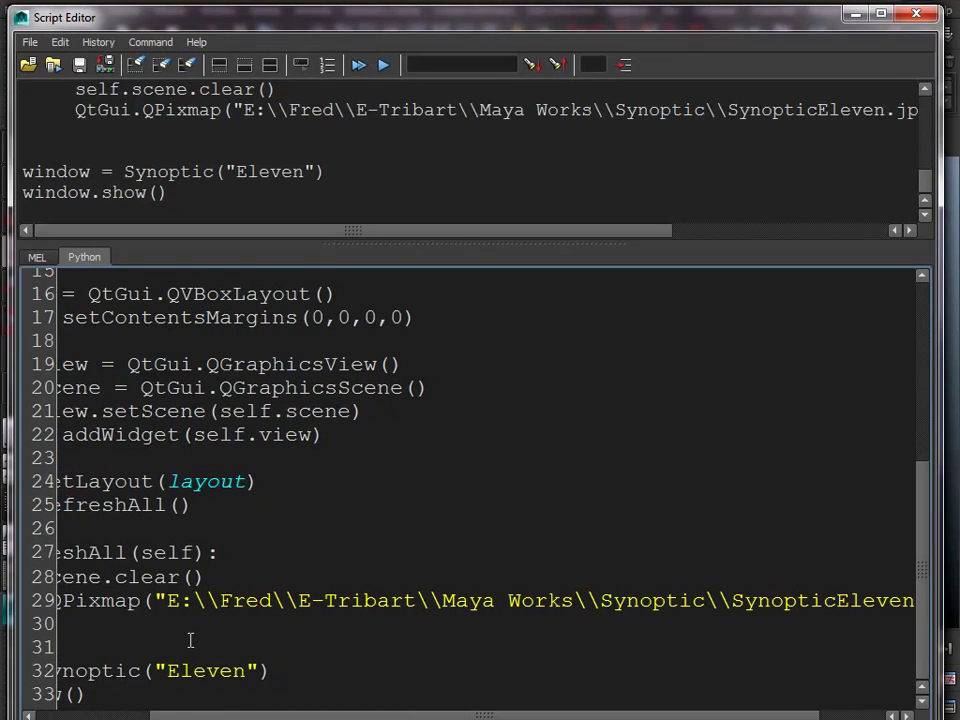
{"action": "left_click_drag", "start_coordinate": [219, 600], "coordinate": [197, 601]}
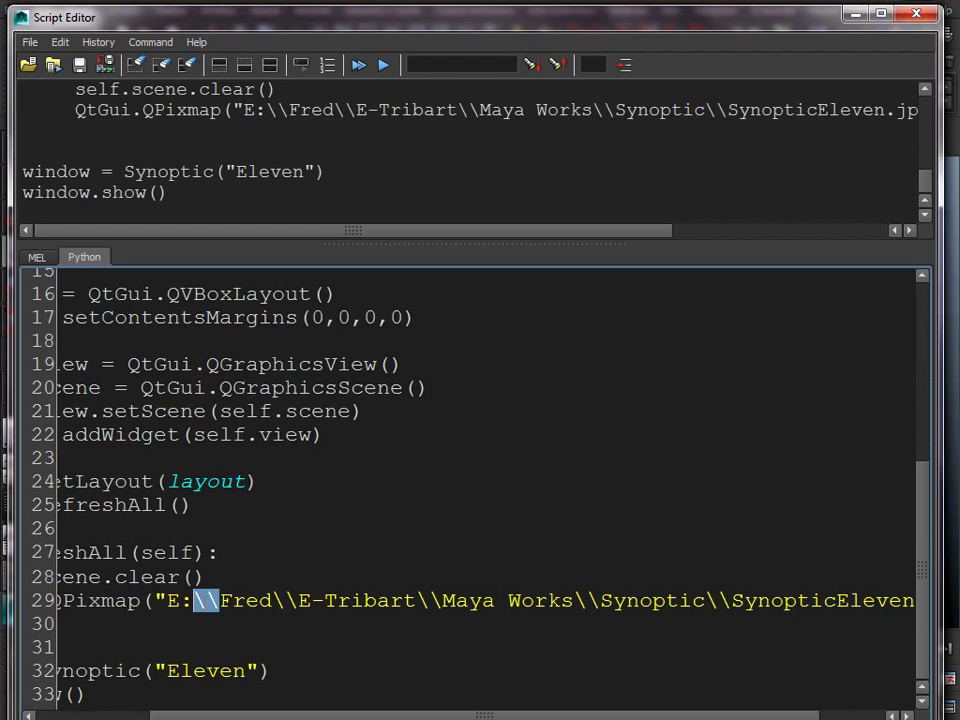
{"action": "left_click", "coordinate": [200, 600]}
{"action": "mouse_move", "coordinate": [203, 600]}
{"action": "left_mouse_down"}
{"action": "mouse_move", "coordinate": [195, 600]}
{"action": "mouse_move", "coordinate": [218, 600]}
{"action": "left_mouse_up"}
{"action": "type", "text": "/"}
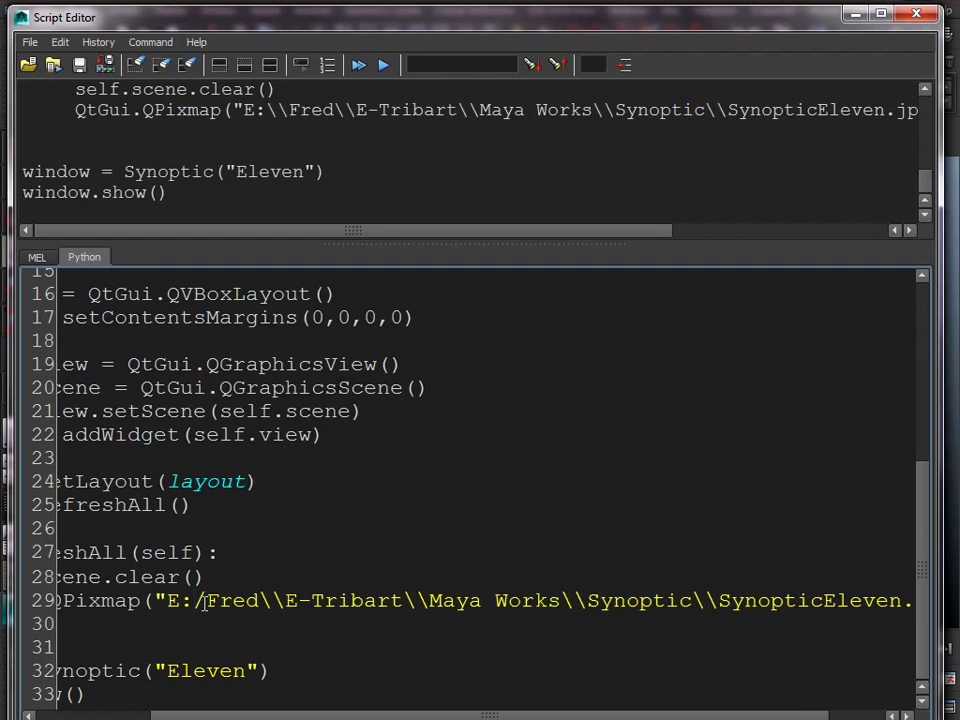
Replace the remaining backslashes in the image path with forward slashes up to SynopticEleven.jpg.
{"action": "left_click", "coordinate": [288, 601]}
{"action": "key", "text": "BackSpace"}
{"action": "key", "text": "BackSpace"}
{"action": "type", "text": "/"}
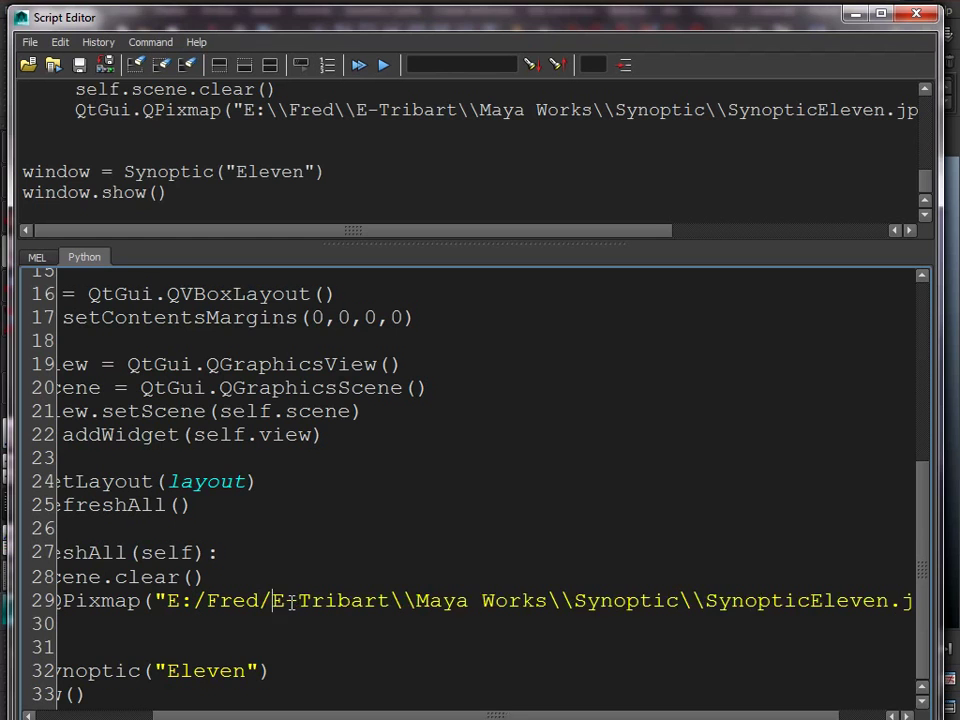
{"action": "left_click", "coordinate": [416, 601]}
{"action": "key", "text": "BackSpace"}
{"action": "key", "text": "BackSpace"}
{"action": "type", "text": "/"}
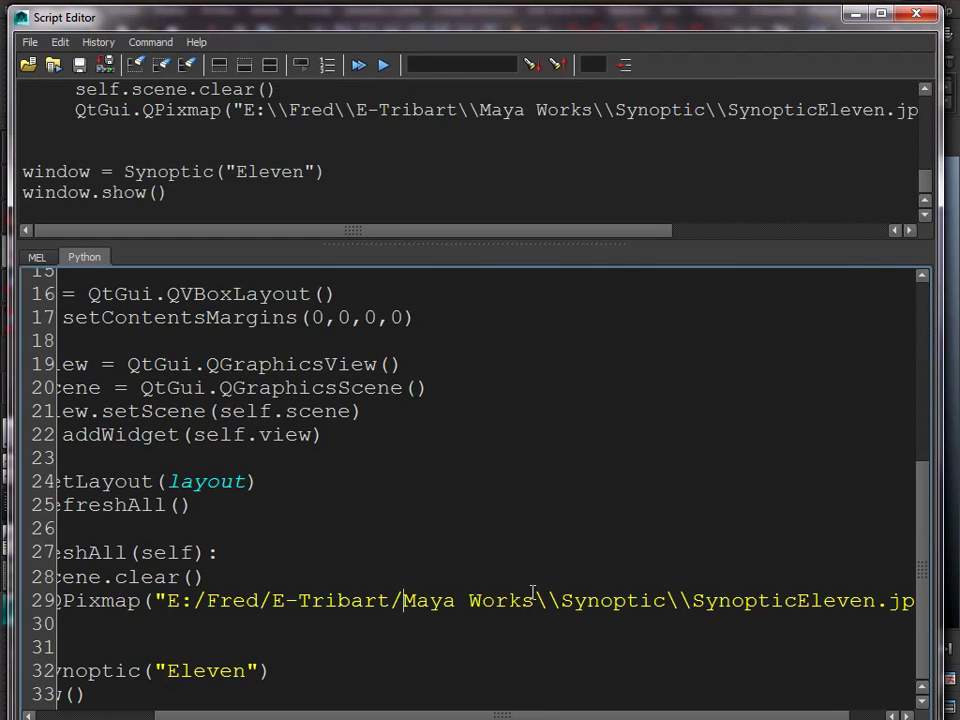
{"action": "left_click", "coordinate": [563, 601]}
{"action": "key", "text": "BackSpace"}
{"action": "key", "text": "BackSpace"}
{"action": "type", "text": "/"}
{"action": "left_click", "coordinate": [679, 601]}
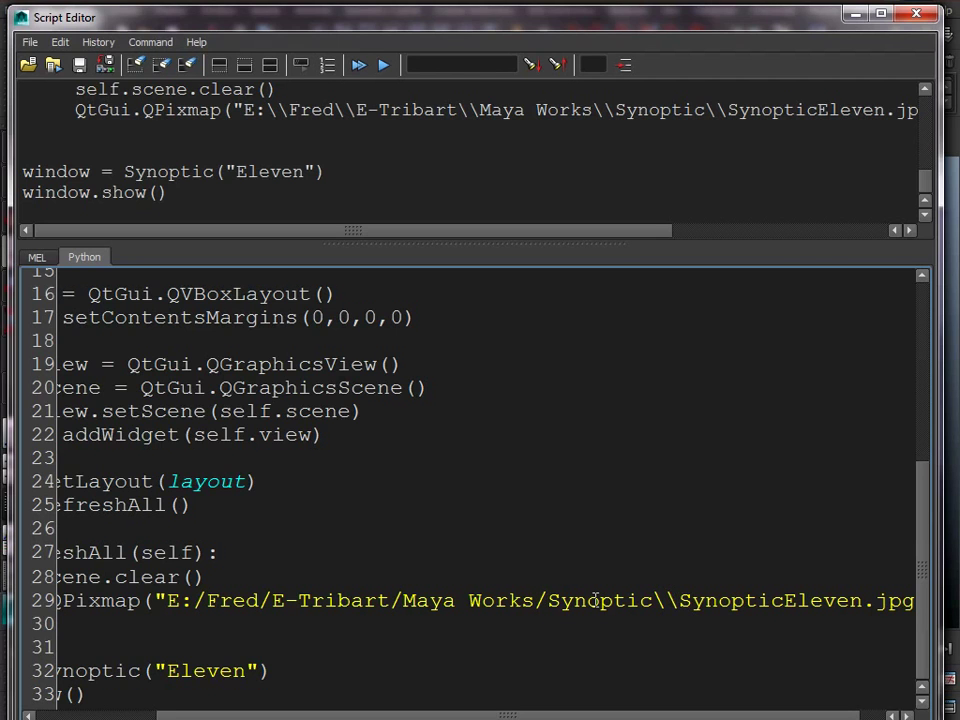
{"action": "key", "text": "BackSpace"}
{"action": "key", "text": "BackSpace"}
{"action": "type", "text": "/"}
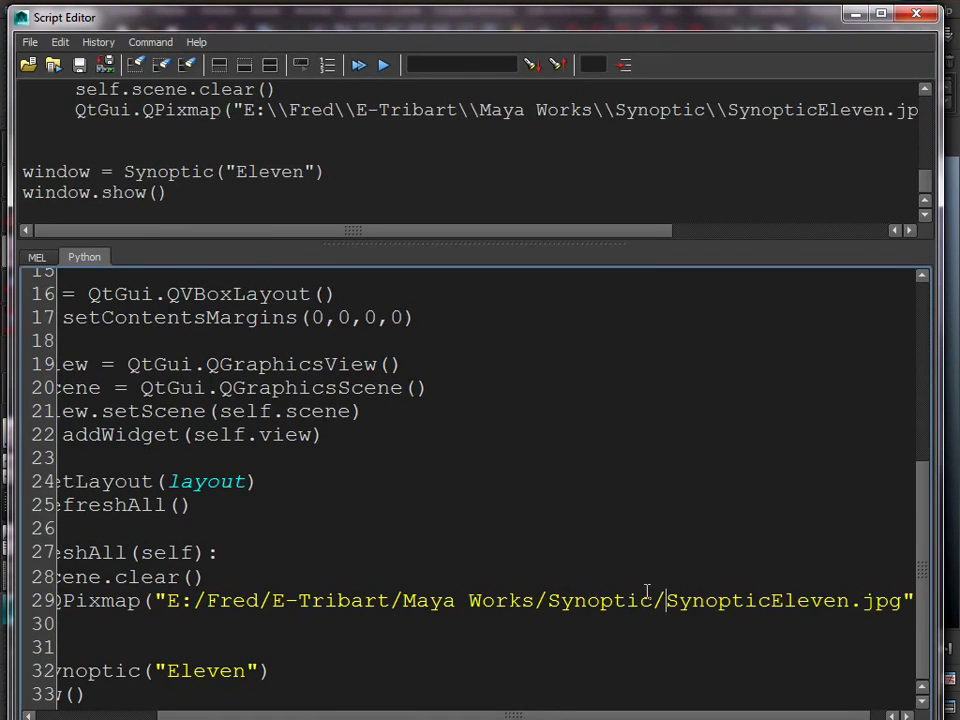
Add a self.scene.addPixmap( line after the scene clear call.
{"action": "left_click_drag", "start_coordinate": [570, 715], "coordinate": [455, 715]}
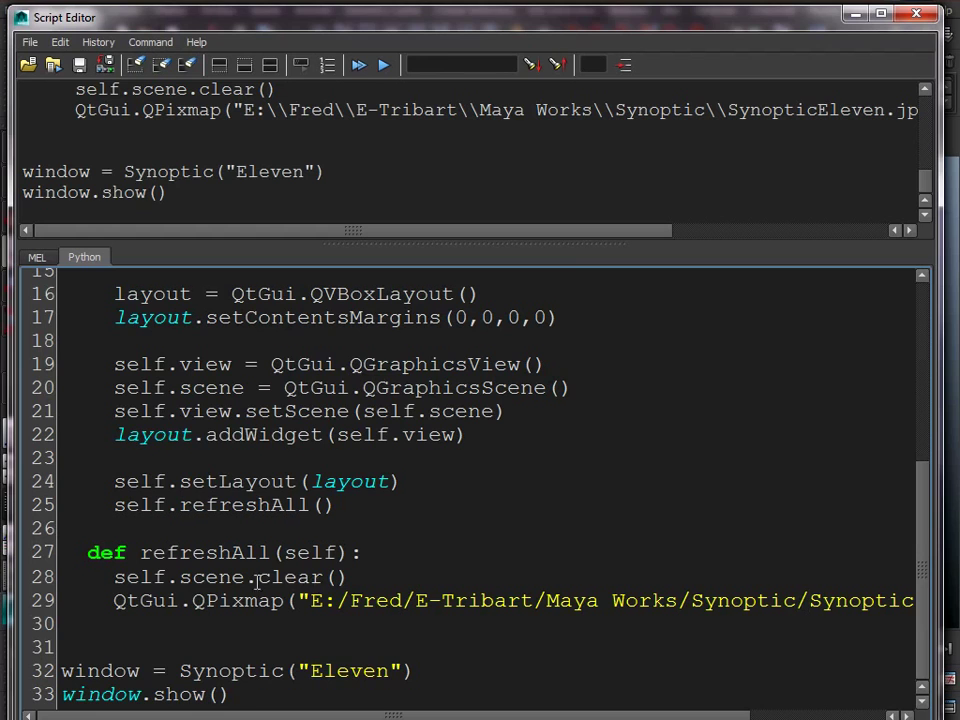
{"action": "left_click_drag", "start_coordinate": [245, 580], "coordinate": [114, 578]}
{"action": "key", "text": "ctrl+c"}
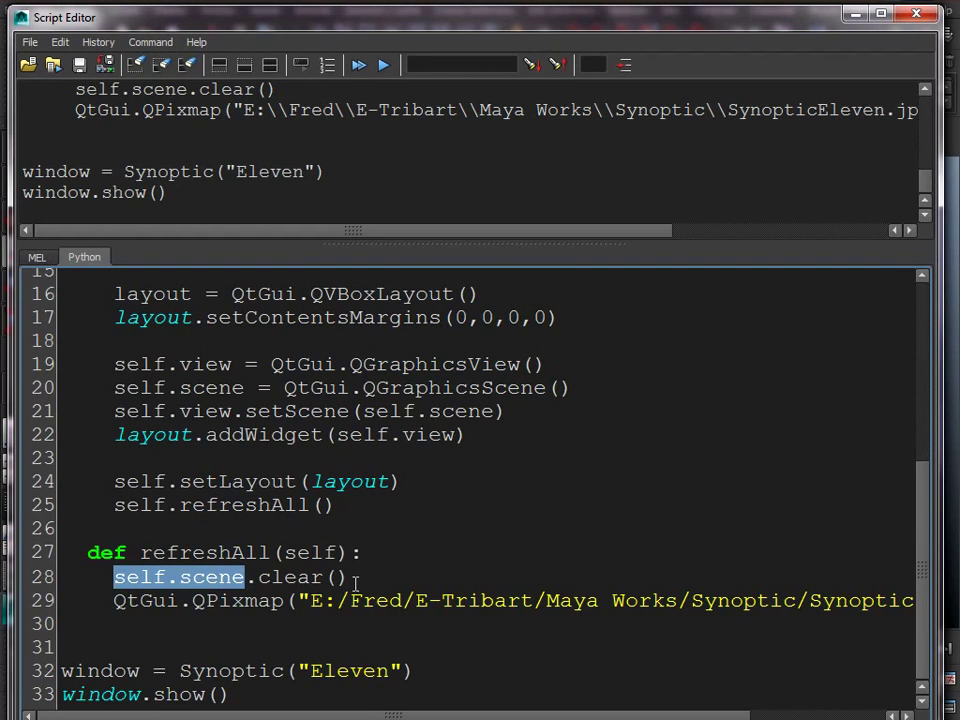
{"action": "left_click", "coordinate": [346, 578]}
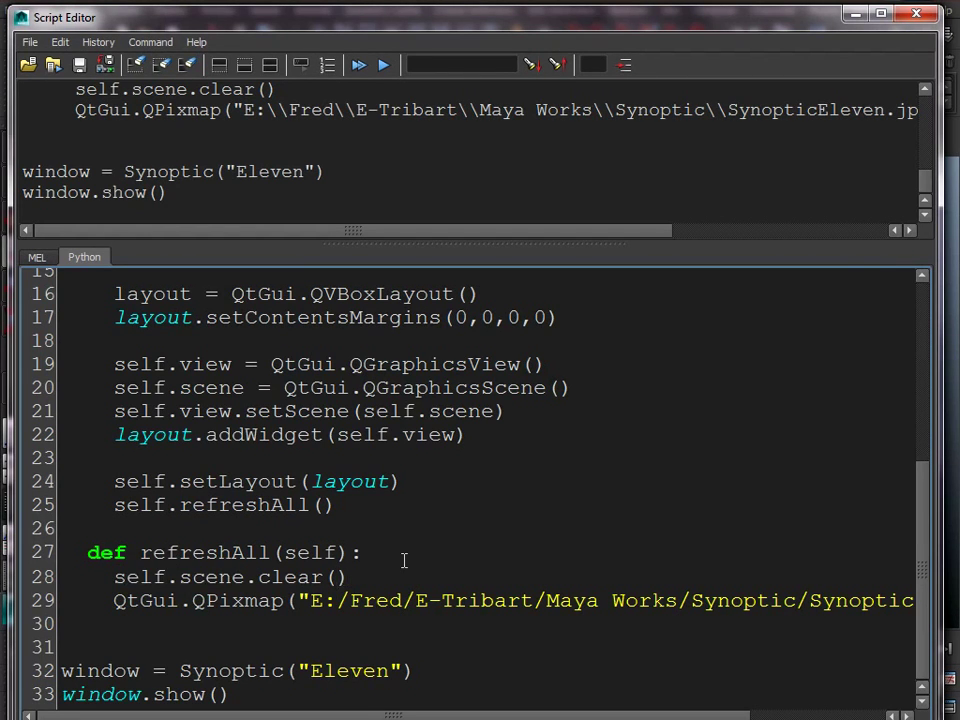
{"action": "key", "text": "Return"}
{"action": "key", "text": "ctrl+v"}
{"action": "type", "text": ".add"}
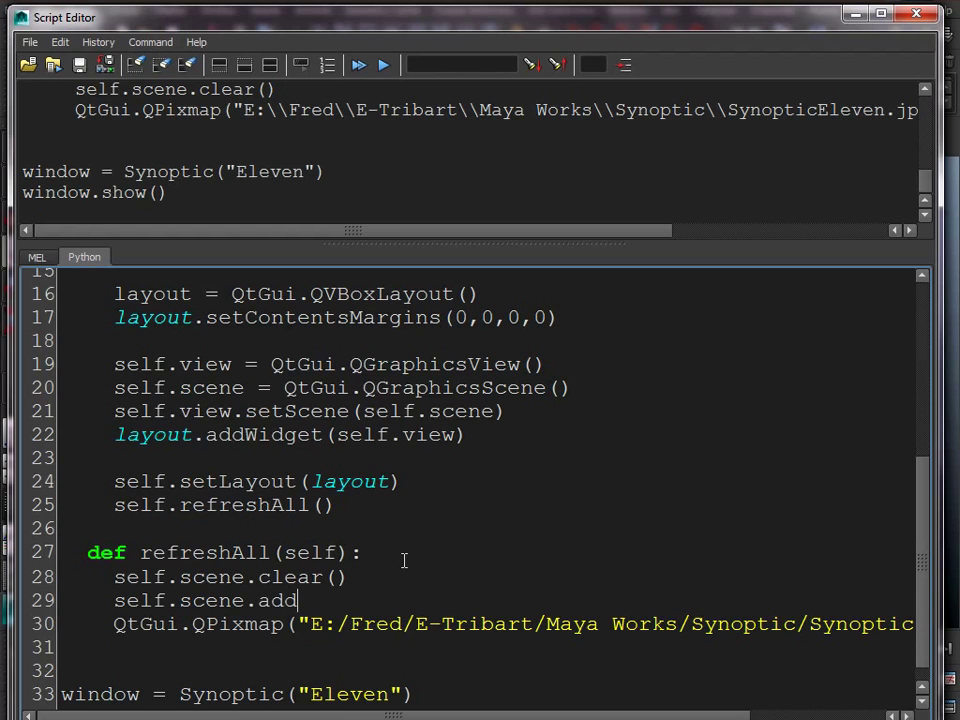
{"action": "type", "text": "Pixmap("}
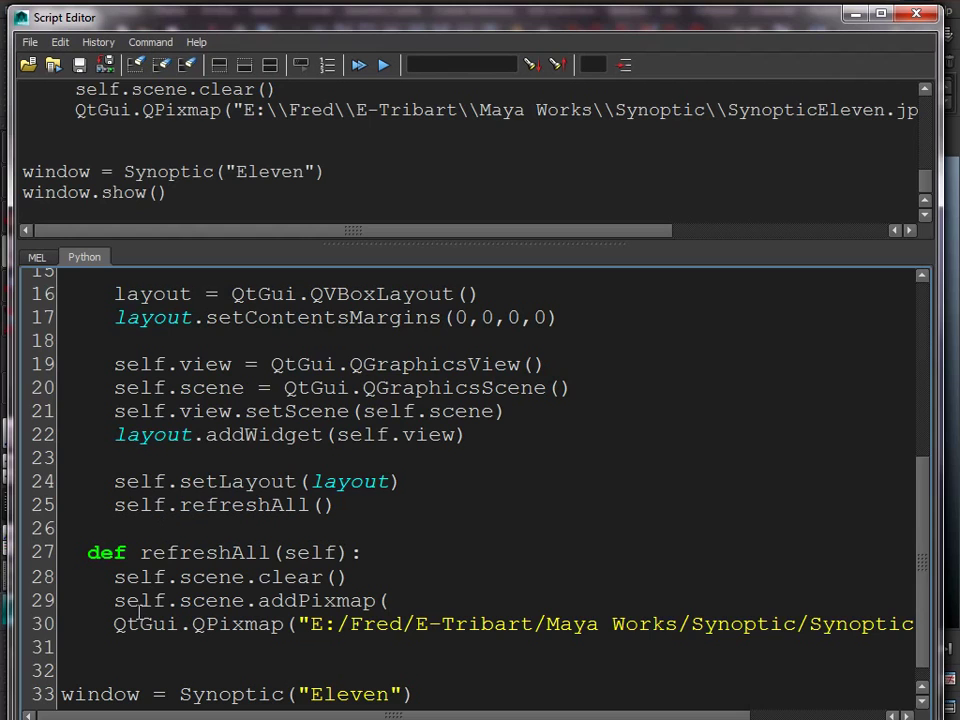
Join the QPixmap line into the addPixmap call, close the parenthesis, and run the script.
{"action": "left_click_drag", "start_coordinate": [113, 630], "coordinate": [60, 628]}
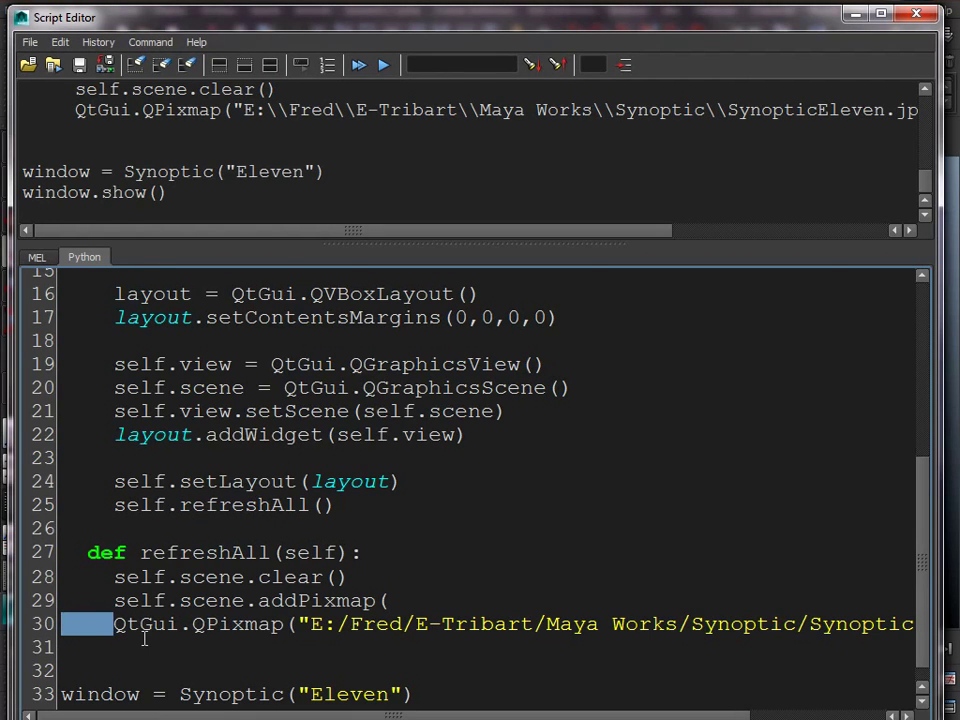
{"action": "key", "text": "BackSpace"}
{"action": "key", "text": "BackSpace"}
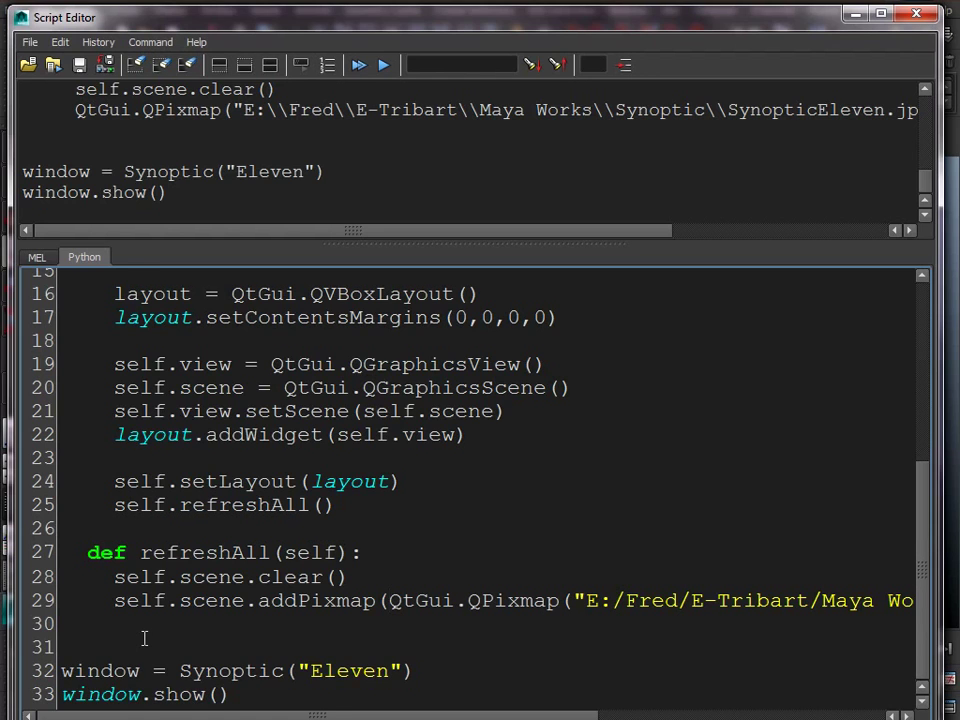
{"action": "key", "text": "End"}
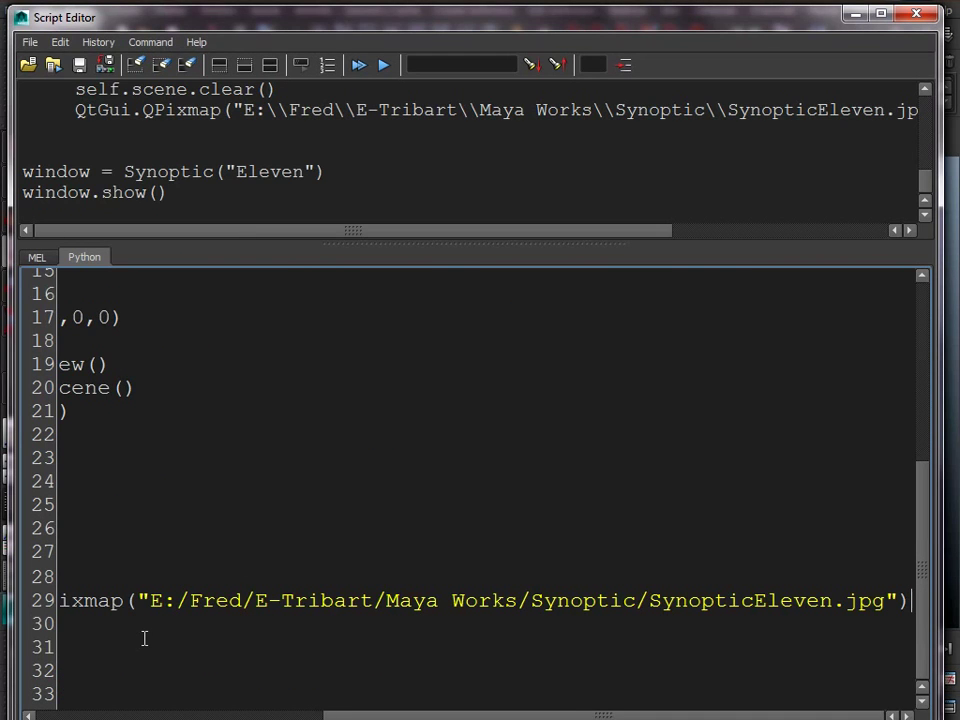
{"action": "type", "text": ")"}
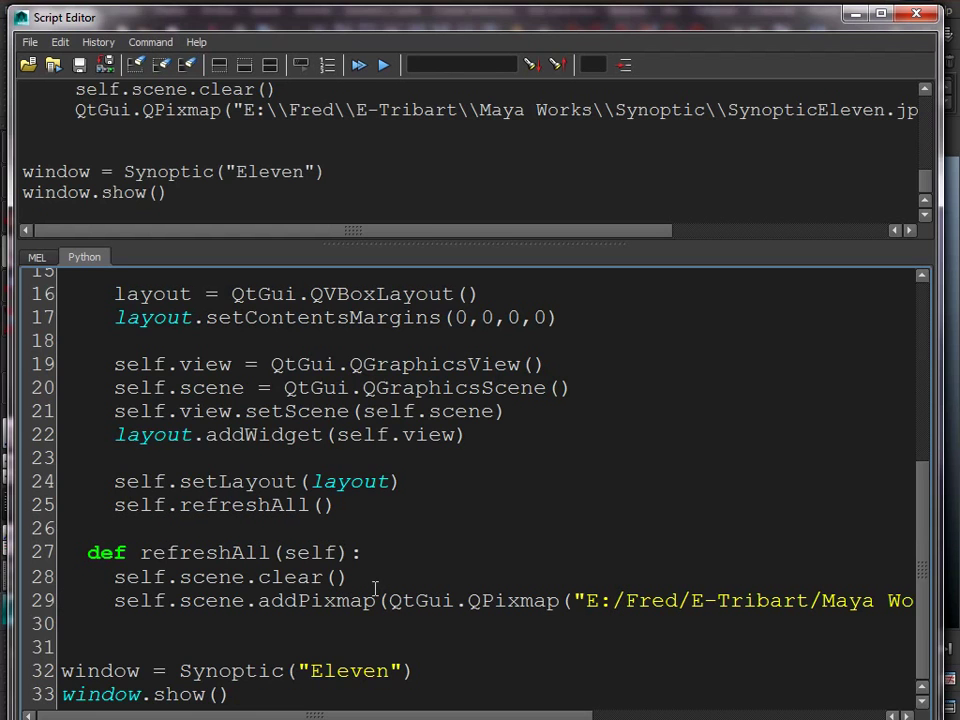
{"action": "left_click", "coordinate": [361, 64]}
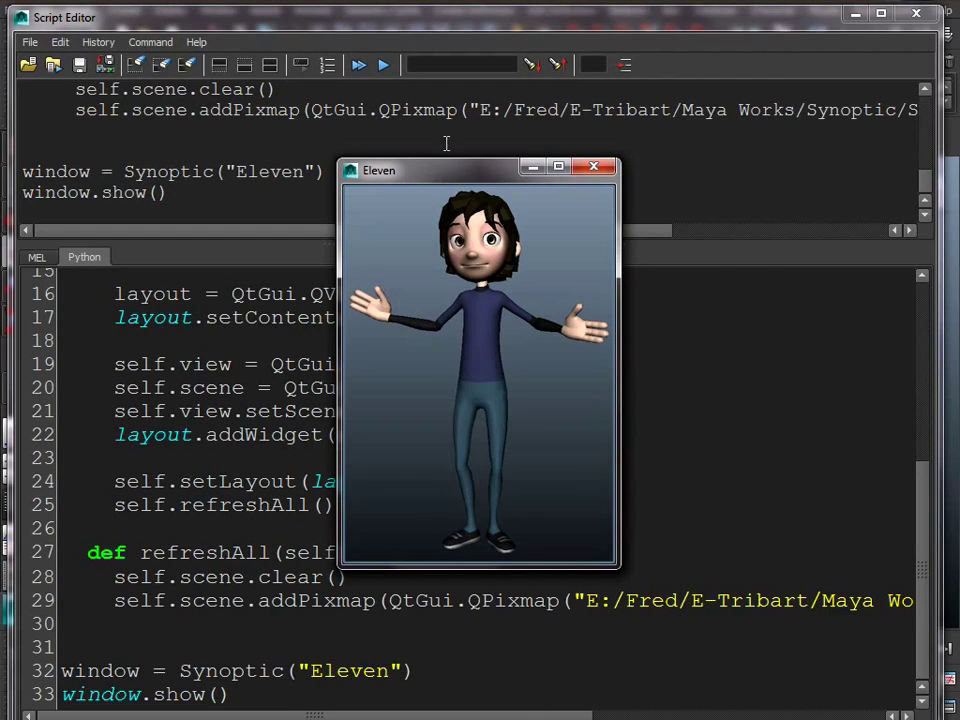
Close the Eleven window, rerun the script, close it again, and glance at Firefox's Qt class list.
{"action": "left_click_drag", "start_coordinate": [446, 178], "coordinate": [567, 172]}
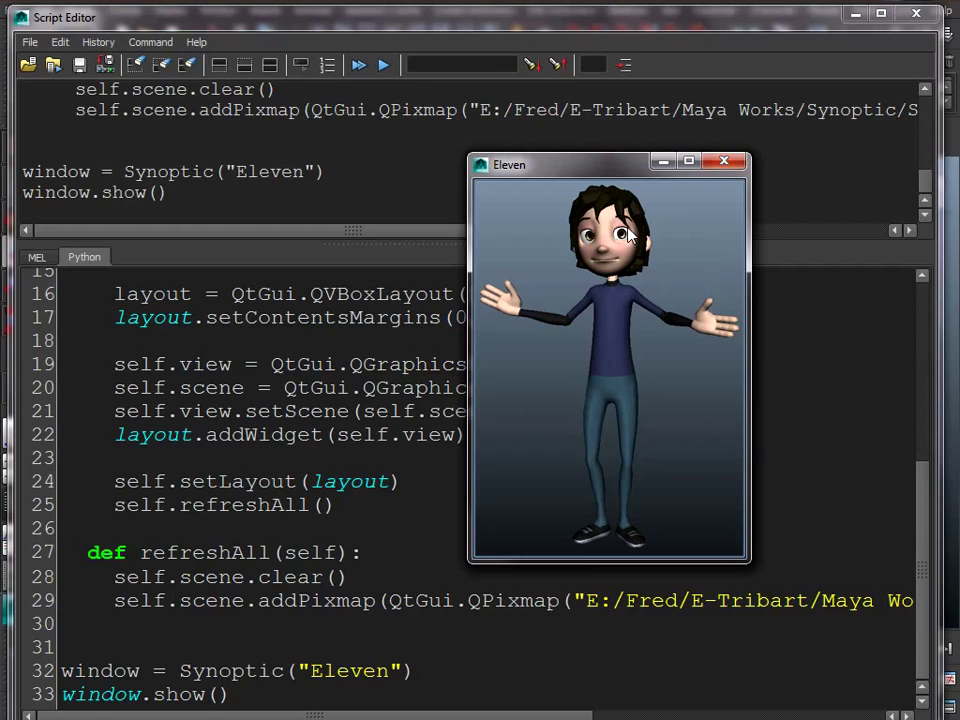
{"action": "left_click", "coordinate": [724, 163]}
{"action": "left_click", "coordinate": [383, 64]}
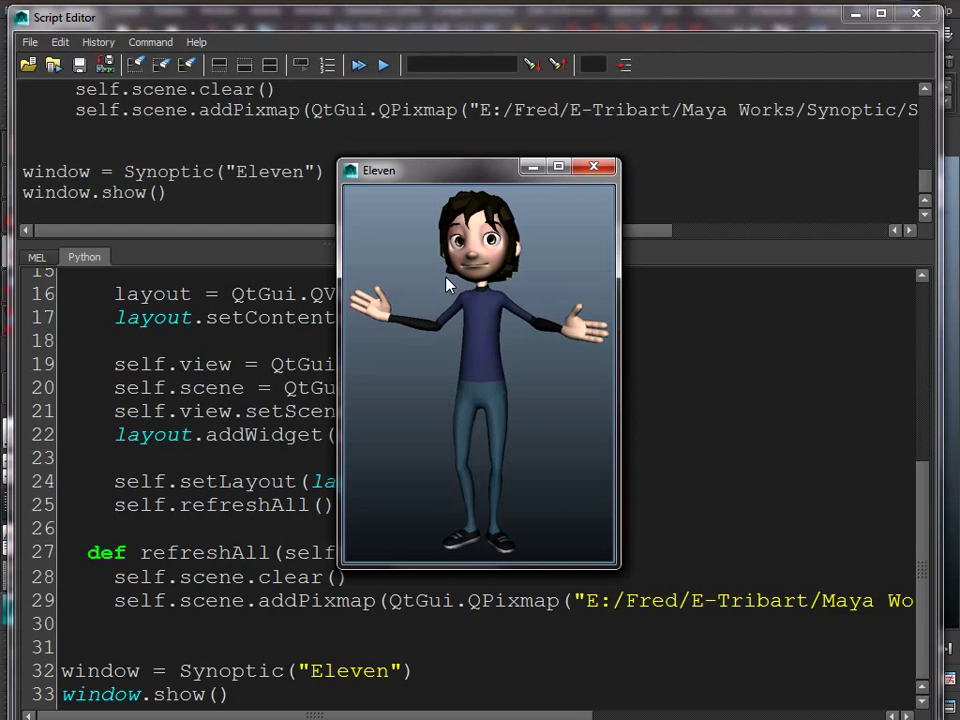
{"action": "left_click", "coordinate": [594, 167]}
{"action": "key", "text": "alt+Tab"}
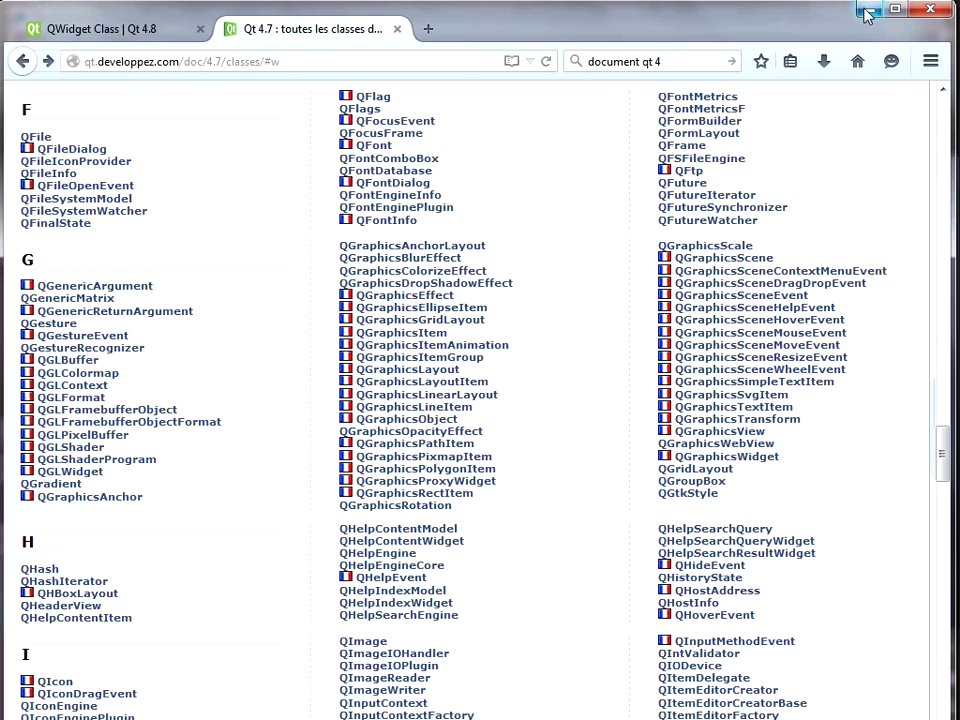
{"action": "key", "text": "alt+Tab"}
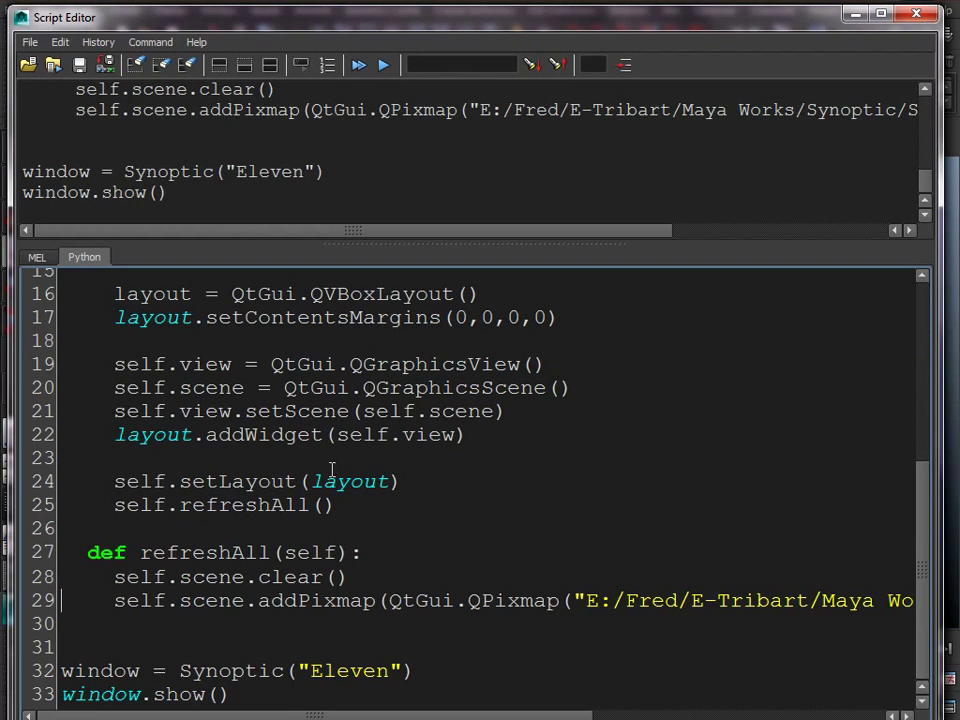
Start a new line 31 below refreshAll containing the word class.
{"action": "left_click", "coordinate": [257, 627]}
{"action": "key", "text": "Return"}
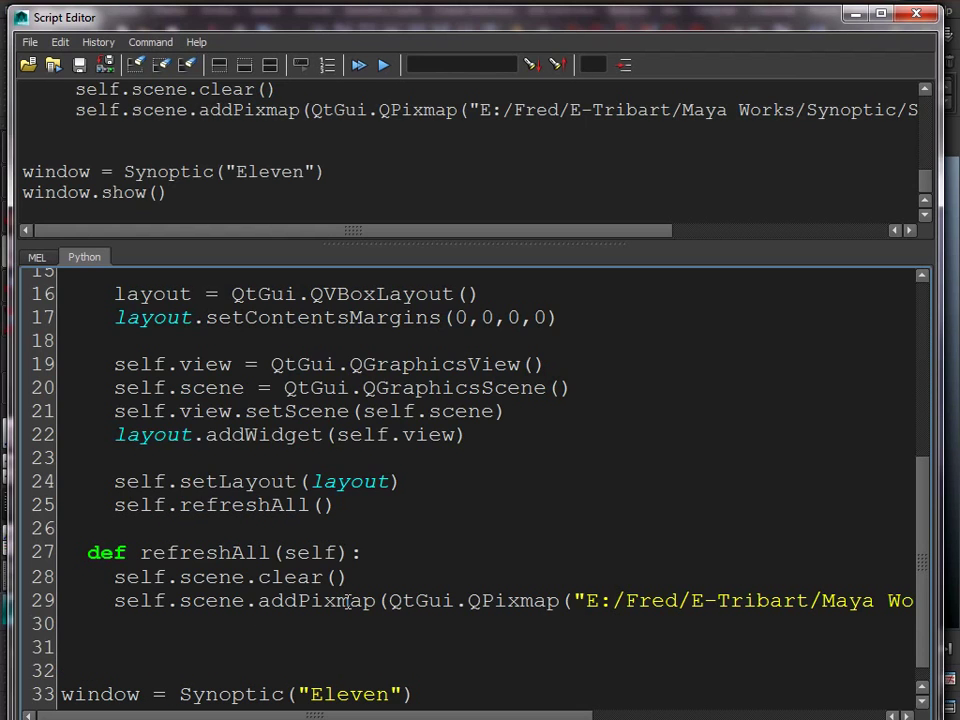
{"action": "type", "text": "class"}
{"action": "scroll", "coordinate": [349, 566], "scroll_direction": "up", "scroll_amount": 4}
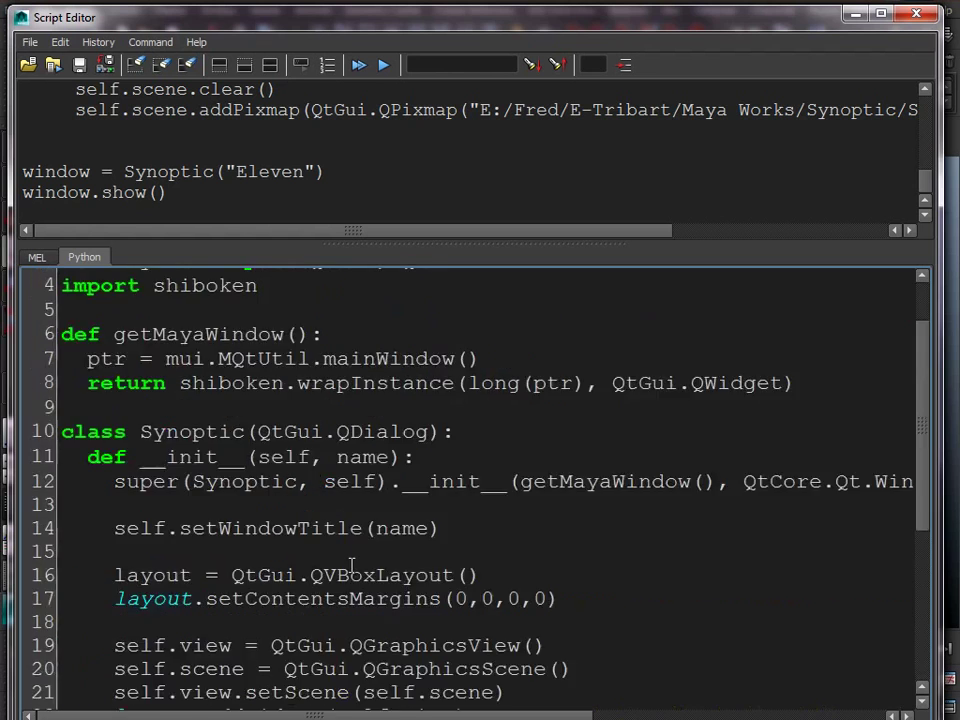
{"action": "scroll", "coordinate": [355, 545], "scroll_direction": "up", "scroll_amount": 1}
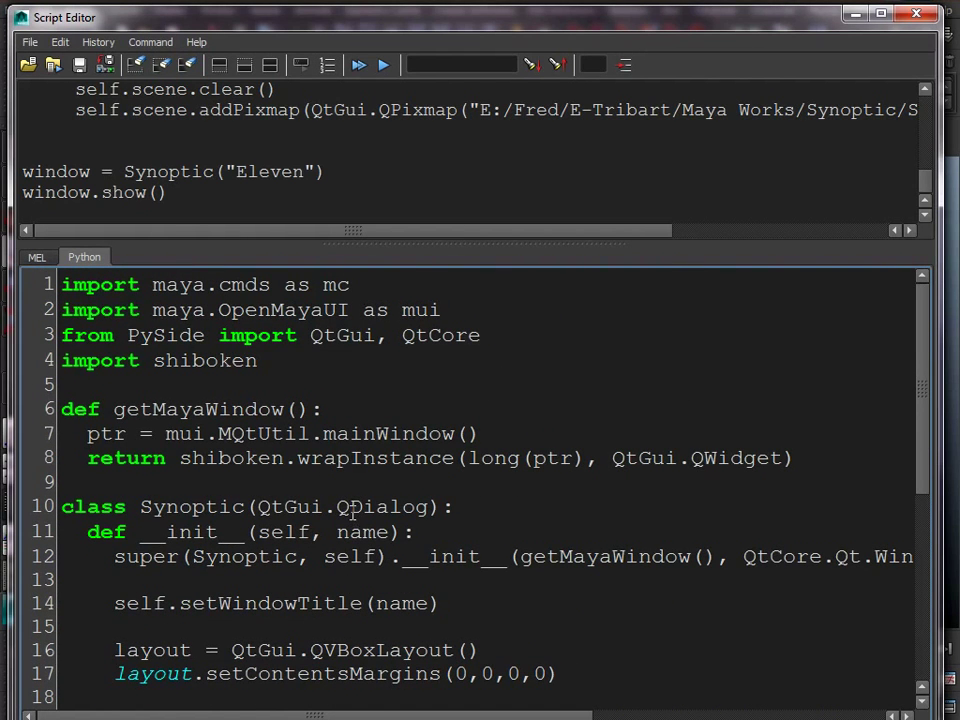
{"action": "scroll", "coordinate": [341, 500], "scroll_direction": "down", "scroll_amount": 4}
{"action": "scroll", "coordinate": [341, 500], "scroll_direction": "down", "scroll_amount": 2}
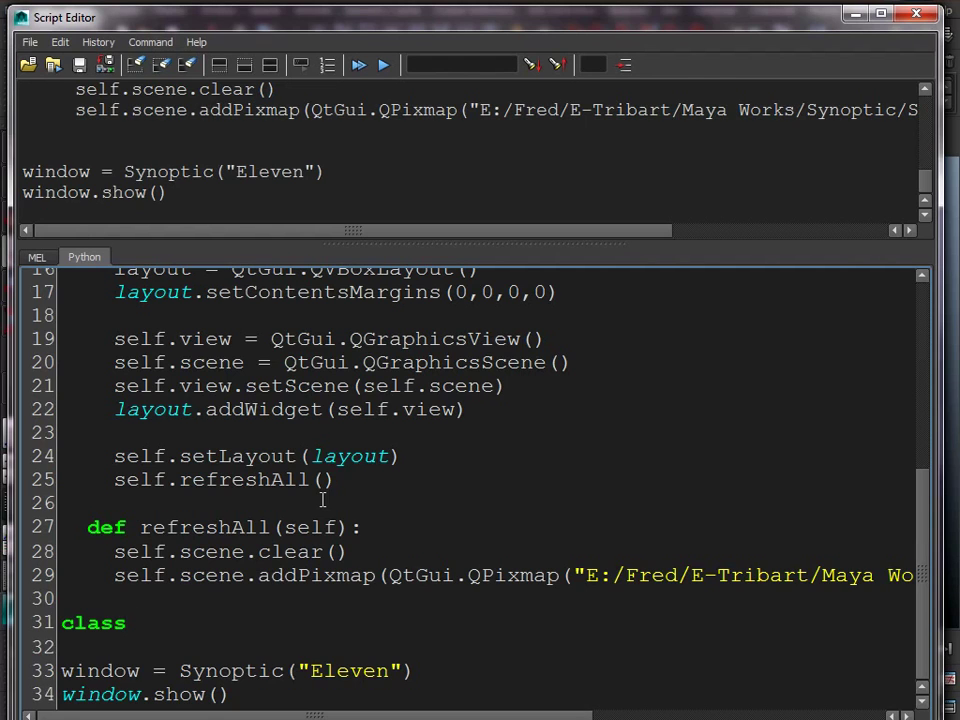
Declare Bouton(QtGui.QGraphicsItem) with an __init__ calling super(Bouton, self).__init__().
{"action": "type", "text": "Bouton(QtGui.QGraphicsItem):"}
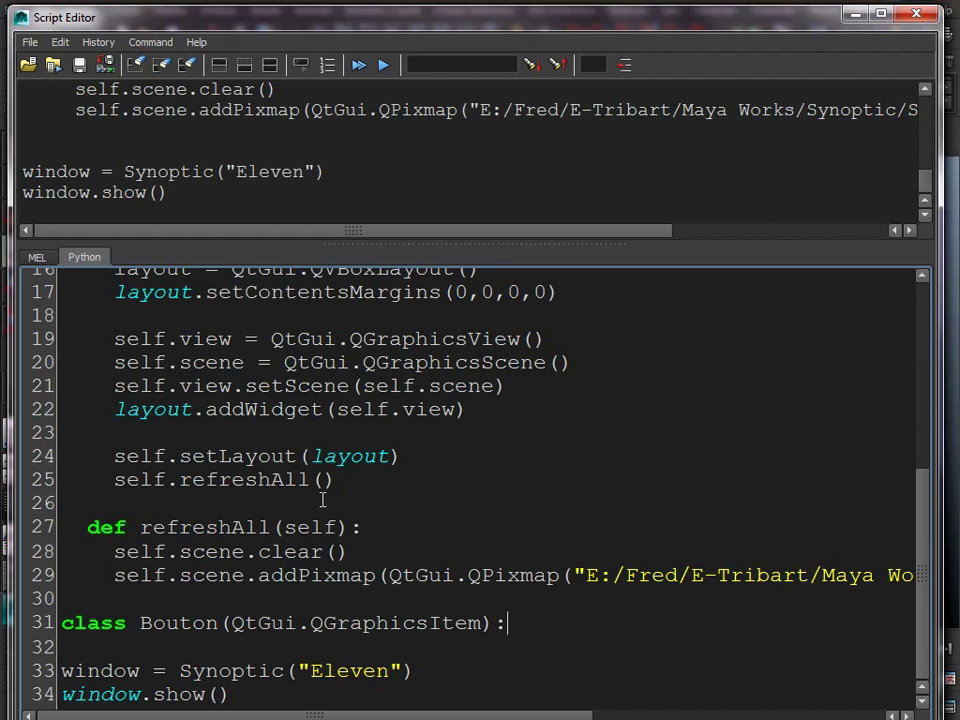
{"action": "key", "text": "Return"}
{"action": "type", "text": "def "}
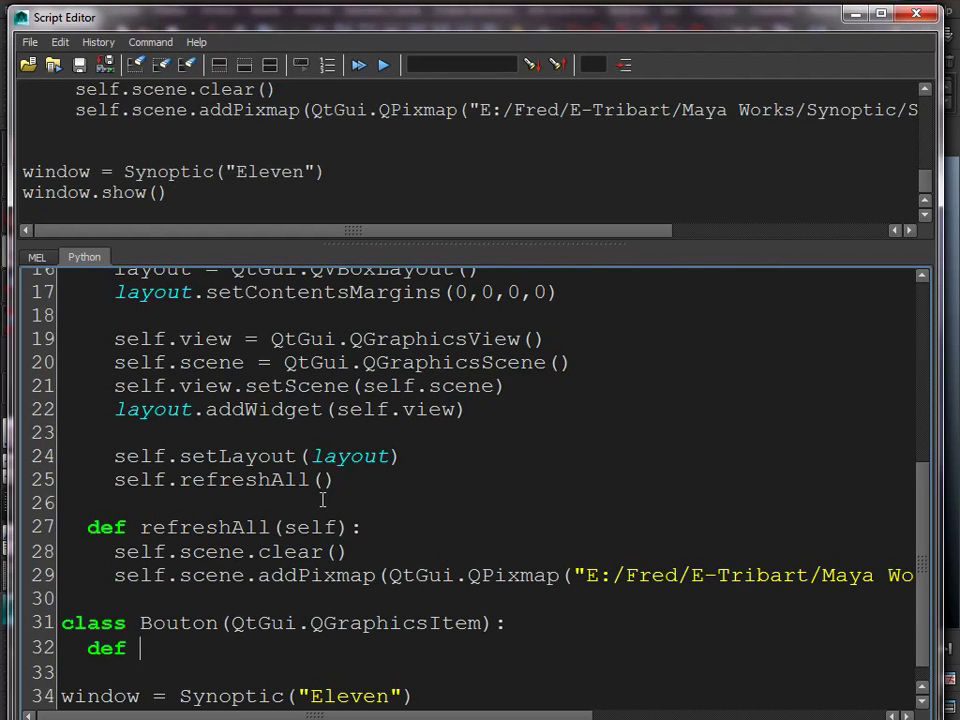
{"action": "type", "text": "__init__"}
{"action": "type", "text": "(self)"}
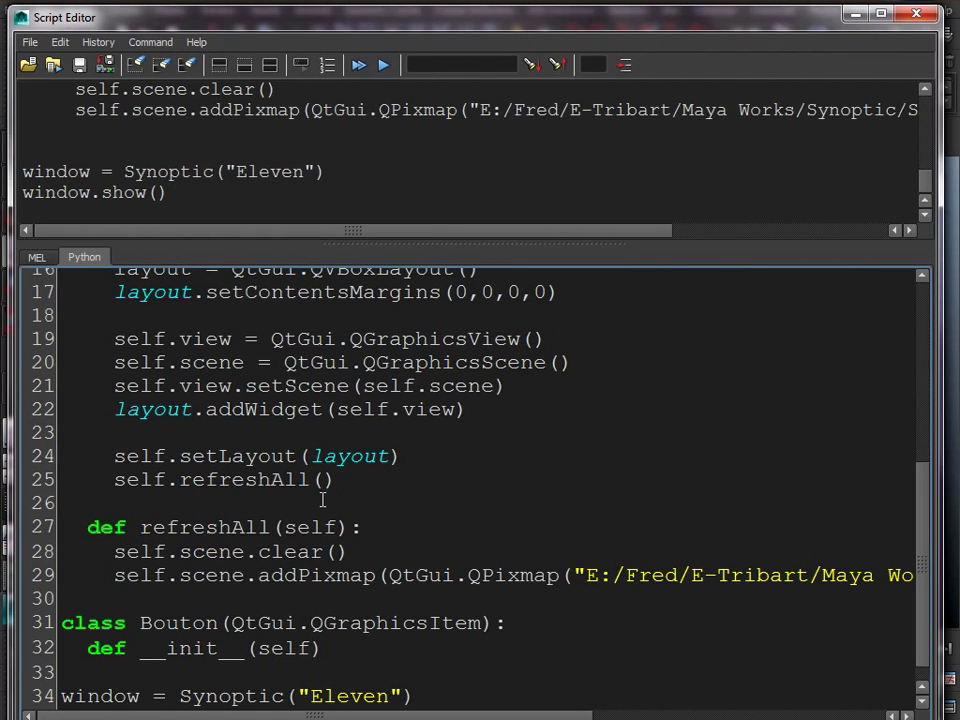
{"action": "type", "text": ":"}
{"action": "key", "text": "Return"}
{"action": "type", "text": "super(Bouton, self).__init__"}
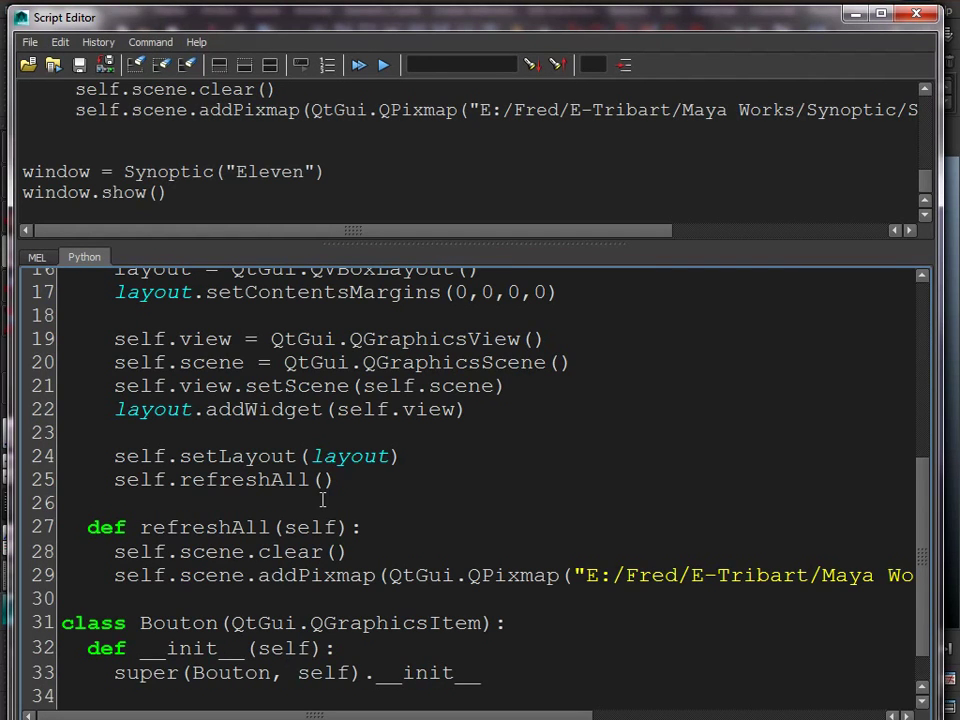
{"action": "type", "text": "()"}
Add a boundingRect(self) method whose body is a bare return.
{"action": "type", "text": "window = Synoptic(\"Eleven\") window.show()"}
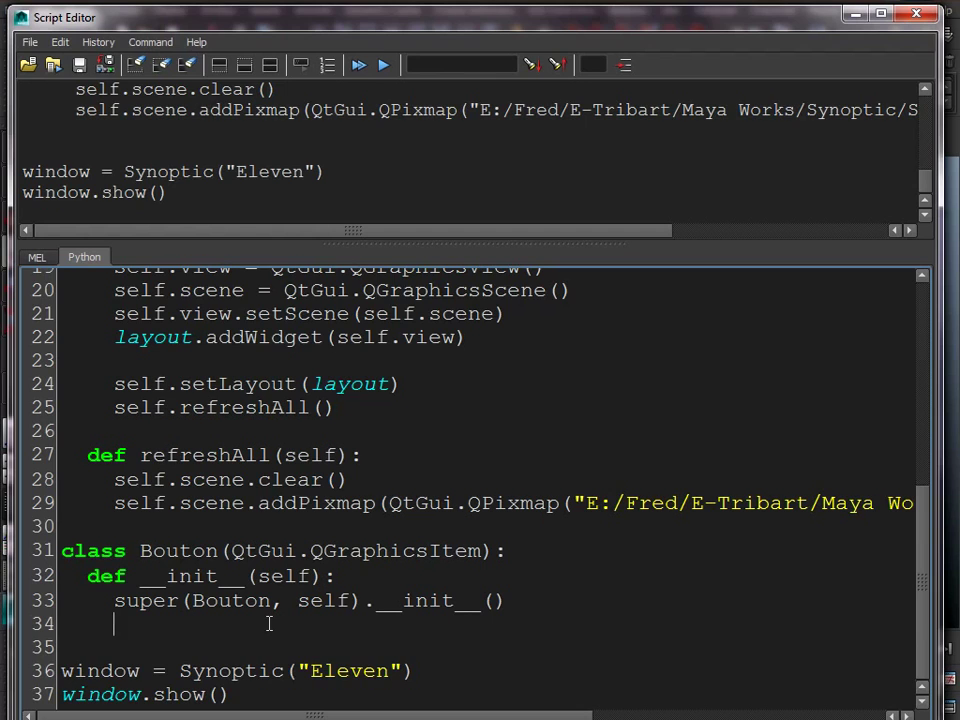
{"action": "key", "text": "Return"}
{"action": "key", "text": "BackSpace"}
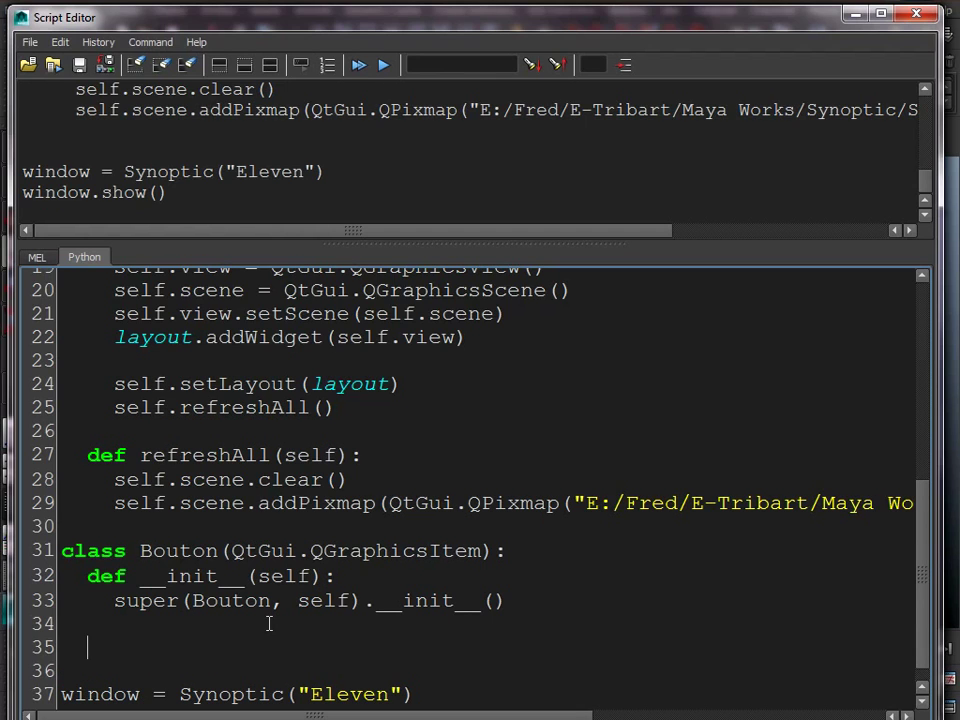
{"action": "type", "text": "def boundingRect(self):"}
{"action": "key", "text": "Return"}
{"action": "type", "text": "return"}
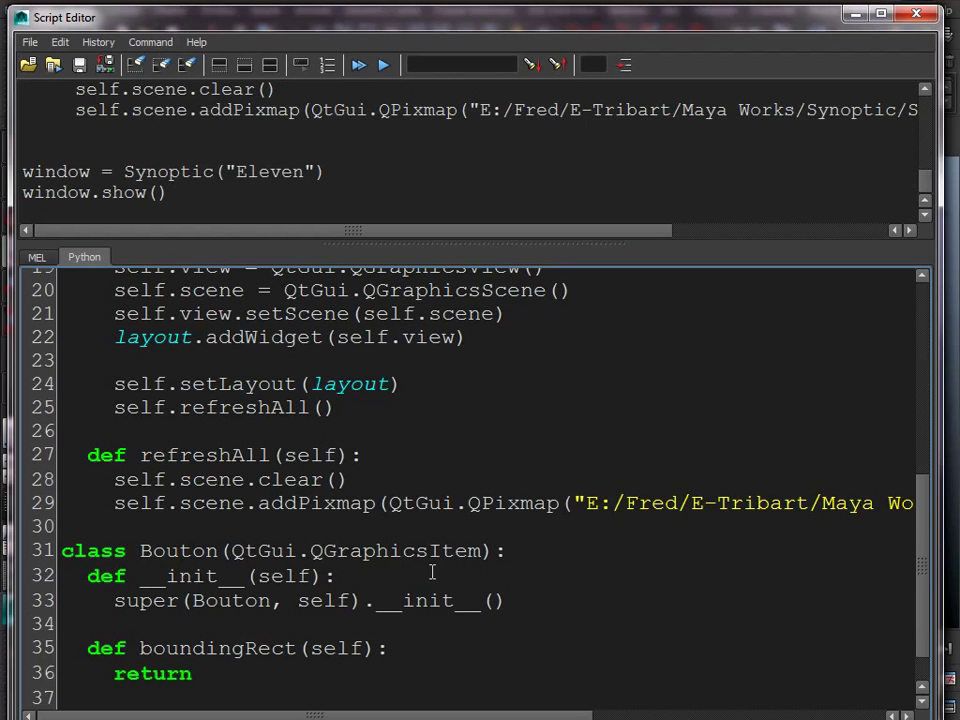
Add self.globalRect = QtCore.QrectF(0,0,200,50) to Bouton's __init__.
{"action": "left_click", "coordinate": [510, 601]}
{"action": "key", "text": "Return"}
{"action": "type", "text": "self.globalRect = "}
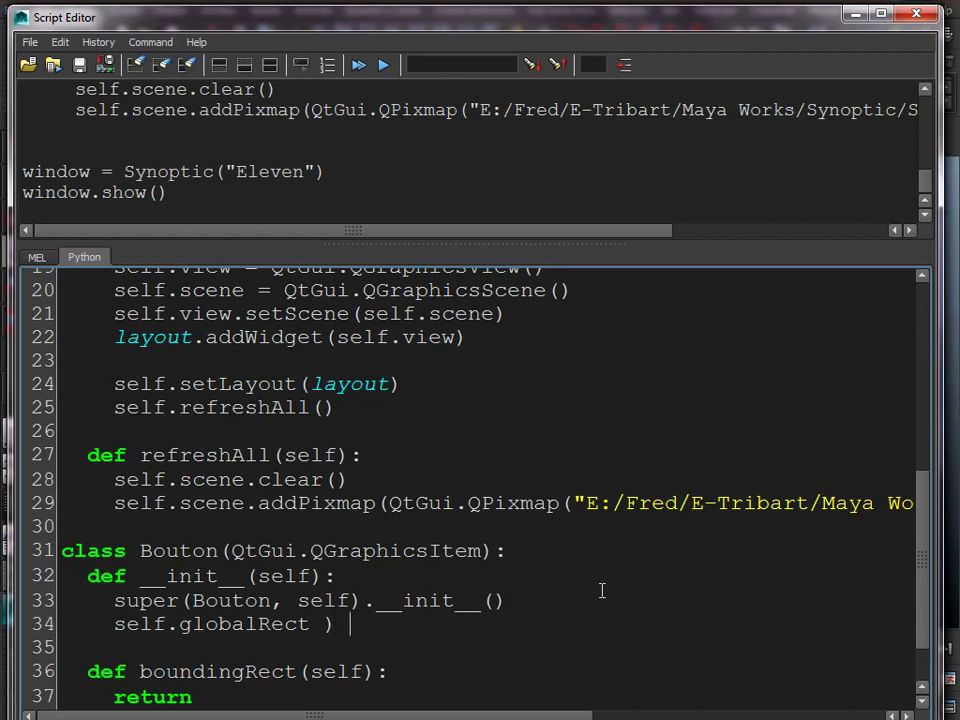
{"action": "type", "text": "QtCore.QrectF"}
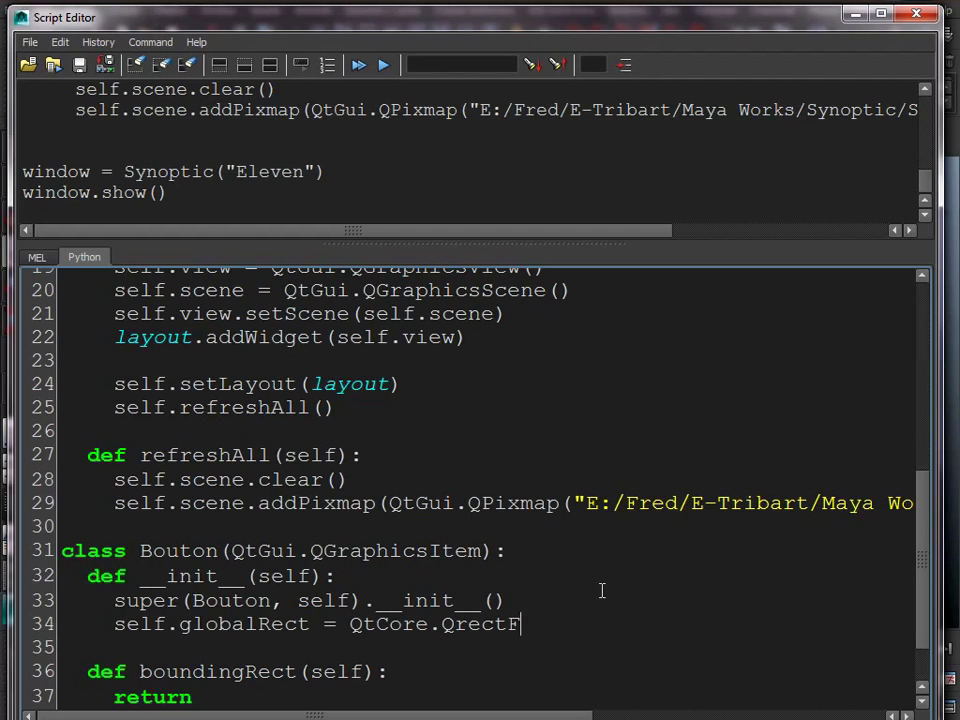
{"action": "type", "text": "()"}
{"action": "key", "text": "Left"}
{"action": "type", "text": "0,0,200,50"}
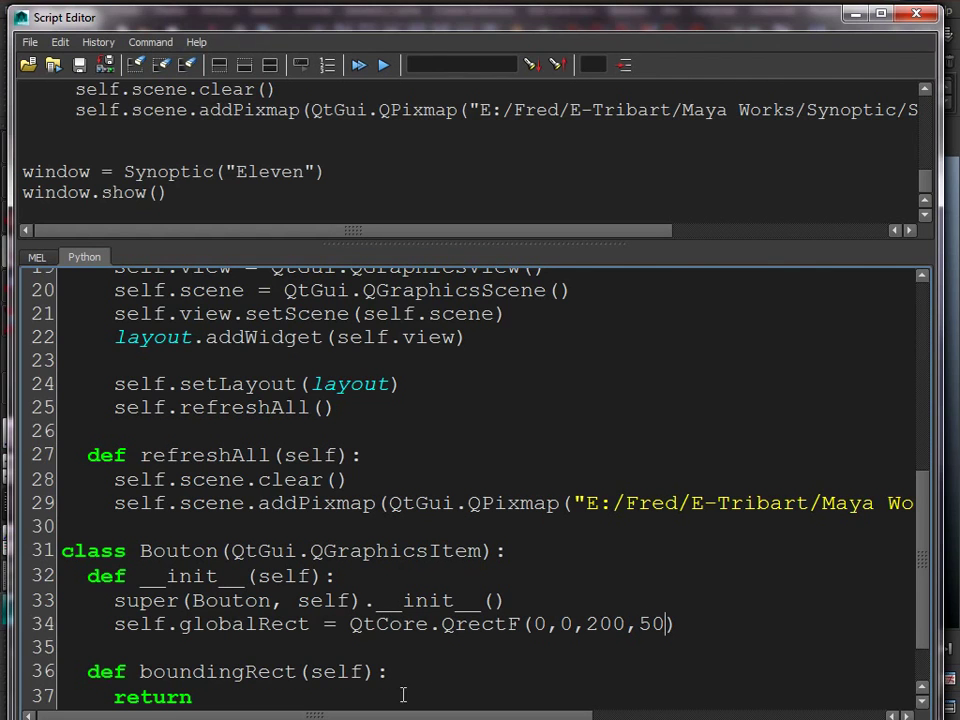
Make boundingRect return self.globalRect.
{"action": "left_click_drag", "start_coordinate": [311, 624], "coordinate": [115, 630]}
{"action": "key", "text": "ctrl+c"}
{"action": "left_click", "coordinate": [200, 697]}
{"action": "key", "text": "ctrl+v"}
{"action": "left_click_drag", "start_coordinate": [311, 624], "coordinate": [180, 624]}
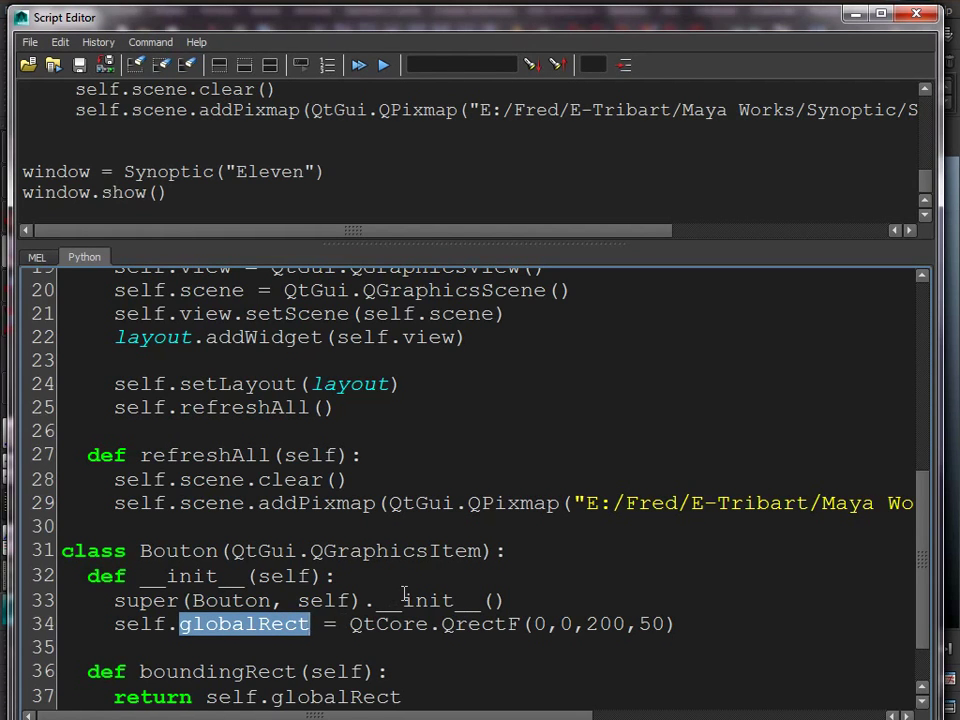
{"action": "scroll", "coordinate": [420, 585], "scroll_direction": "down", "scroll_amount": 1}
Add a paint(self, painter, option, widget) method whose body starts with painter, then check Firefox's Qt classes.
{"action": "left_click", "coordinate": [680, 567]}
{"action": "key", "text": "Return"}
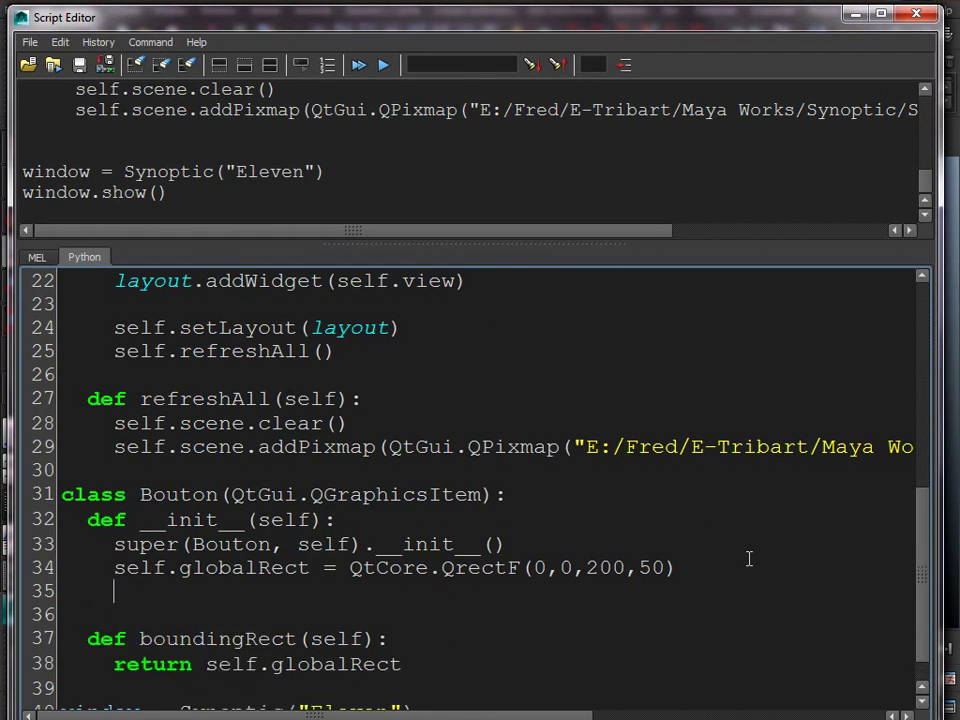
{"action": "key", "text": "Return"}
{"action": "type", "text": "def paint"}
{"action": "type", "text": "()"}
{"action": "type", "text": "self"}
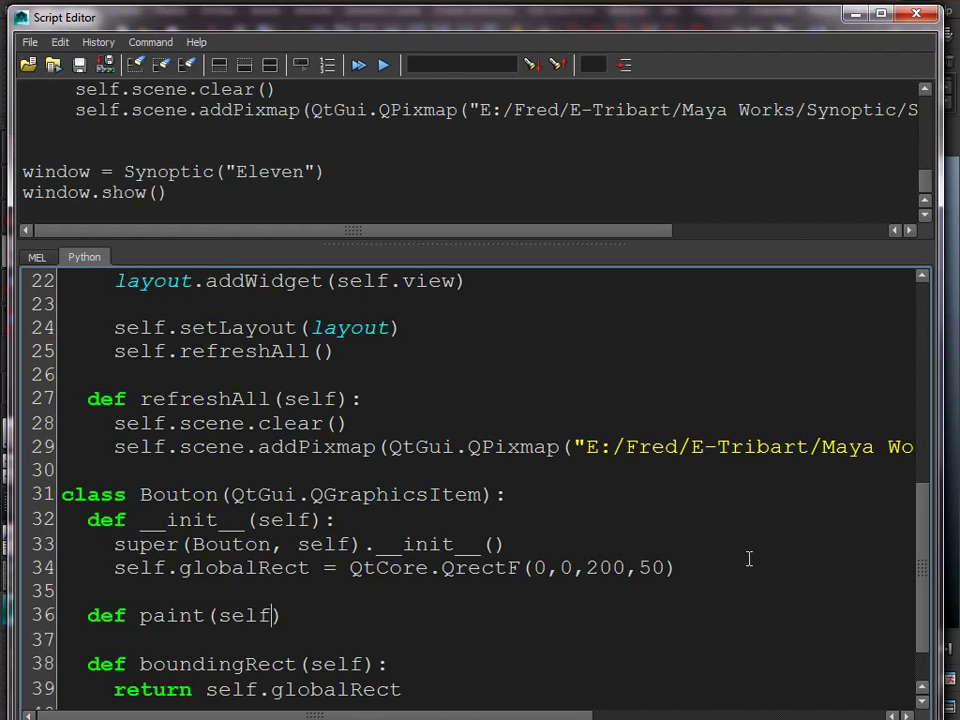
{"action": "type", "text": ","}
{"action": "type", "text": " painter, option, widget"}
{"action": "key", "text": "End"}
{"action": "type", "text": ":"}
{"action": "key", "text": "Return"}
{"action": "scroll", "coordinate": [533, 430], "scroll_direction": "down", "scroll_amount": 2}
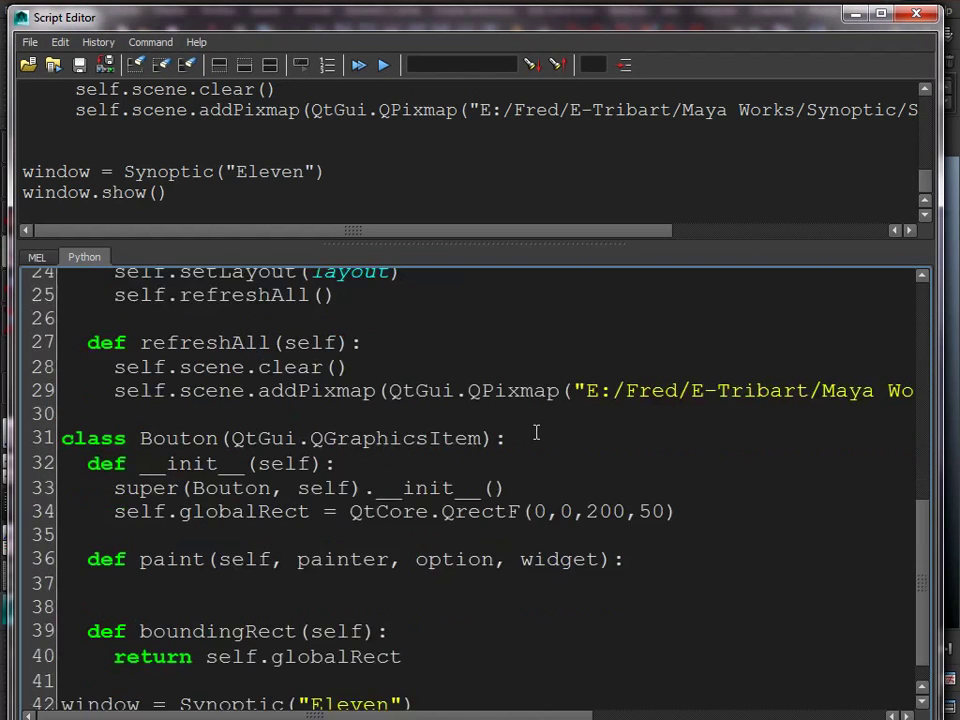
{"action": "scroll", "coordinate": [251, 516], "scroll_direction": "down", "scroll_amount": 2}
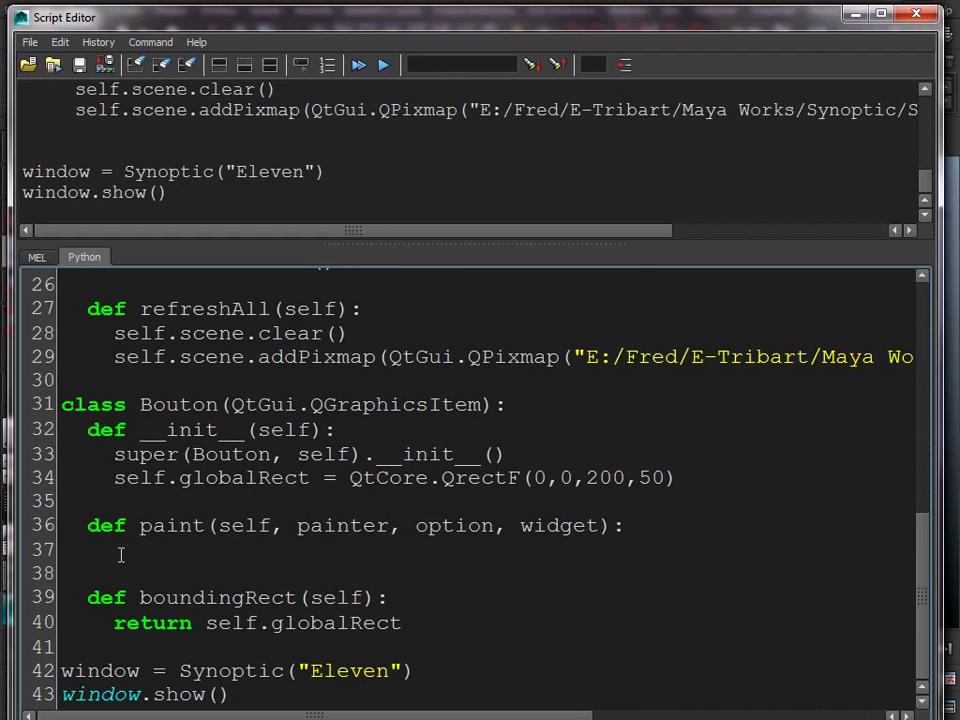
{"action": "type", "text": "painter"}
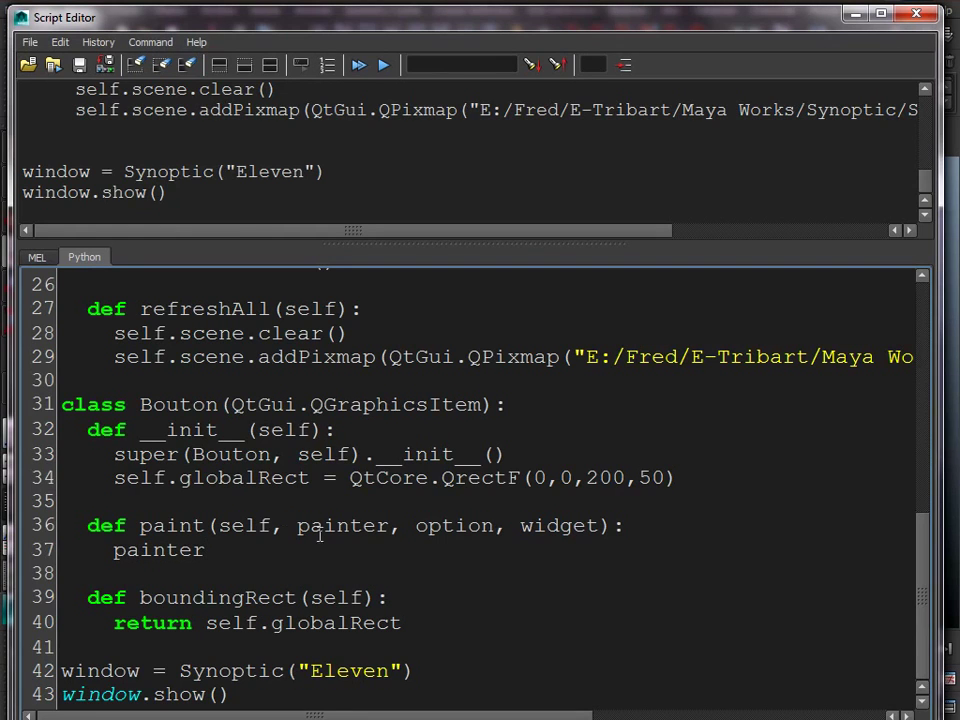
{"action": "double_click", "coordinate": [329, 527]}
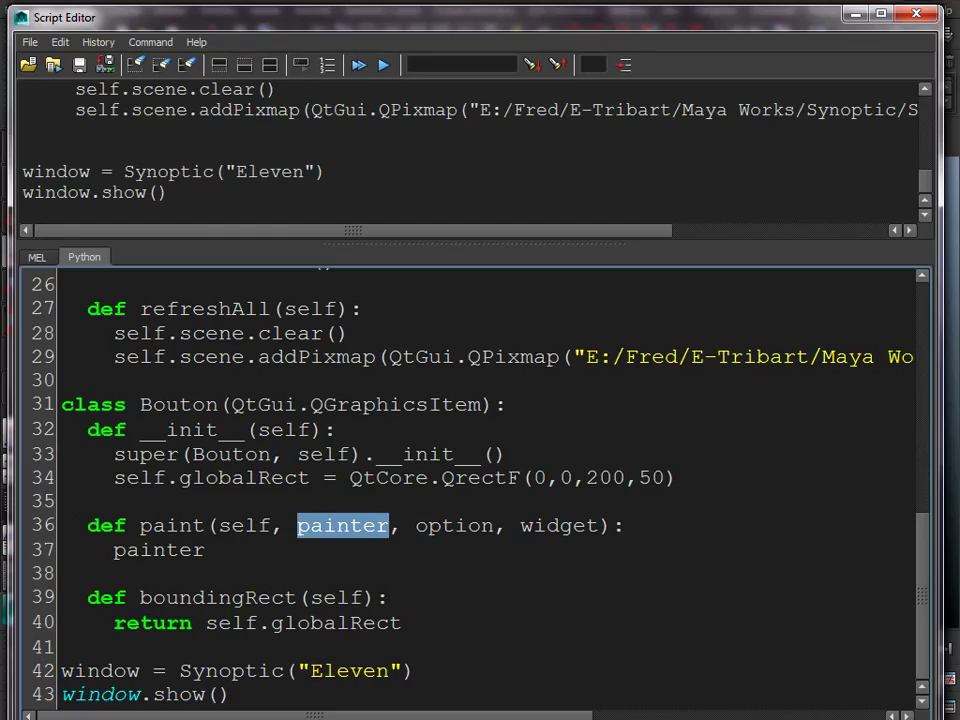
{"action": "key", "text": "alt+Tab"}
{"action": "scroll", "coordinate": [236, 347], "scroll_direction": "down", "scroll_amount": 10}
Browse the QPainter documentation's member functions, then minimize Firefox.
{"action": "scroll", "coordinate": [237, 350], "scroll_direction": "down", "scroll_amount": 5}
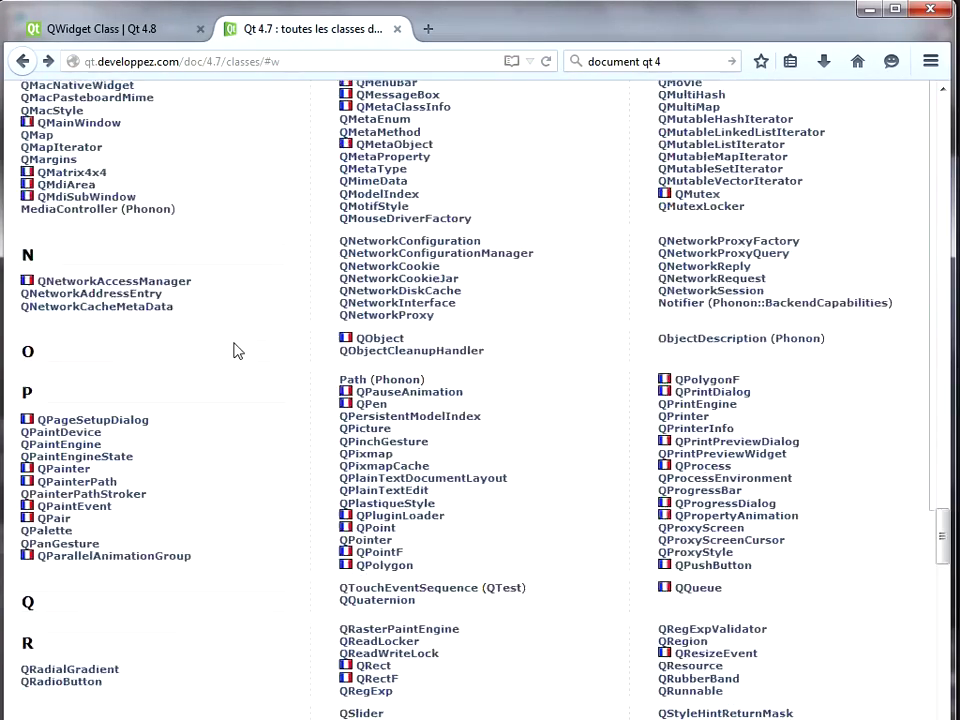
{"action": "scroll", "coordinate": [237, 350], "scroll_direction": "down", "scroll_amount": 5}
{"action": "left_click", "coordinate": [88, 205]}
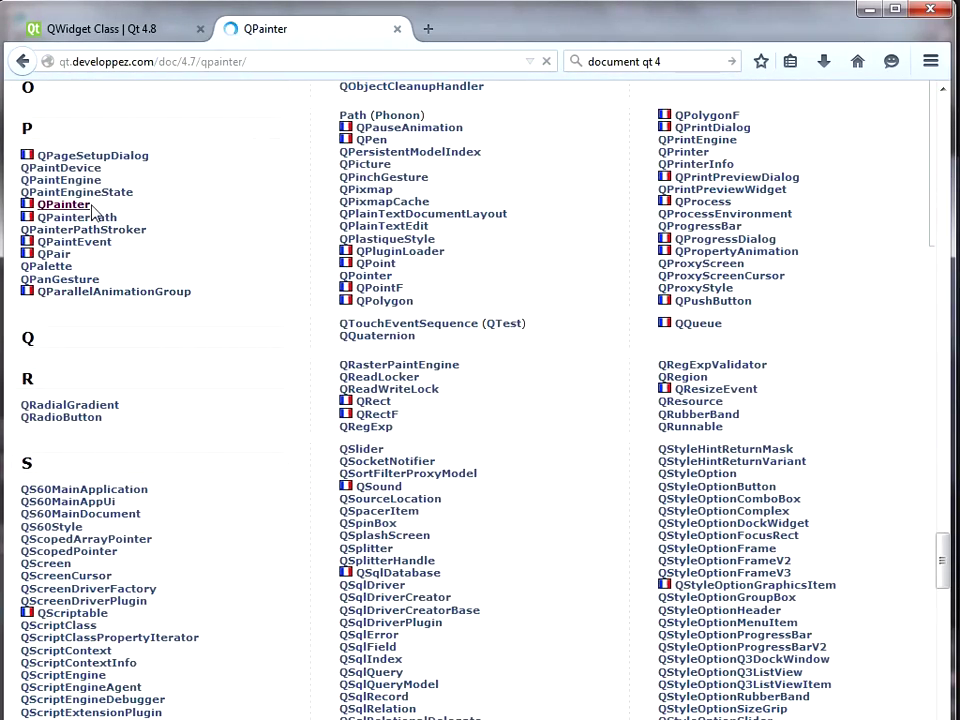
{"action": "scroll", "coordinate": [418, 401], "scroll_direction": "down", "scroll_amount": 9}
{"action": "scroll", "coordinate": [192, 297], "scroll_direction": "down", "scroll_amount": 3}
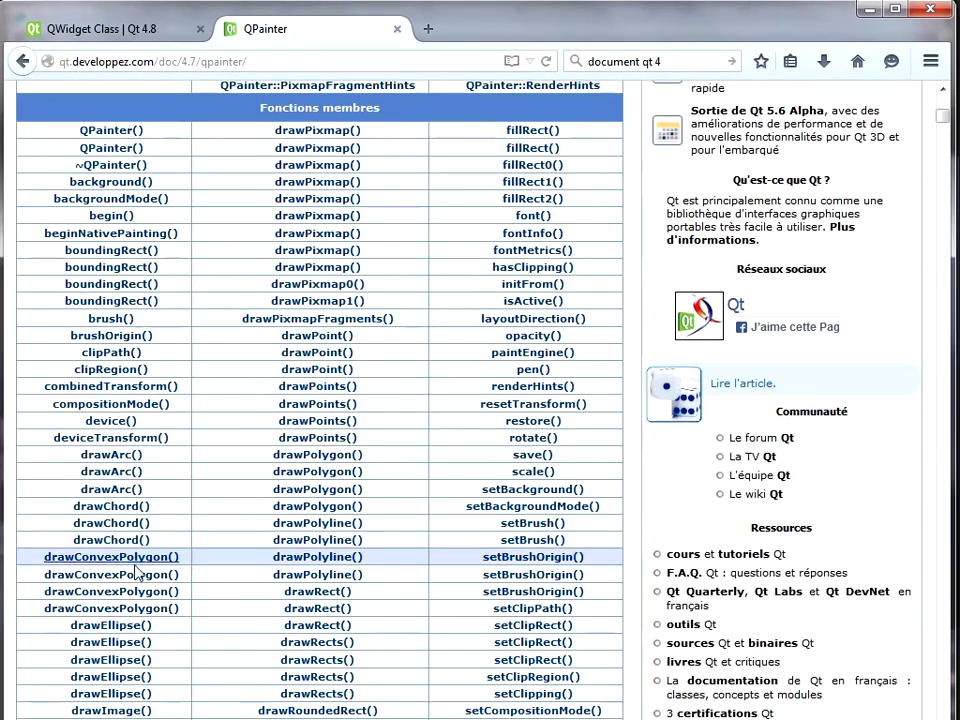
{"action": "scroll", "coordinate": [120, 622], "scroll_direction": "down", "scroll_amount": 4}
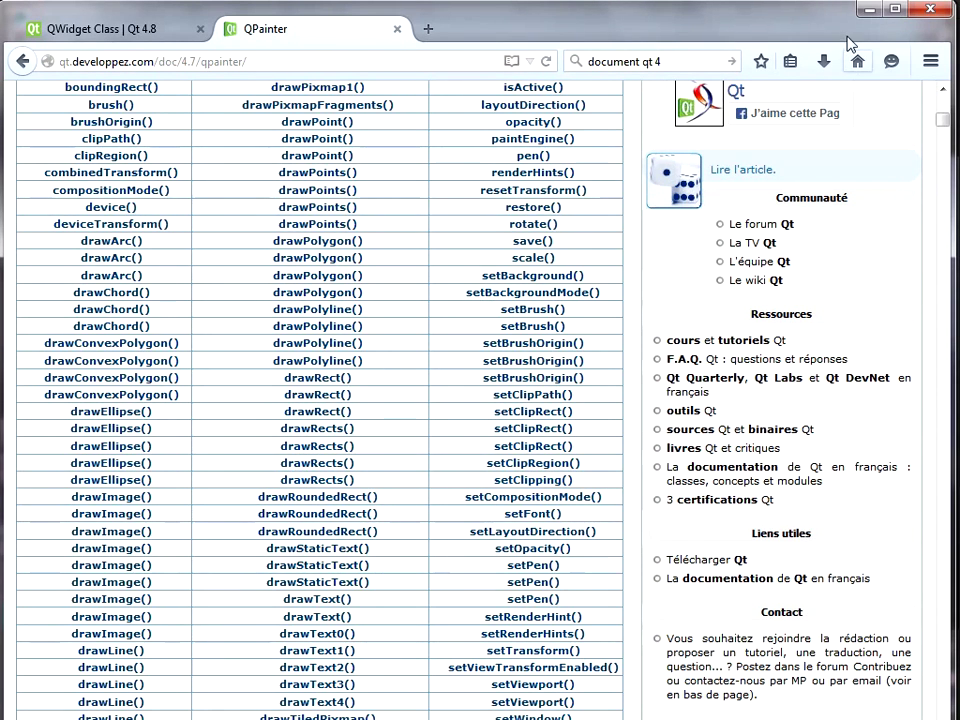
{"action": "left_click", "coordinate": [867, 9]}
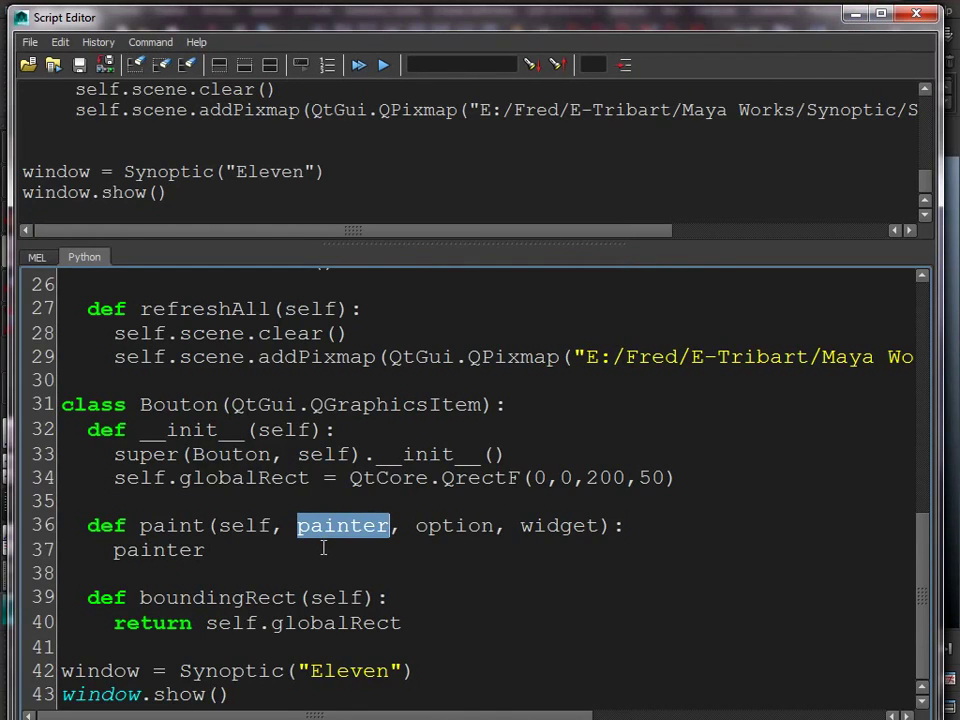
Make paint call painter.drawRect(self.globalRect).
{"action": "left_click", "coordinate": [323, 548]}
{"action": "type", "text": ".drawRect()"}
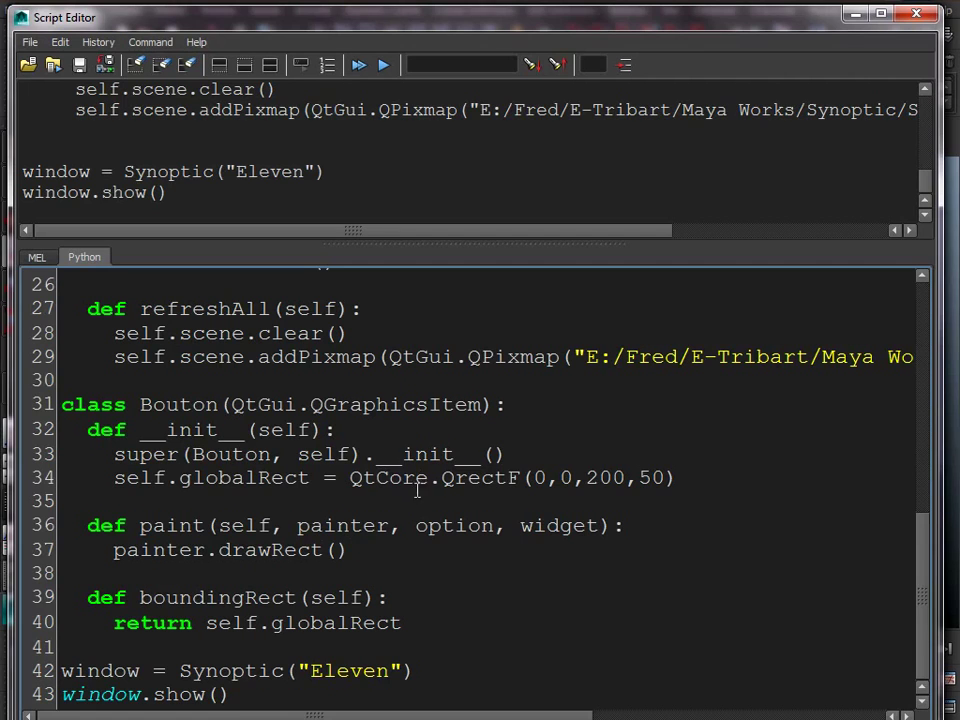
{"action": "left_click_drag", "start_coordinate": [114, 477], "coordinate": [310, 477]}
{"action": "key", "text": "ctrl+c"}
{"action": "left_click", "coordinate": [340, 549]}
{"action": "key", "text": "ctrl+v"}
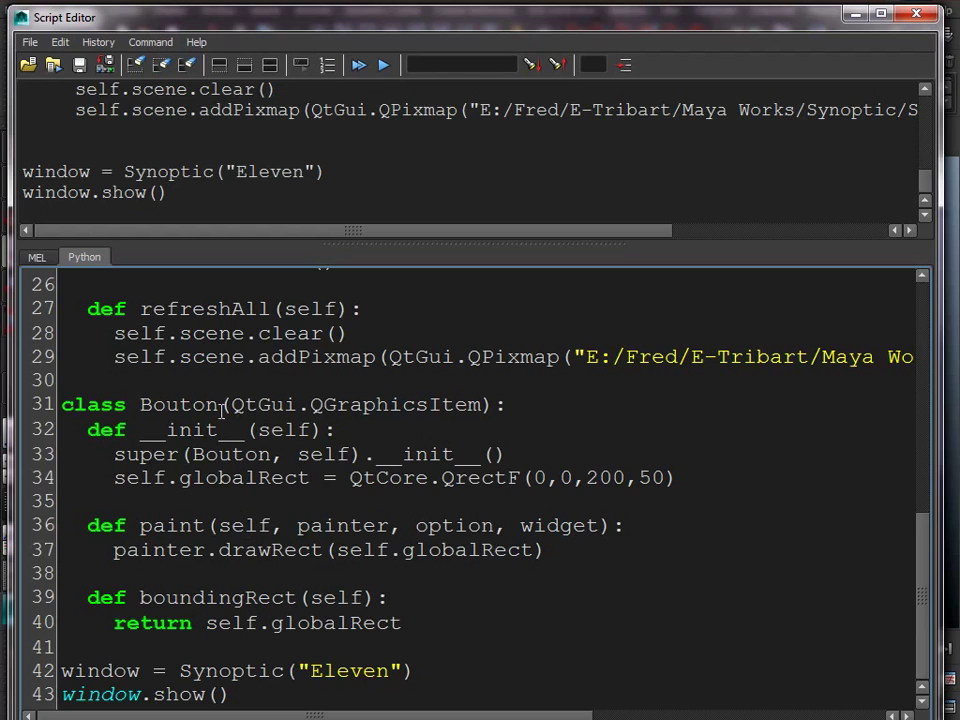
In refreshAll, create monBouton = Bouton() and add it with self.scene.addItem(monBouton).
{"action": "left_click", "coordinate": [717, 357]}
{"action": "key", "text": "End"}
{"action": "key", "text": "Return"}
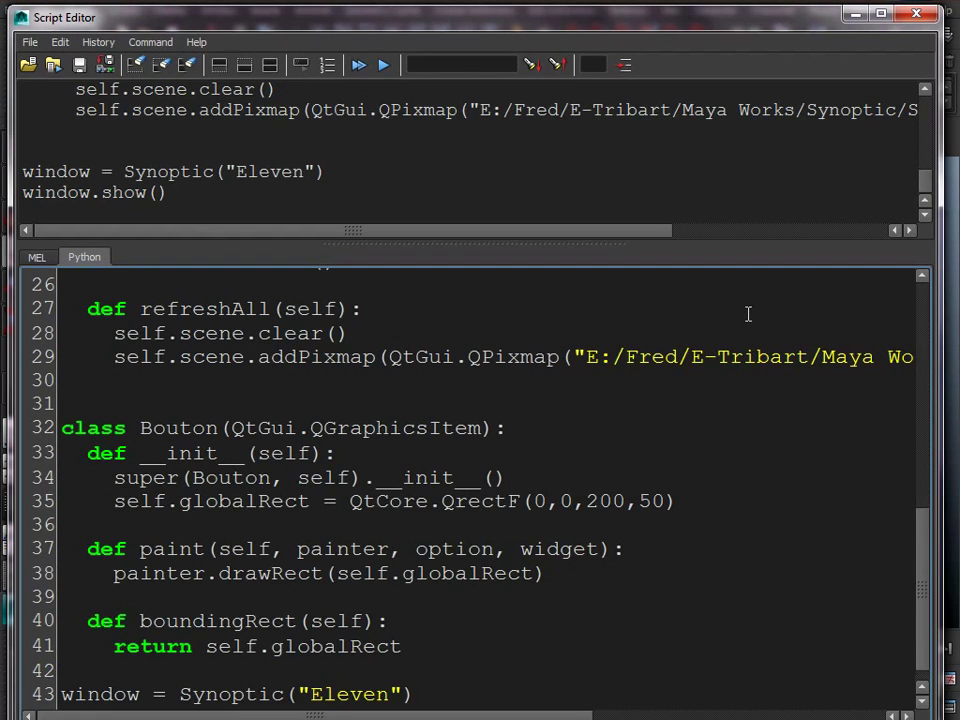
{"action": "type", "text": "monBouton = Bouton"}
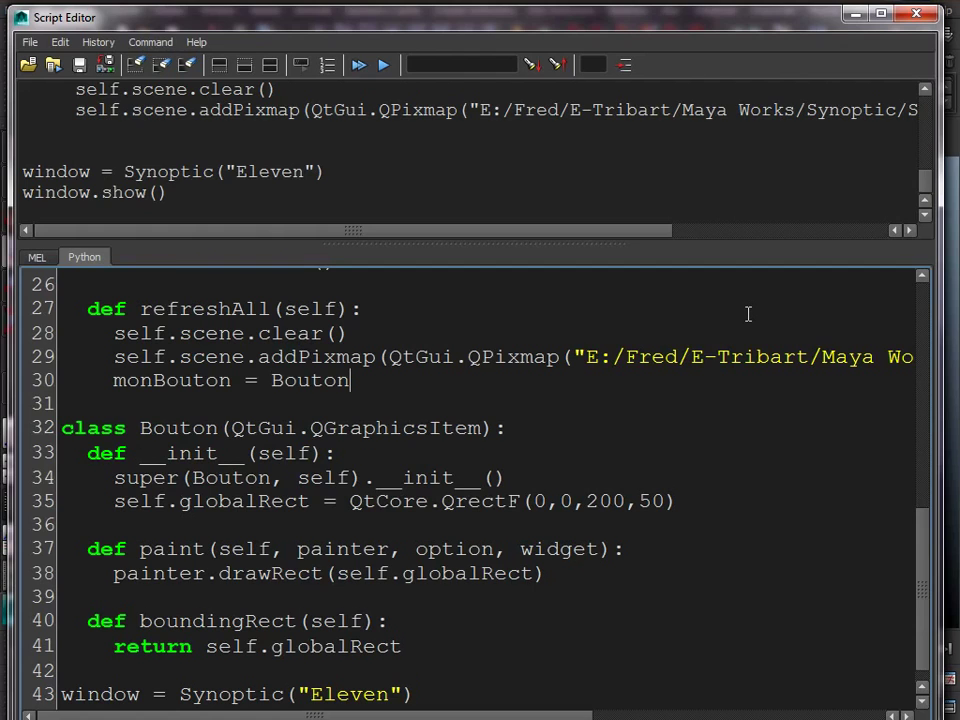
{"action": "type", "text": "()"}
{"action": "key", "text": "Return"}
{"action": "type", "text": "self.scene.addItem(monBouton)"}
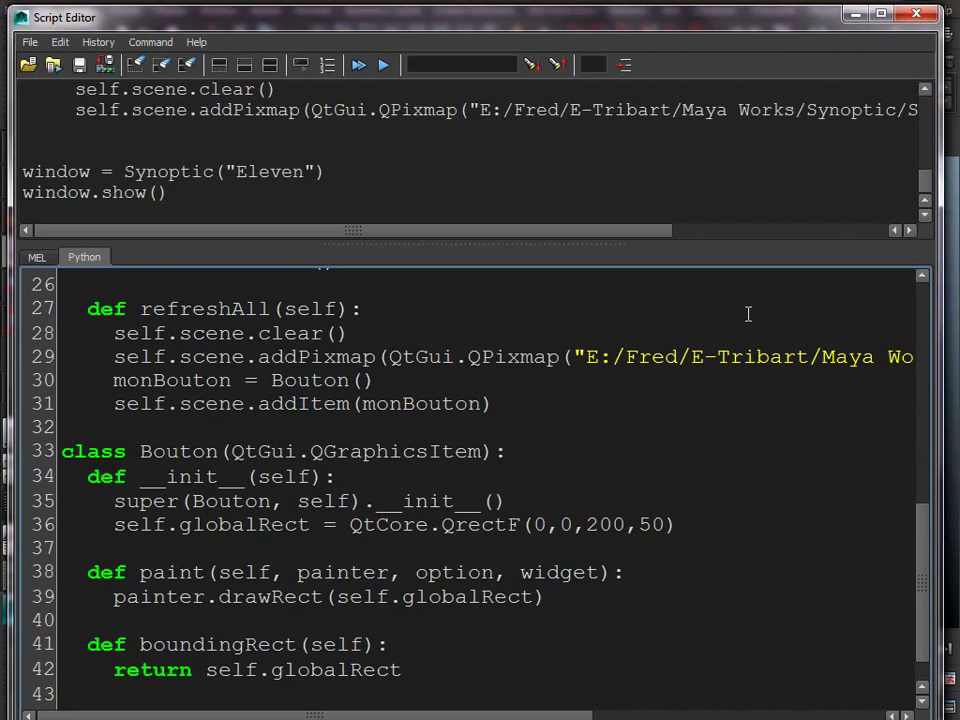
Run the script, correct QrectF to QRectF, and rerun to see the rectangle outline.
{"action": "left_click", "coordinate": [358, 65]}
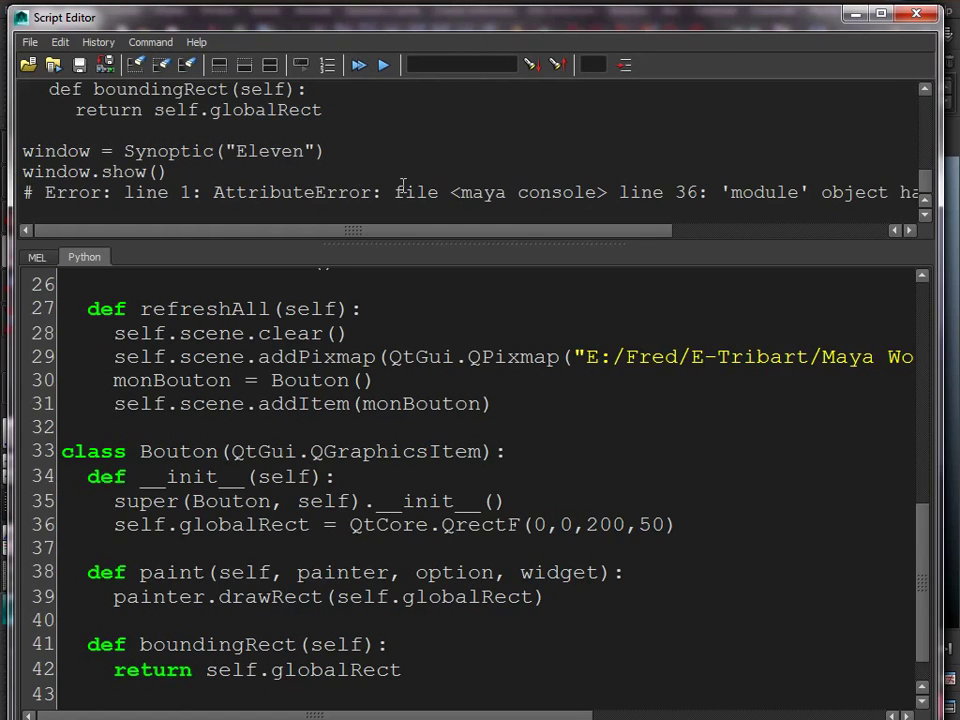
{"action": "left_click", "coordinate": [466, 525]}
{"action": "key", "text": "BackSpace"}
{"action": "type", "text": "R"}
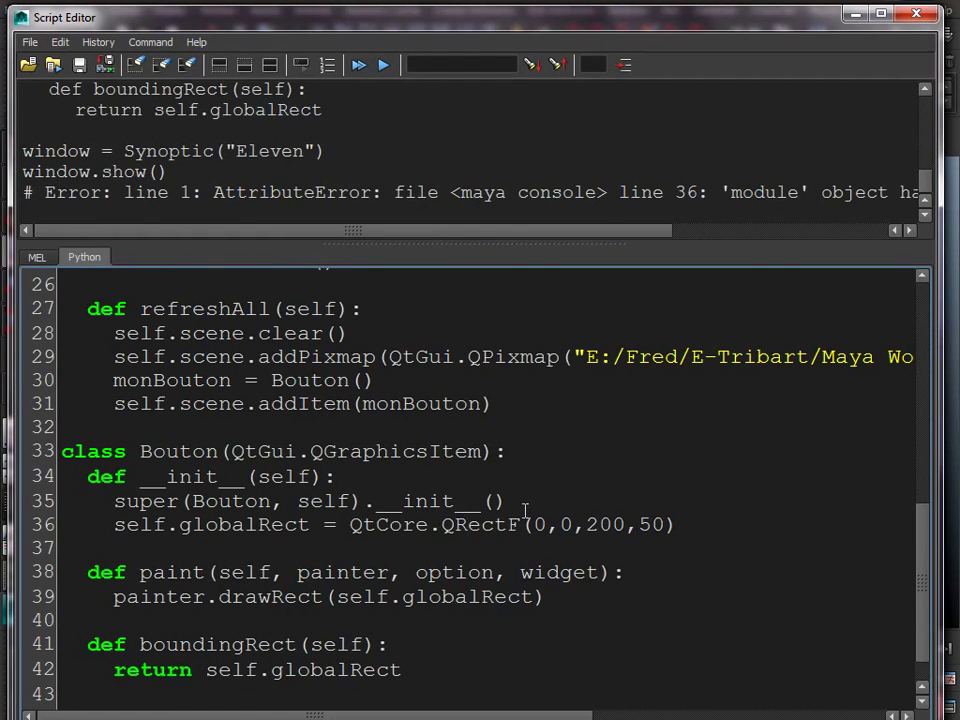
{"action": "left_click", "coordinate": [358, 65]}
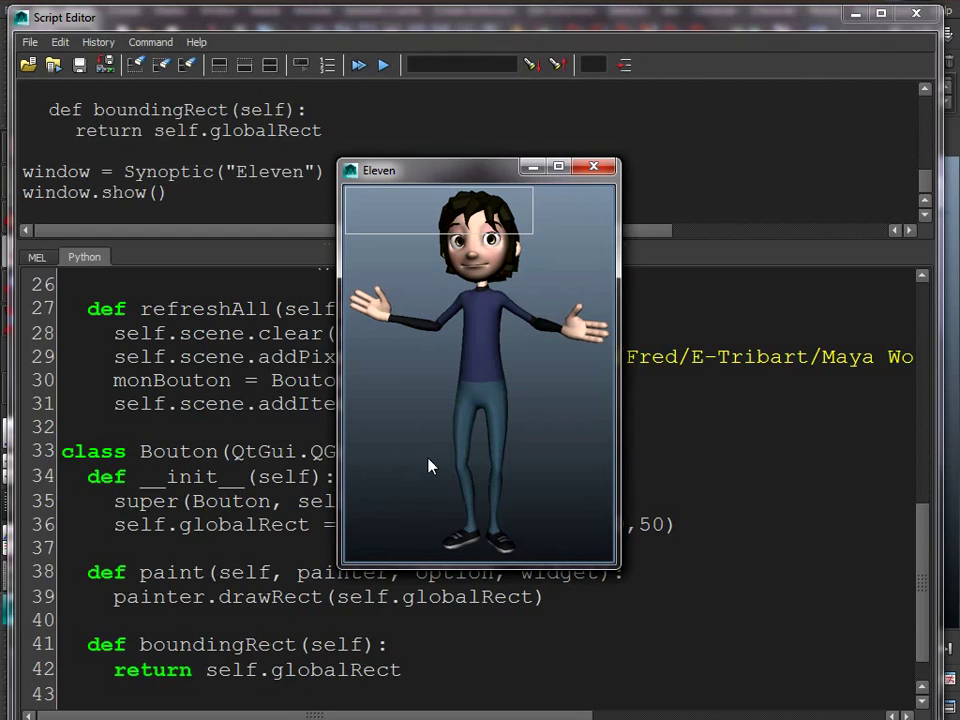
Change drawRect to drawEllipse and rerun the script to view the ellipse.
{"action": "left_click", "coordinate": [594, 166]}
{"action": "left_click_drag", "start_coordinate": [322, 597], "coordinate": [262, 597]}
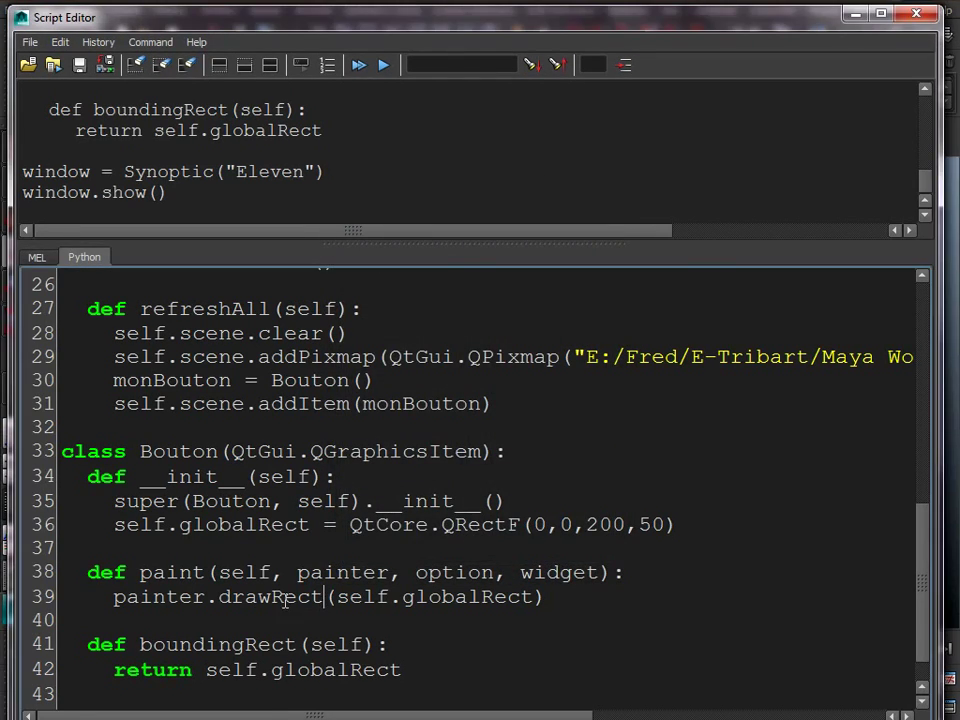
{"action": "type", "text": "Ellipse"}
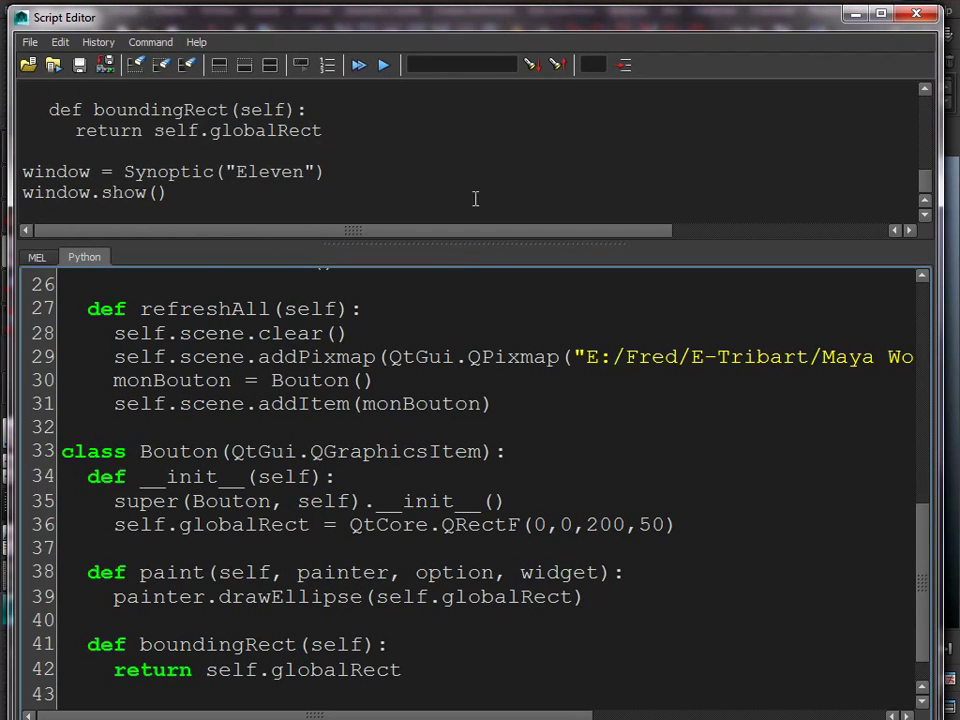
{"action": "left_click", "coordinate": [382, 65]}
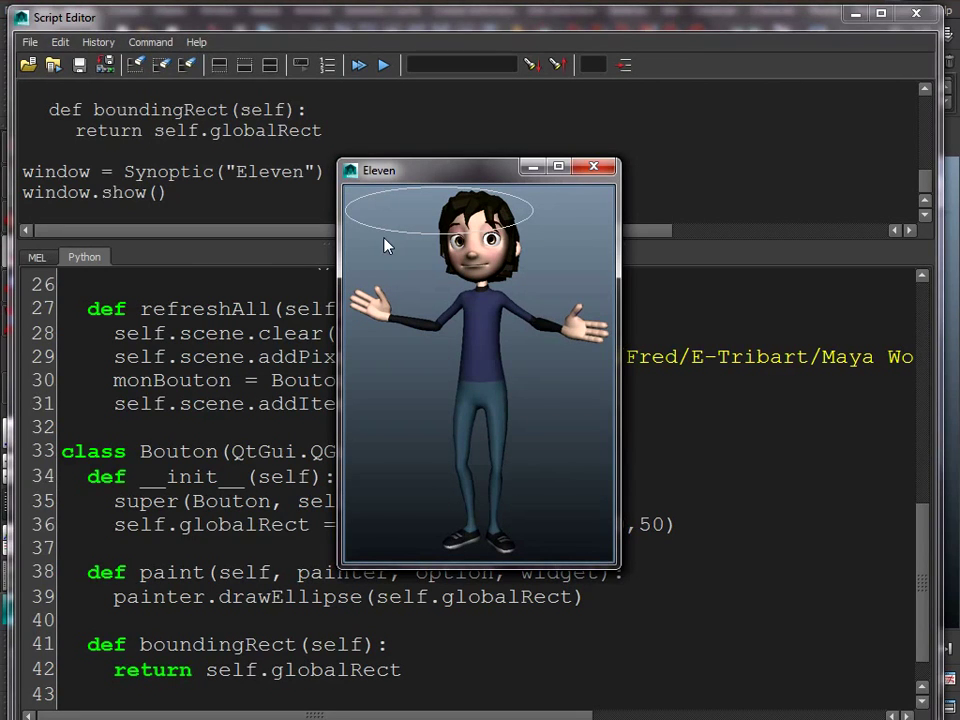
{"action": "left_click", "coordinate": [594, 166]}
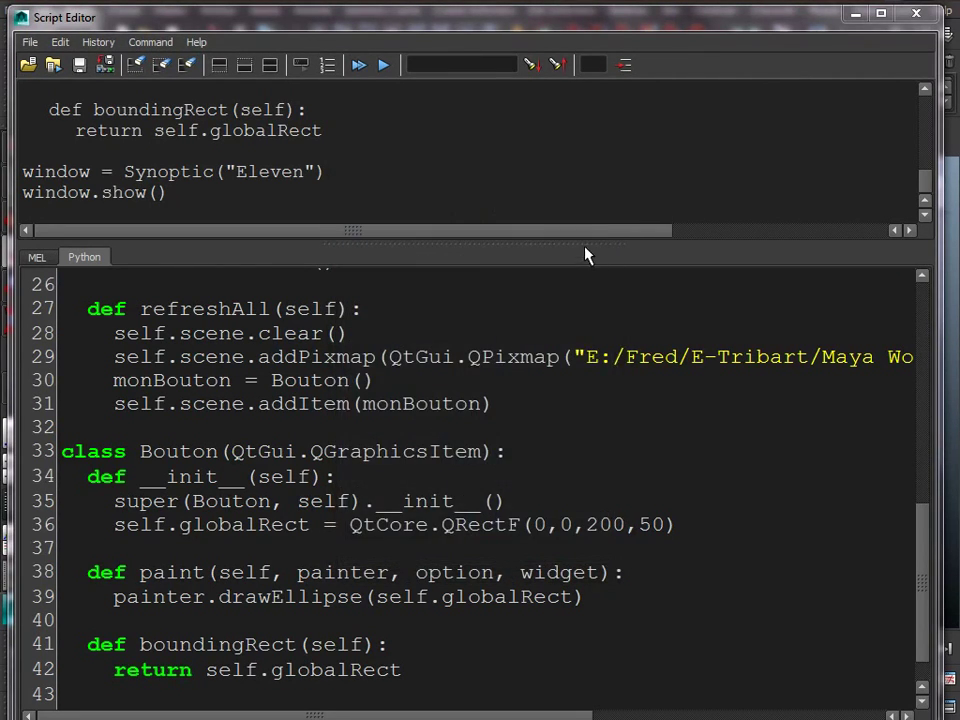
Change the rectangle width from 200 to 50 and rerun to get a circle.
{"action": "double_click", "coordinate": [605, 524]}
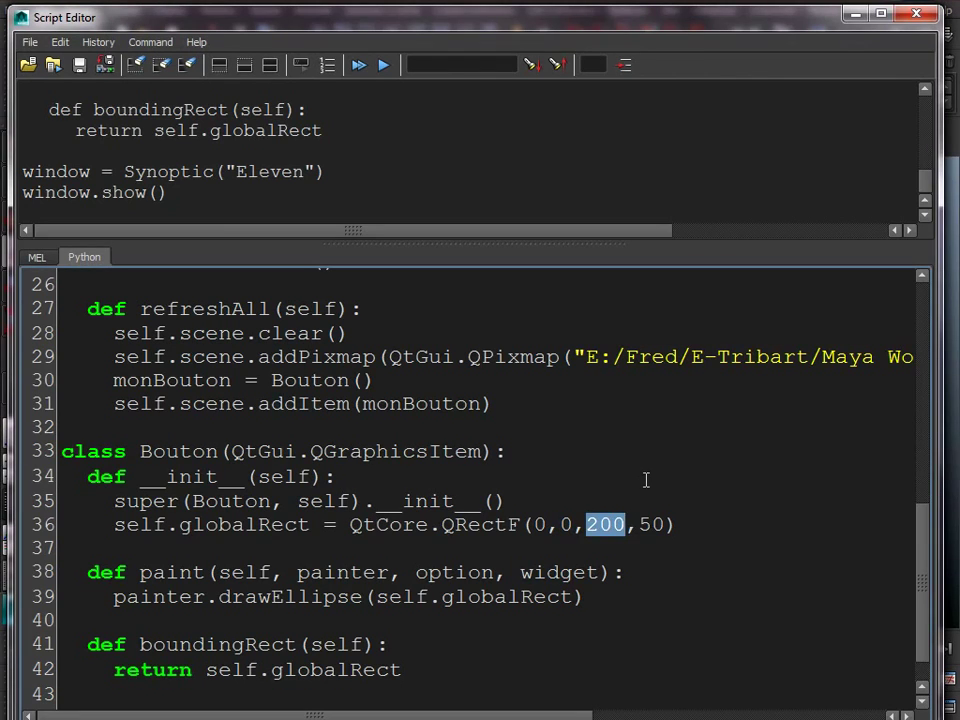
{"action": "type", "text": "50"}
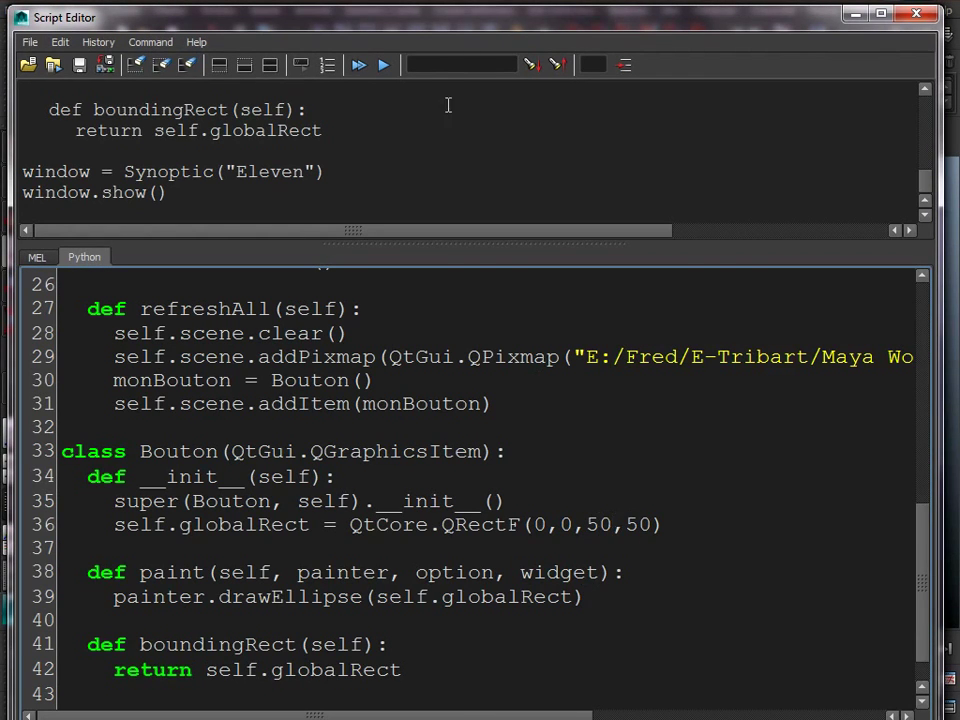
{"action": "left_click", "coordinate": [358, 64]}
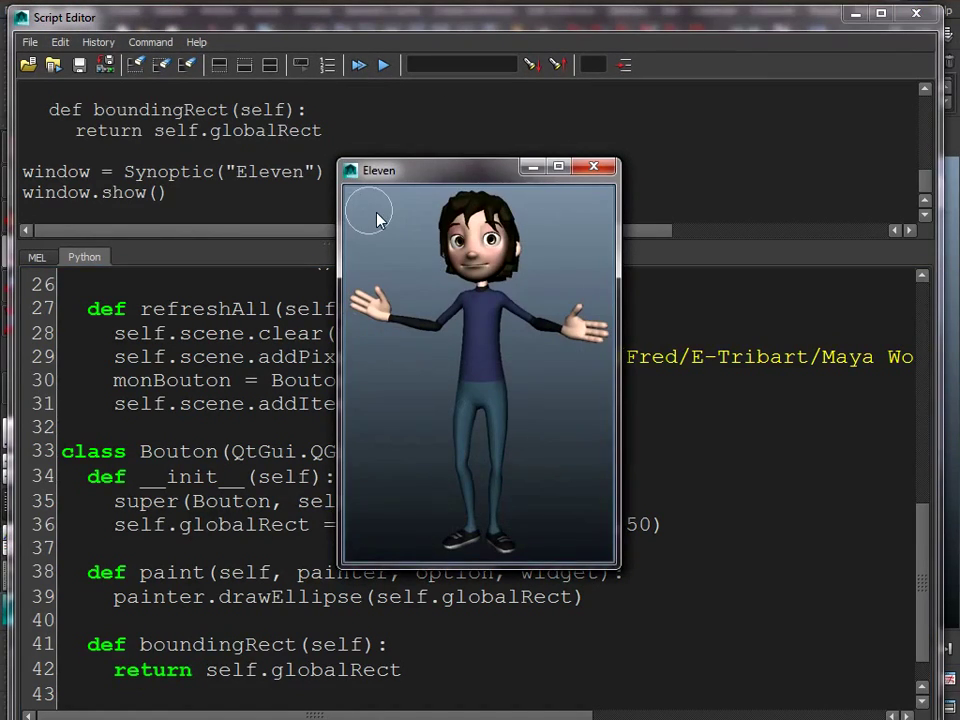
{"action": "left_click", "coordinate": [594, 166]}
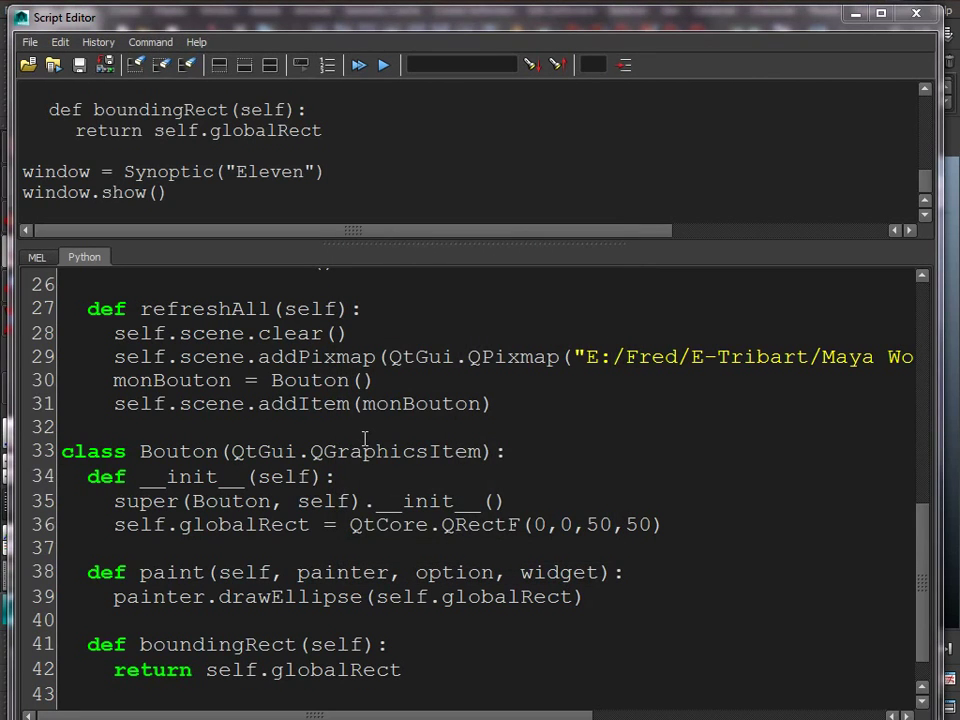
Add self.setPos(20,100) below the QRectF line and run to show the circle over the hand.
{"action": "left_click_drag", "start_coordinate": [535, 524], "coordinate": [567, 524]}
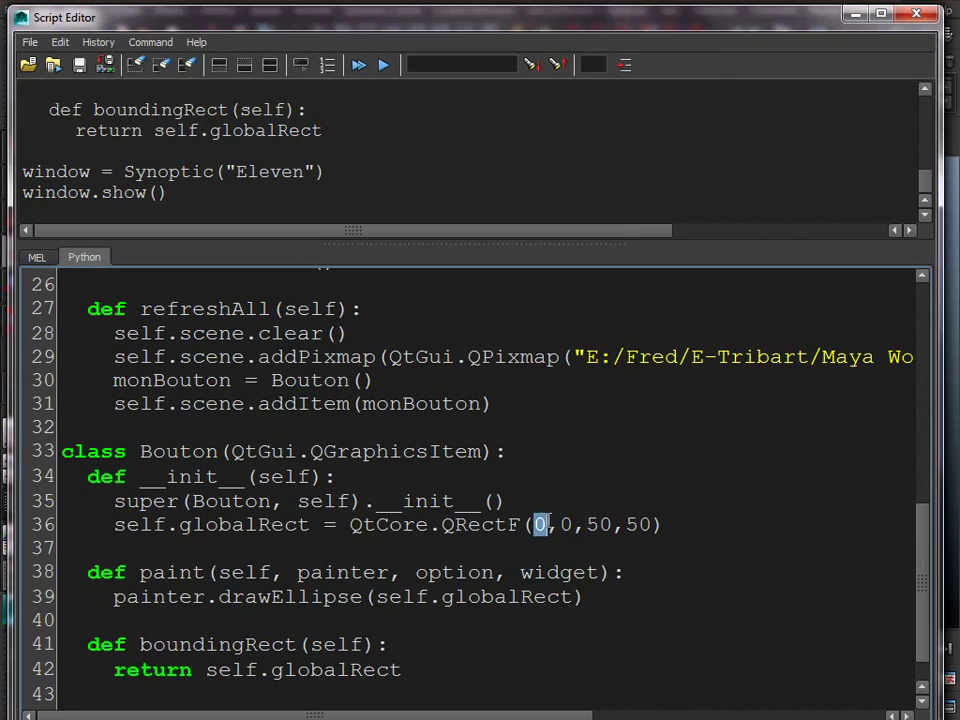
{"action": "left_click", "coordinate": [673, 519]}
{"action": "key", "text": "Return"}
{"action": "type", "text": "self.setPos"}
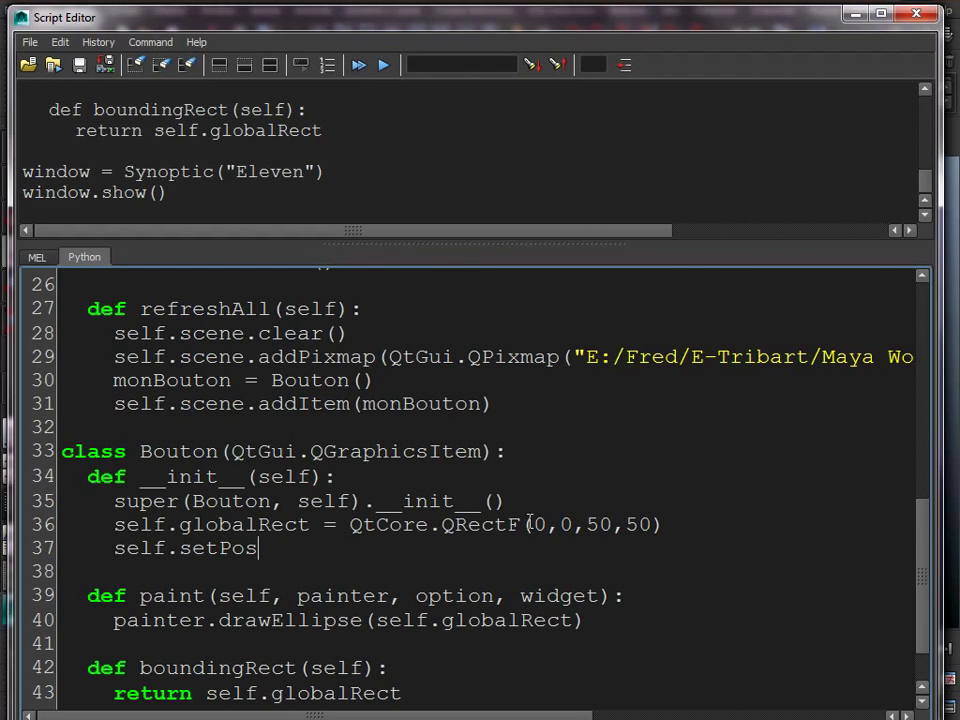
{"action": "left_click_drag", "start_coordinate": [533, 524], "coordinate": [648, 524]}
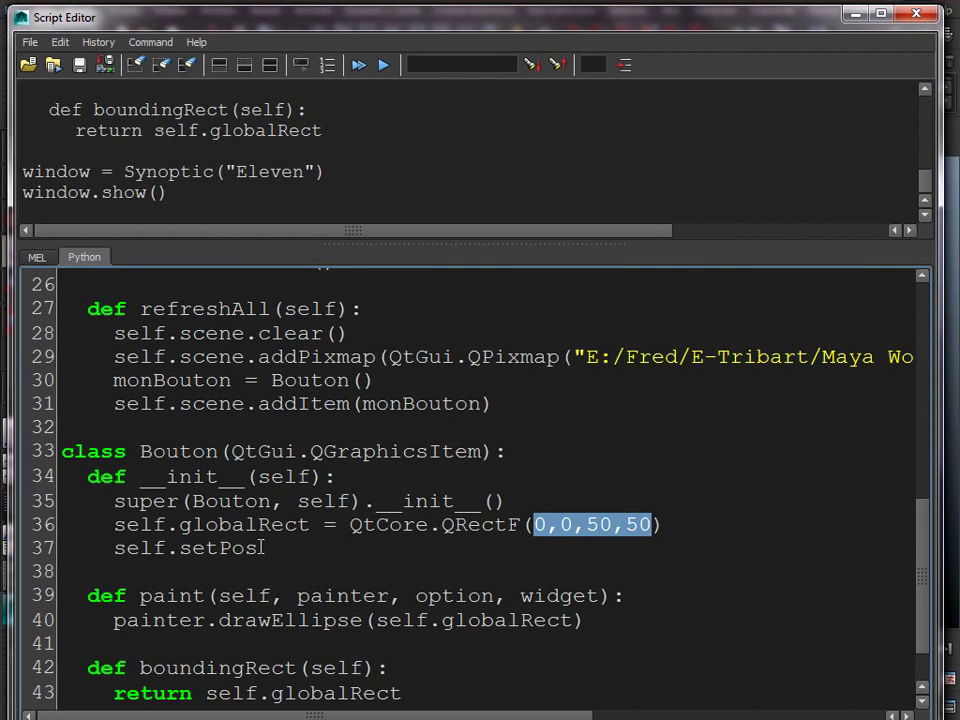
{"action": "left_click", "coordinate": [265, 548]}
{"action": "type", "text": "(20,100)"}
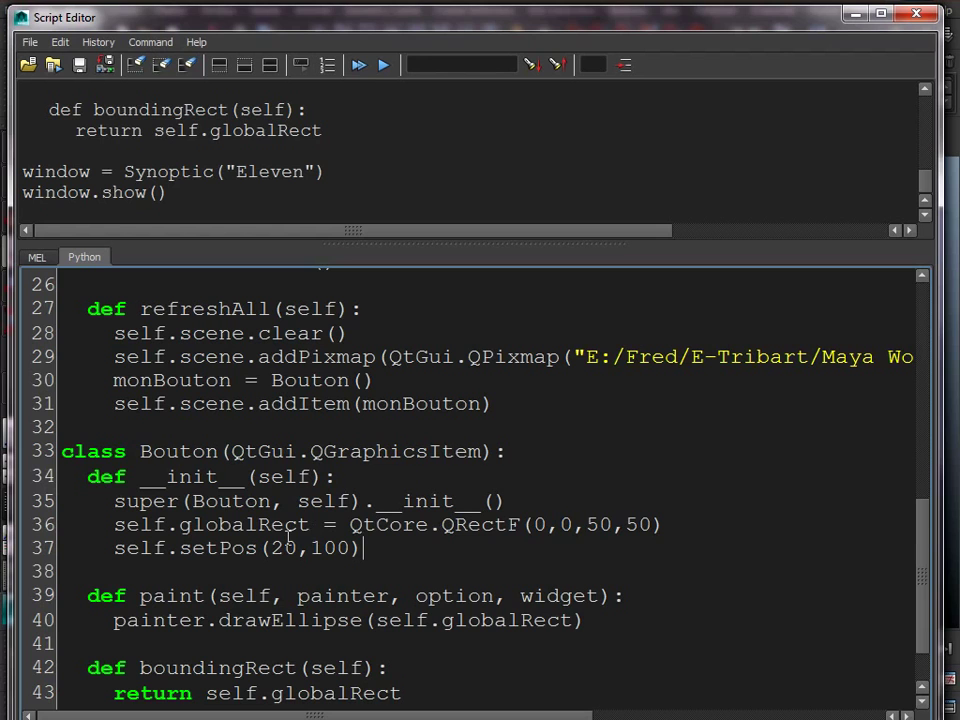
{"action": "left_click", "coordinate": [358, 64]}
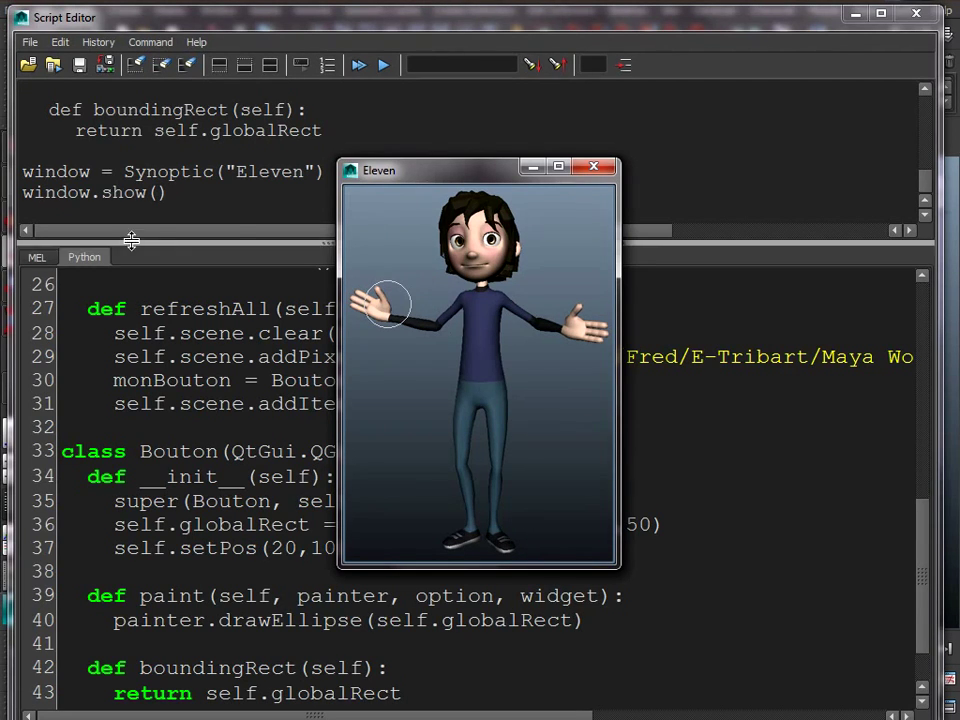
Add parent, size, X, Y parameters to Bouton and pass self, 30, 20, 100 in refreshAll.
{"action": "left_click", "coordinate": [596, 167]}
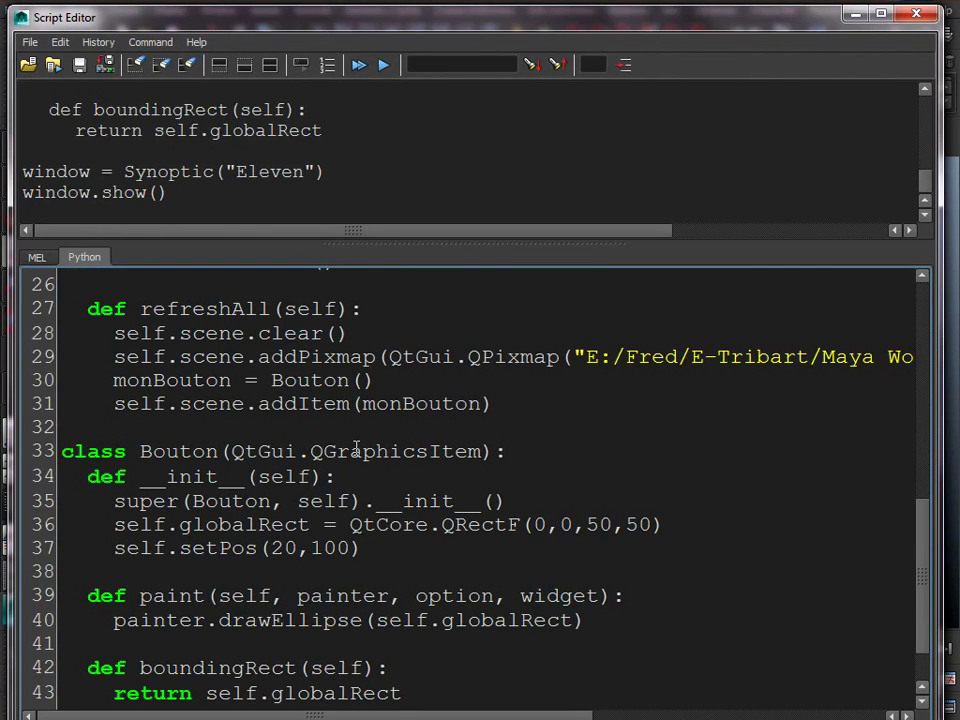
{"action": "type", "text": ", parent"}
{"action": "scroll", "coordinate": [320, 440], "scroll_direction": "up", "scroll_amount": 3}
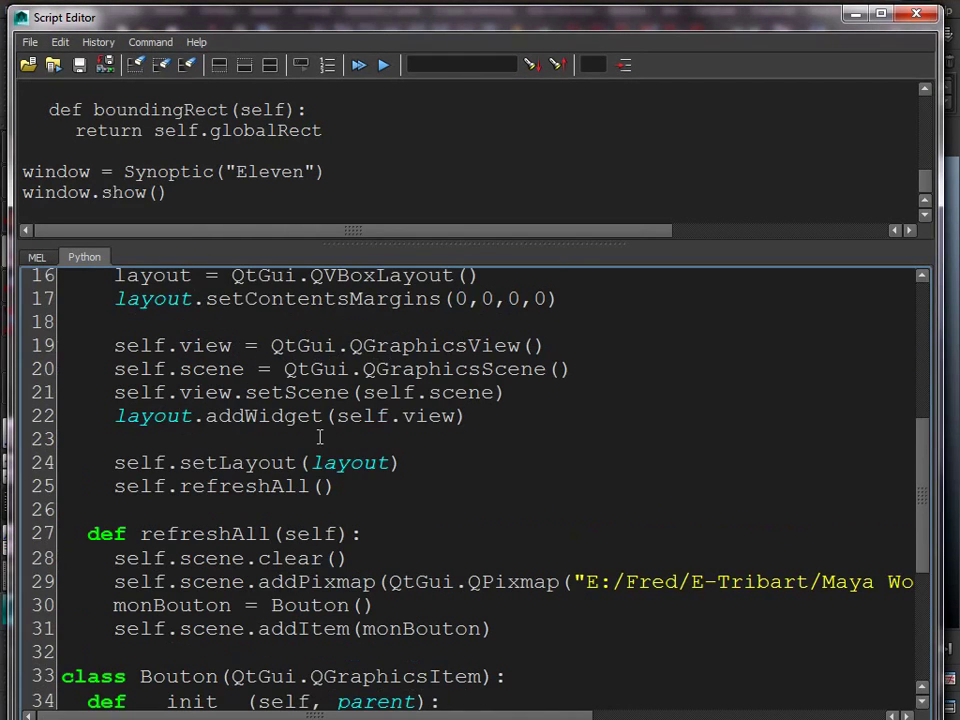
{"action": "scroll", "coordinate": [332, 410], "scroll_direction": "down", "scroll_amount": 2}
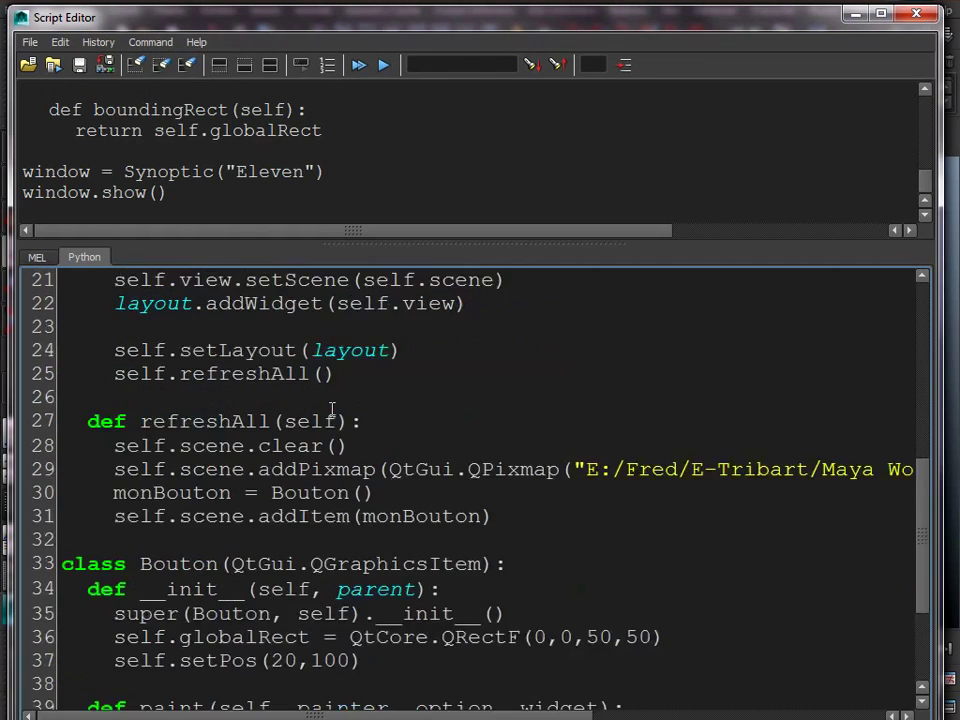
{"action": "scroll", "coordinate": [332, 410], "scroll_direction": "down", "scroll_amount": 1}
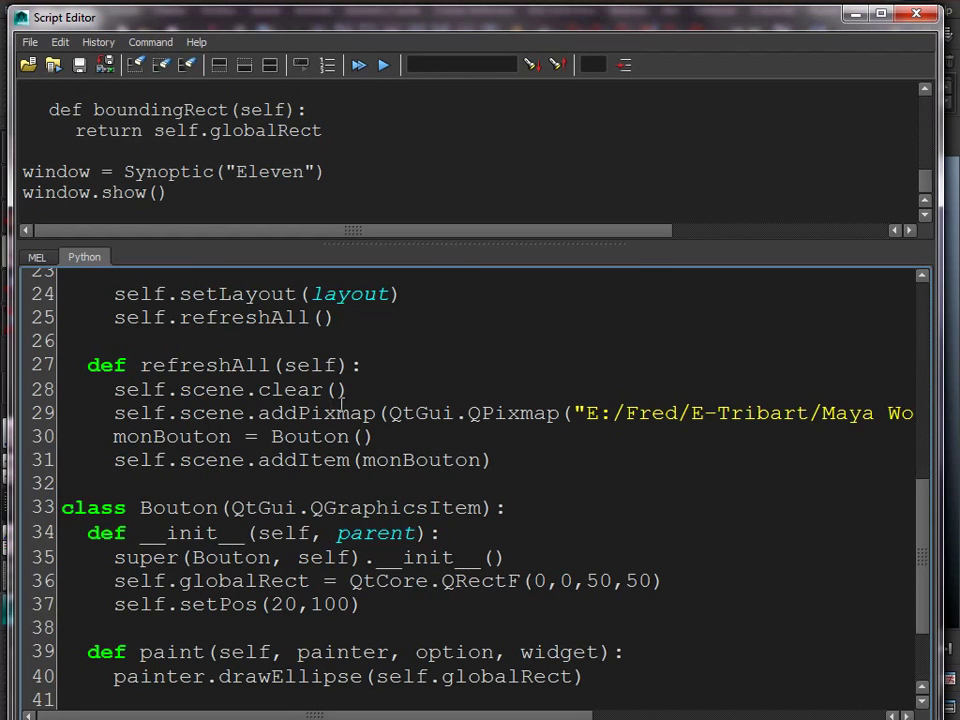
{"action": "type", "text": ", "}
{"action": "type", "text": "size, X, Y"}
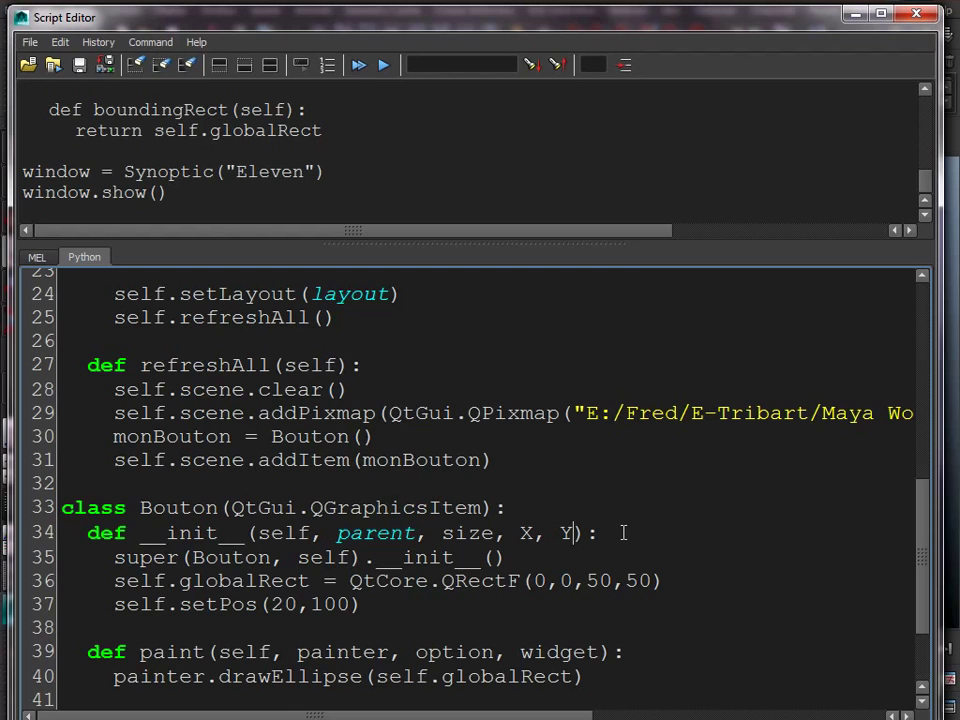
{"action": "left_click", "coordinate": [364, 437]}
{"action": "type", "text": "self"}
{"action": "type", "text": ", 30, "}
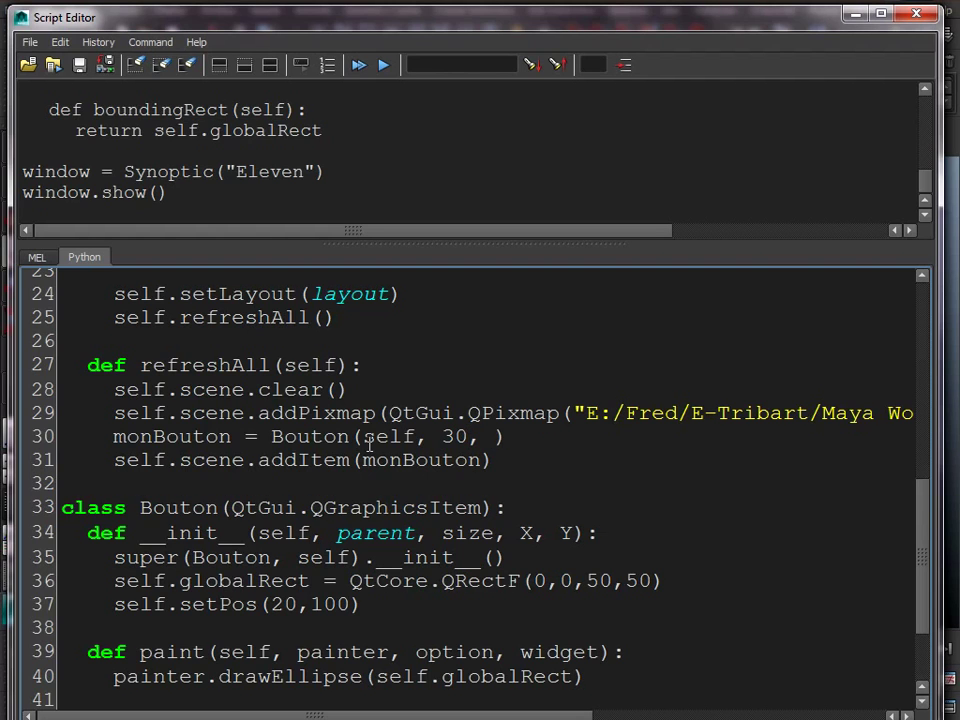
{"action": "type", "text": "20, 100"}
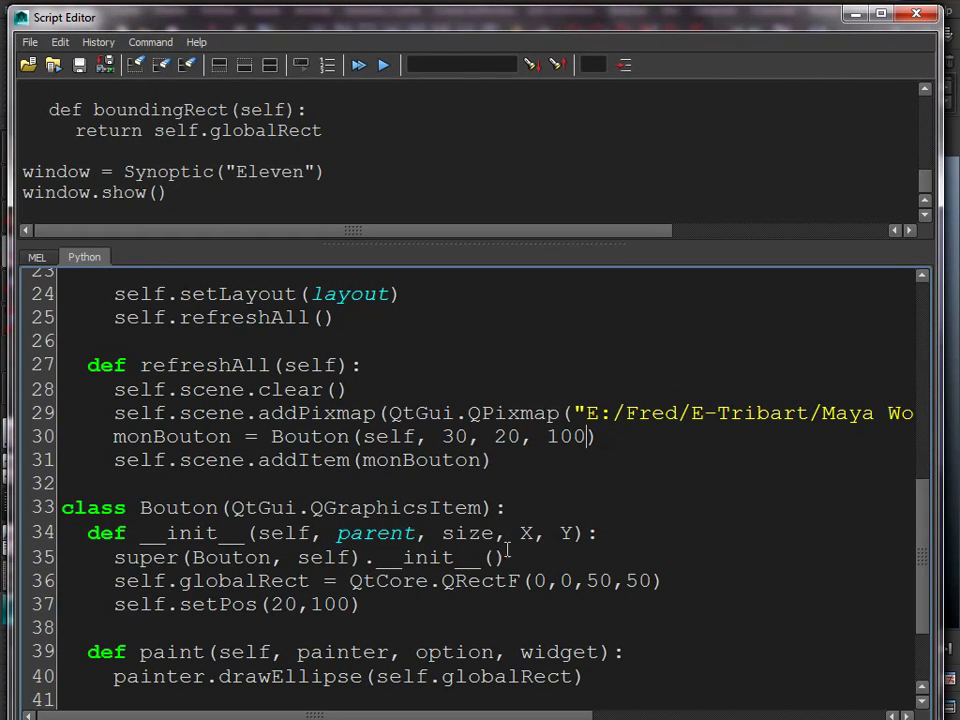
Store the parent in the constructor with self.parent = parent below the super call.
{"action": "left_click", "coordinate": [544, 553]}
{"action": "key", "text": "Return"}
{"action": "type", "text": "self.parent = parent"}
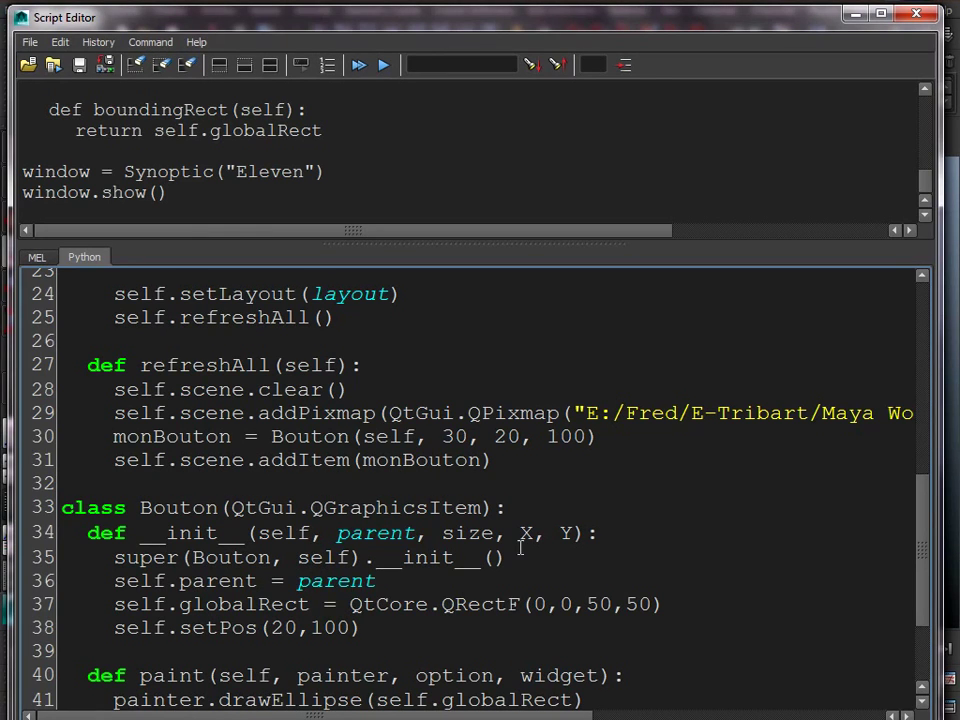
{"action": "double_click", "coordinate": [220, 581]}
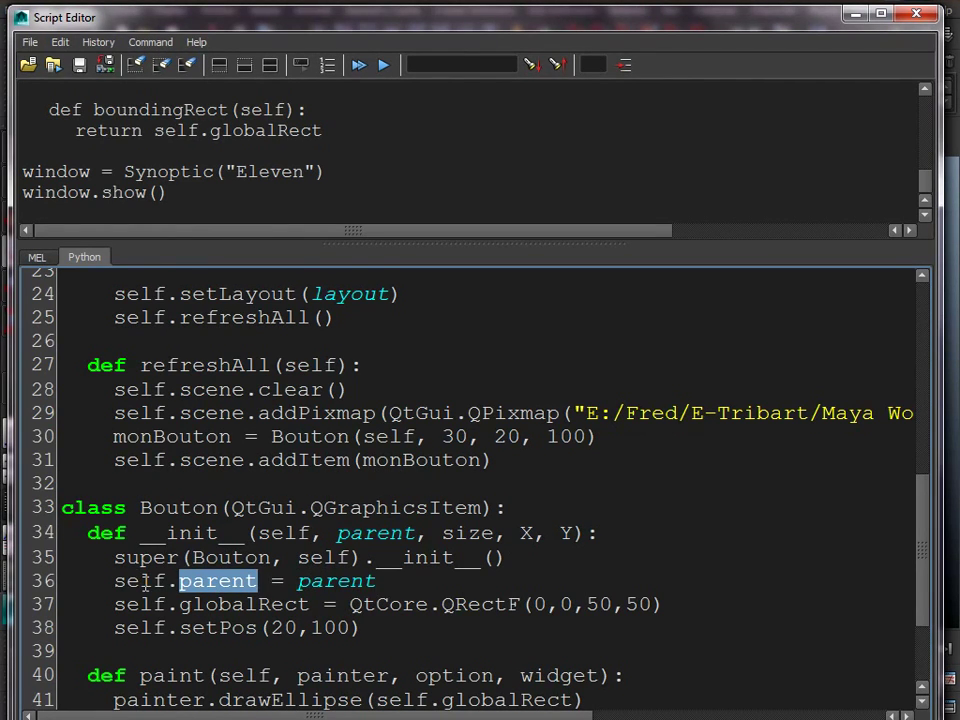
{"action": "scroll", "coordinate": [145, 583], "scroll_direction": "down", "scroll_amount": 1}
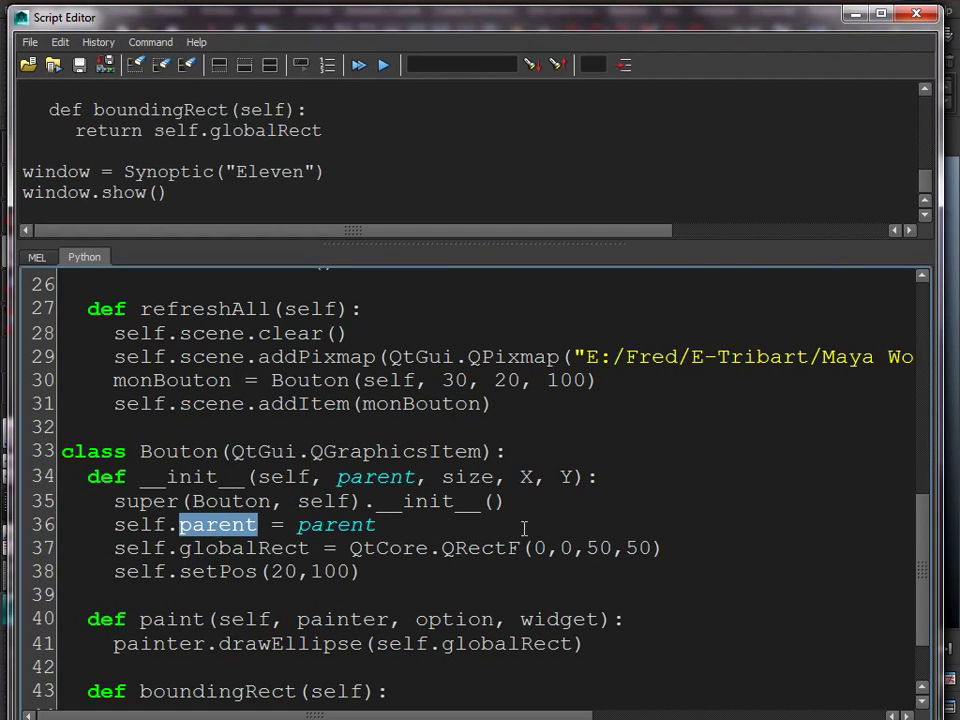
Replace QRectF's two 50s with size and setPos(20,100) with setPos(X,Y).
{"action": "double_click", "coordinate": [598, 548]}
{"action": "type", "text": "size"}
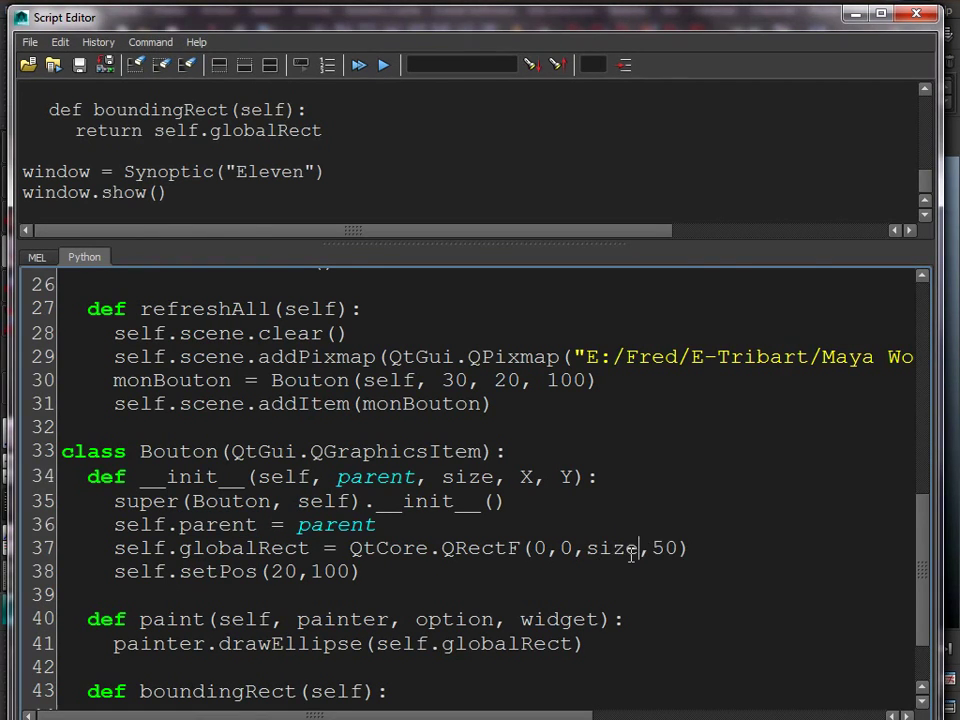
{"action": "double_click", "coordinate": [666, 548]}
{"action": "type", "text": "size"}
{"action": "double_click", "coordinate": [290, 571]}
{"action": "type", "text": "X"}
{"action": "double_click", "coordinate": [316, 571]}
{"action": "type", "text": "Y"}
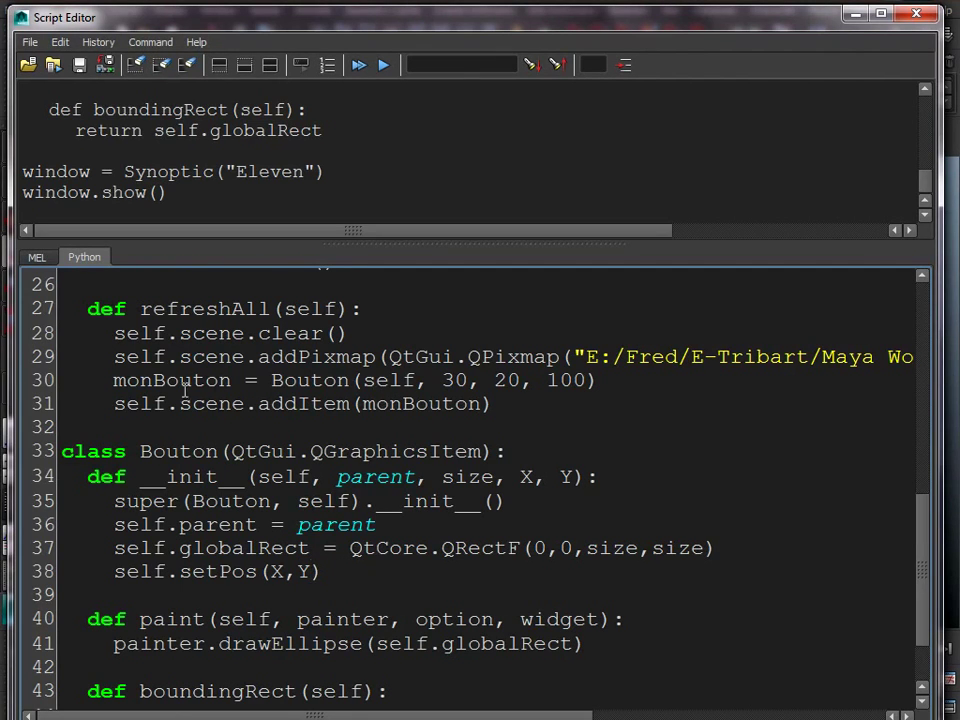
Add self.parent.scene.addItem(self) on a new line after setPos(X,Y) in the Bouton constructor.
{"action": "left_click_drag", "start_coordinate": [140, 380], "coordinate": [508, 381]}
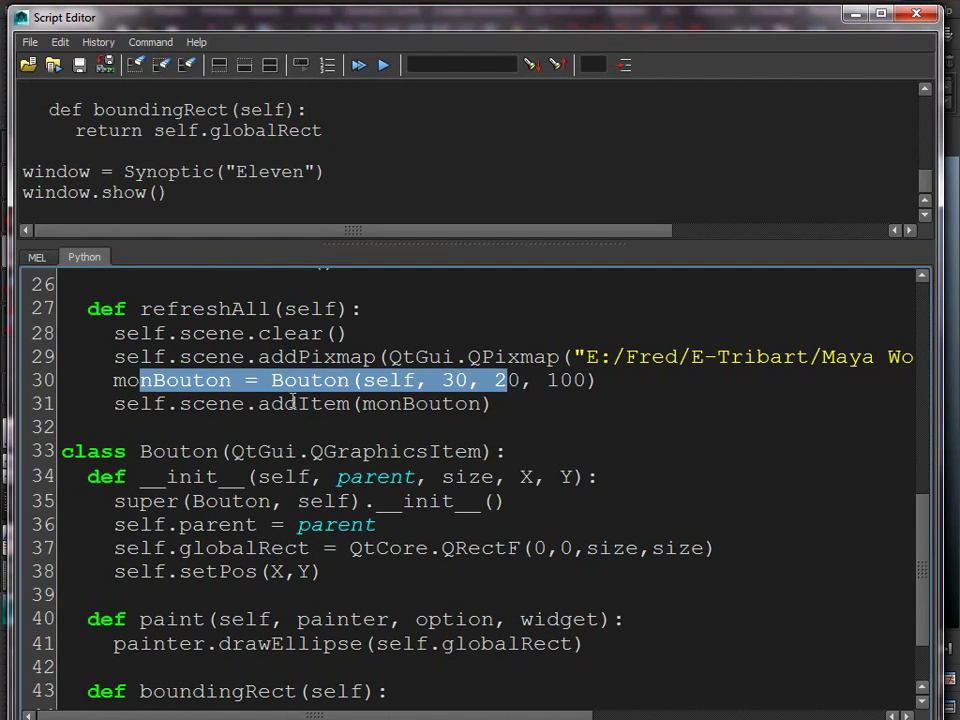
{"action": "left_click_drag", "start_coordinate": [512, 401], "coordinate": [118, 410]}
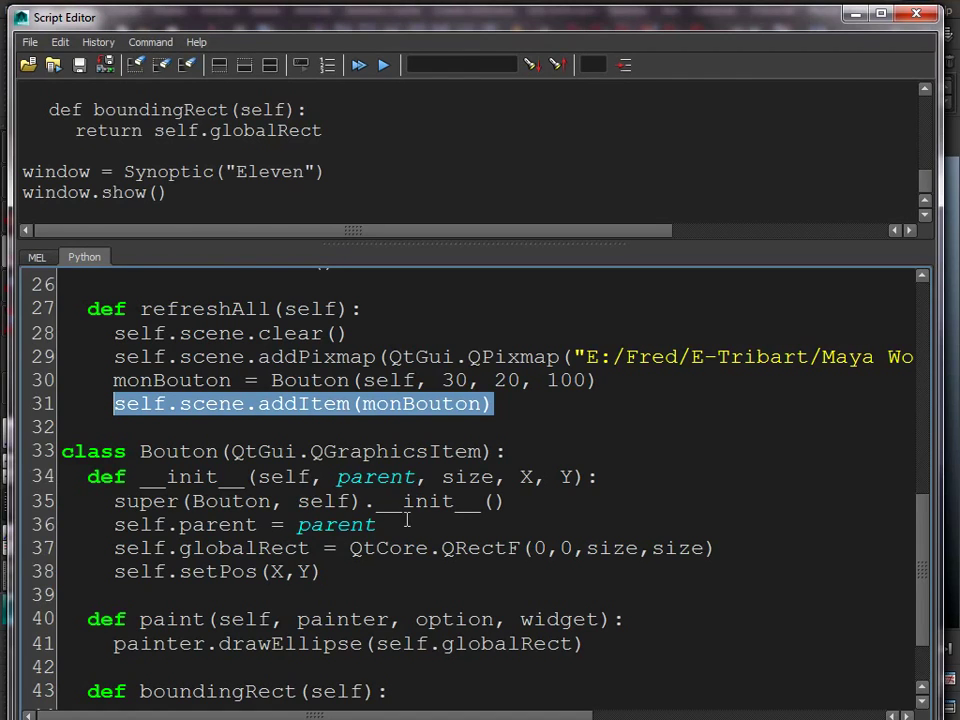
{"action": "left_click", "coordinate": [385, 568]}
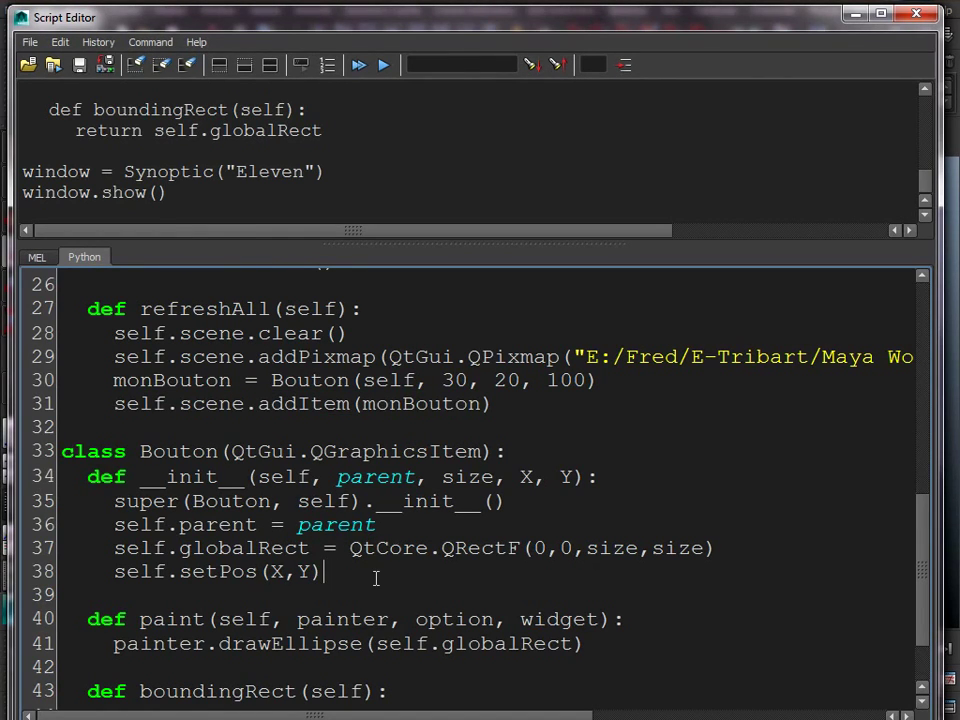
{"action": "key", "text": "Return"}
{"action": "type", "text": "self"}
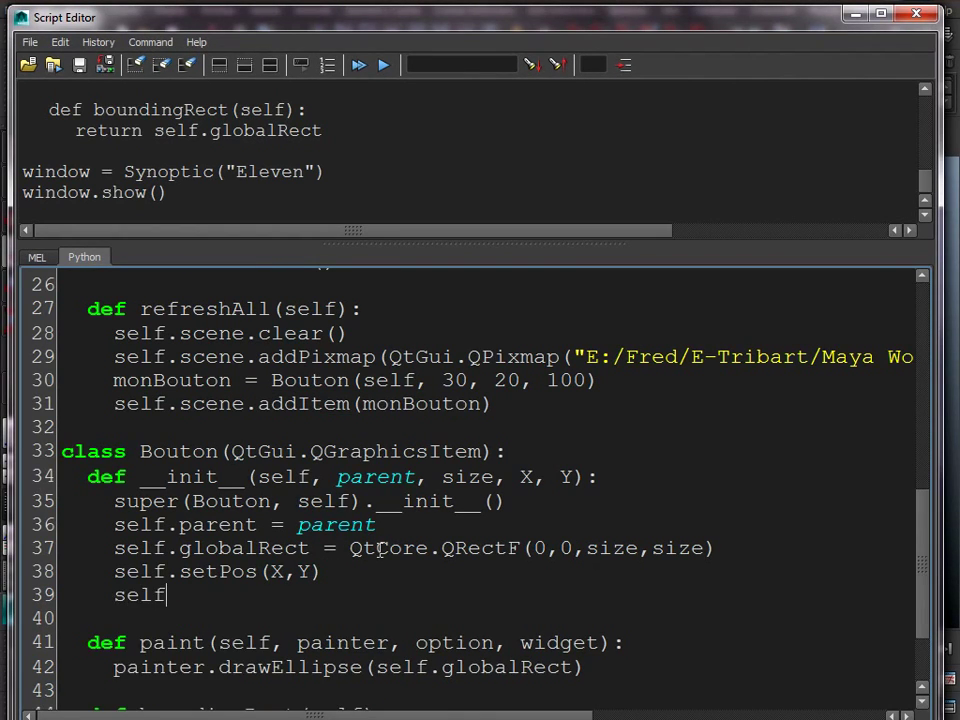
{"action": "type", "text": ".parent"}
{"action": "type", "text": ".scene.addItem(self)"}
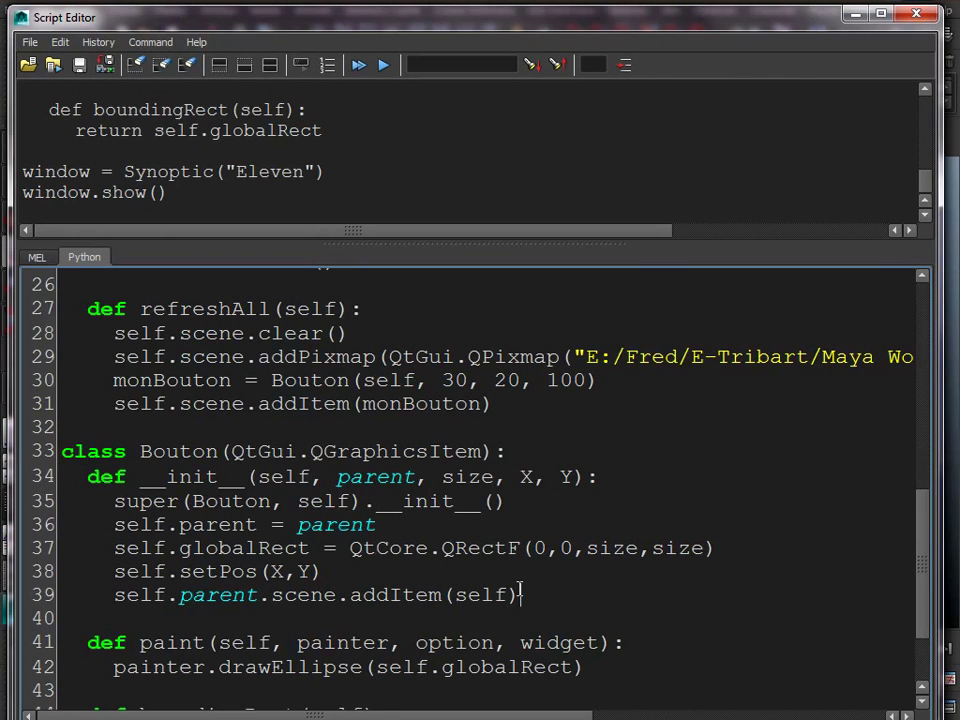
Delete the old addItem line and the 'monBouton = ' assignment in refreshAll.
{"action": "left_click_drag", "start_coordinate": [510, 403], "coordinate": [48, 403]}
{"action": "key", "text": "BackSpace"}
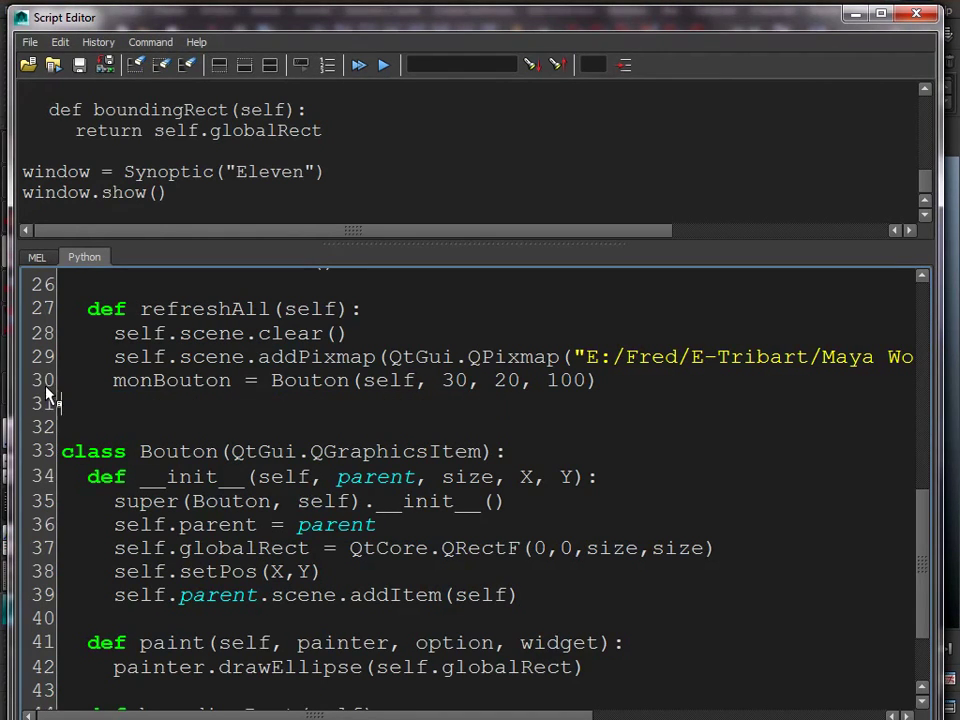
{"action": "key", "text": "BackSpace"}
{"action": "double_click", "coordinate": [160, 381]}
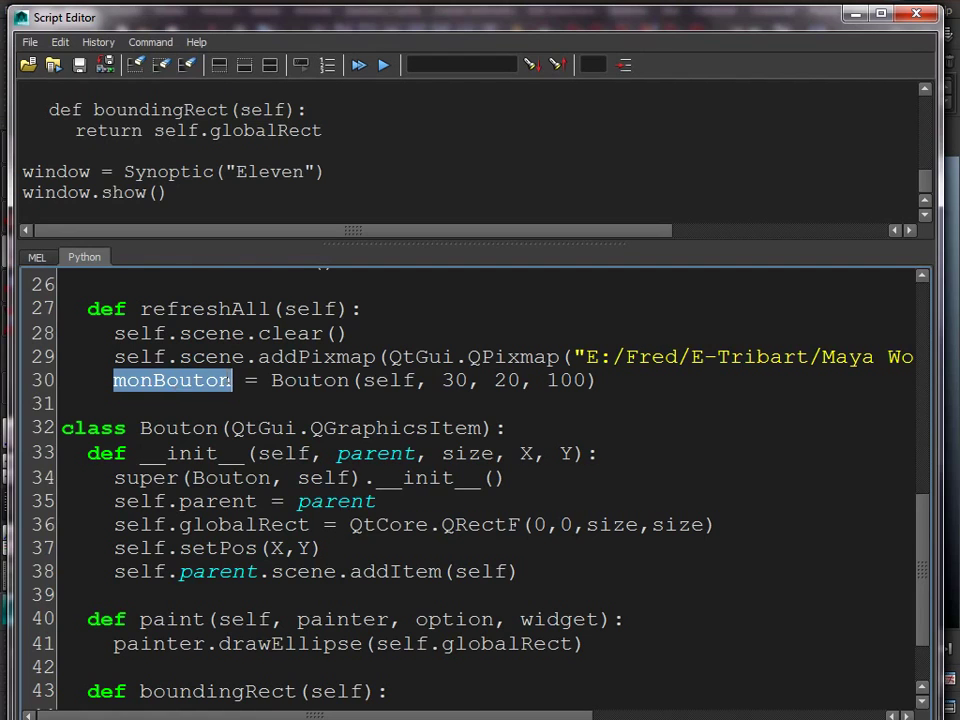
{"action": "left_click", "coordinate": [271, 381]}
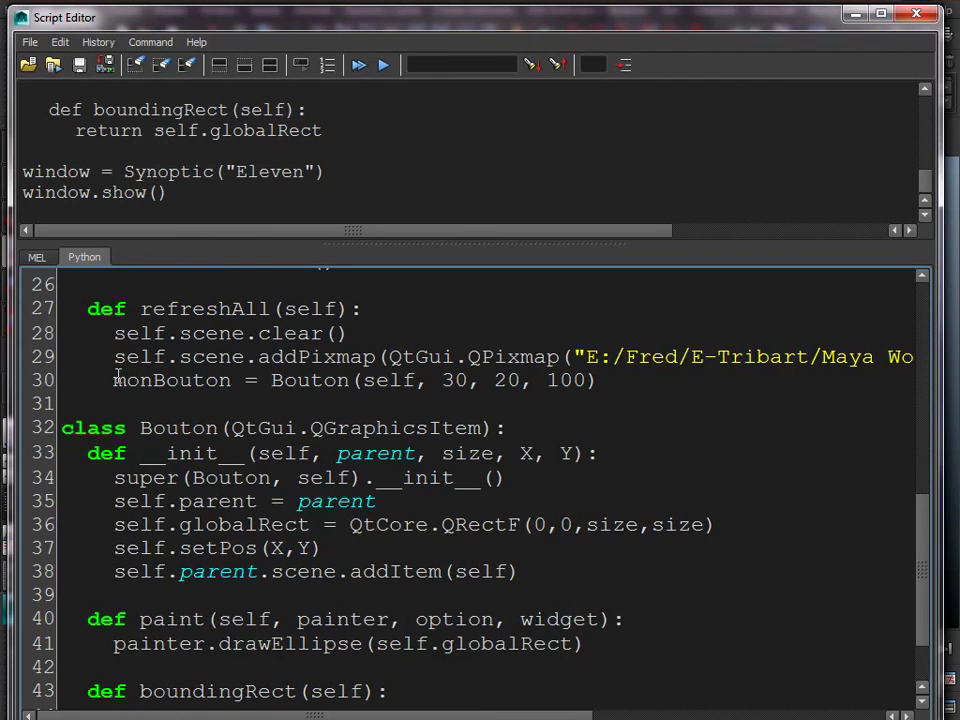
{"action": "left_click", "coordinate": [112, 380], "text": "shift"}
{"action": "key", "text": "BackSpace"}
Duplicate the Bouton(self, 30, 20, 100) line below itself.
{"action": "left_click_drag", "start_coordinate": [454, 384], "coordinate": [118, 381]}
{"action": "key", "text": "ctrl+c"}
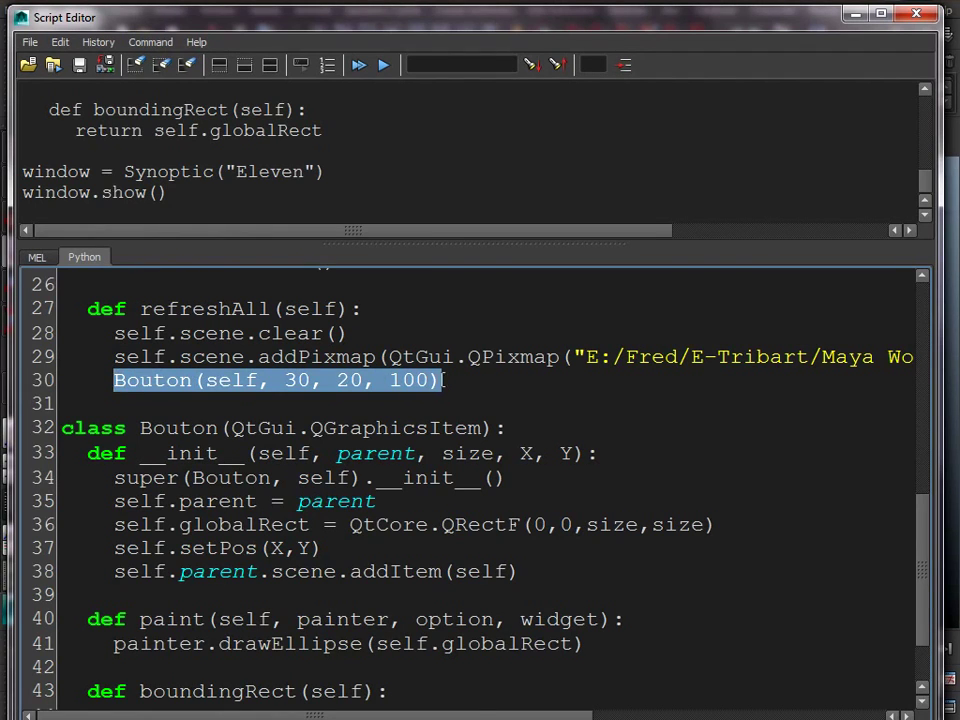
{"action": "left_click", "coordinate": [476, 380]}
{"action": "key", "text": "Return"}
{"action": "key", "text": "ctrl+v"}
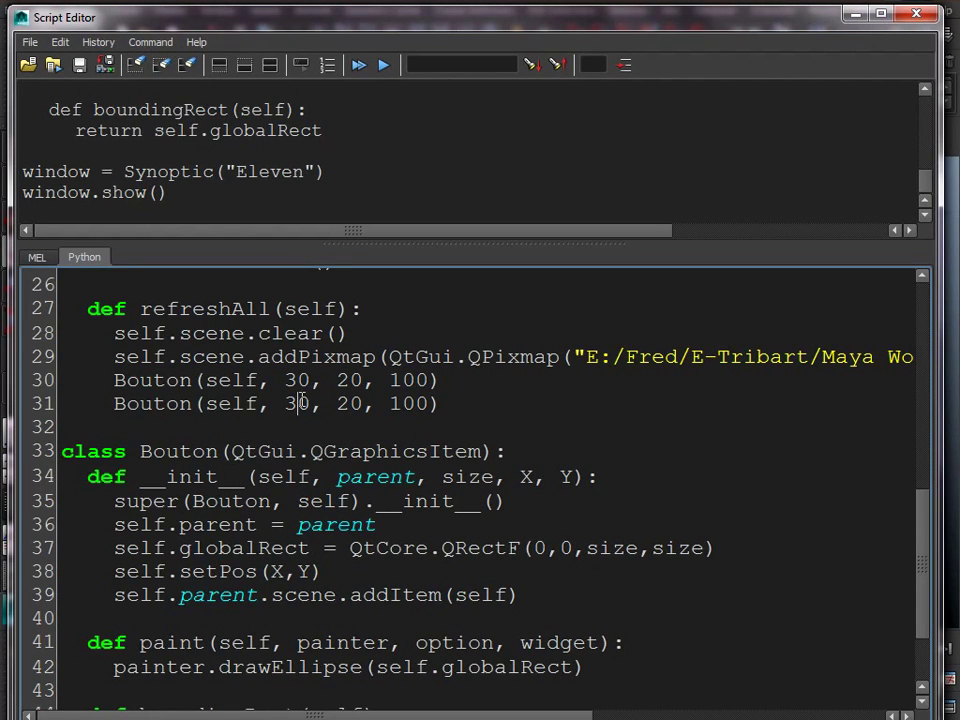
Change the copy to Bouton(self, 50, 200, 350) and run the script to preview both circles.
{"action": "double_click", "coordinate": [298, 404]}
{"action": "type", "text": "50"}
{"action": "left_click", "coordinate": [349, 403]}
{"action": "type", "text": "0"}
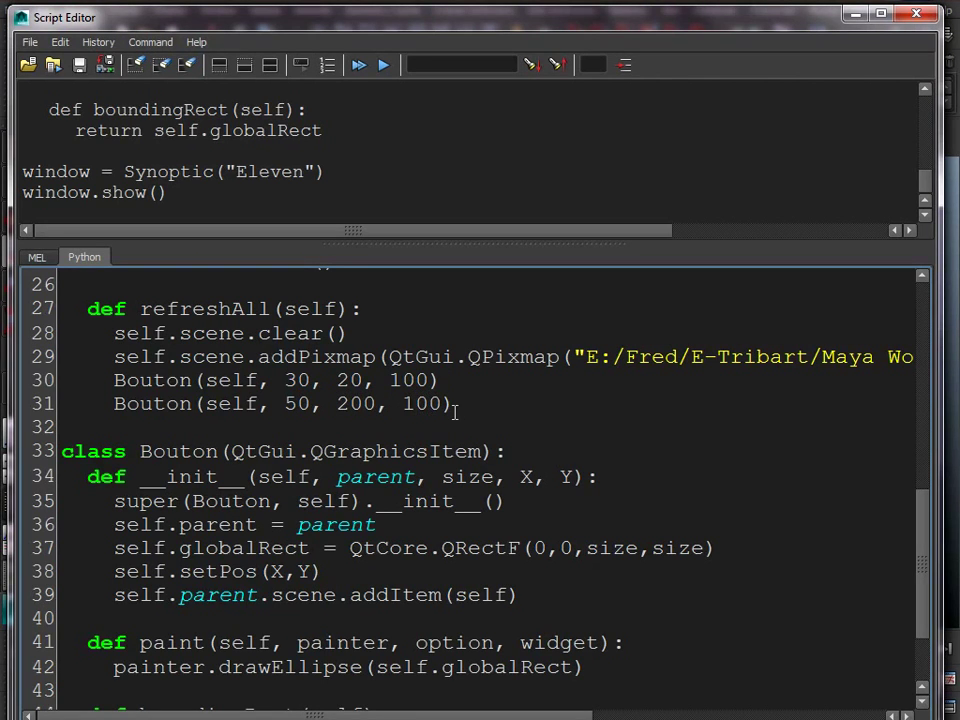
{"action": "key", "text": "BackSpace"}
{"action": "type", "text": "335"}
{"action": "left_click", "coordinate": [429, 403]}
{"action": "key", "text": "BackSpace"}
{"action": "left_click", "coordinate": [447, 403]}
{"action": "key", "text": "BackSpace"}
{"action": "left_click", "coordinate": [358, 64]}
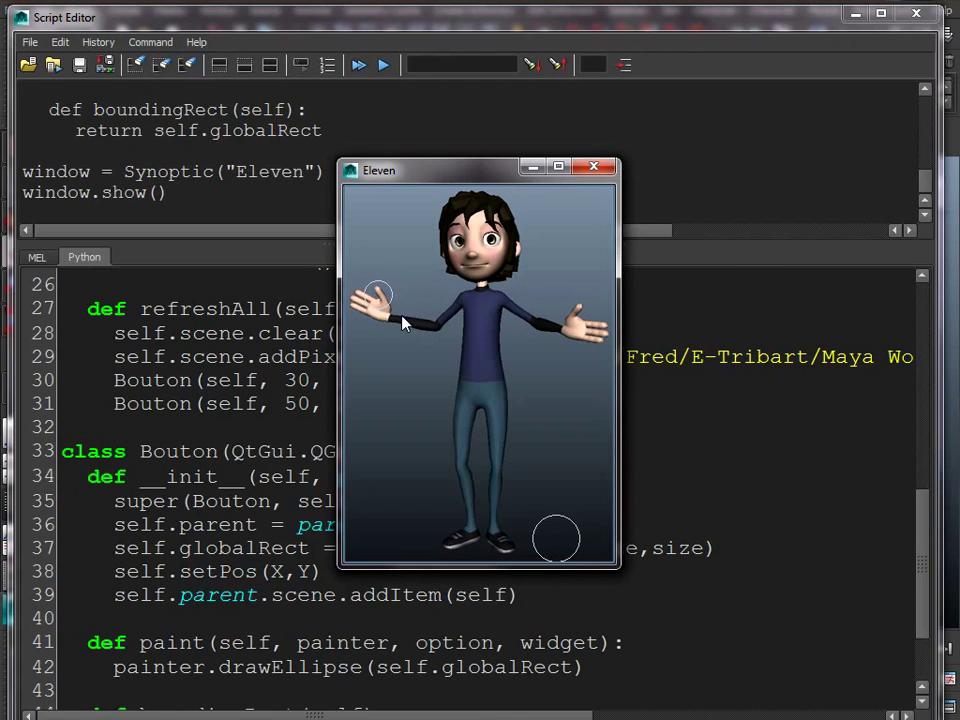
Move the second button to Y 300, rerun to check its placement, then close the preview.
{"action": "left_click", "coordinate": [594, 167]}
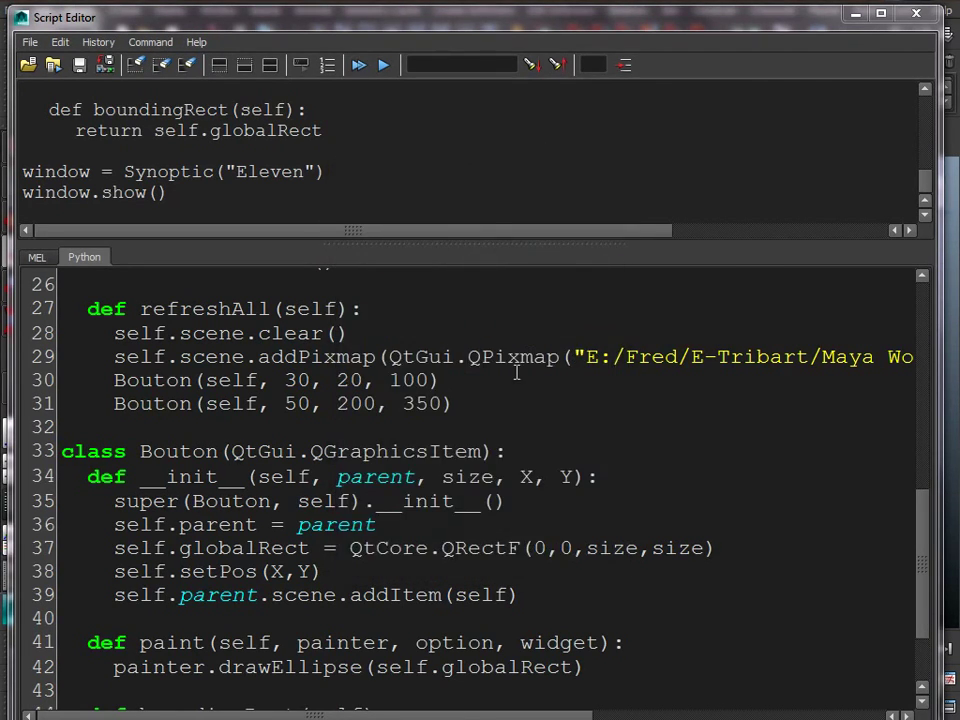
{"action": "left_click", "coordinate": [431, 403]}
{"action": "key", "text": "BackSpace"}
{"action": "type", "text": "0"}
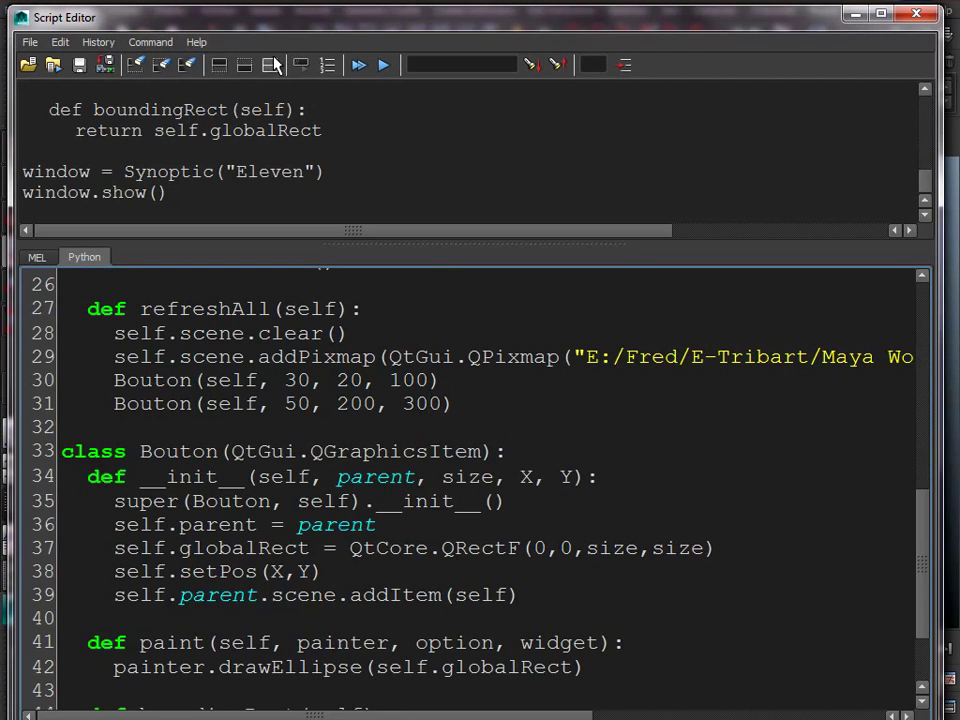
{"action": "left_click", "coordinate": [359, 65]}
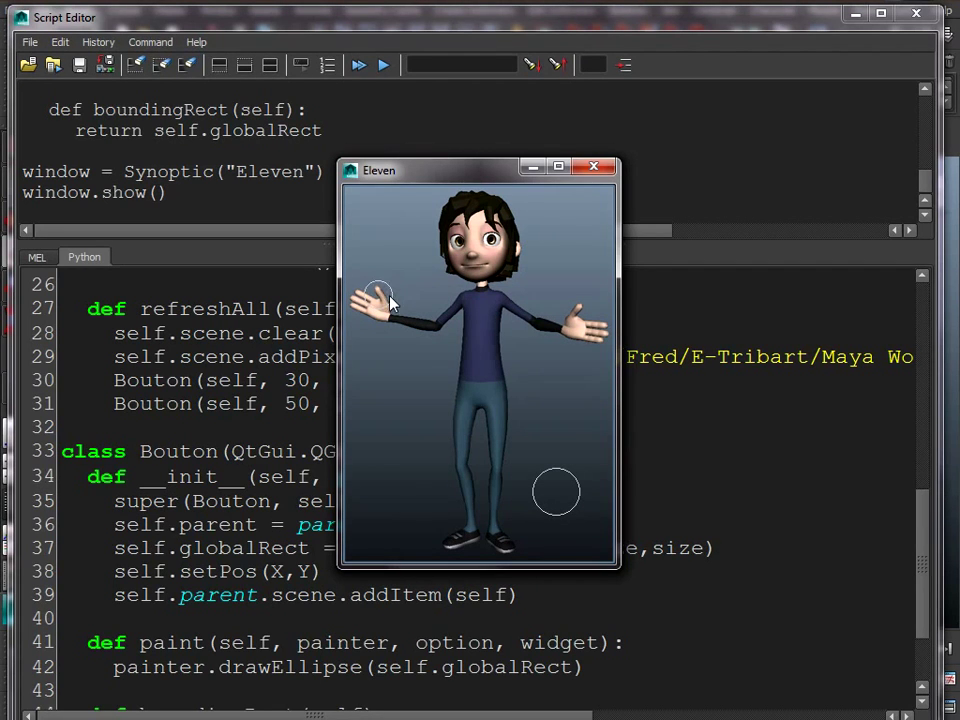
{"action": "left_click", "coordinate": [594, 166]}
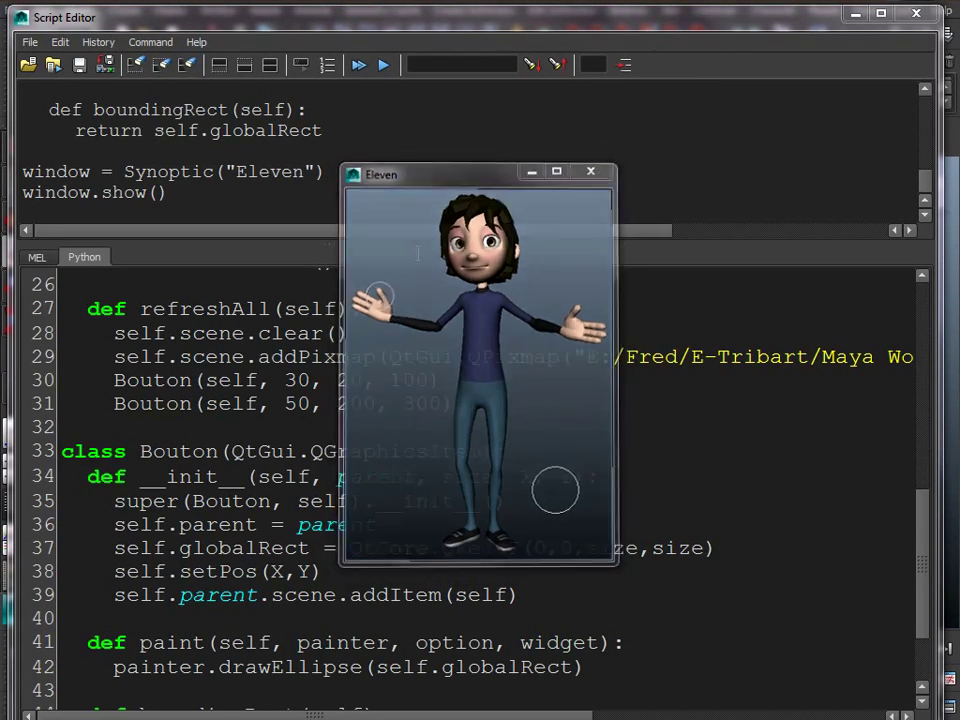
{"action": "scroll", "coordinate": [298, 510], "scroll_direction": "down", "scroll_amount": 2}
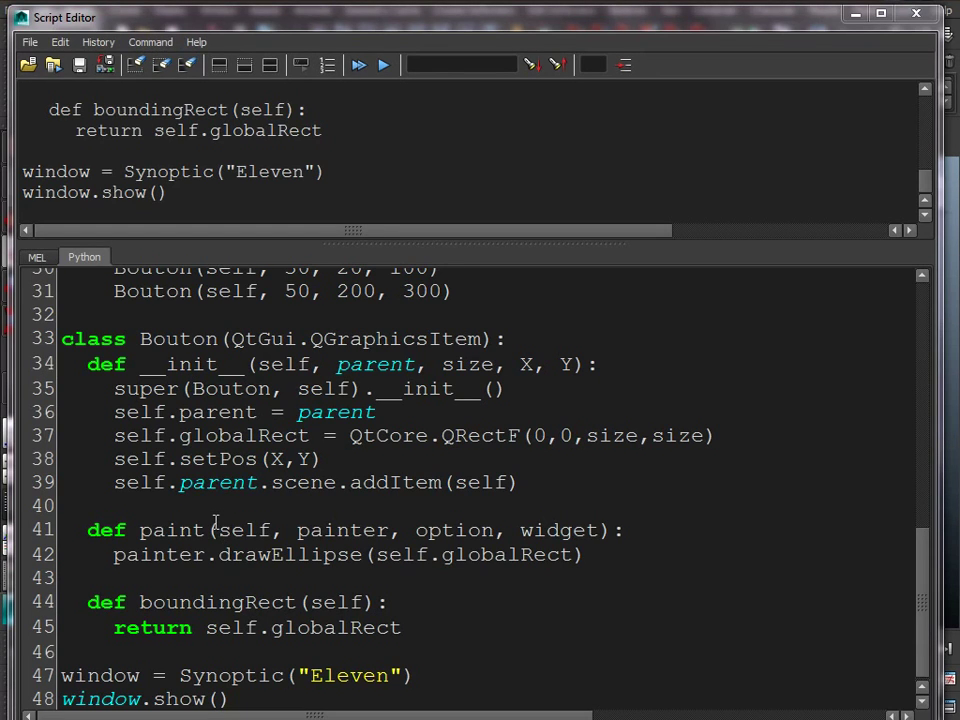
Below setWindowTitle, add self.pen = QtGui.QPen() and set its width to 2.
{"action": "scroll", "coordinate": [217, 520], "scroll_direction": "up", "scroll_amount": 5}
{"action": "scroll", "coordinate": [217, 520], "scroll_direction": "up", "scroll_amount": 2}
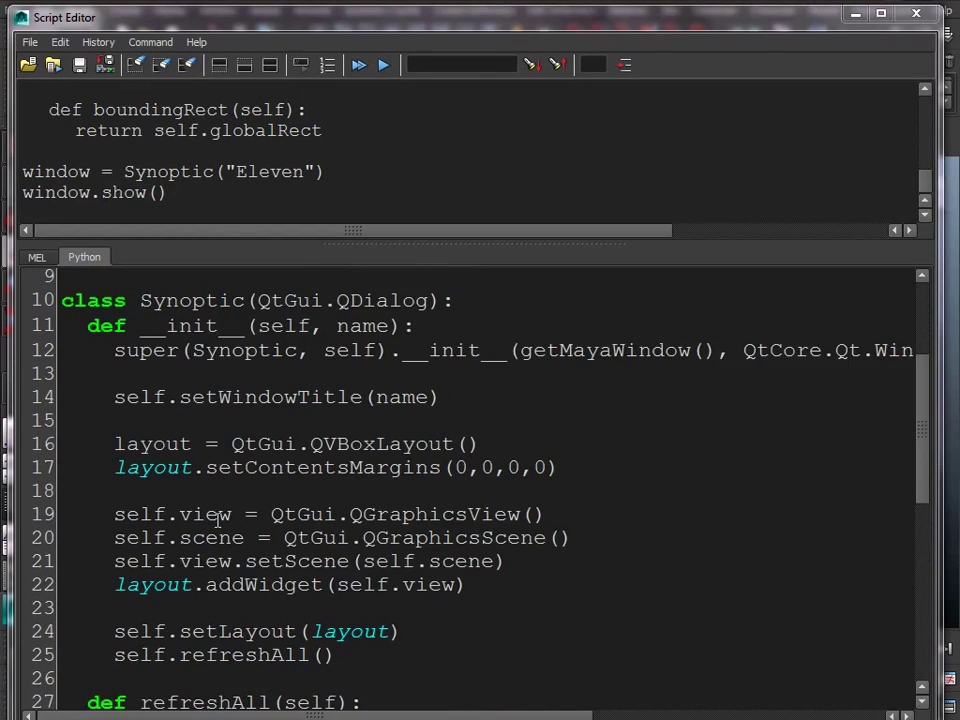
{"action": "scroll", "coordinate": [217, 520], "scroll_direction": "down", "scroll_amount": 1}
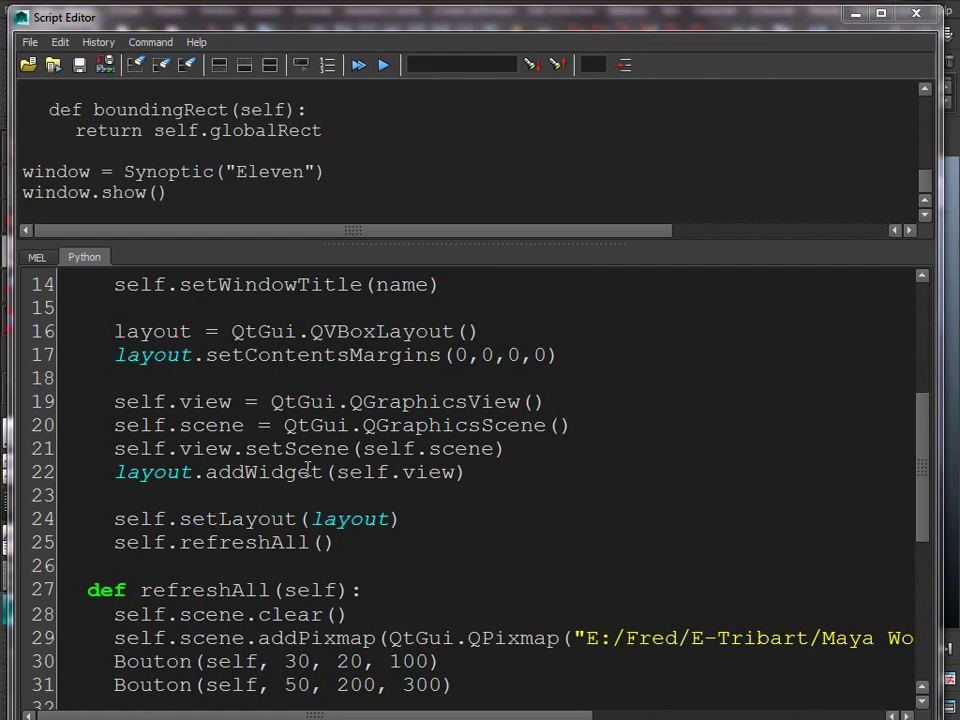
{"action": "scroll", "coordinate": [317, 467], "scroll_direction": "up", "scroll_amount": 2}
{"action": "left_click", "coordinate": [546, 463]}
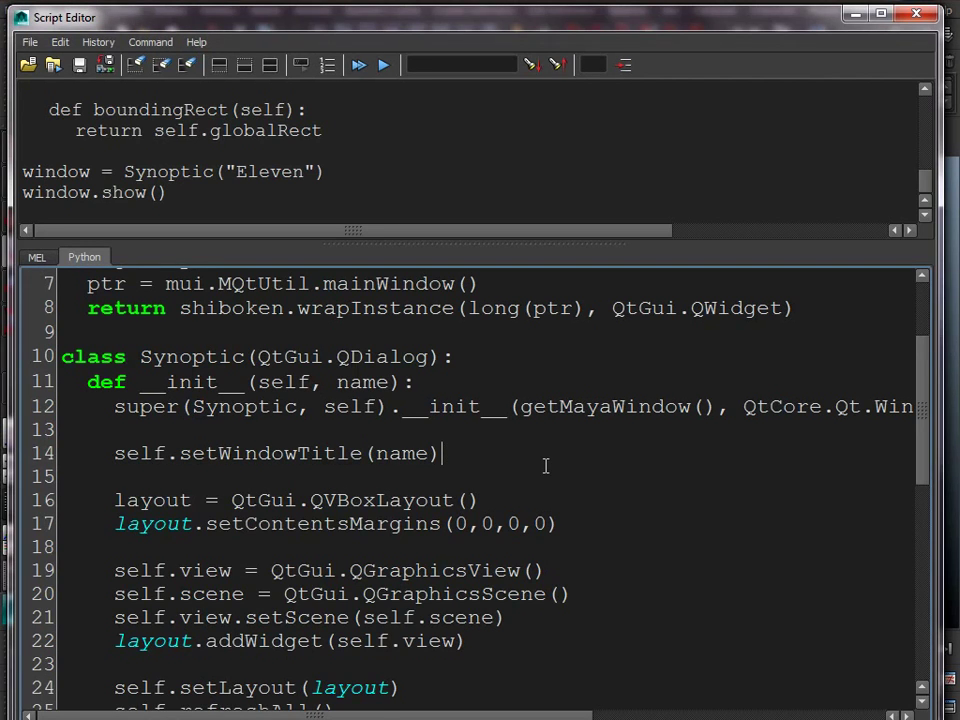
{"action": "key", "text": "Return"}
{"action": "key", "text": "Return"}
{"action": "type", "text": "self.pen = QtGui."}
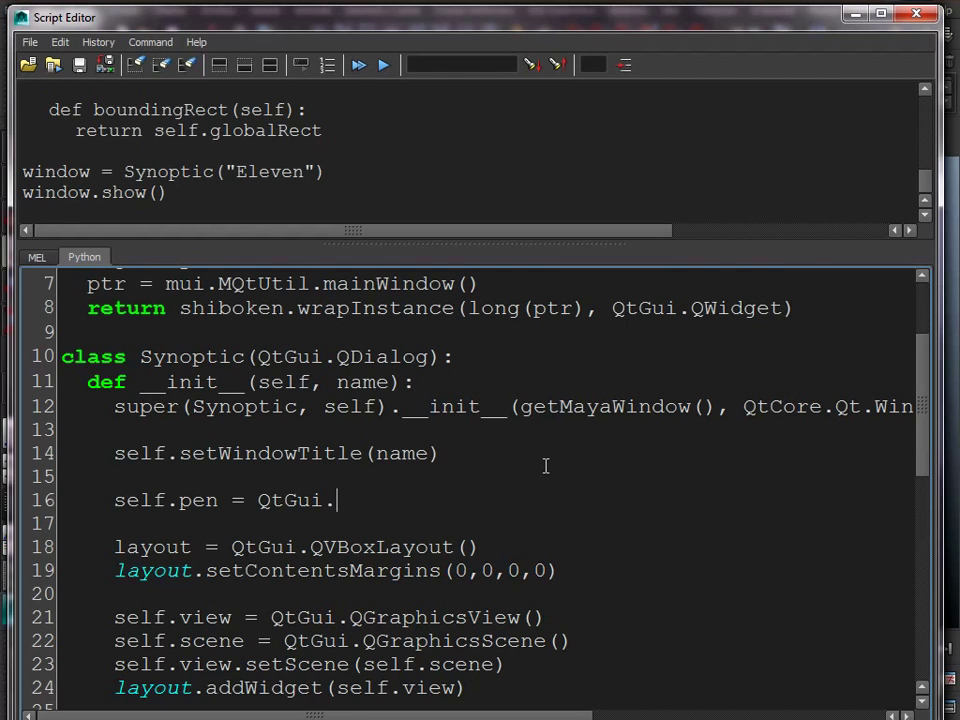
{"action": "type", "text": "QPen()"}
{"action": "key", "text": "Return"}
{"action": "type", "text": "self.pen.setWidth(2)"}
Set the pen colour with self.pen.setColor(QtGui.QColor(255,243,49)).
{"action": "key", "text": "Return"}
{"action": "type", "text": "seflf.set"}
{"action": "key", "text": "BackSpace"}
{"action": "key", "text": "BackSpace"}
{"action": "key", "text": "BackSpace"}
{"action": "type", "text": "pen.setCo"}
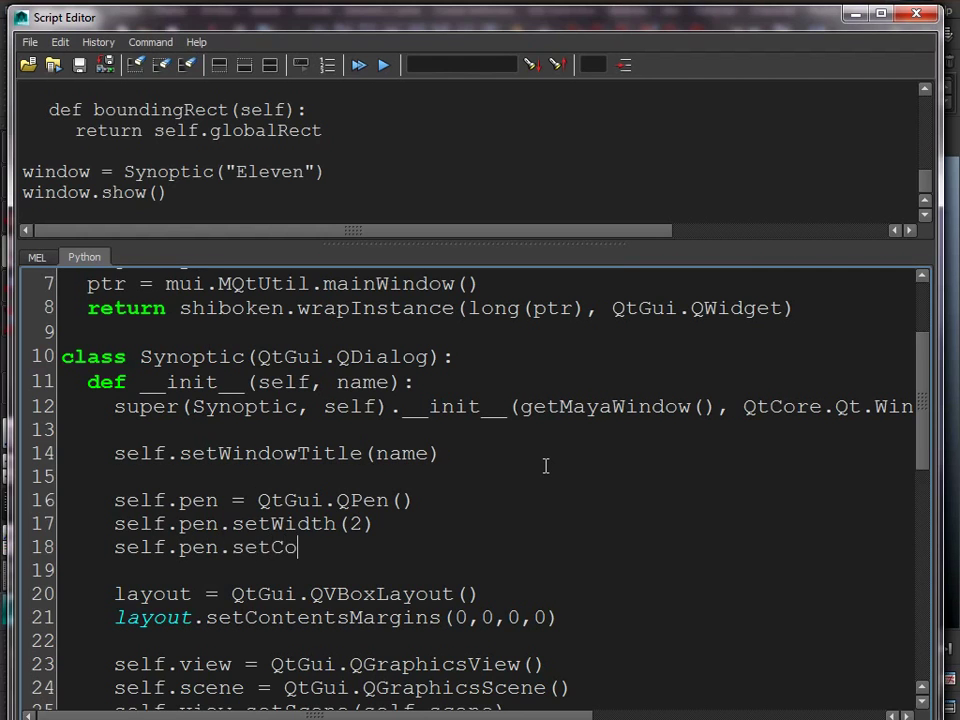
{"action": "type", "text": "lor(QtGui.QColor())"}
{"action": "key", "text": "Left"}
{"action": "type", "text": "\""}
{"action": "key", "text": "Delete"}
{"action": "key", "text": "Left"}
{"action": "type", "text": "\""}
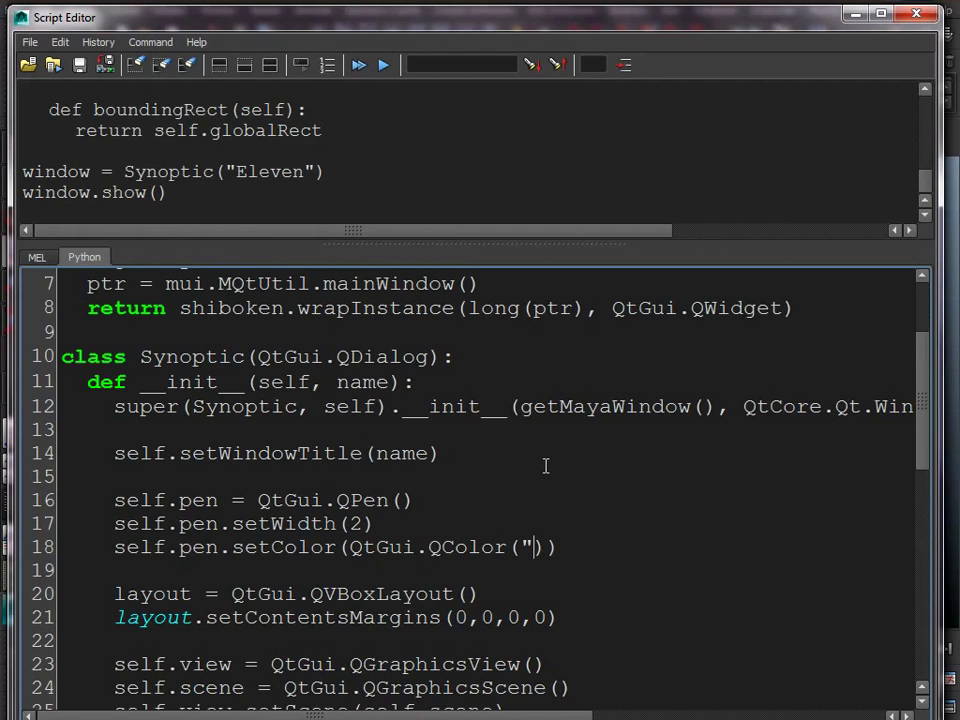
{"action": "type", "text": "#"}
{"action": "type", "text": "FGJJHD\""}
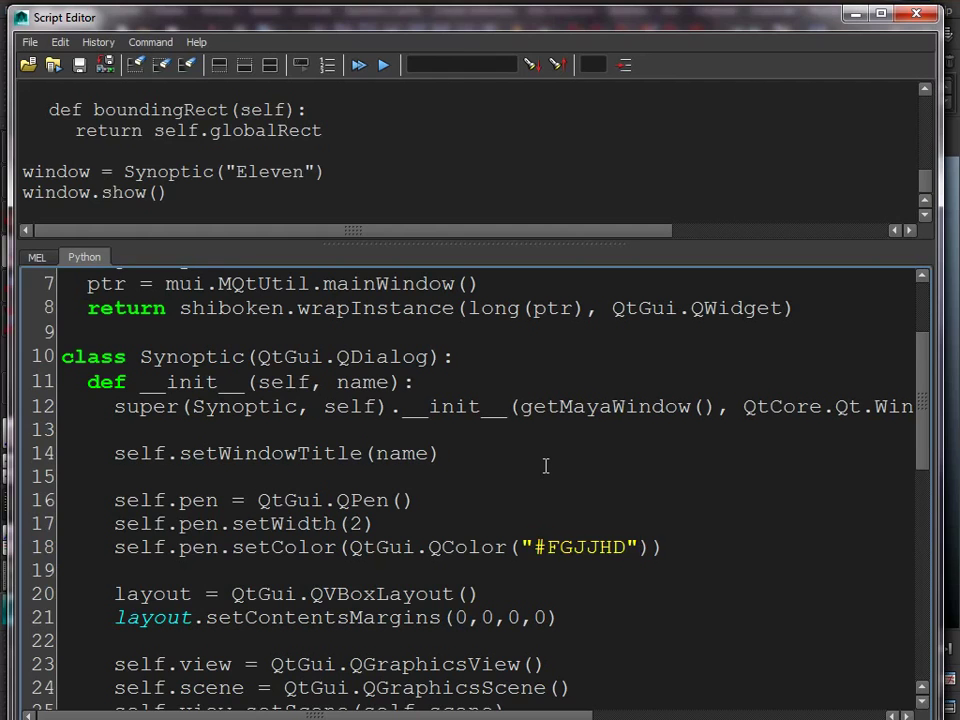
{"action": "key", "text": "BackSpace"}
{"action": "key", "text": "BackSpace"}
{"action": "key", "text": "BackSpace"}
{"action": "key", "text": "BackSpace"}
{"action": "key", "text": "BackSpace"}
{"action": "key", "text": "BackSpace"}
{"action": "key", "text": "BackSpace"}
{"action": "key", "text": "BackSpace"}
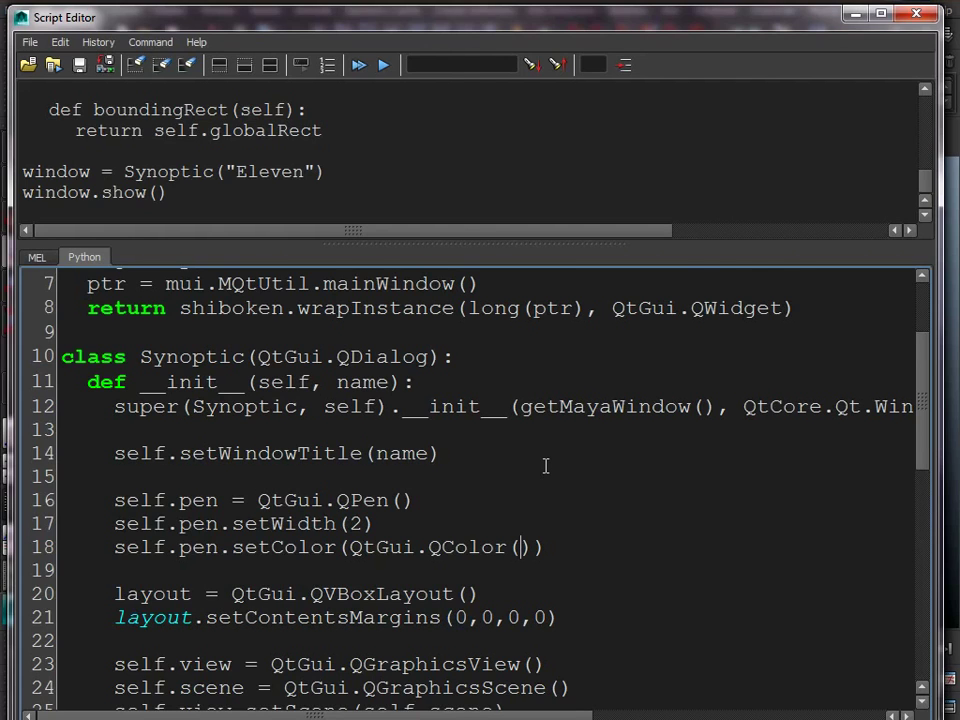
{"action": "type", "text": "255,24"}
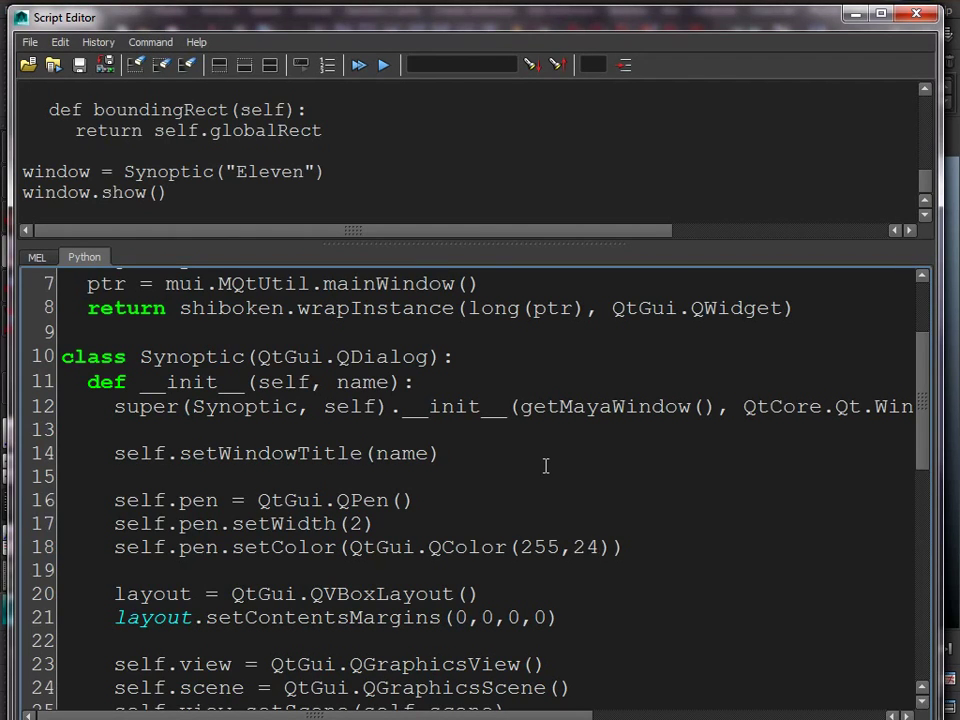
{"action": "type", "text": "3,49"}
{"action": "scroll", "coordinate": [422, 521], "scroll_direction": "down", "scroll_amount": 1}
In Bouton's paint method, add painter.setPen(self.parent.pen) before drawEllipse.
{"action": "scroll", "coordinate": [388, 508], "scroll_direction": "down", "scroll_amount": 2}
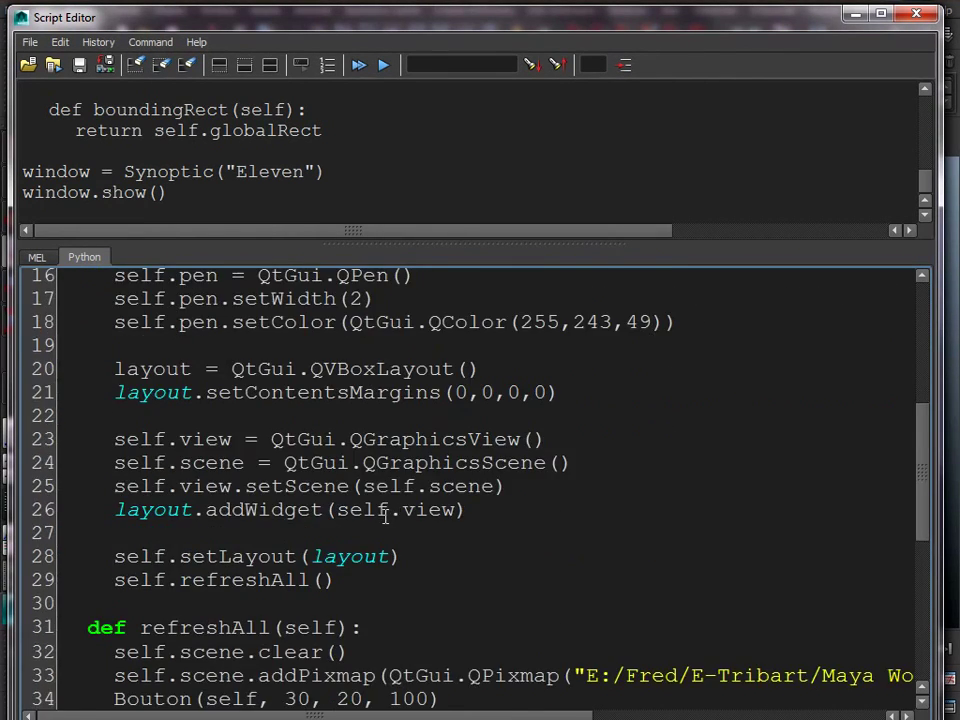
{"action": "scroll", "coordinate": [378, 508], "scroll_direction": "down", "scroll_amount": 5}
{"action": "scroll", "coordinate": [270, 383], "scroll_direction": "down", "scroll_amount": 2}
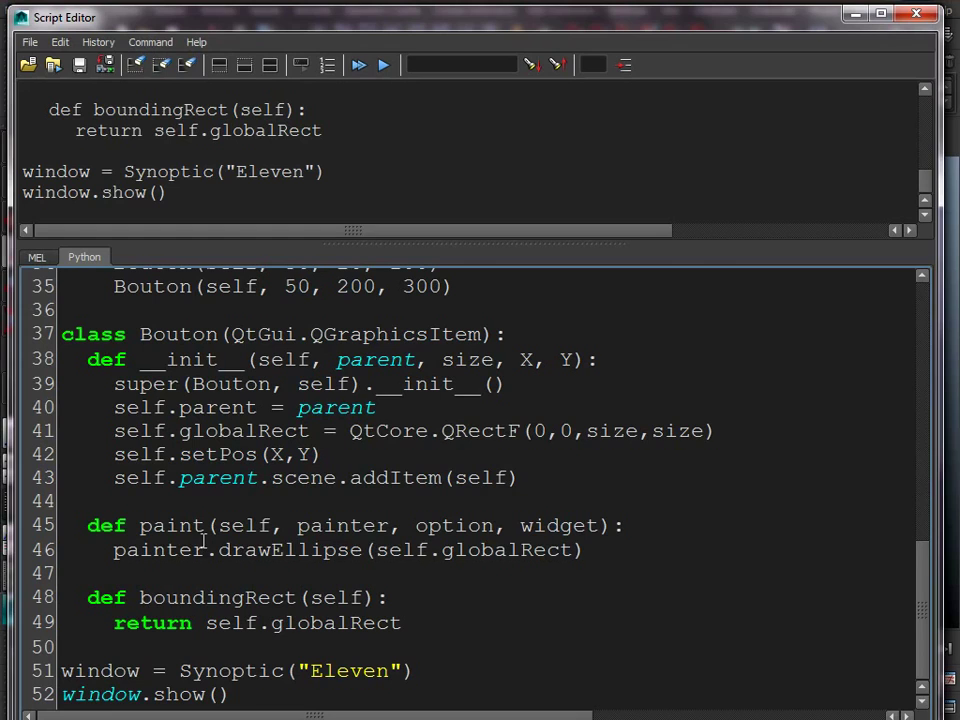
{"action": "left_click_drag", "start_coordinate": [257, 550], "coordinate": [325, 550]}
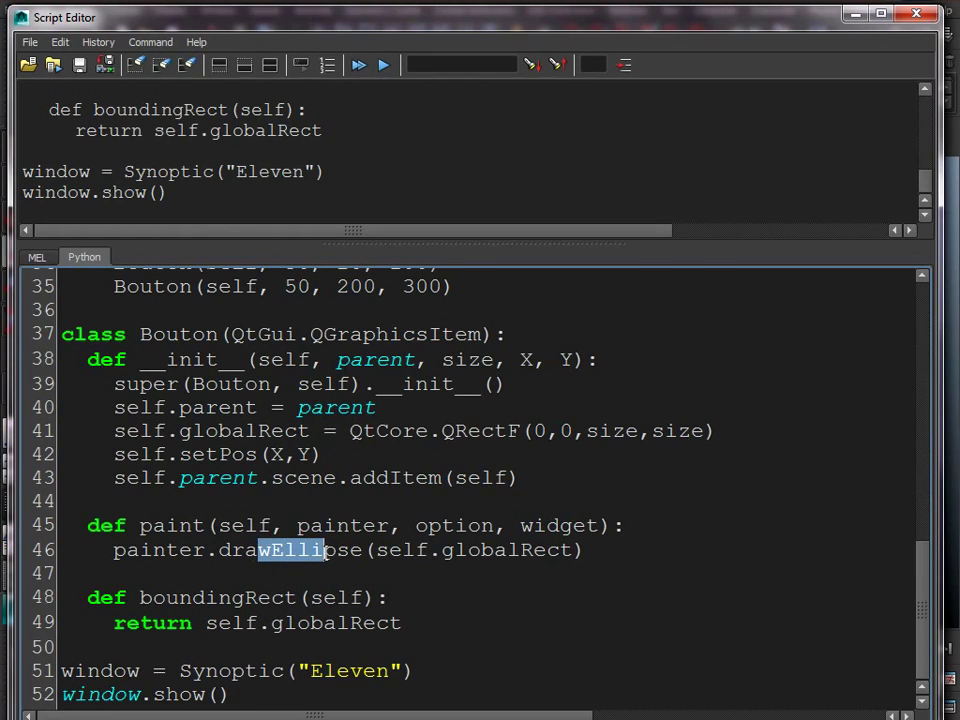
{"action": "left_click", "coordinate": [650, 518]}
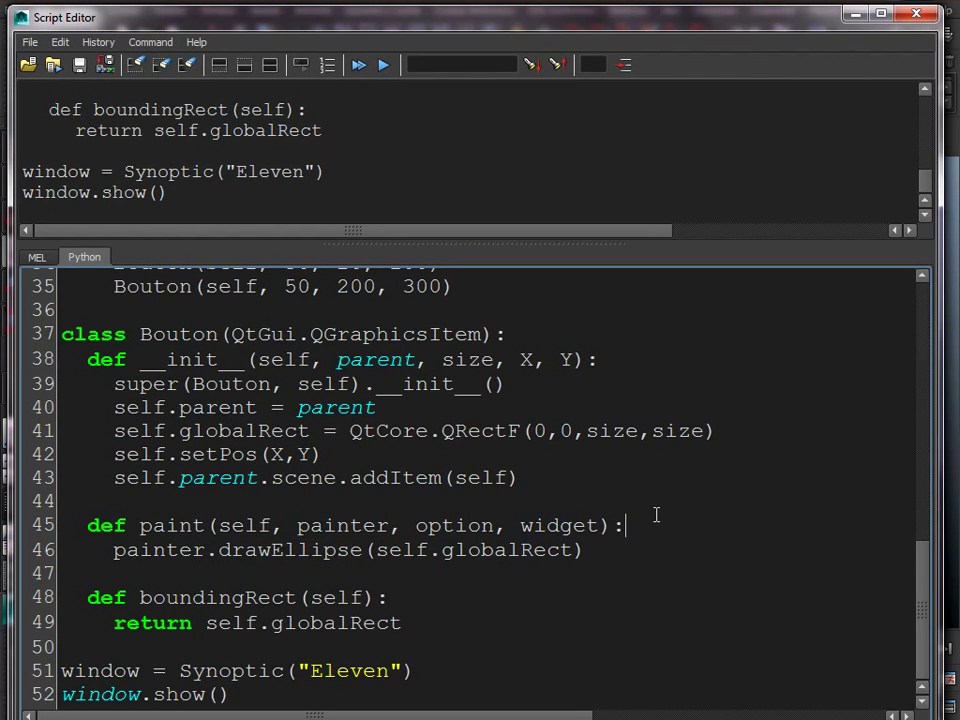
{"action": "key", "text": "Return"}
{"action": "type", "text": "painter.setPen(s)"}
{"action": "key", "text": "Left"}
{"action": "type", "text": "self.parent.pen"}
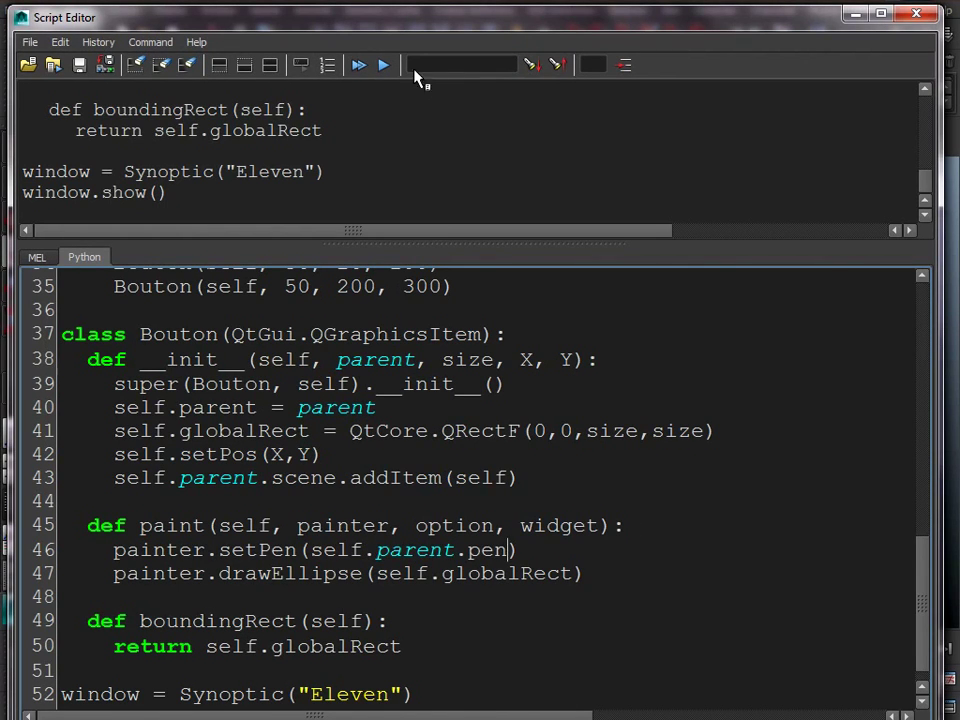
Run the script to check the yellow circles in the Eleven window, then close it.
{"action": "left_click", "coordinate": [358, 64]}
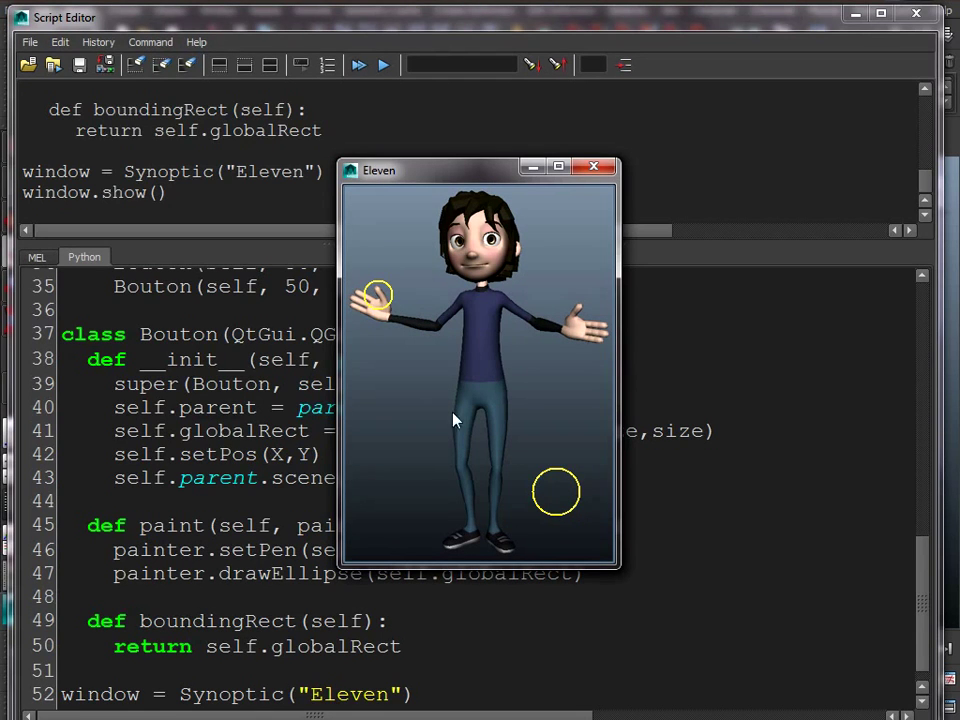
{"action": "left_click", "coordinate": [593, 166]}
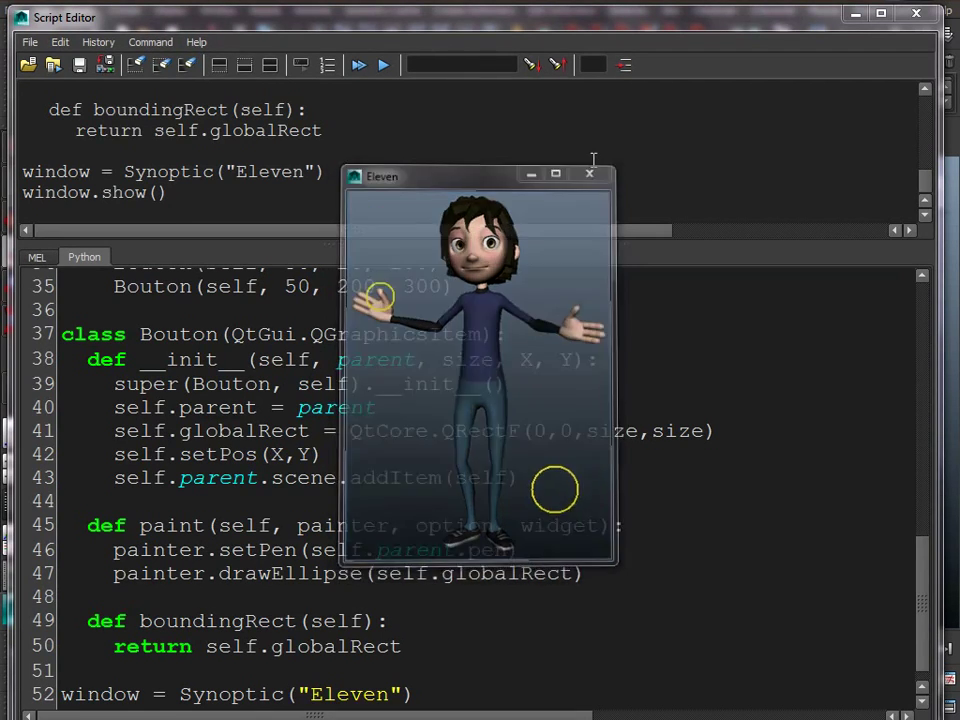
{"action": "left_click", "coordinate": [358, 64]}
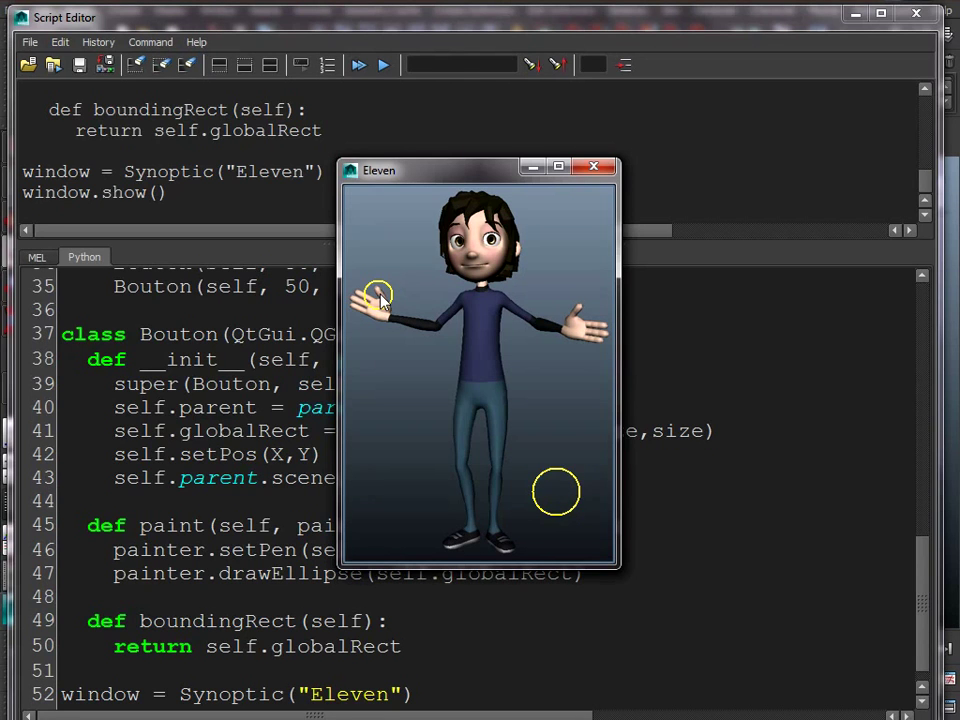
{"action": "left_click", "coordinate": [600, 168]}
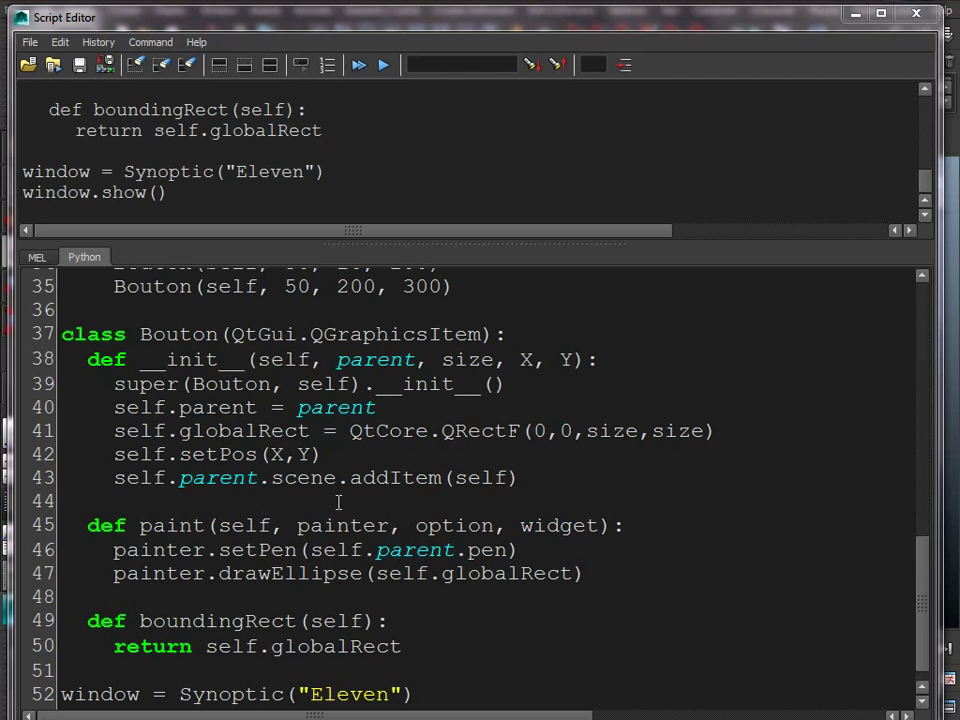
After boundingRect, define hoverEnterEvent(self, event) whose body prints "Entre".
{"action": "scroll", "coordinate": [345, 477], "scroll_direction": "down", "scroll_amount": 1}
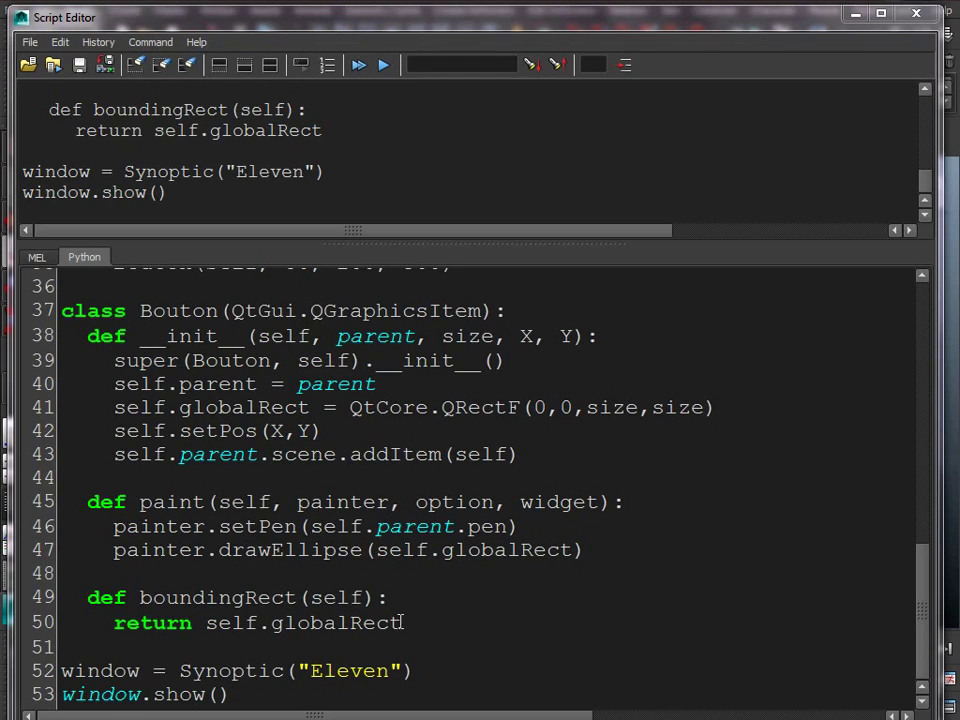
{"action": "left_click", "coordinate": [422, 624]}
{"action": "key", "text": "Return"}
{"action": "key", "text": "Return"}
{"action": "type", "text": "def hover"}
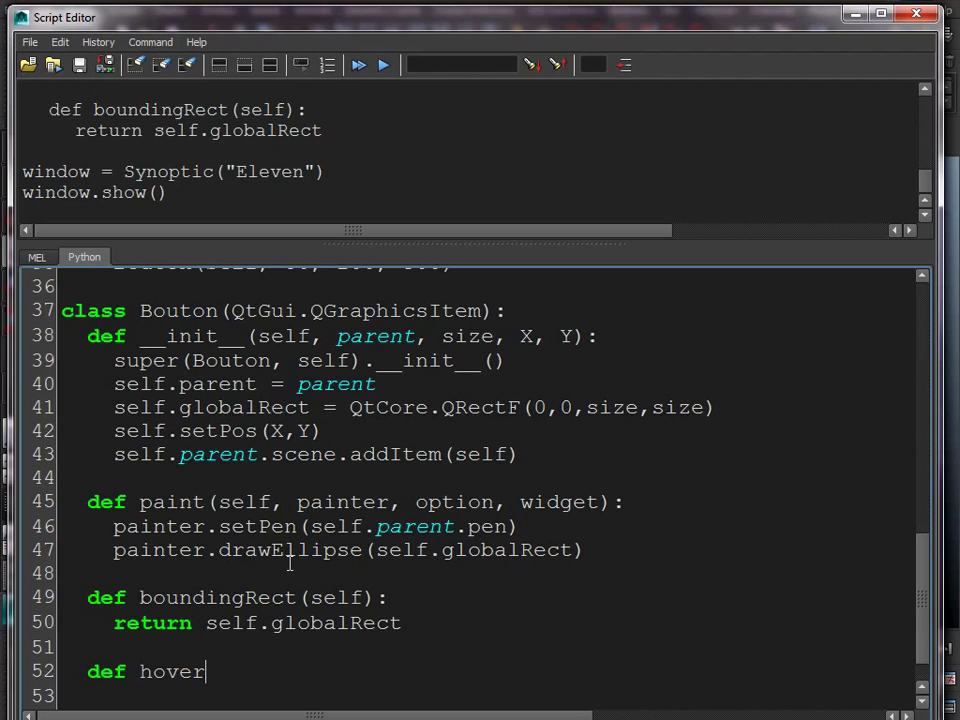
{"action": "type", "text": "EnterEvent(self, event"}
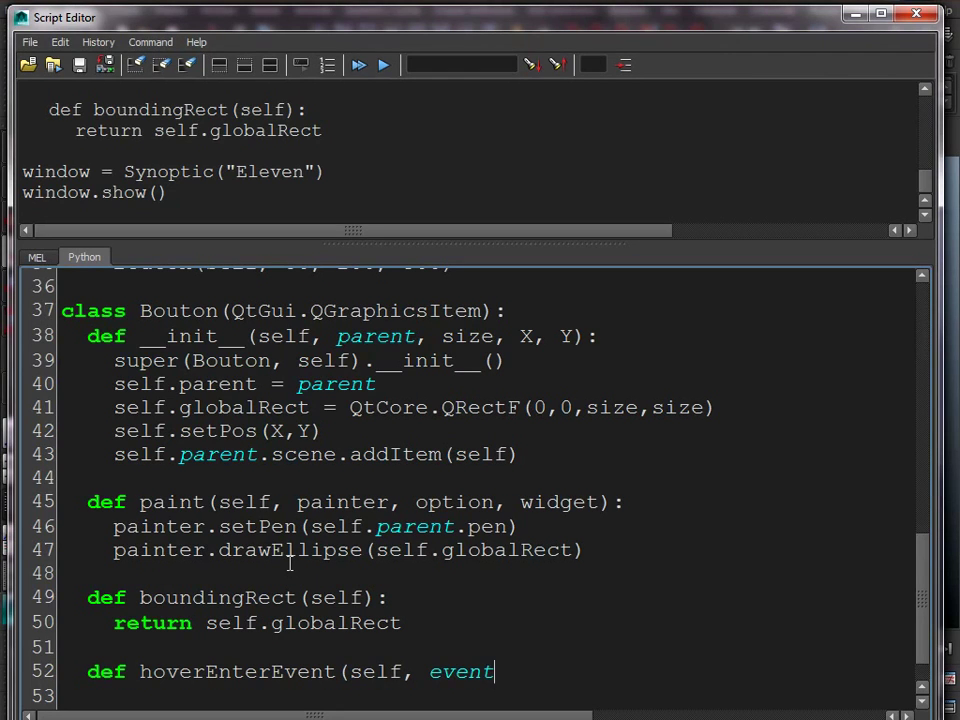
{"action": "type", "text": "):"}
{"action": "scroll", "coordinate": [285, 542], "scroll_direction": "down", "scroll_amount": 1}
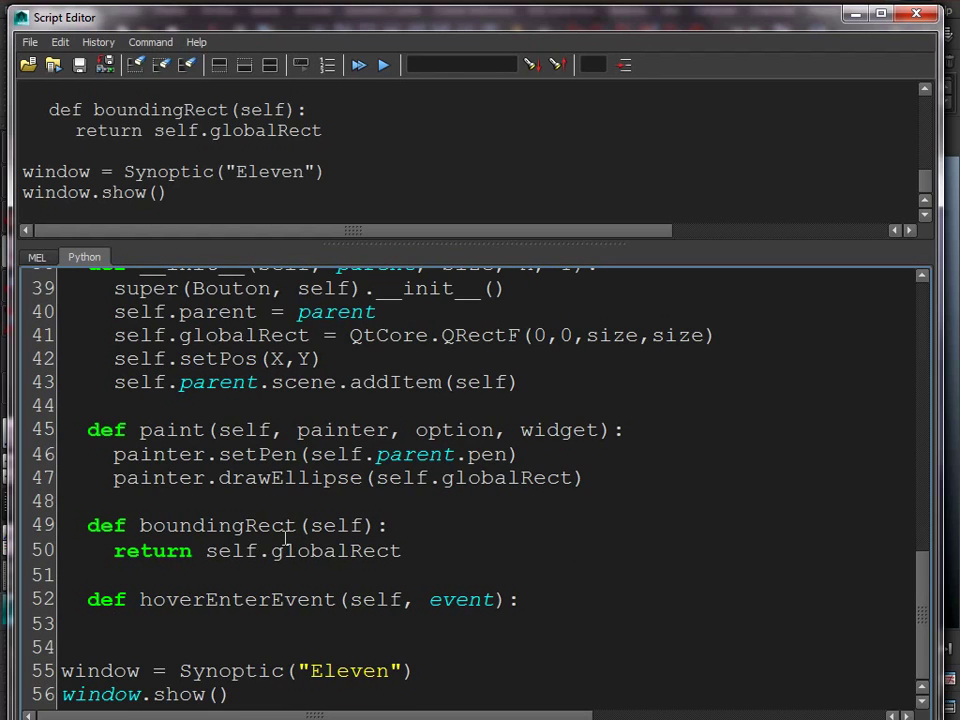
{"action": "type", "text": "peinr"}
{"action": "key", "text": "BackSpace"}
{"action": "key", "text": "BackSpace"}
{"action": "key", "text": "BackSpace"}
{"action": "key", "text": "BackSpace"}
{"action": "type", "text": "rint \"Entre\""}
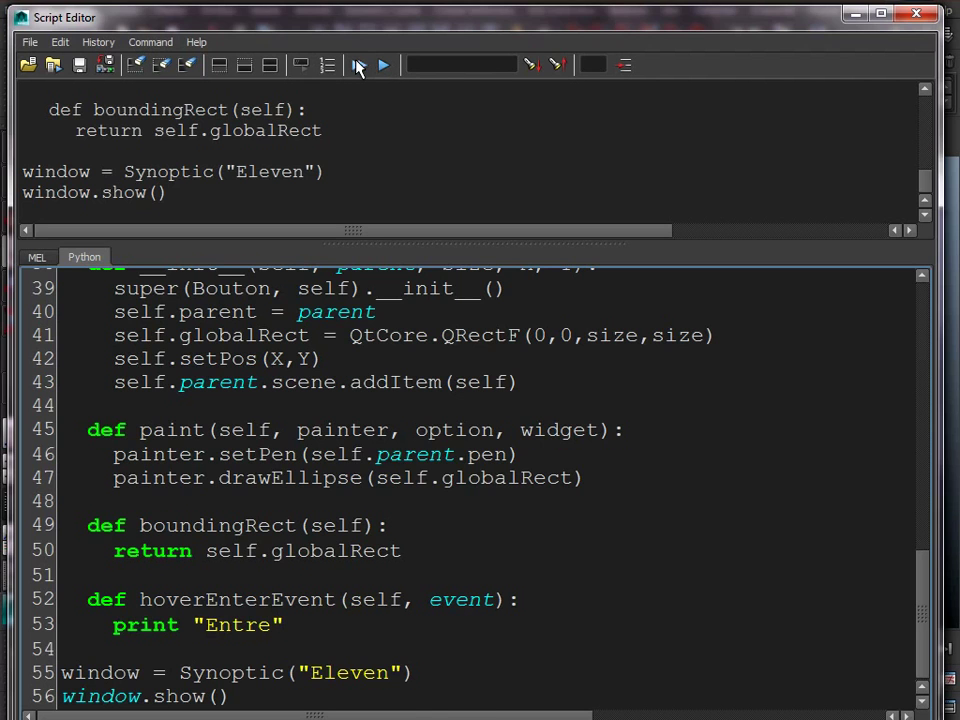
Add self.setAcceptHoverEvents(1) after the addItem line in Bouton's constructor.
{"action": "left_click", "coordinate": [358, 64]}
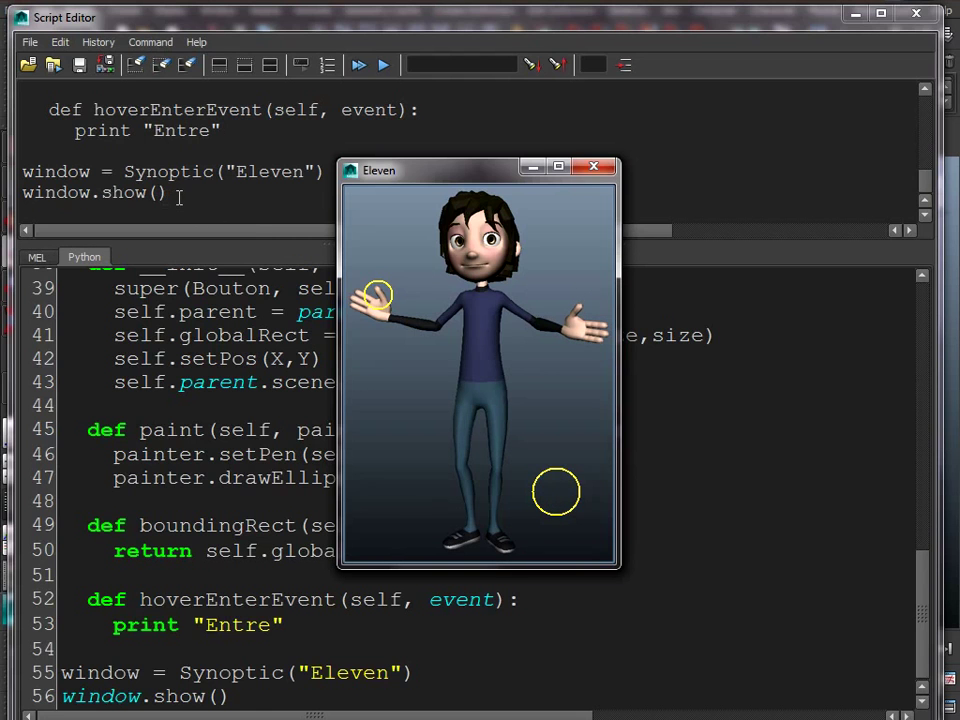
{"action": "left_click", "coordinate": [590, 173]}
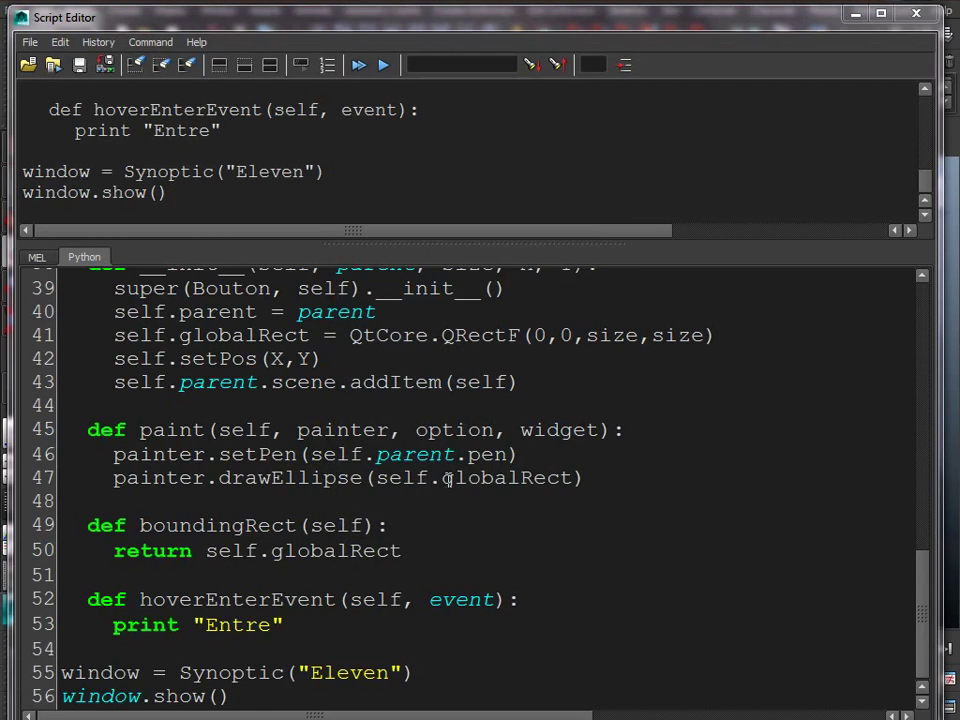
{"action": "scroll", "coordinate": [425, 450], "scroll_direction": "up", "scroll_amount": 1}
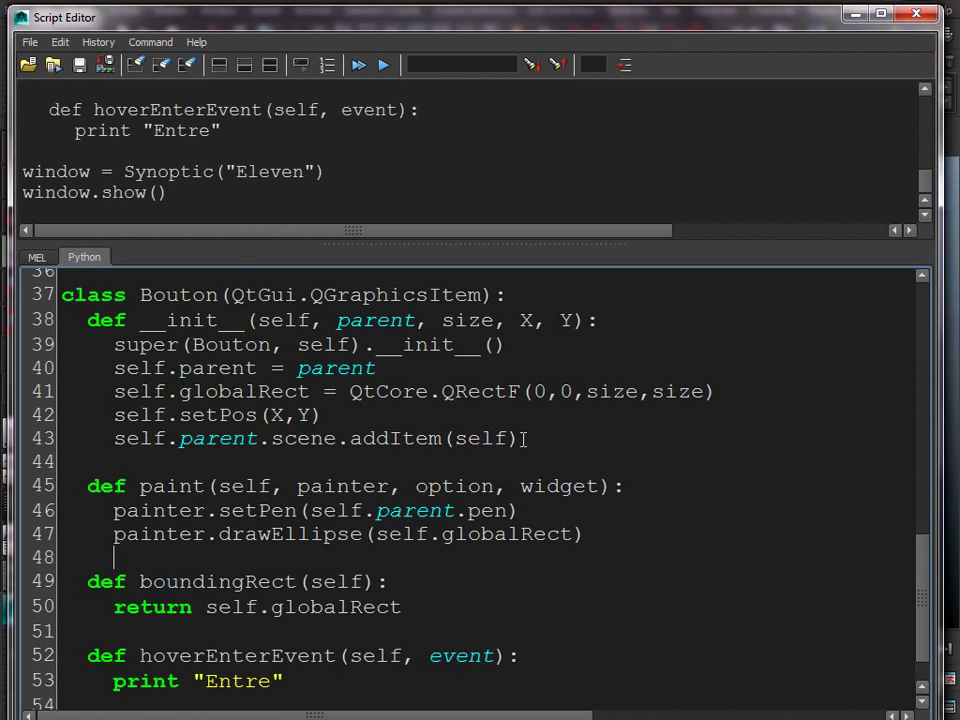
{"action": "left_click", "coordinate": [522, 438]}
{"action": "key", "text": "Return"}
{"action": "type", "text": "self.setAcceptHoverEvents"}
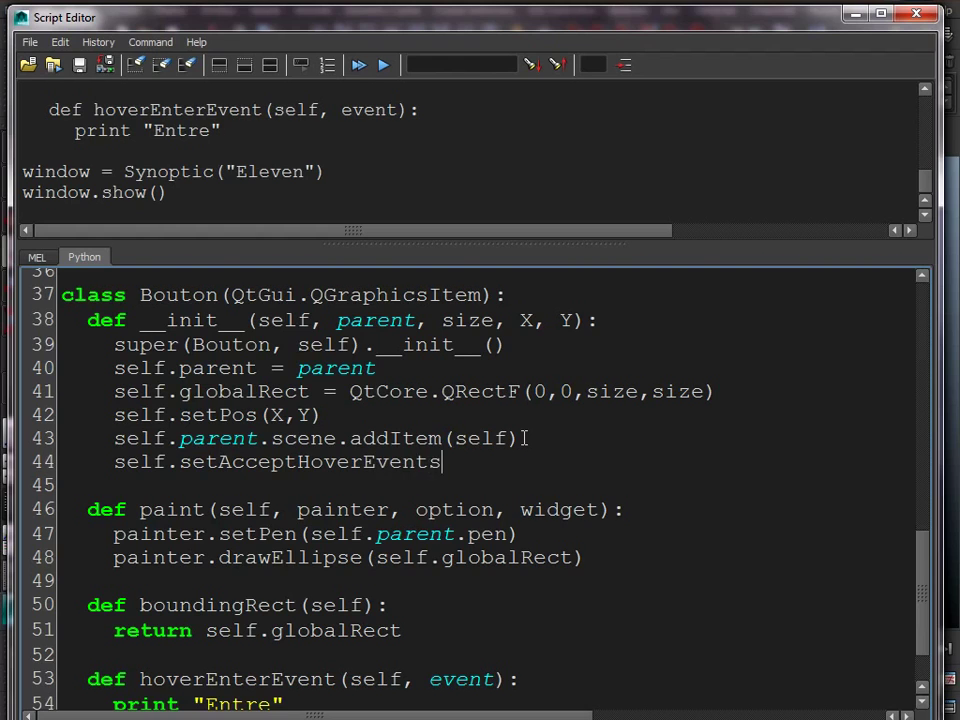
{"action": "type", "text": "(1)"}
Run the picker, hover the circles to see "Entre" printed, then close the Eleven window.
{"action": "left_click", "coordinate": [358, 64]}
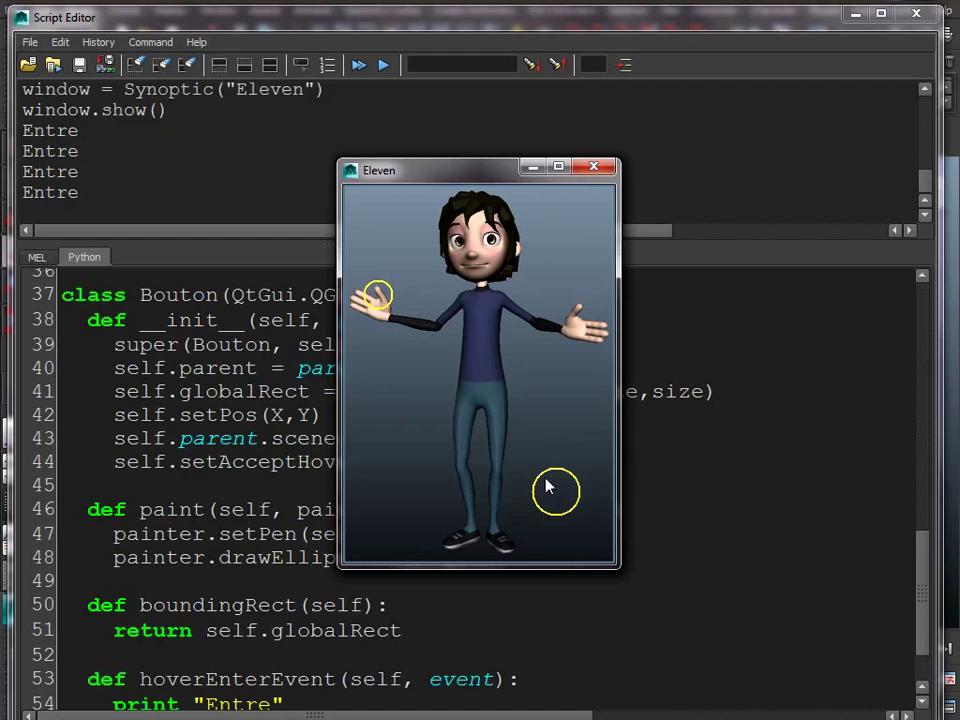
{"action": "left_click", "coordinate": [593, 167]}
{"action": "scroll", "coordinate": [428, 413], "scroll_direction": "down", "scroll_amount": 1}
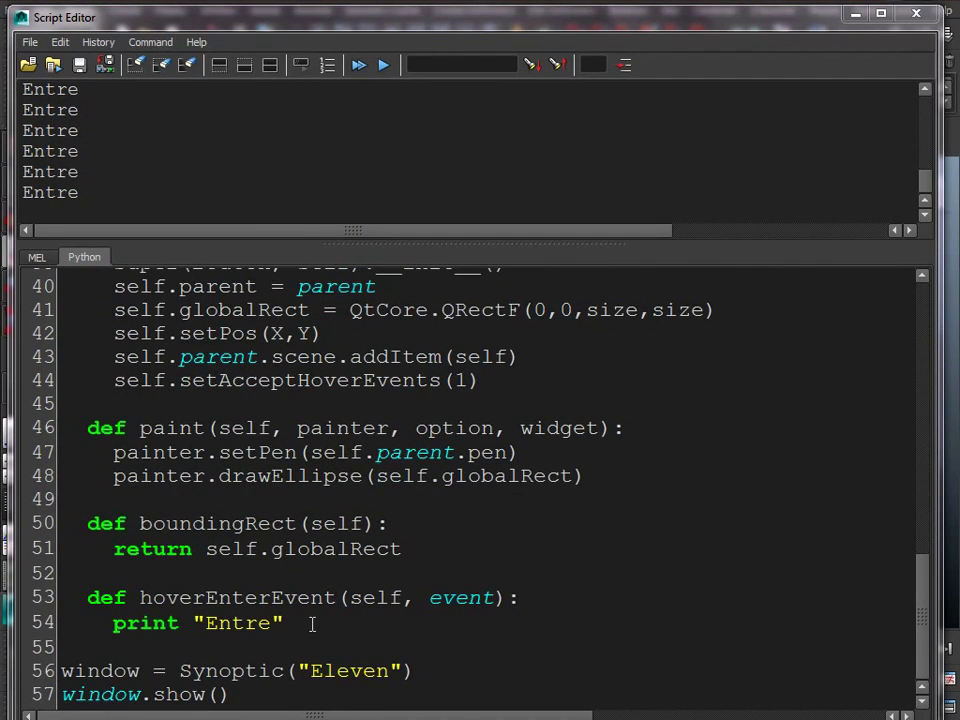
Add a hoverLeaveEvent(self, event) method that prints "Sortie".
{"action": "left_click", "coordinate": [312, 624]}
{"action": "key", "text": "Return"}
{"action": "key", "text": "Return"}
{"action": "key", "text": "BackSpace"}
{"action": "type", "text": "def hover"}
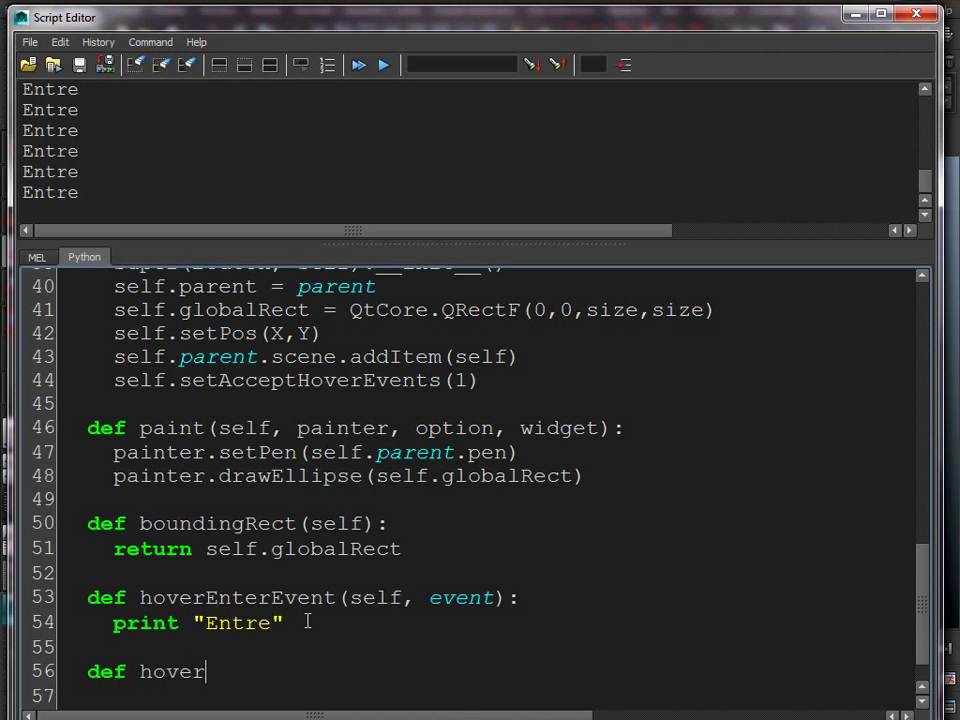
{"action": "type", "text": "LeaveEvent(self, event):"}
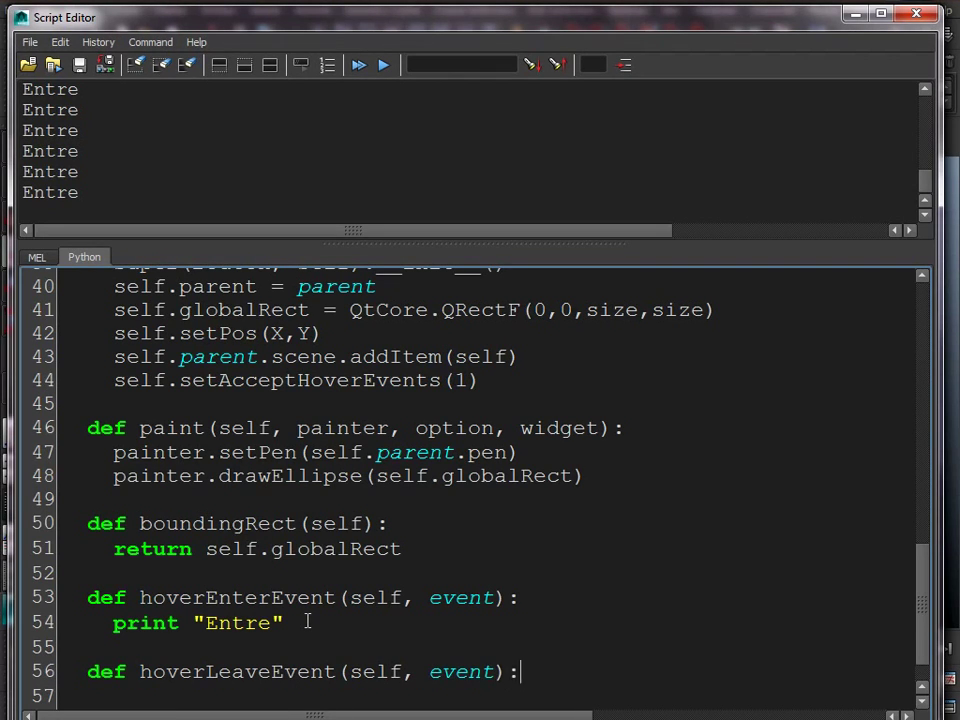
{"action": "key", "text": "Return"}
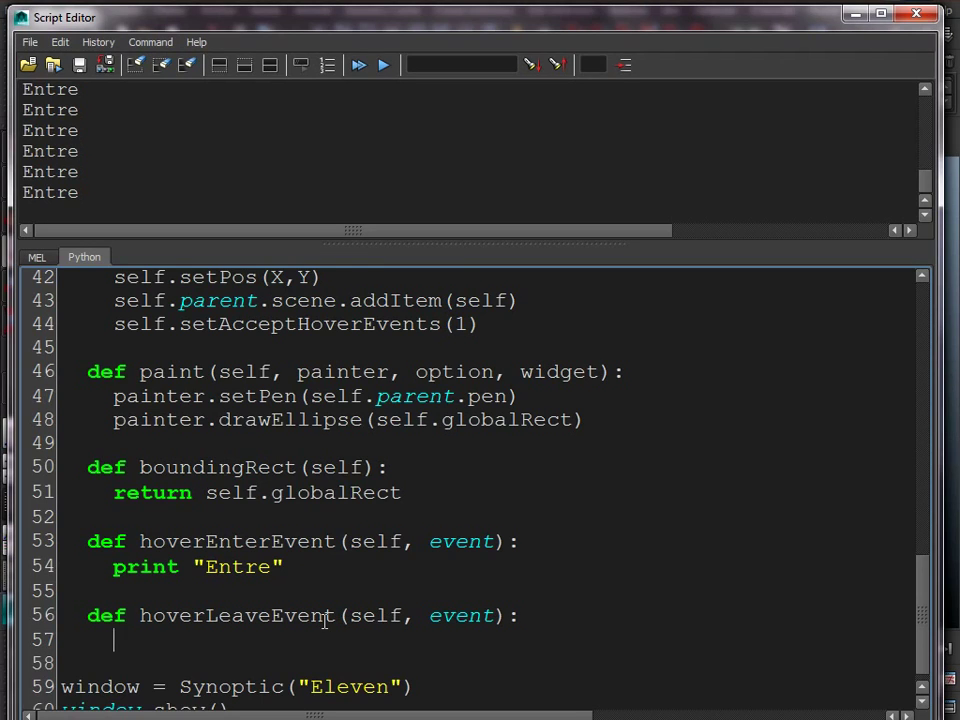
{"action": "type", "text": "print \"Sortie\""}
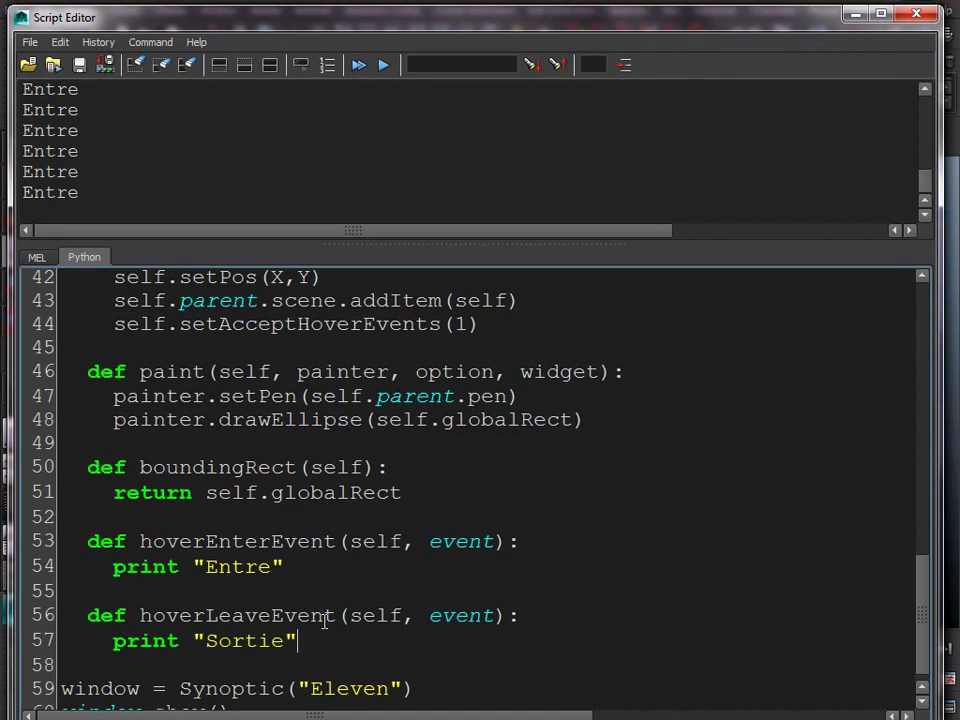
{"action": "double_click", "coordinate": [461, 617]}
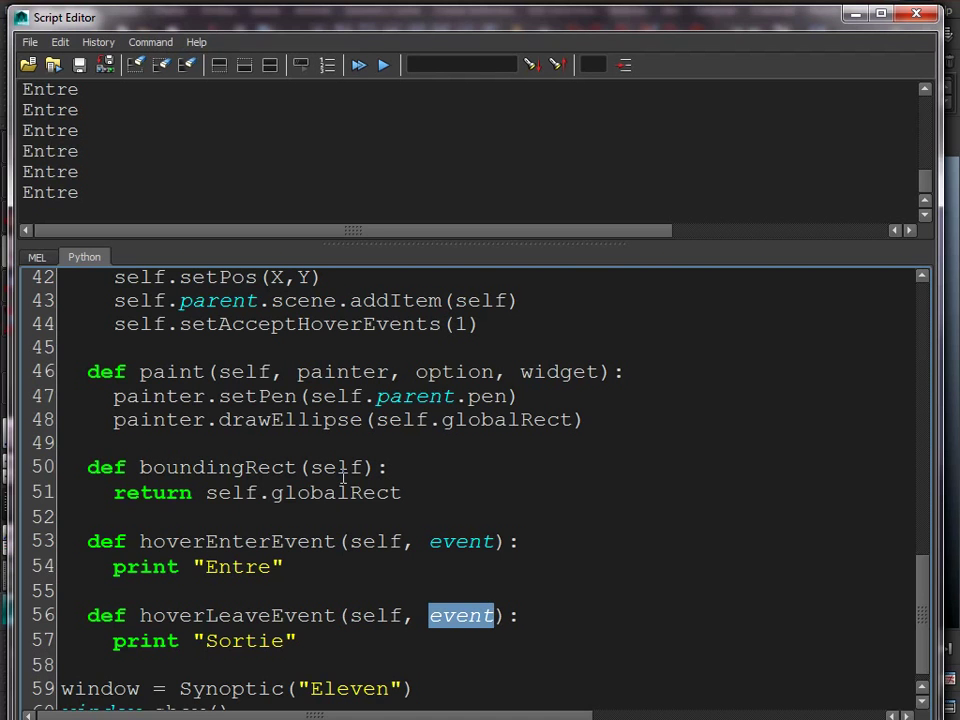
Run the picker to see alternating Entre and Sortie messages, then close the Eleven window.
{"action": "left_click", "coordinate": [357, 66]}
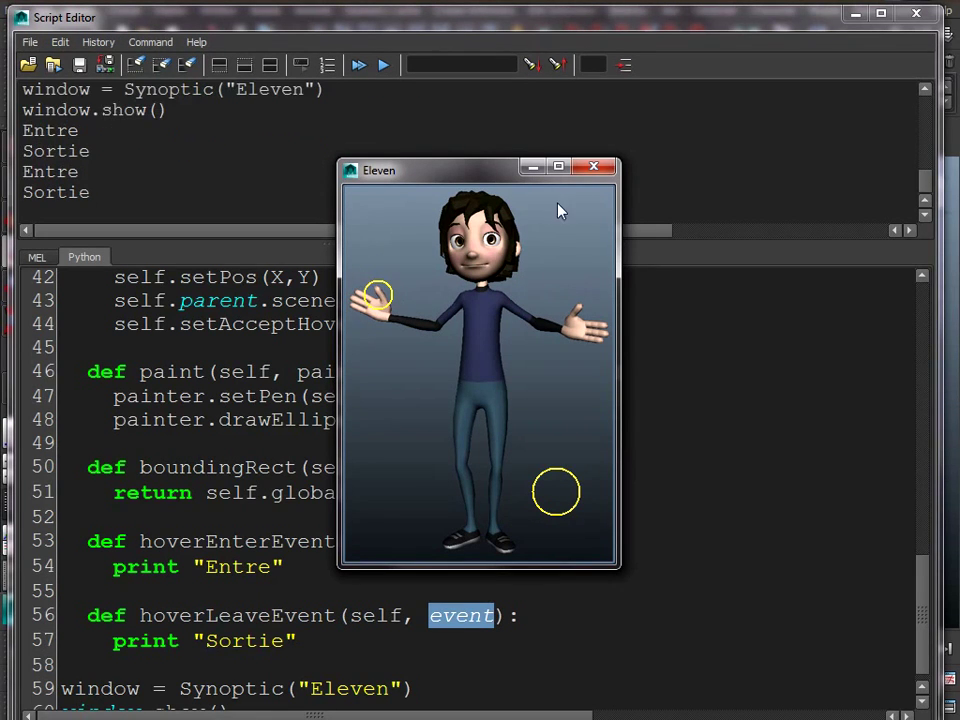
{"action": "left_click", "coordinate": [594, 167]}
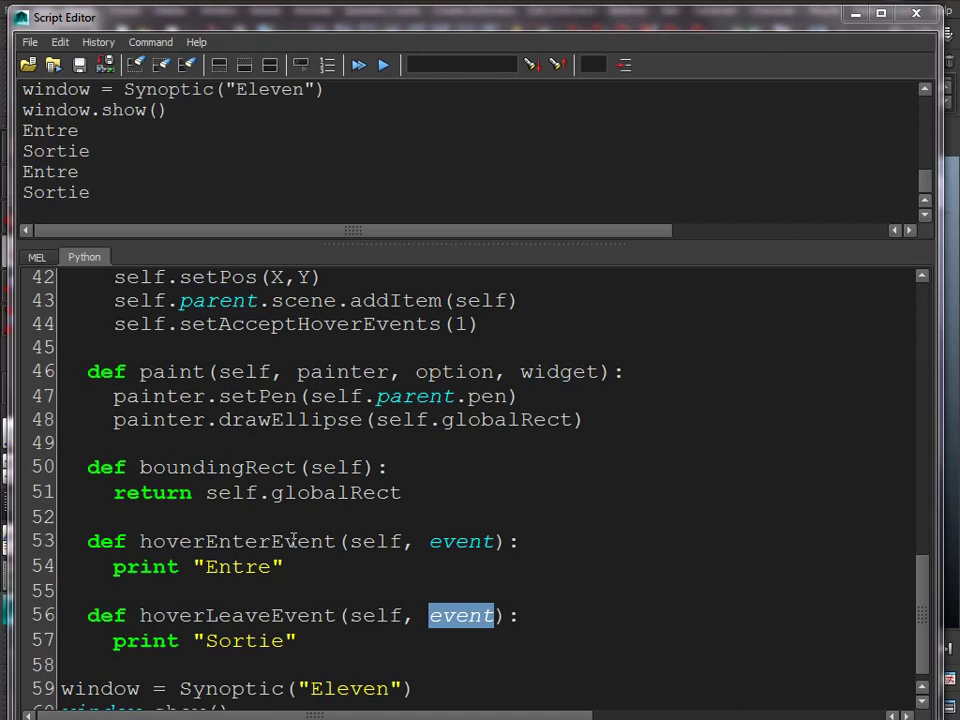
{"action": "left_click_drag", "start_coordinate": [288, 567], "coordinate": [180, 567]}
Initialise self.selection = 0 in Bouton's constructor.
{"action": "scroll", "coordinate": [117, 570], "scroll_direction": "up", "scroll_amount": 2}
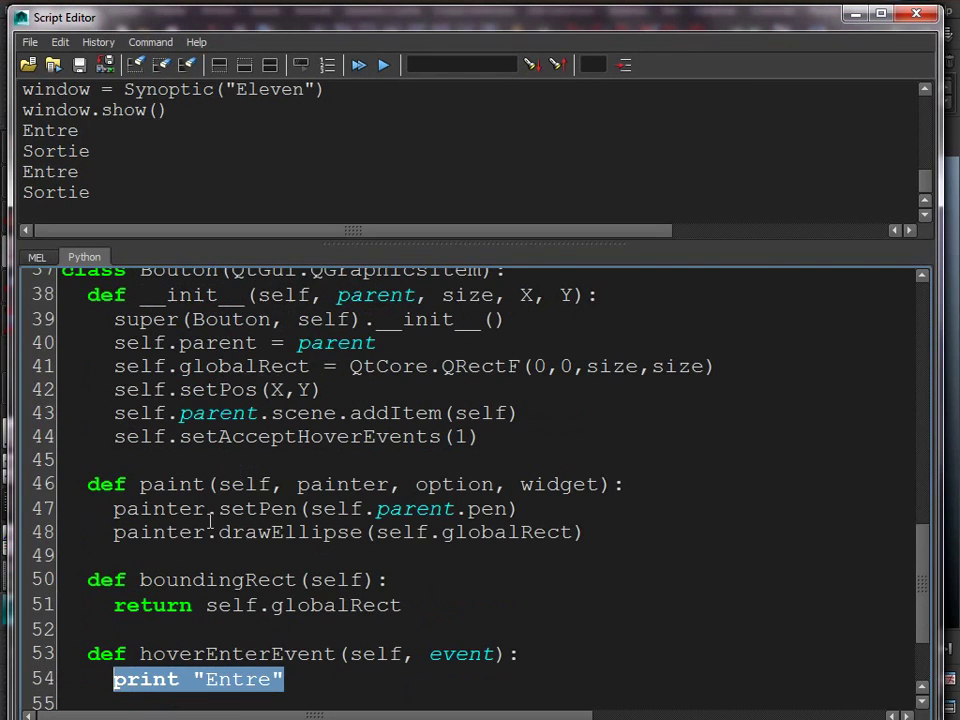
{"action": "left_click", "coordinate": [486, 437]}
{"action": "key", "text": "Return"}
{"action": "type", "text": "self.selection "}
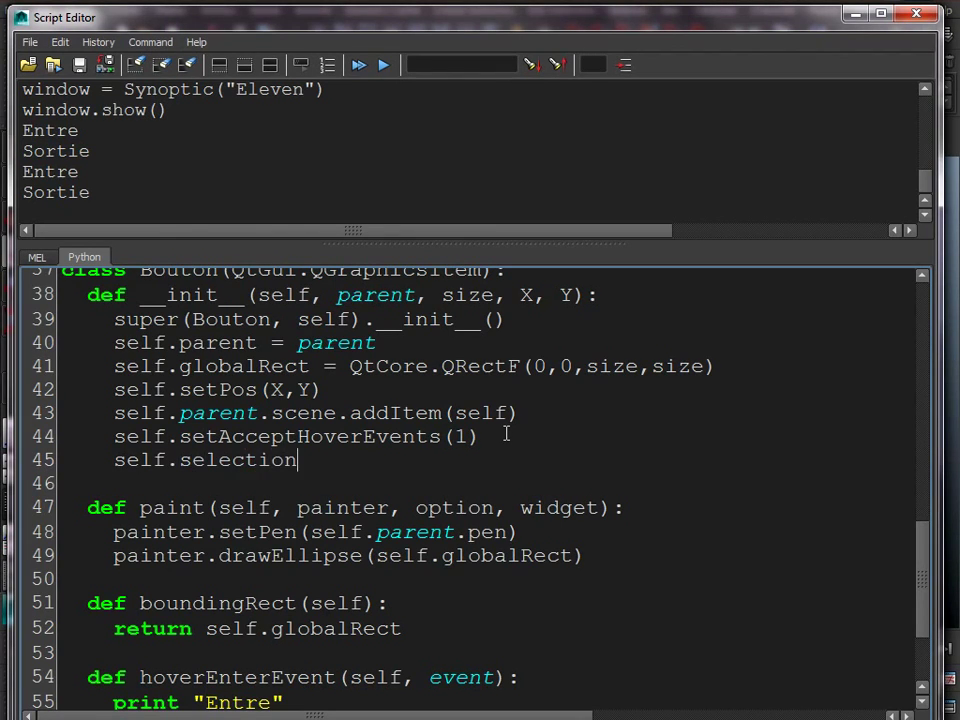
{"action": "type", "text": "= 0"}
Replace the Entre and Sortie prints with self.selection = 1 and self.selection = 0.
{"action": "scroll", "coordinate": [508, 467], "scroll_direction": "down", "scroll_amount": 1}
{"action": "scroll", "coordinate": [318, 615], "scroll_direction": "down", "scroll_amount": 1}
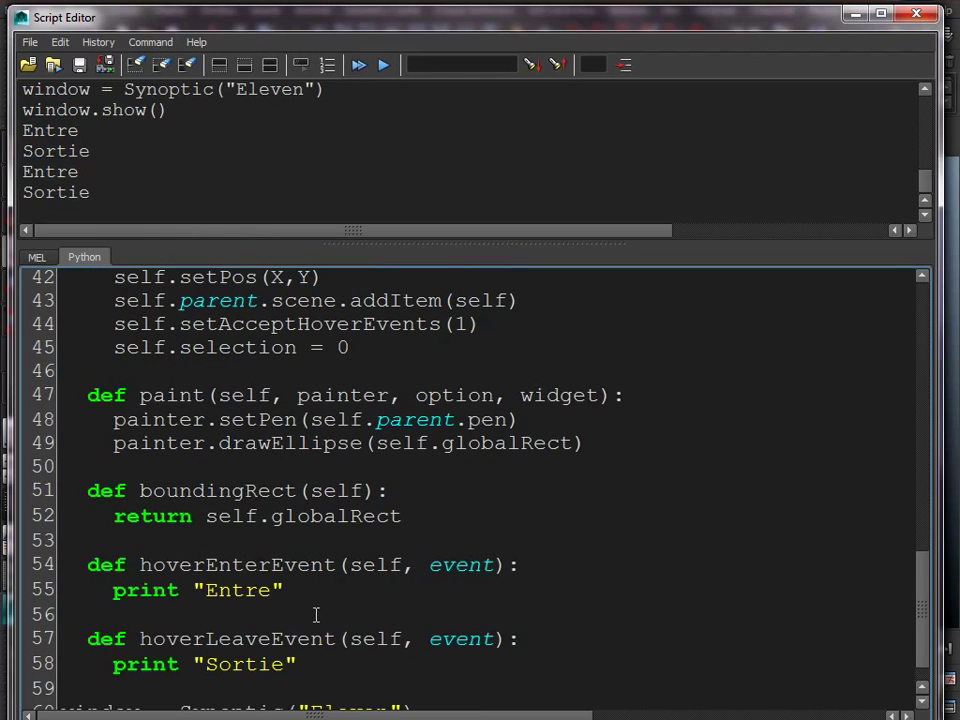
{"action": "left_click_drag", "start_coordinate": [286, 590], "coordinate": [113, 590]}
{"action": "type", "text": "self.selection = 1"}
{"action": "scroll", "coordinate": [100, 602], "scroll_direction": "down", "scroll_amount": 1}
{"action": "left_click_drag", "start_coordinate": [297, 622], "coordinate": [116, 625]}
{"action": "type", "text": "self.selection ="}
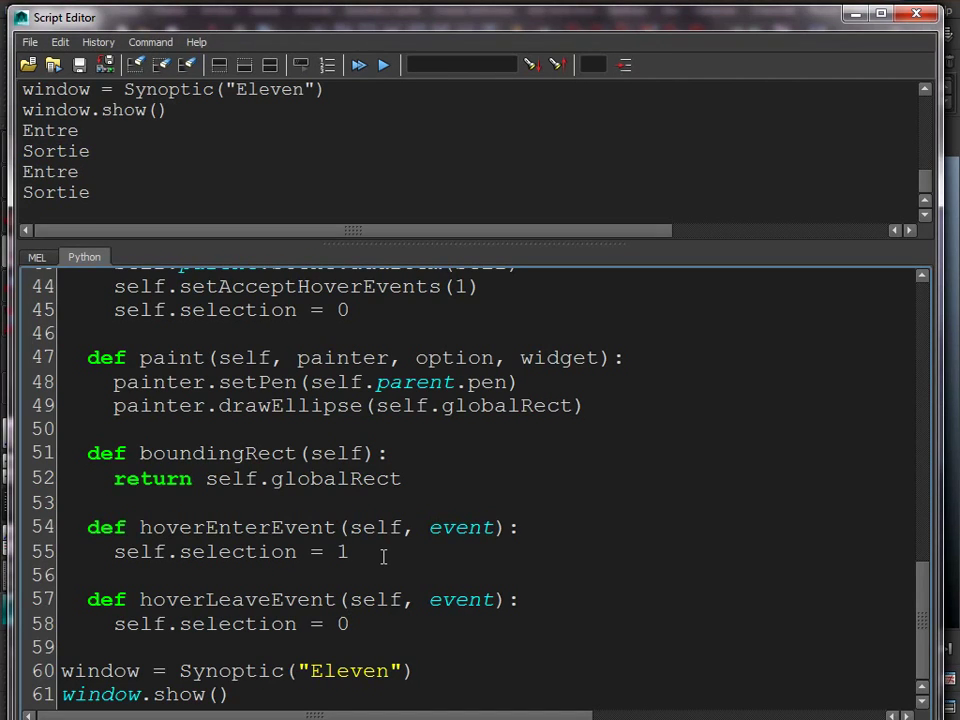
Add self.update() under each selection assignment in both hover handlers.
{"action": "key", "text": "Return"}
{"action": "type", "text": "self.update()"}
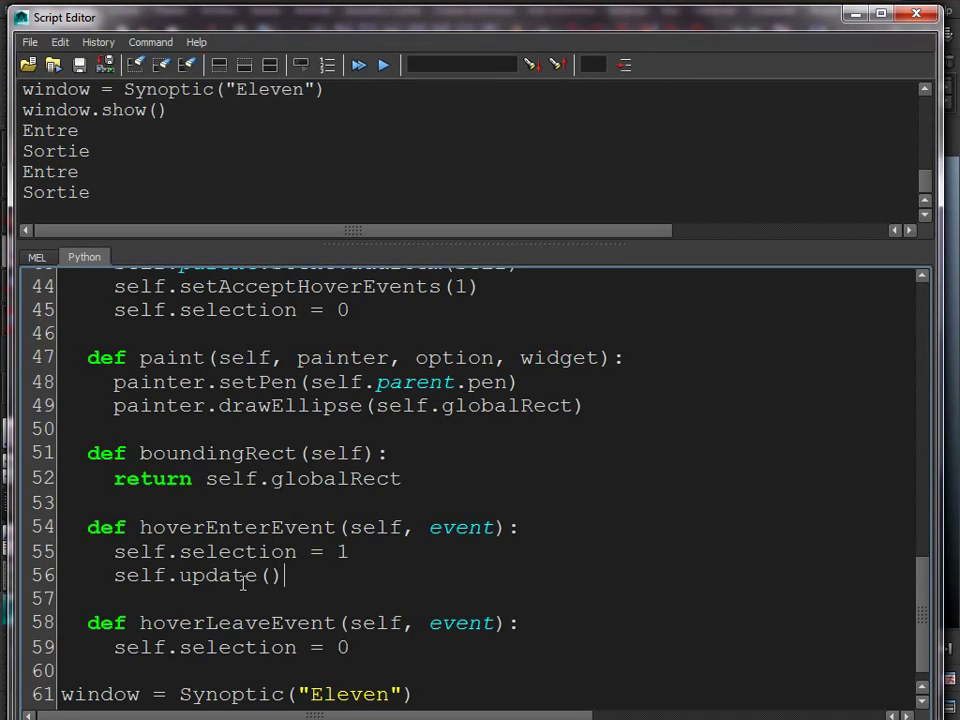
{"action": "double_click", "coordinate": [243, 578]}
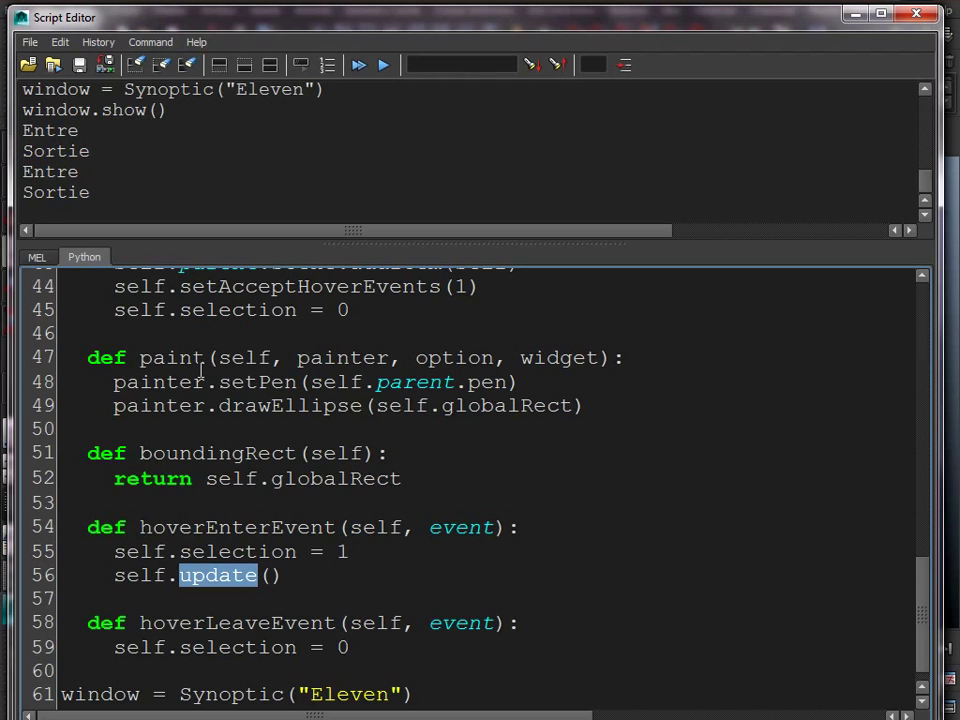
{"action": "scroll", "coordinate": [202, 370], "scroll_direction": "down", "scroll_amount": 1}
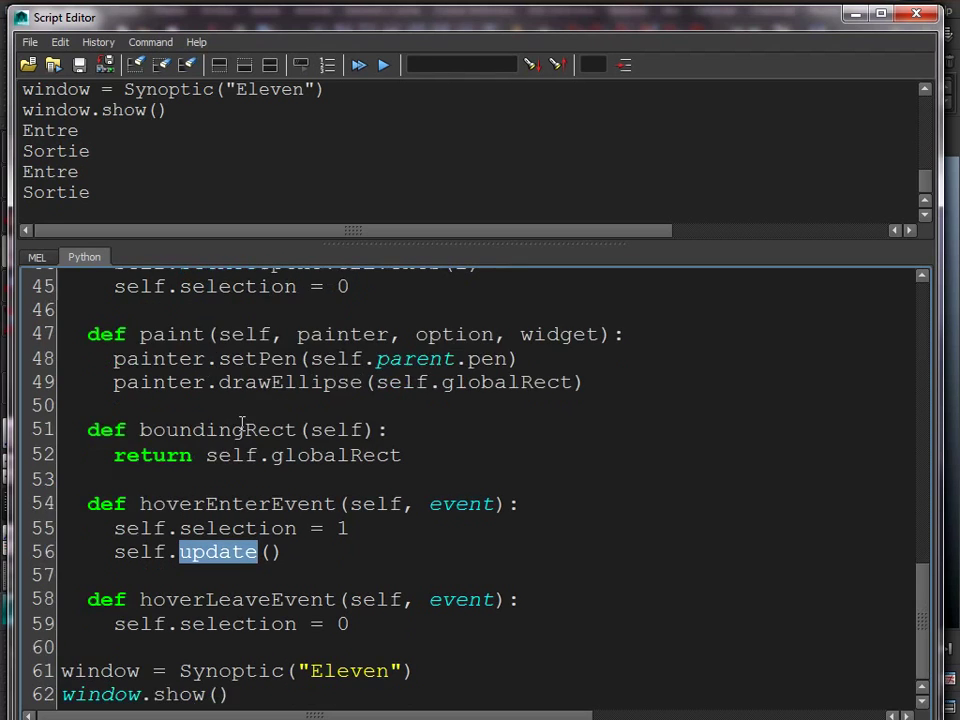
{"action": "left_click", "coordinate": [280, 552]}
{"action": "left_click_drag", "start_coordinate": [118, 552], "coordinate": [283, 552]}
{"action": "key", "text": "ctrl+c"}
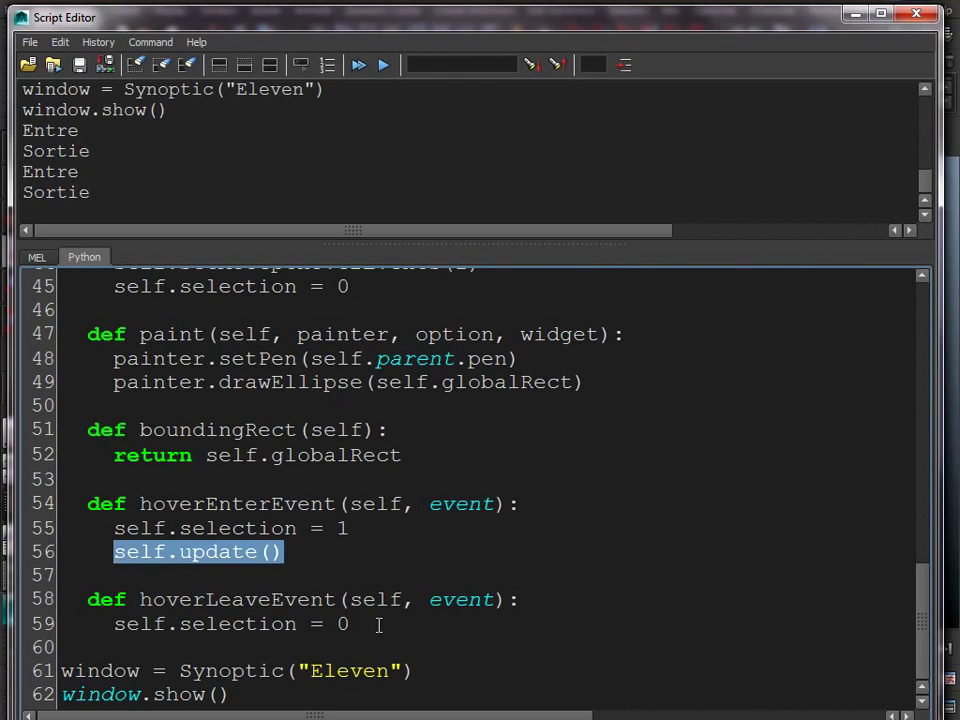
{"action": "left_click", "coordinate": [377, 625]}
{"action": "key", "text": "Return"}
{"action": "key", "text": "ctrl+v"}
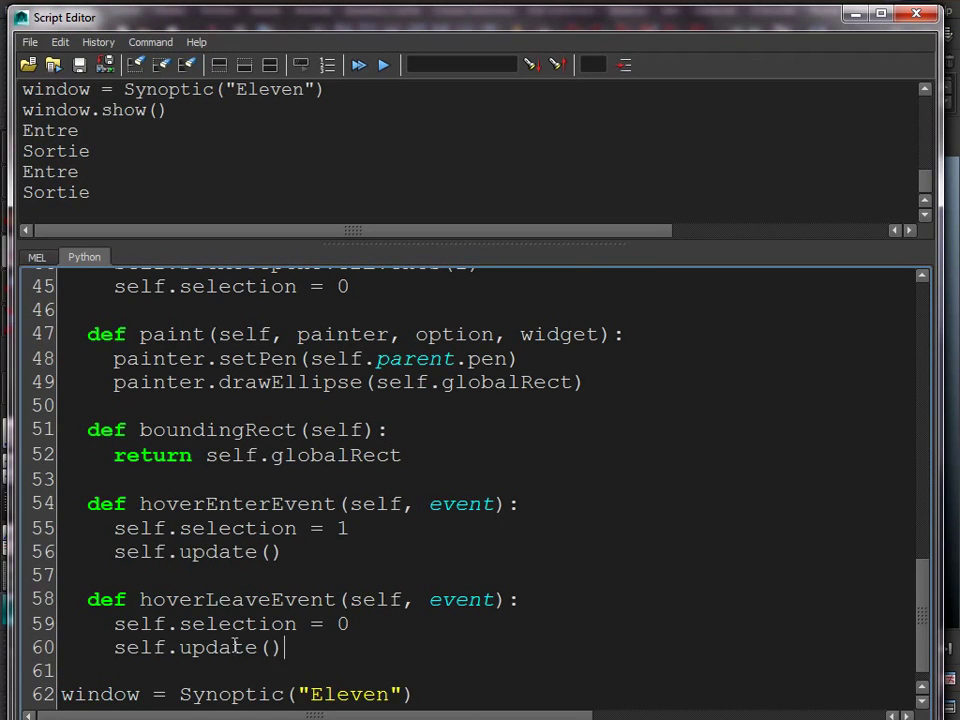
{"action": "scroll", "coordinate": [223, 655], "scroll_direction": "up", "scroll_amount": 2}
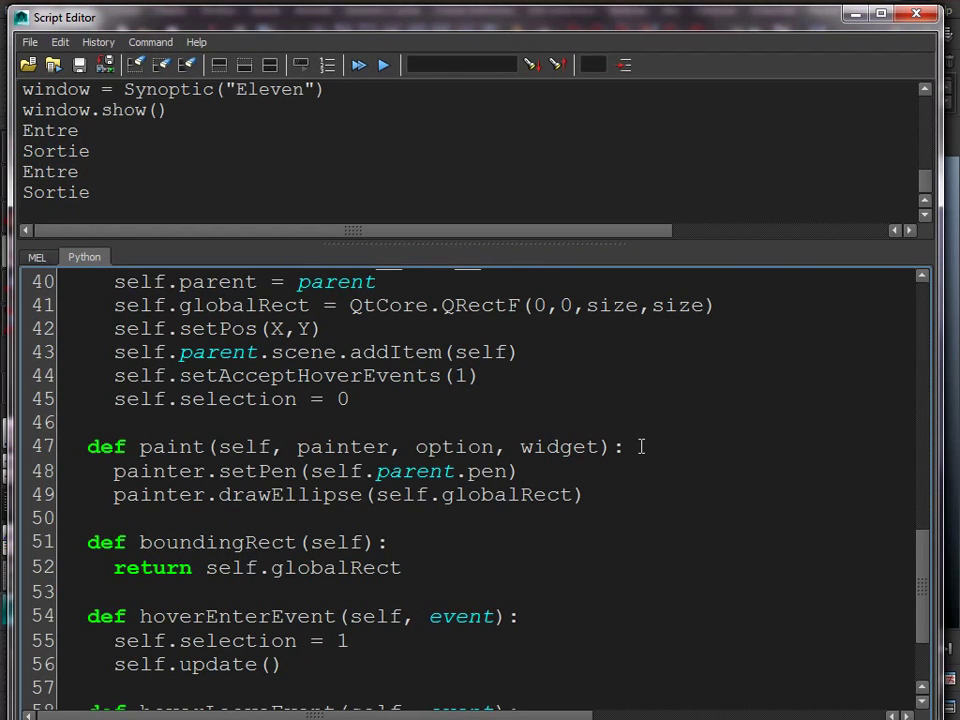
At the start of paint, add 'if self.selection:' calling painter.setBrush with the brush.
{"action": "key", "text": "Return"}
{"action": "type", "text": "if self.selection:"}
{"action": "key", "text": "Return"}
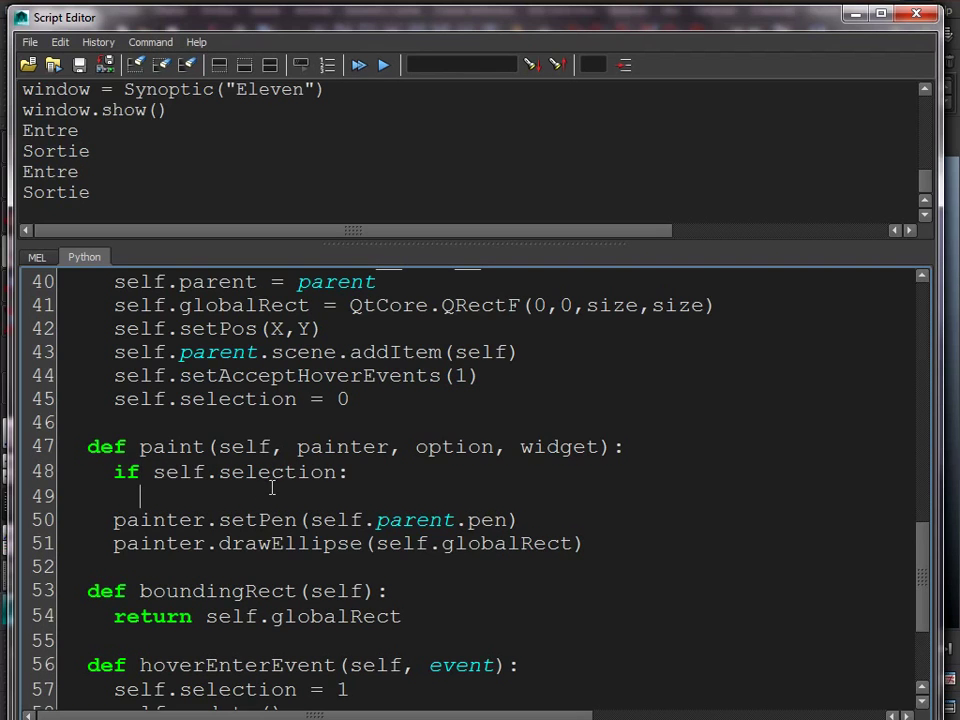
{"action": "type", "text": "painter.setBrush(self."}
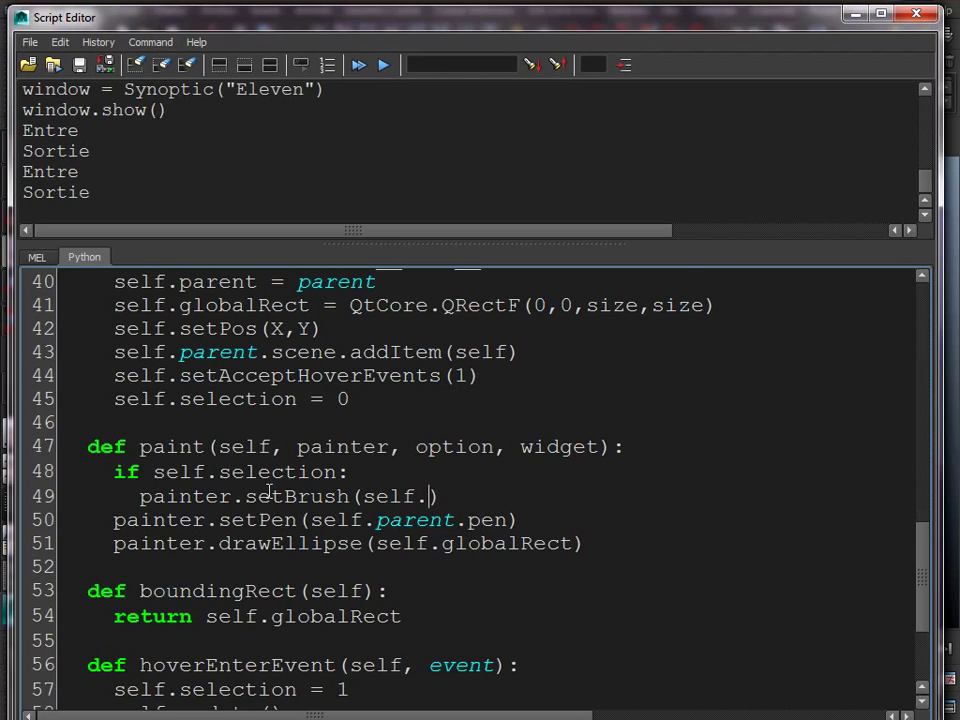
{"action": "type", "text": "brush"}
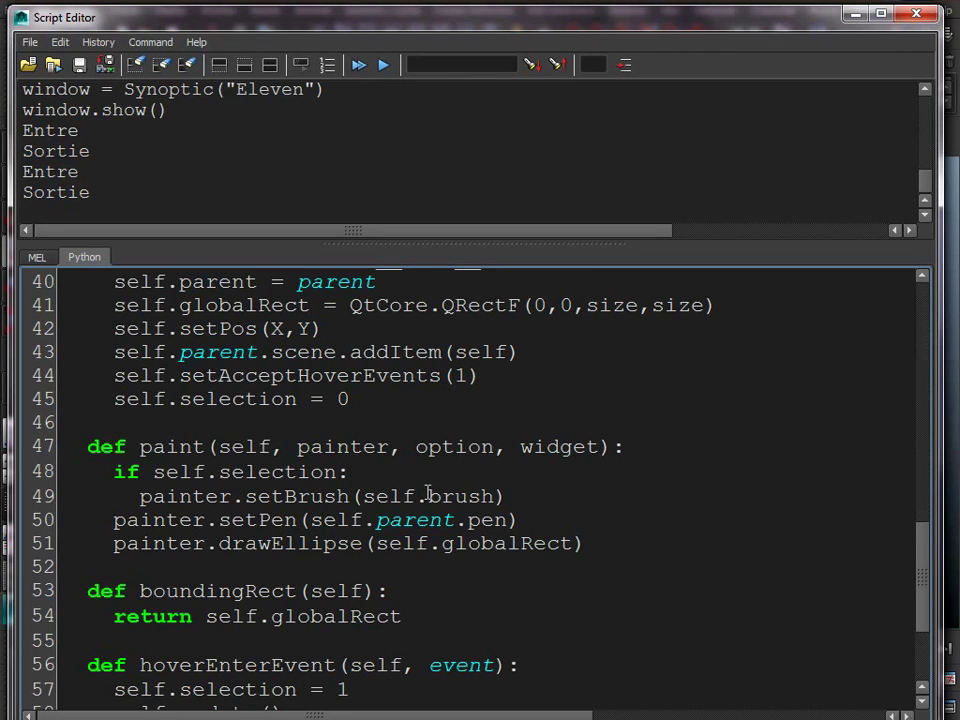
{"action": "type", "text": "parent."}
Create self.brush = QtGui.QBrush() below the pen colour line in Synoptic's constructor.
{"action": "scroll", "coordinate": [516, 489], "scroll_direction": "up", "scroll_amount": 4}
{"action": "scroll", "coordinate": [490, 540], "scroll_direction": "up", "scroll_amount": 5}
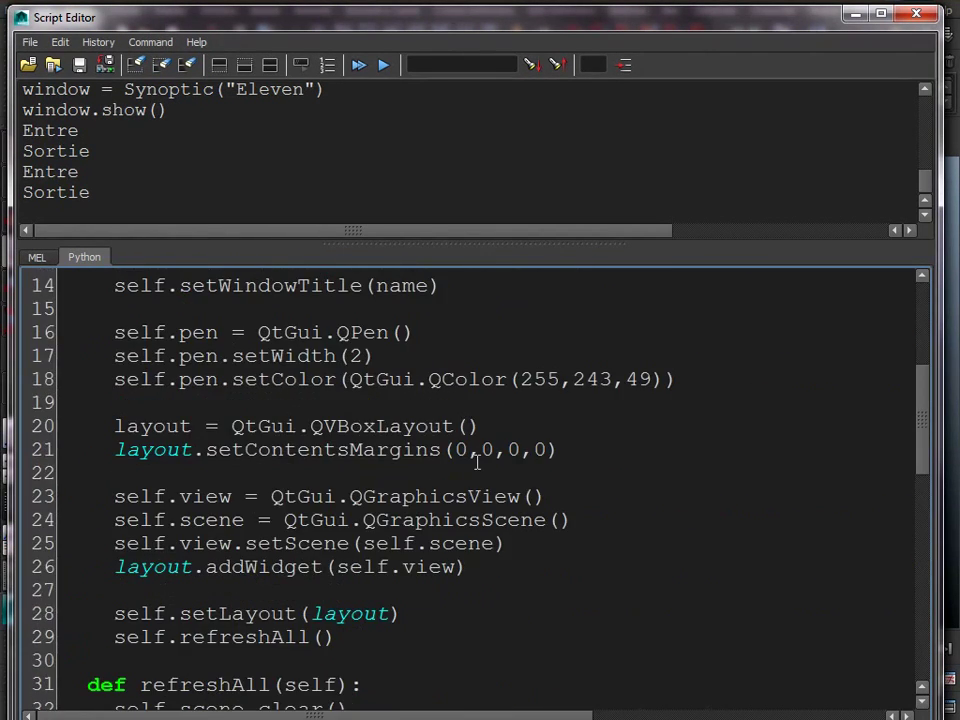
{"action": "scroll", "coordinate": [459, 476], "scroll_direction": "up", "scroll_amount": 2}
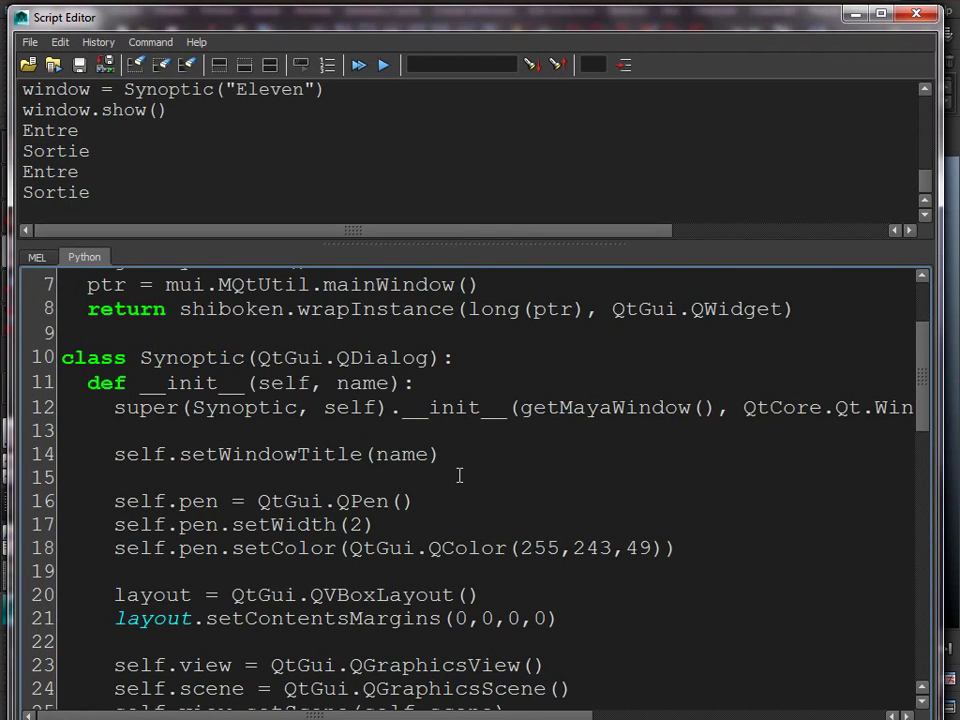
{"action": "left_click", "coordinate": [712, 548]}
{"action": "key", "text": "Return"}
{"action": "type", "text": "self.brush = QtGui.QBrush()"}
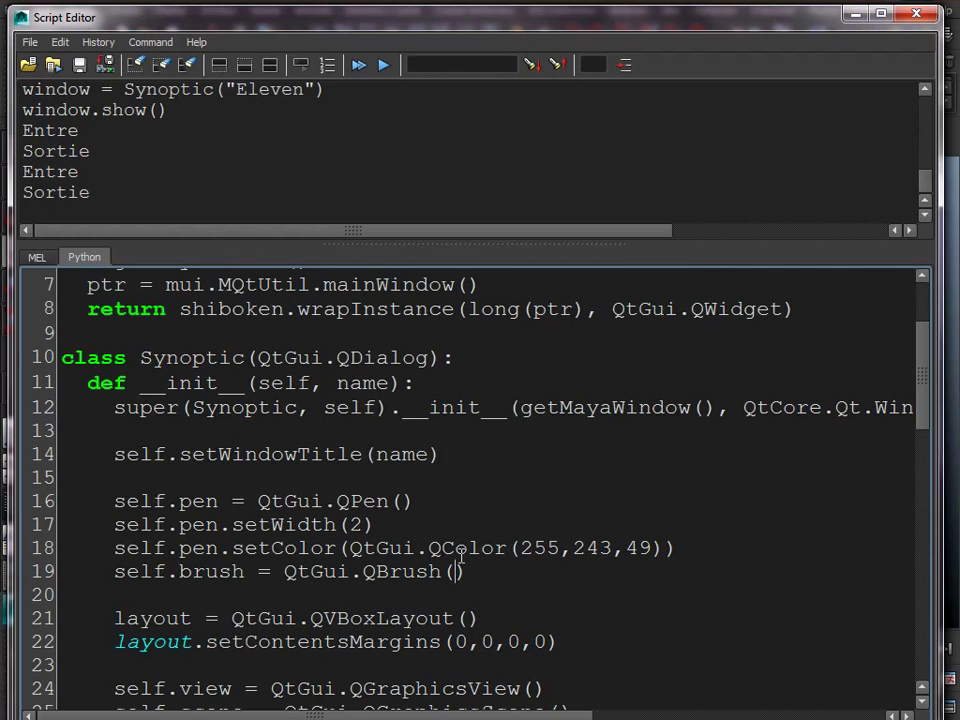
Define color = QtGui.QColor(255,243,49) and use it for both setColor and QBrush.
{"action": "left_click_drag", "start_coordinate": [662, 548], "coordinate": [350, 548]}
{"action": "key", "text": "ctrl+c"}
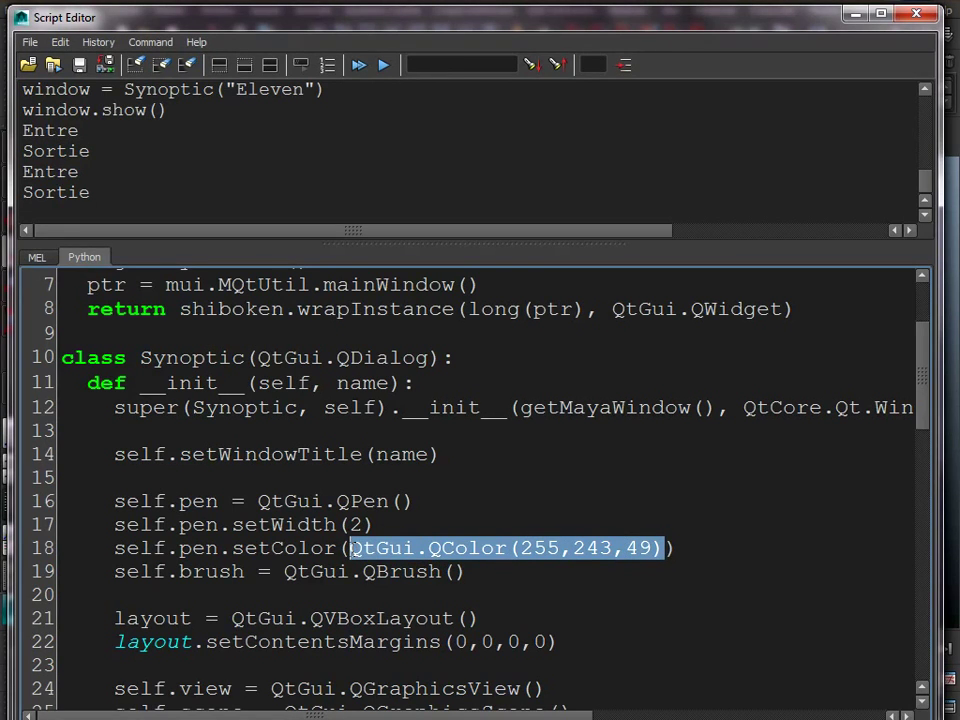
{"action": "left_click", "coordinate": [365, 483]}
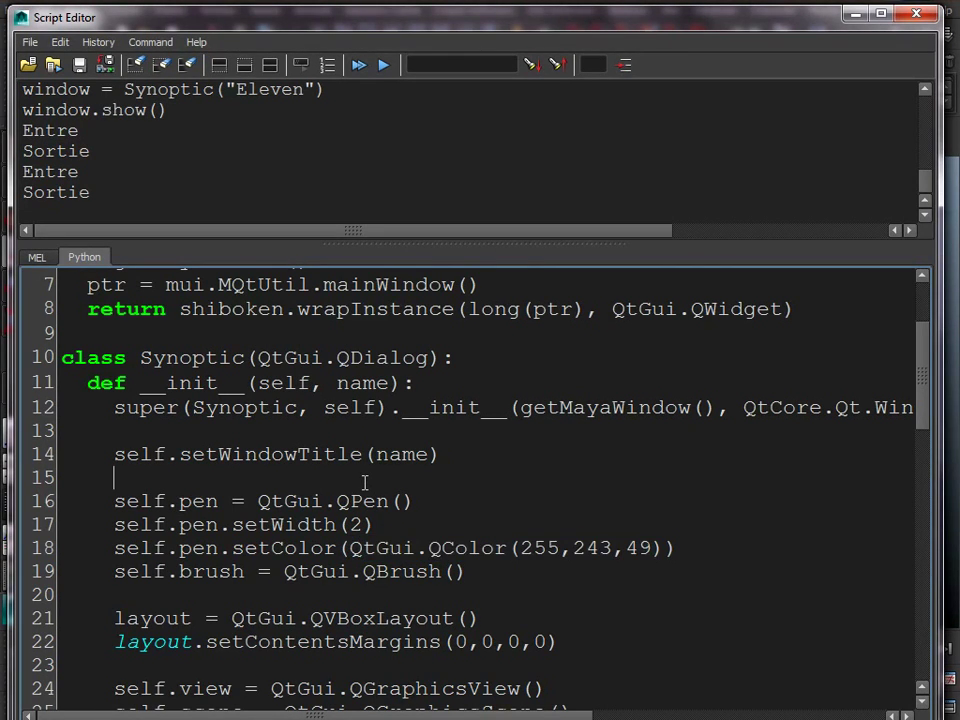
{"action": "key", "text": "Return"}
{"action": "type", "text": "color ="}
{"action": "key", "text": "ctrl+v"}
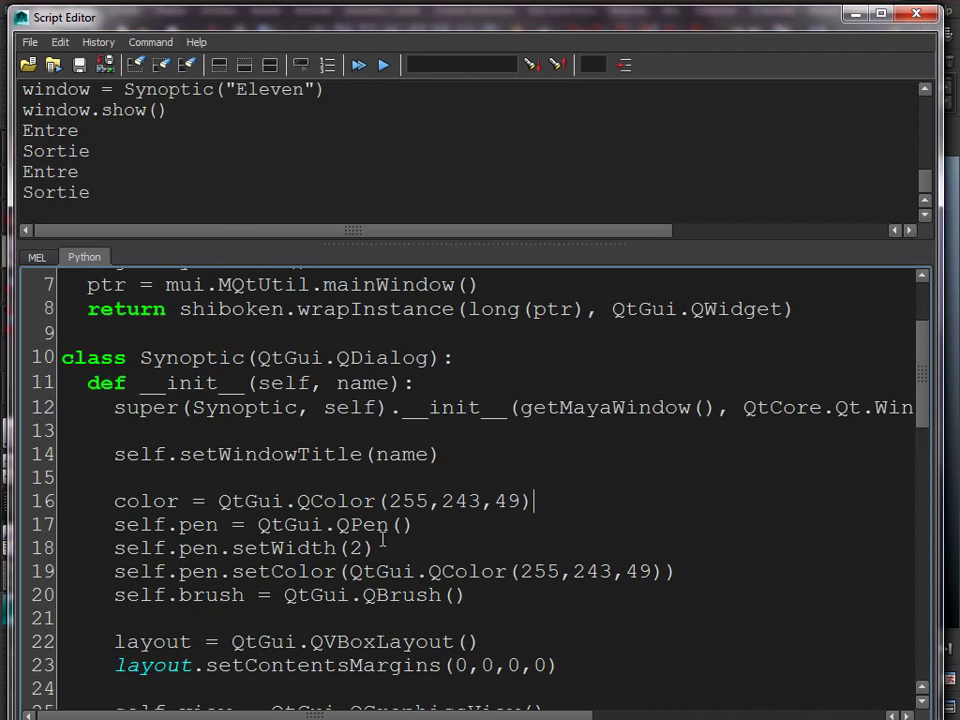
{"action": "left_click", "coordinate": [349, 571]}
{"action": "left_click", "coordinate": [665, 571], "text": "shift"}
{"action": "type", "text": "color"}
{"action": "left_click", "coordinate": [456, 597]}
{"action": "type", "text": "color"}
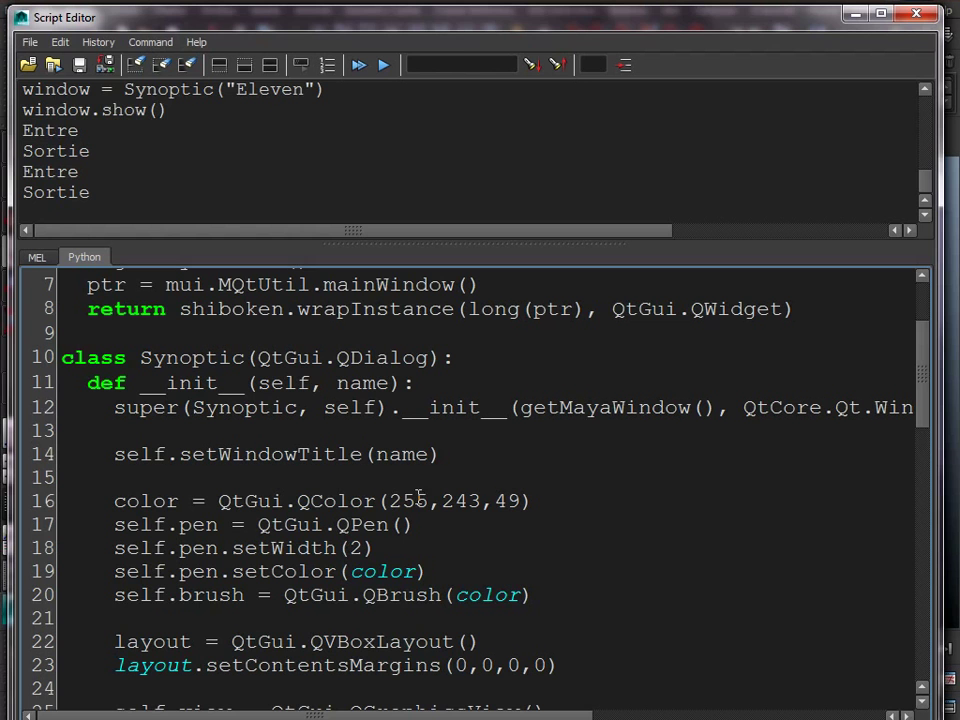
{"action": "scroll", "coordinate": [424, 517], "scroll_direction": "down", "scroll_amount": 4}
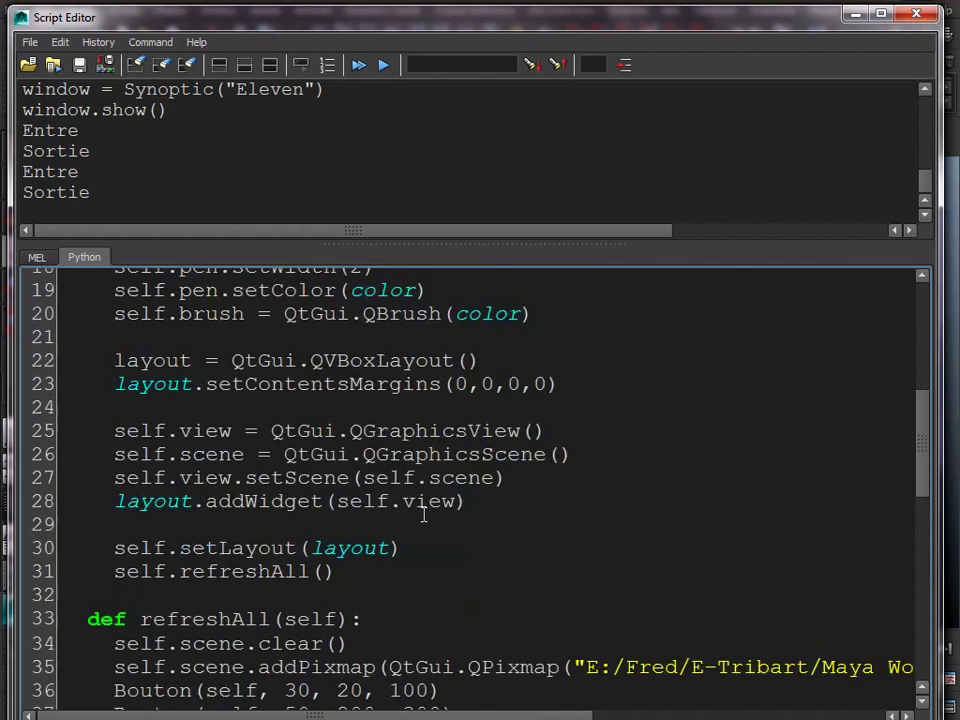
{"action": "scroll", "coordinate": [424, 517], "scroll_direction": "down", "scroll_amount": 5}
{"action": "scroll", "coordinate": [343, 520], "scroll_direction": "down", "scroll_amount": 2}
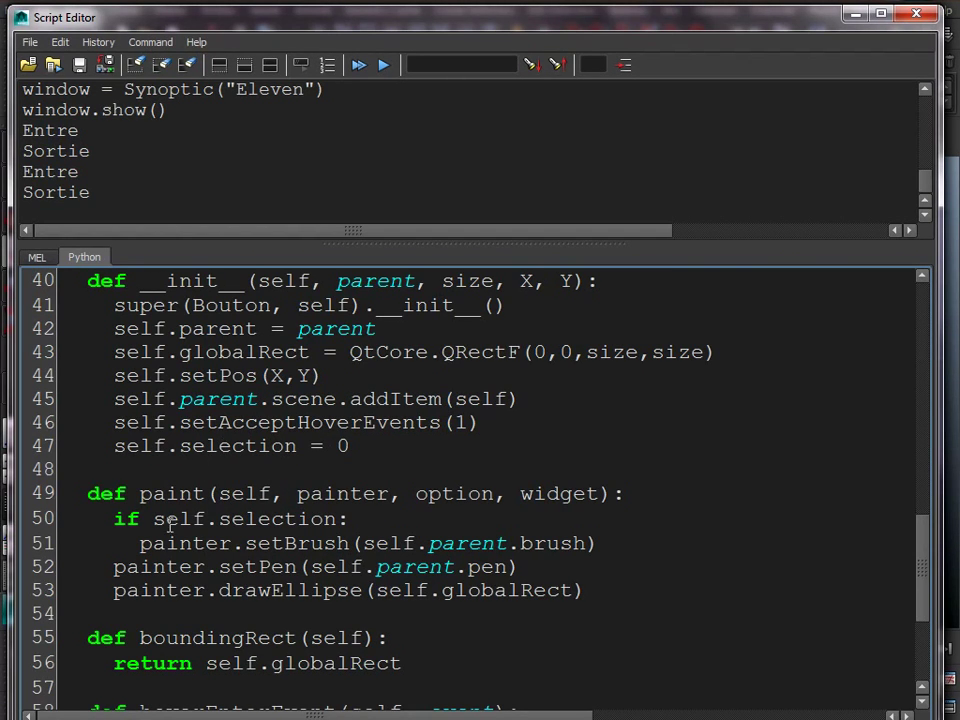
{"action": "left_click_drag", "start_coordinate": [285, 519], "coordinate": [330, 545]}
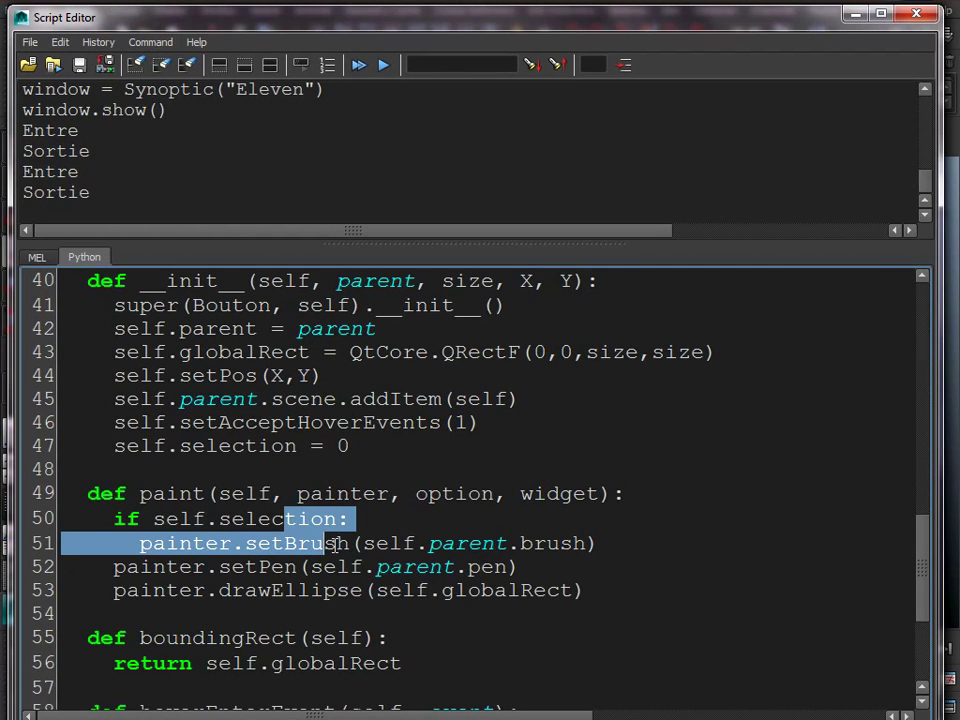
{"action": "left_click_drag", "start_coordinate": [245, 567], "coordinate": [422, 568]}
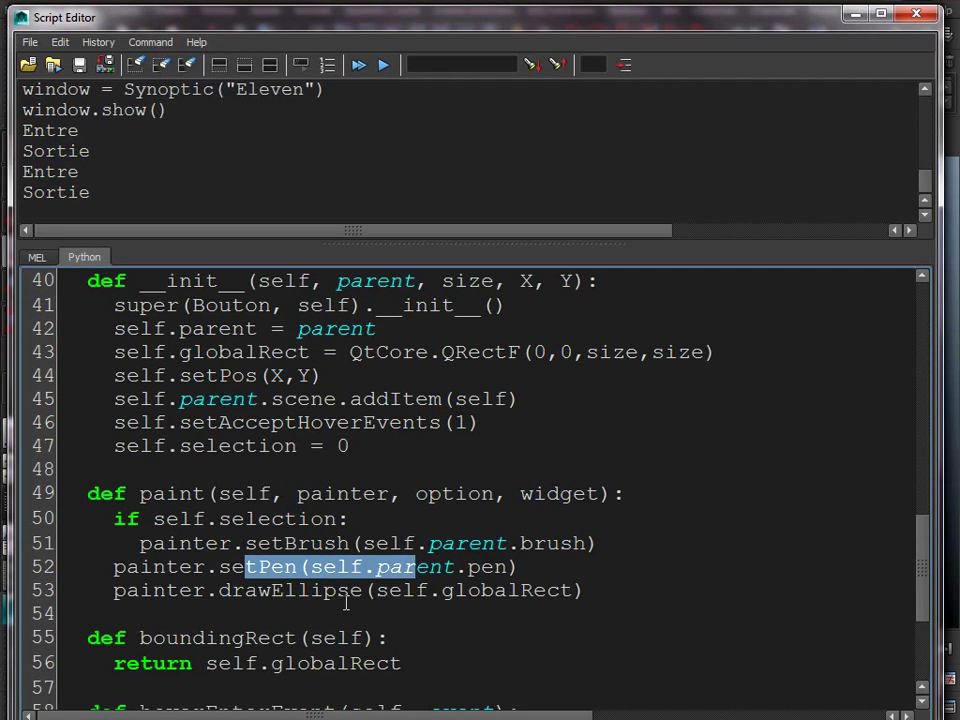
{"action": "scroll", "coordinate": [346, 598], "scroll_direction": "down", "scroll_amount": 2}
{"action": "scroll", "coordinate": [346, 590], "scroll_direction": "down", "scroll_amount": 1}
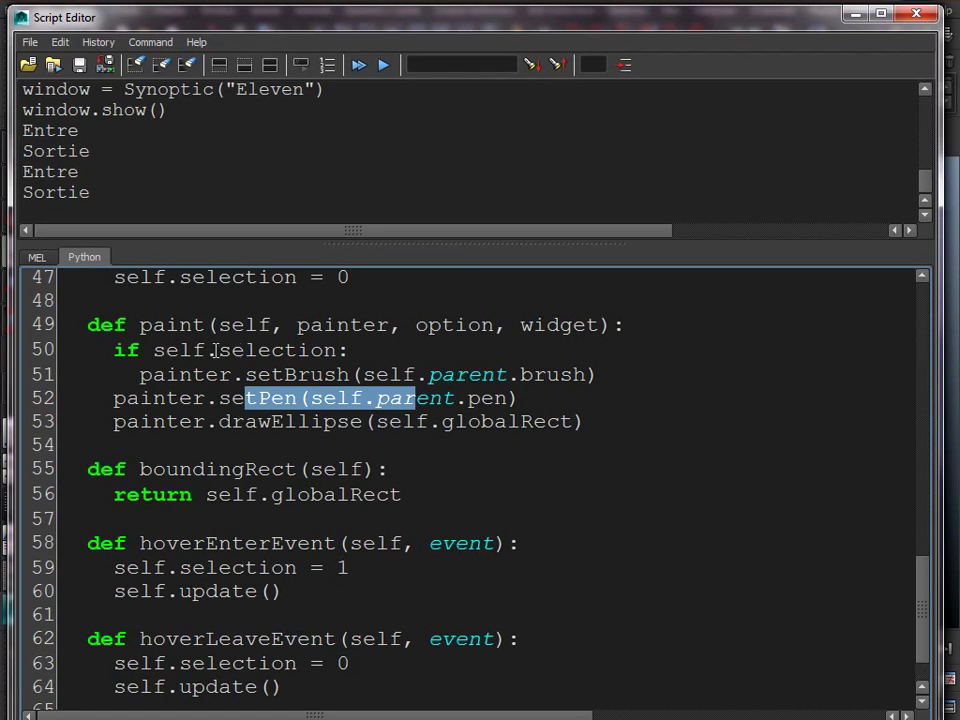
{"action": "left_click_drag", "start_coordinate": [193, 374], "coordinate": [573, 374]}
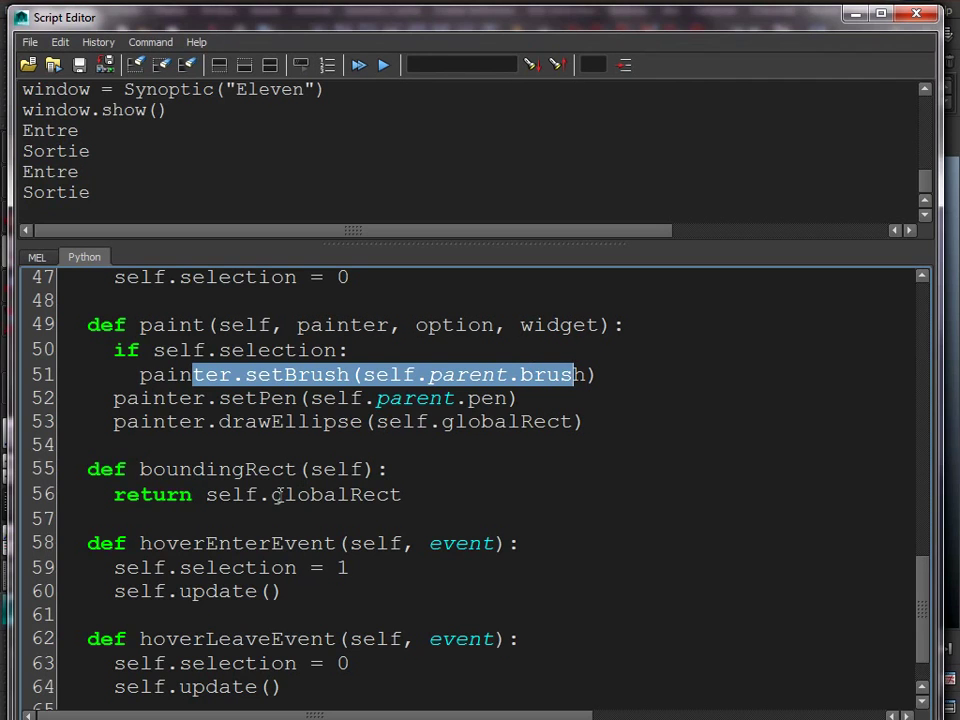
{"action": "left_click_drag", "start_coordinate": [245, 421], "coordinate": [365, 421]}
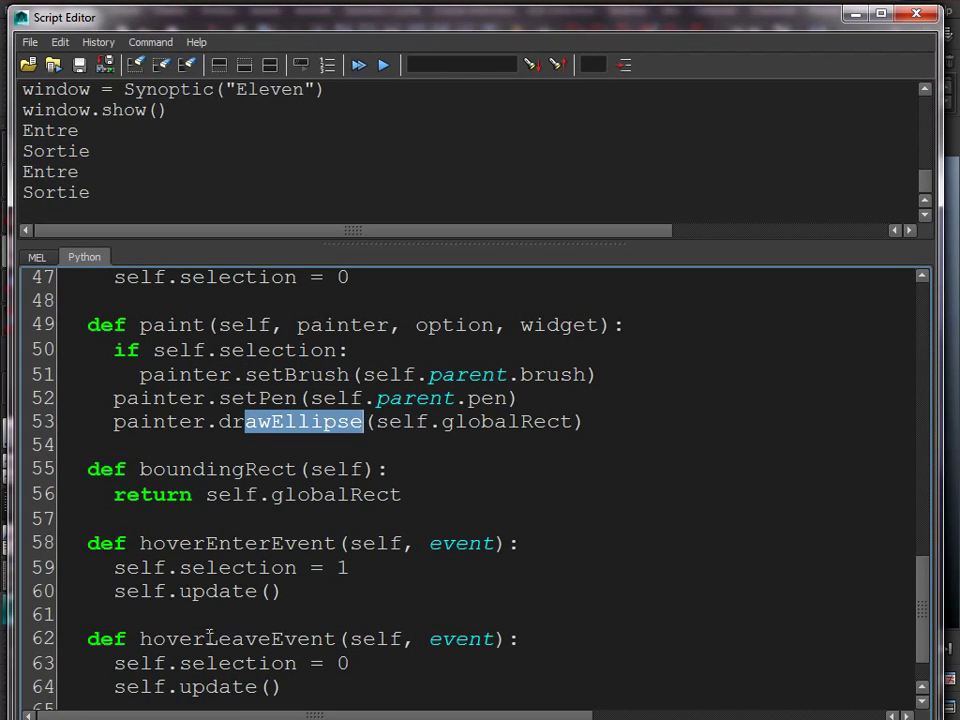
{"action": "left_click", "coordinate": [232, 545]}
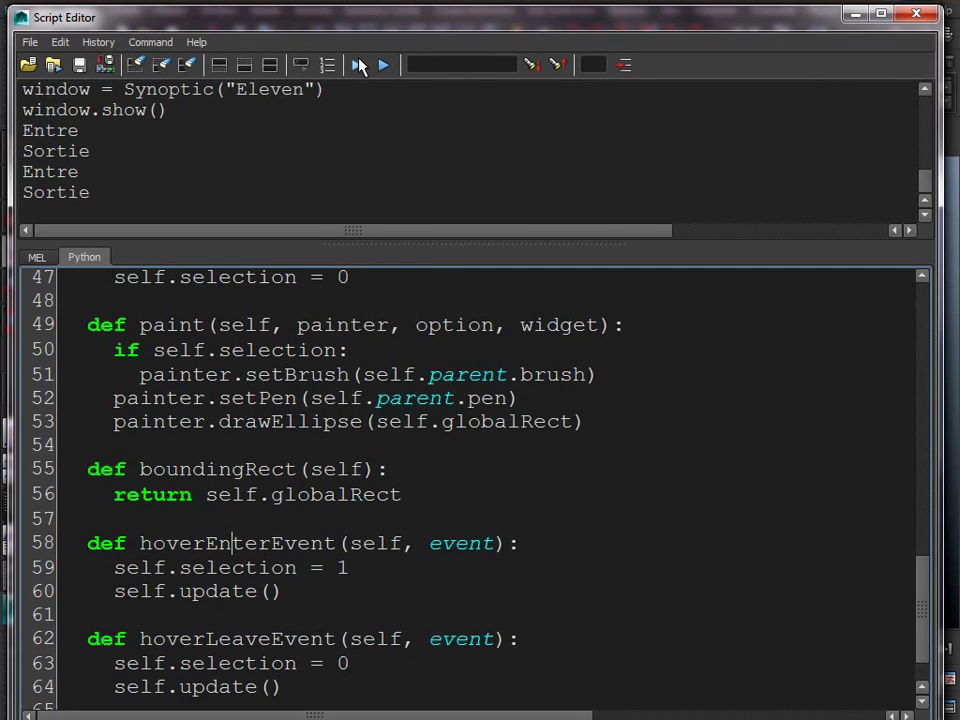
Run the script, confirm hovered circles fill solid yellow, and close the Eleven window.
{"action": "left_click", "coordinate": [357, 63]}
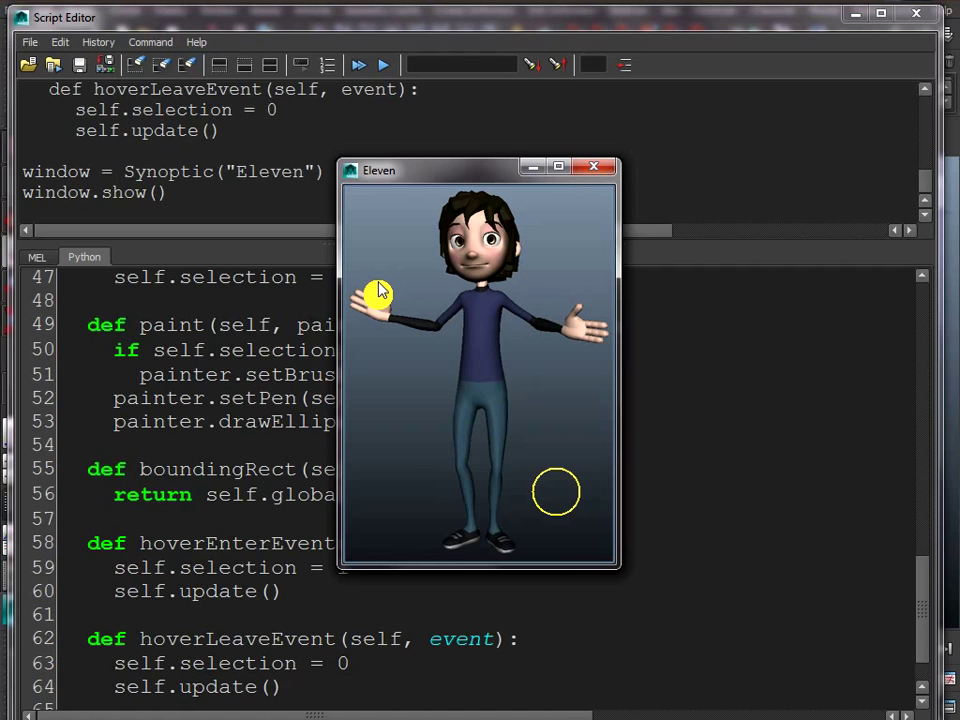
{"action": "left_click", "coordinate": [594, 166]}
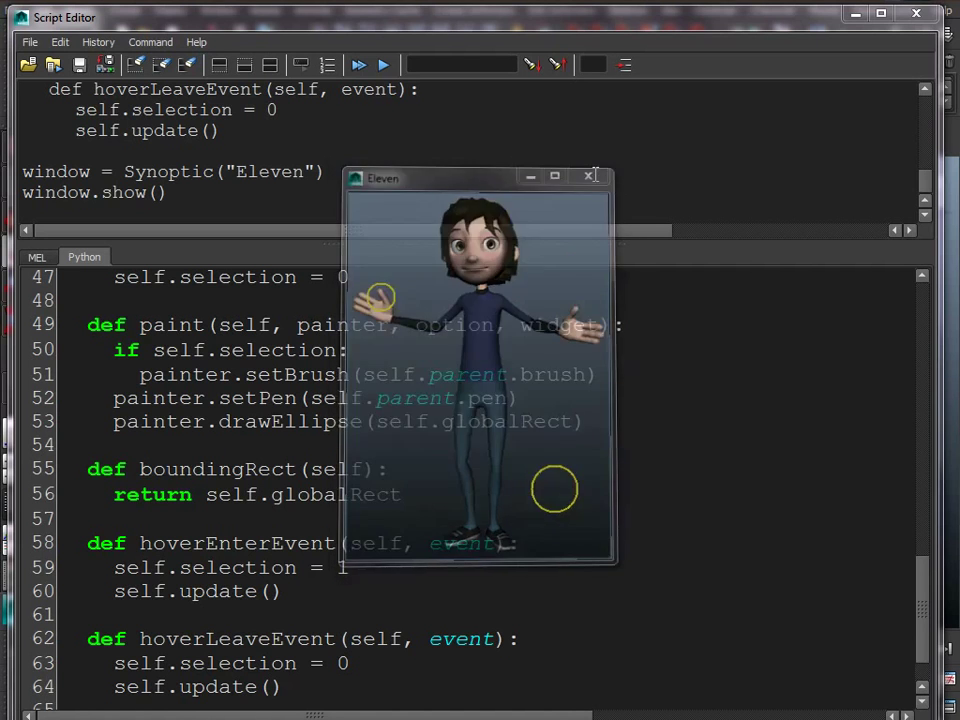
{"action": "scroll", "coordinate": [301, 457], "scroll_direction": "up", "scroll_amount": 2}
{"action": "scroll", "coordinate": [290, 445], "scroll_direction": "up", "scroll_amount": 2}
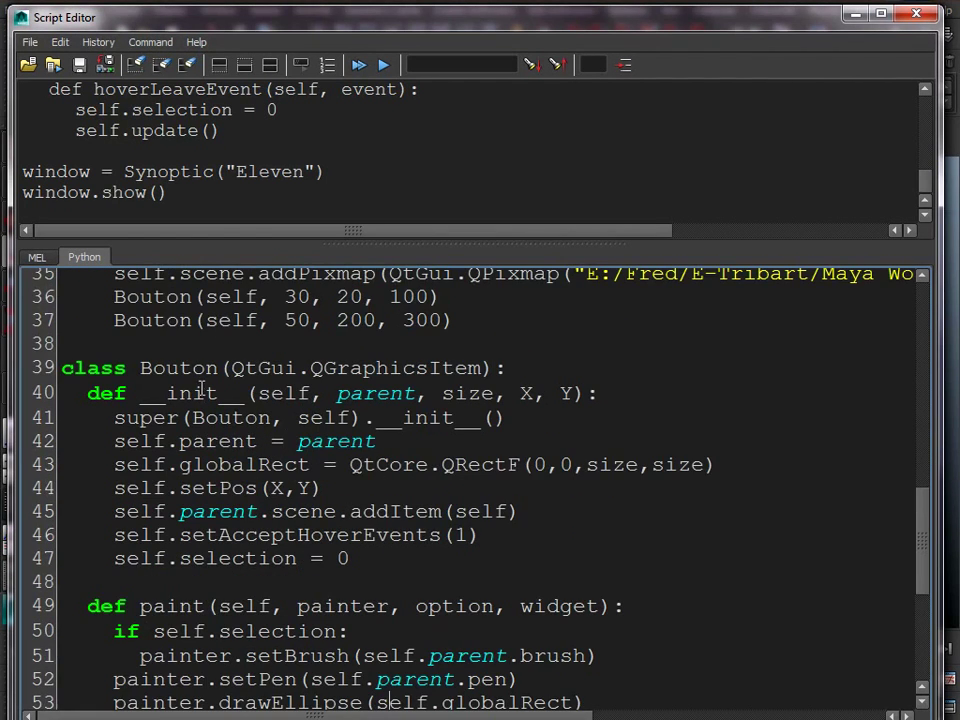
Add a command parameter to Bouton's __init__ signature.
{"action": "scroll", "coordinate": [237, 368], "scroll_direction": "up", "scroll_amount": 2}
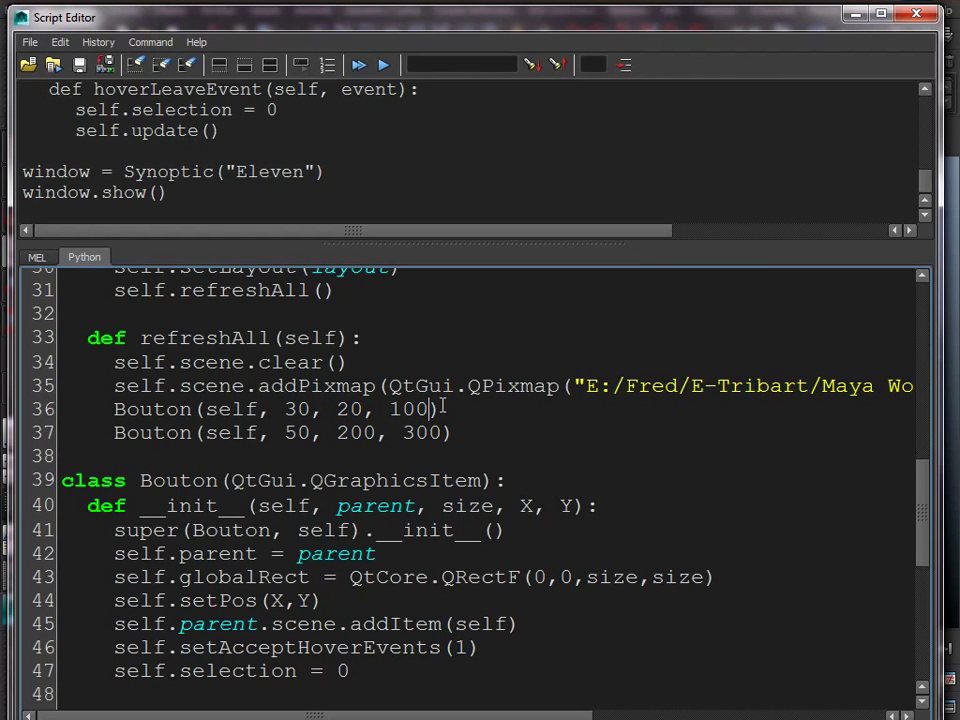
{"action": "type", "text": ", comm"}
{"action": "key", "text": "BackSpace"}
{"action": "key", "text": "BackSpace"}
{"action": "key", "text": "BackSpace"}
{"action": "key", "text": "BackSpace"}
{"action": "type", "text": ", command"}
Store self.command = command under self.selection, and add an argument slot after 100 in the first Bouton call.
{"action": "scroll", "coordinate": [599, 509], "scroll_direction": "down", "scroll_amount": 1}
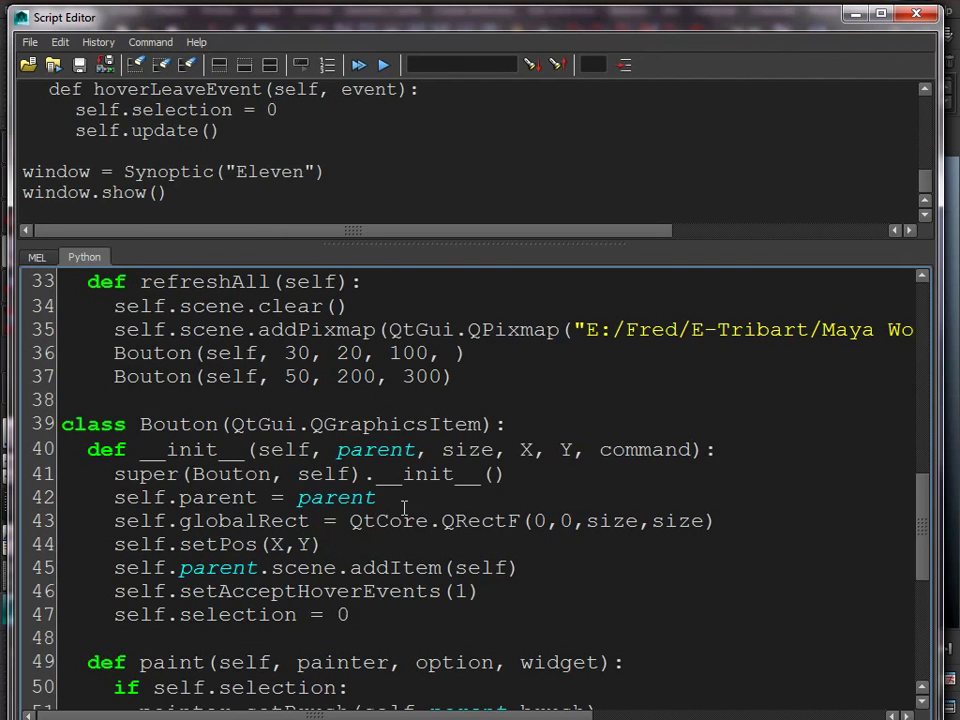
{"action": "key", "text": "Return"}
{"action": "type", "text": "self.command = N"}
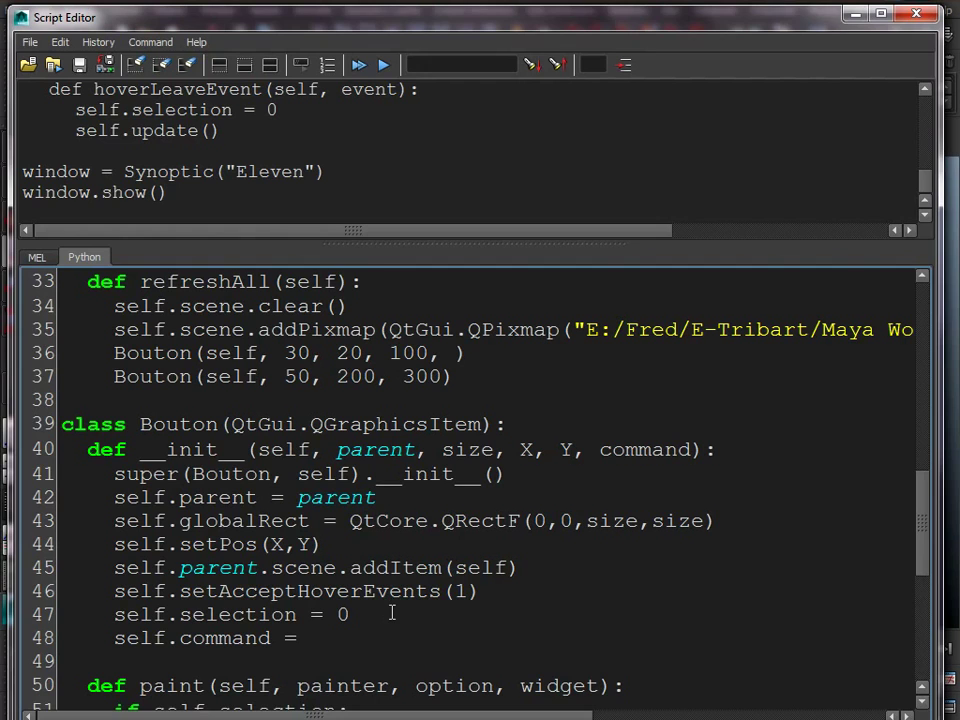
{"action": "type", "text": "o"}
{"action": "type", "text": "ne"}
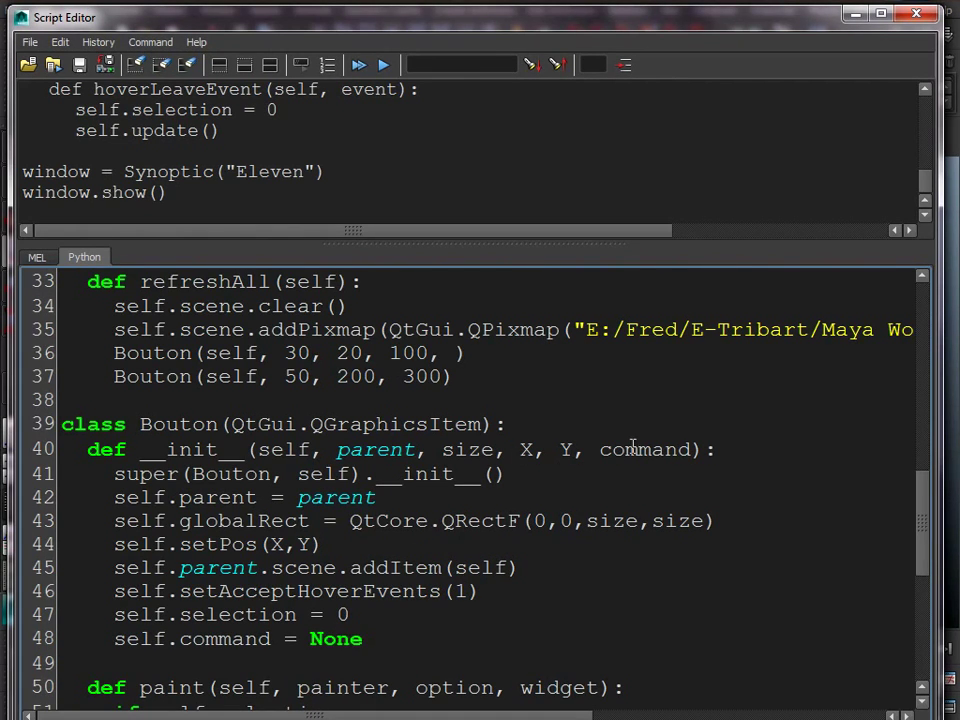
{"action": "double_click", "coordinate": [612, 450]}
{"action": "key", "text": "ctrl+c"}
{"action": "double_click", "coordinate": [338, 640]}
{"action": "key", "text": "ctrl+v"}
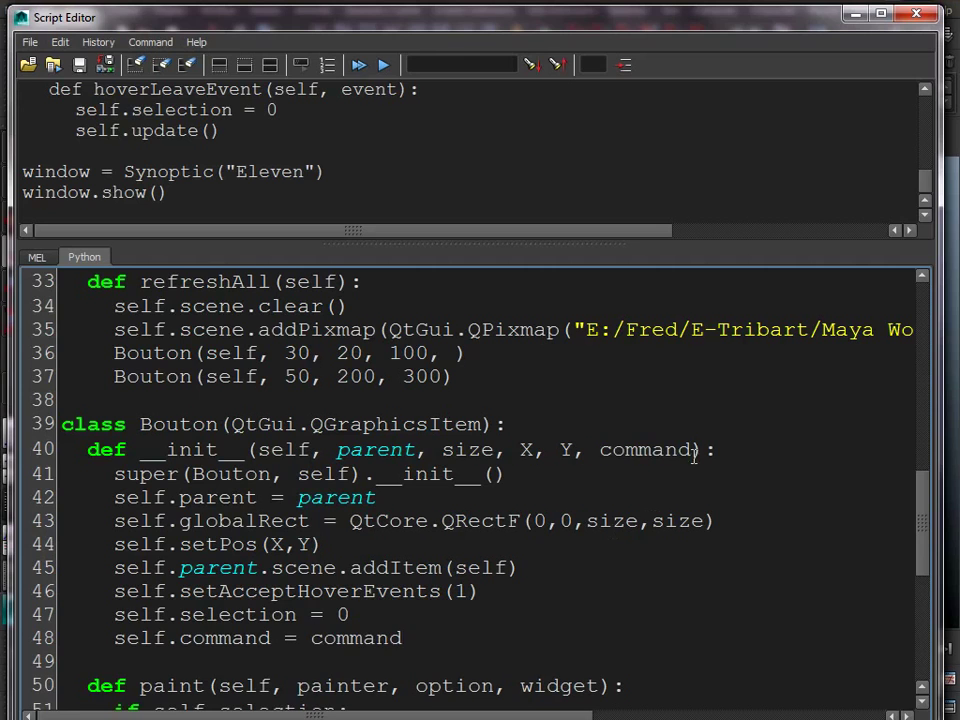
{"action": "left_click", "coordinate": [450, 355]}
{"action": "key", "text": "Delete"}
Select Global_Scale in the Outliner and set its Visibility to 1 in the Channel Box.
{"action": "mouse_move", "coordinate": [320, 17]}
{"action": "left_mouse_down"}
{"action": "mouse_move", "coordinate": [671, 261]}
{"action": "mouse_move", "coordinate": [603, 216]}
{"action": "mouse_move", "coordinate": [529, 474]}
{"action": "left_mouse_up"}
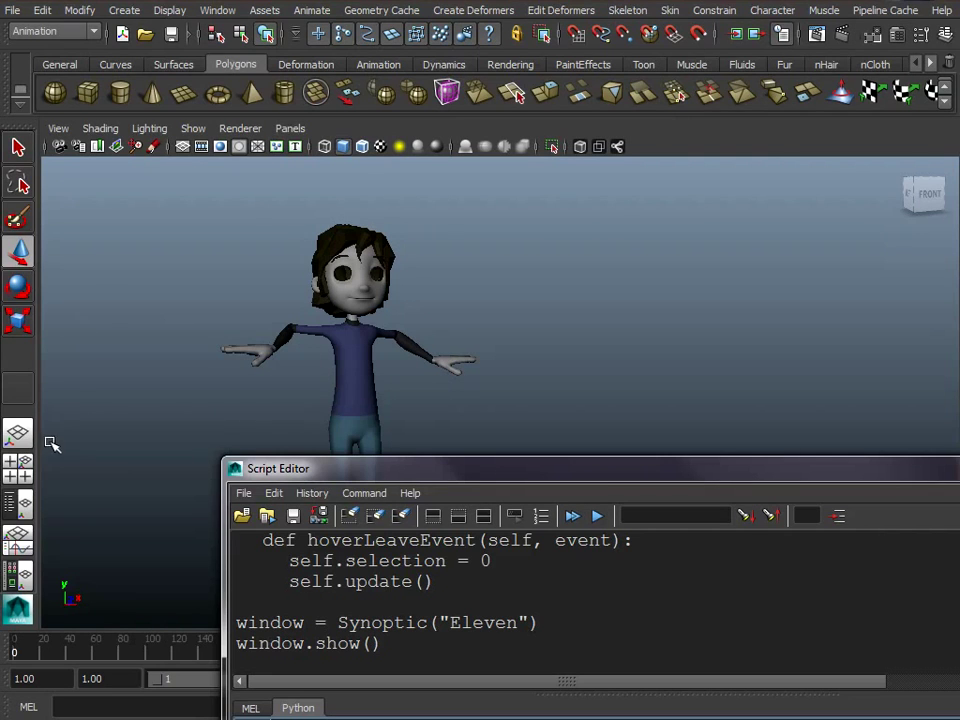
{"action": "left_click", "coordinate": [24, 508]}
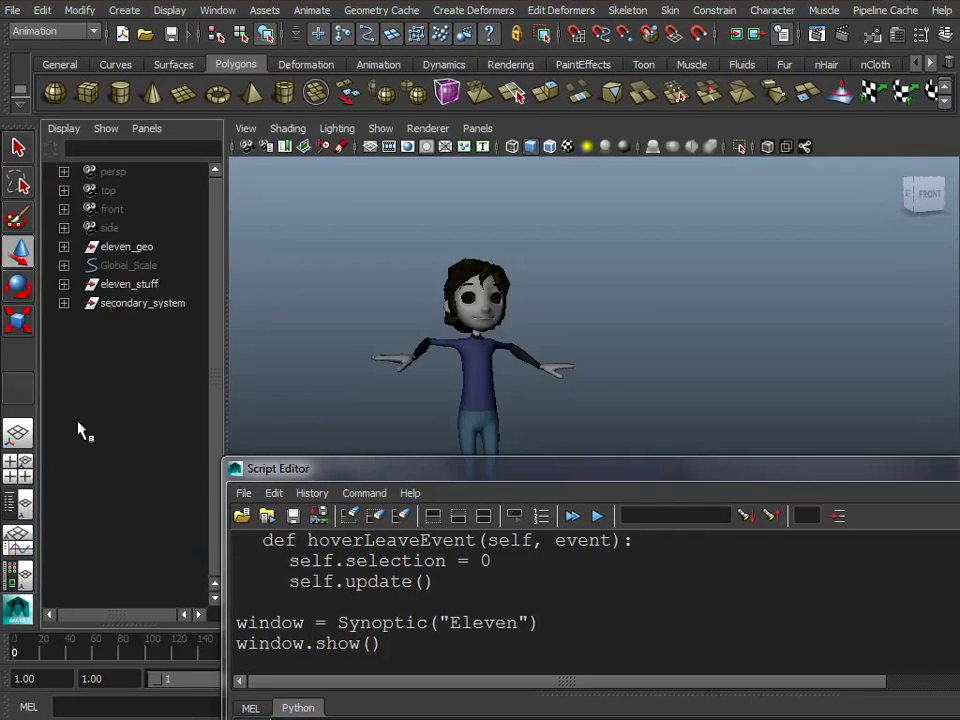
{"action": "left_click", "coordinate": [128, 266]}
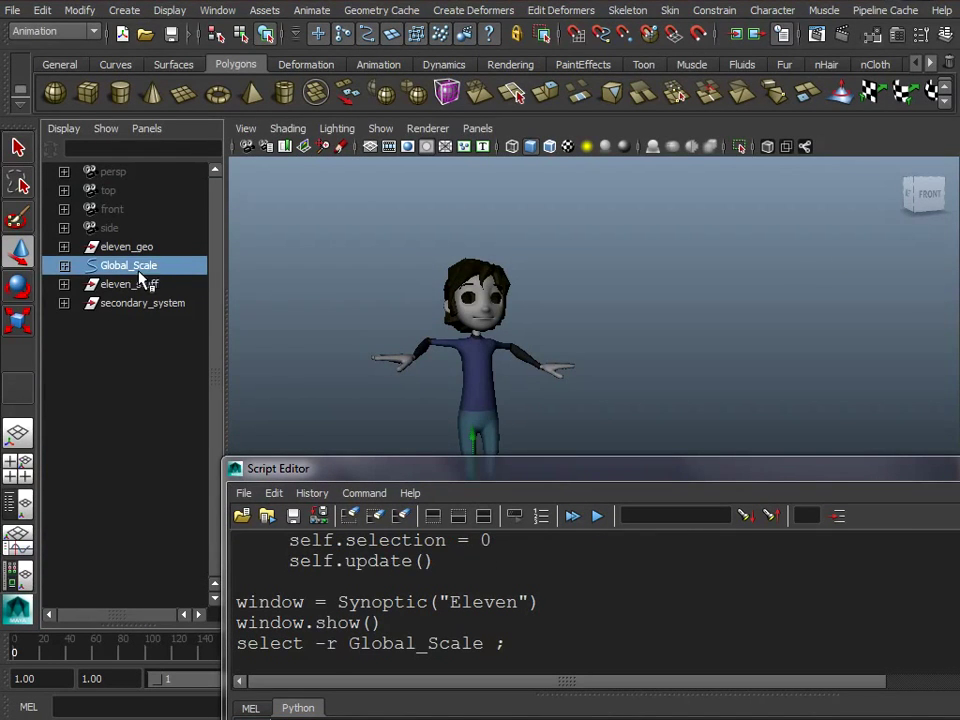
{"action": "left_click", "coordinate": [899, 35]}
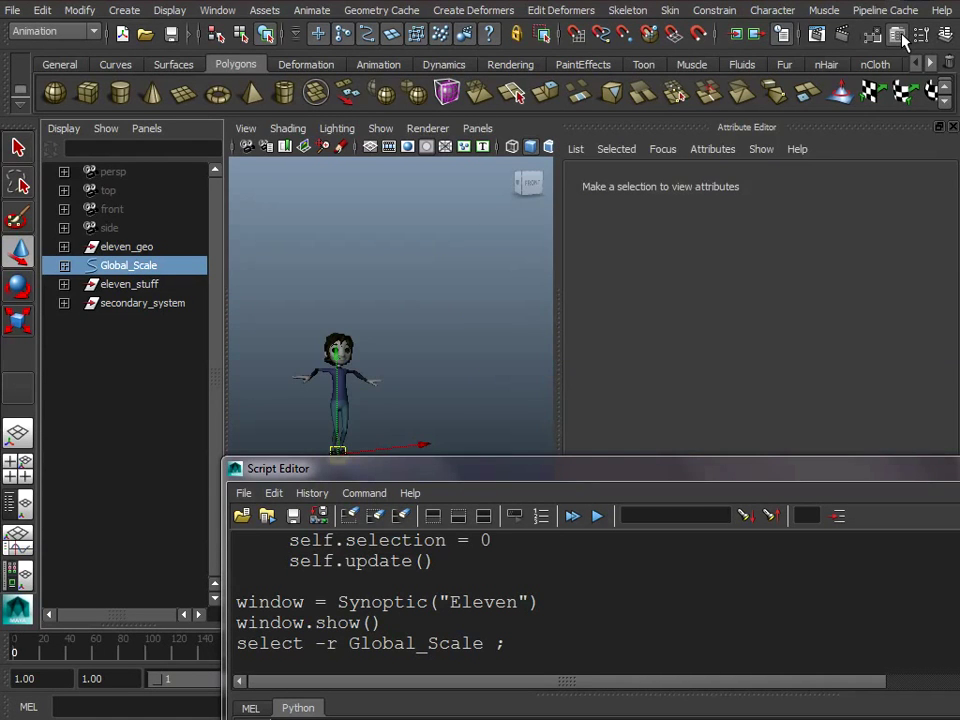
{"action": "left_click", "coordinate": [921, 35]}
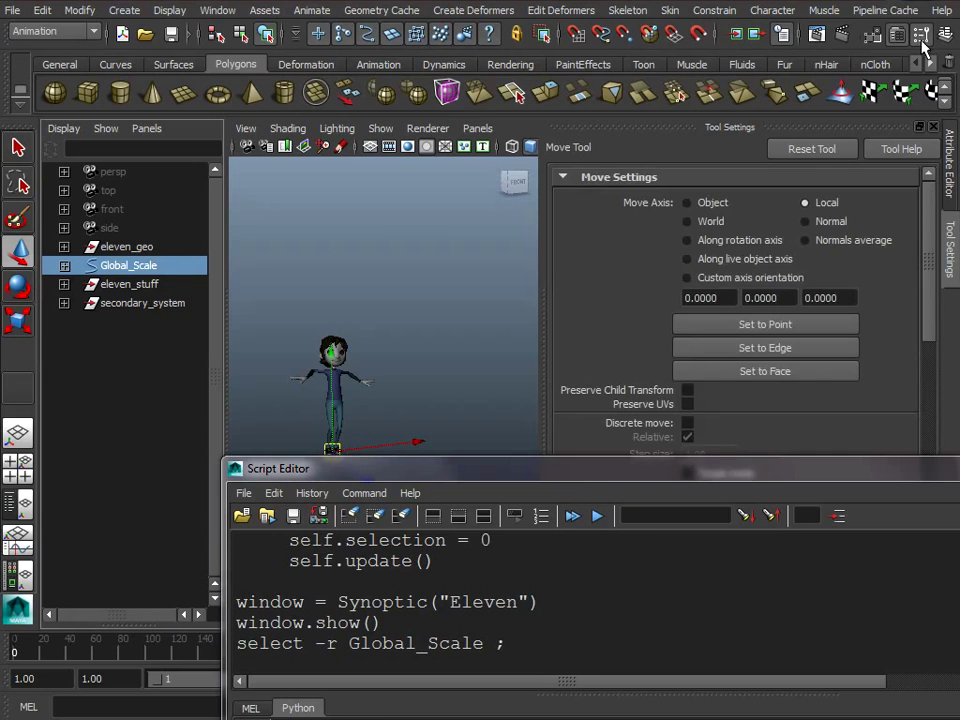
{"action": "left_click", "coordinate": [945, 37]}
{"action": "double_click", "coordinate": [885, 307]}
{"action": "type", "text": "1"}
{"action": "key", "text": "Return"}
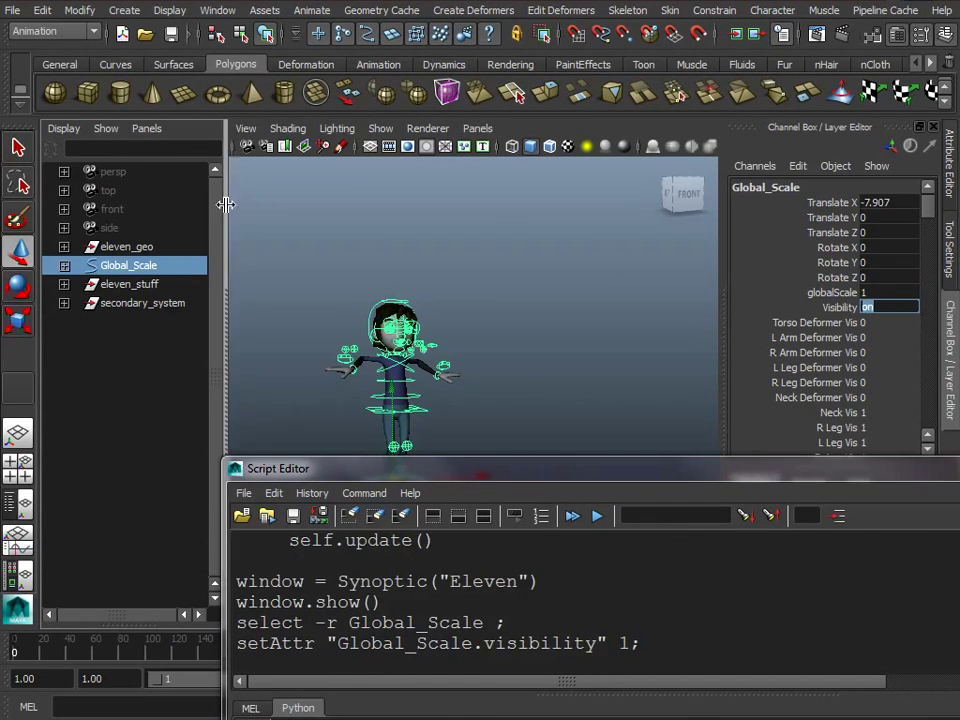
Select r_wrist_IK_control in the viewport and highlight its select command in the Script Editor log.
{"action": "left_click", "coordinate": [587, 355]}
{"action": "scroll", "coordinate": [466, 372], "scroll_direction": "up", "scroll_amount": 5}
{"action": "scroll", "coordinate": [466, 372], "scroll_direction": "down", "scroll_amount": 4}
{"action": "mouse_move", "coordinate": [429, 349]}
{"action": "left_mouse_down", "text": "alt"}
{"action": "mouse_move", "coordinate": [506, 328]}
{"action": "mouse_move", "coordinate": [364, 321]}
{"action": "left_mouse_up", "text": "alt"}
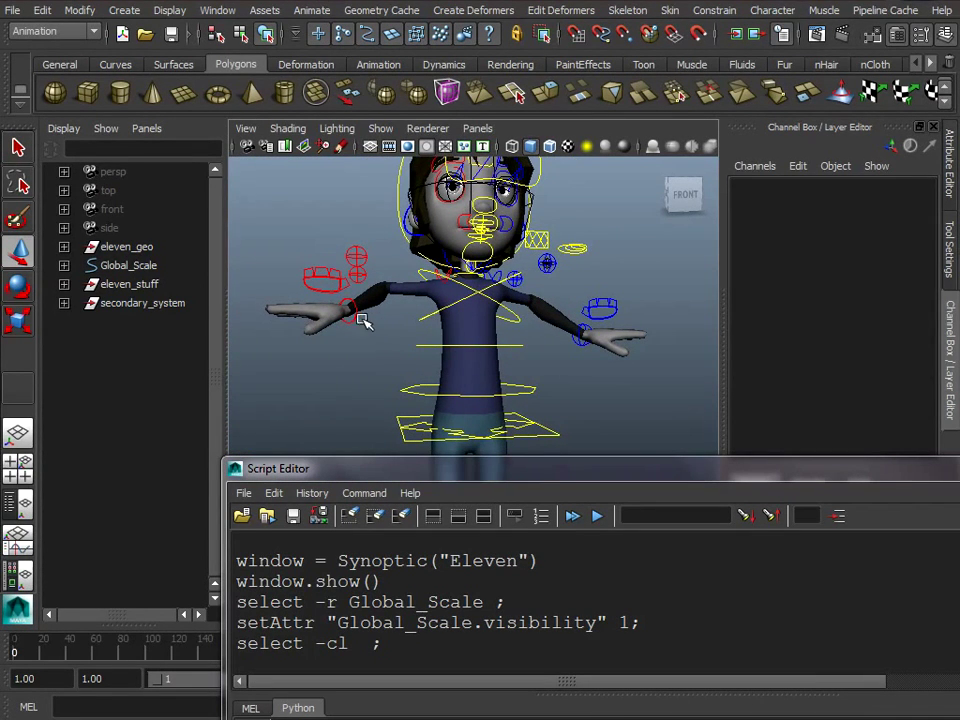
{"action": "left_click", "coordinate": [347, 311]}
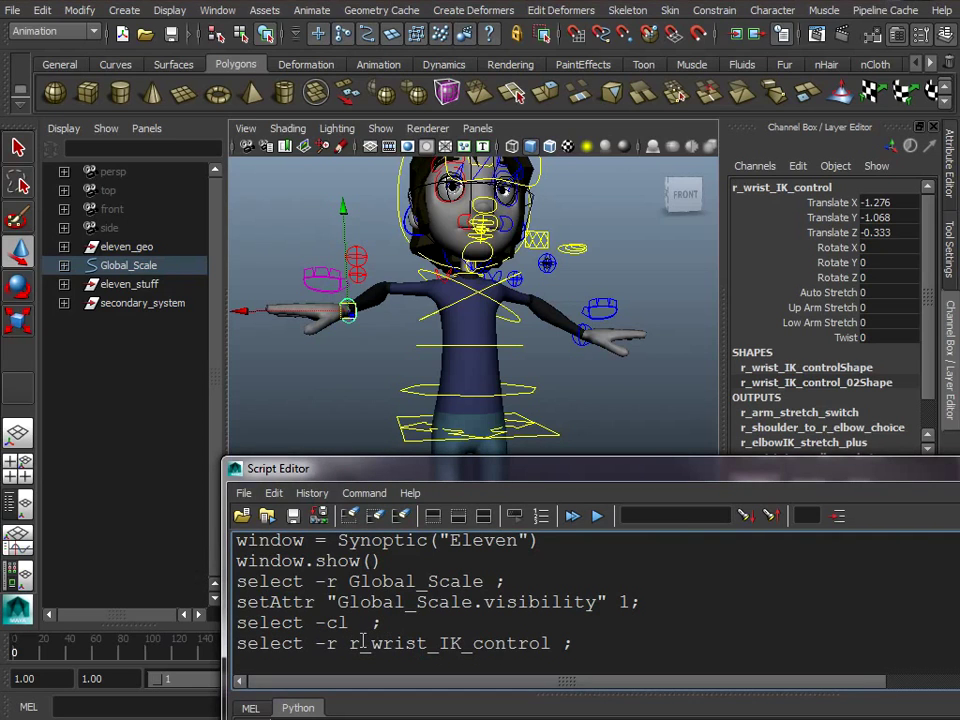
{"action": "left_click_drag", "start_coordinate": [349, 643], "coordinate": [555, 645]}
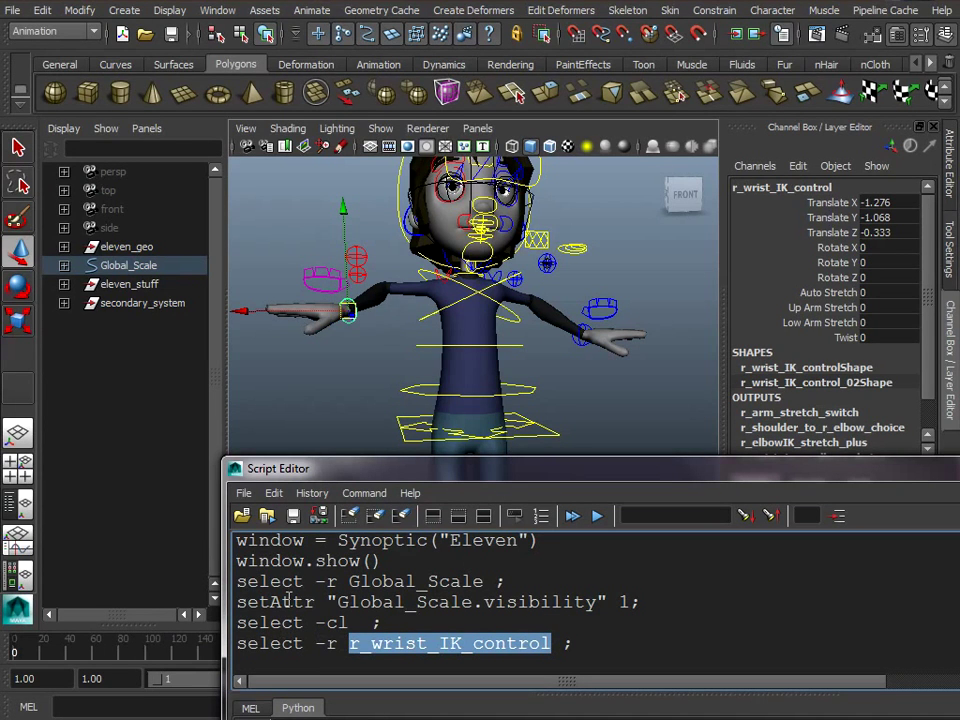
{"action": "mouse_move", "coordinate": [508, 470]}
{"action": "left_mouse_down"}
{"action": "mouse_move", "coordinate": [394, 0]}
{"action": "mouse_move", "coordinate": [368, 8]}
{"action": "left_mouse_up"}
Complete the first Bouton's command string as mc.select('r_wrist_IK_control') on line 36.
{"action": "left_click", "coordinate": [518, 312]}
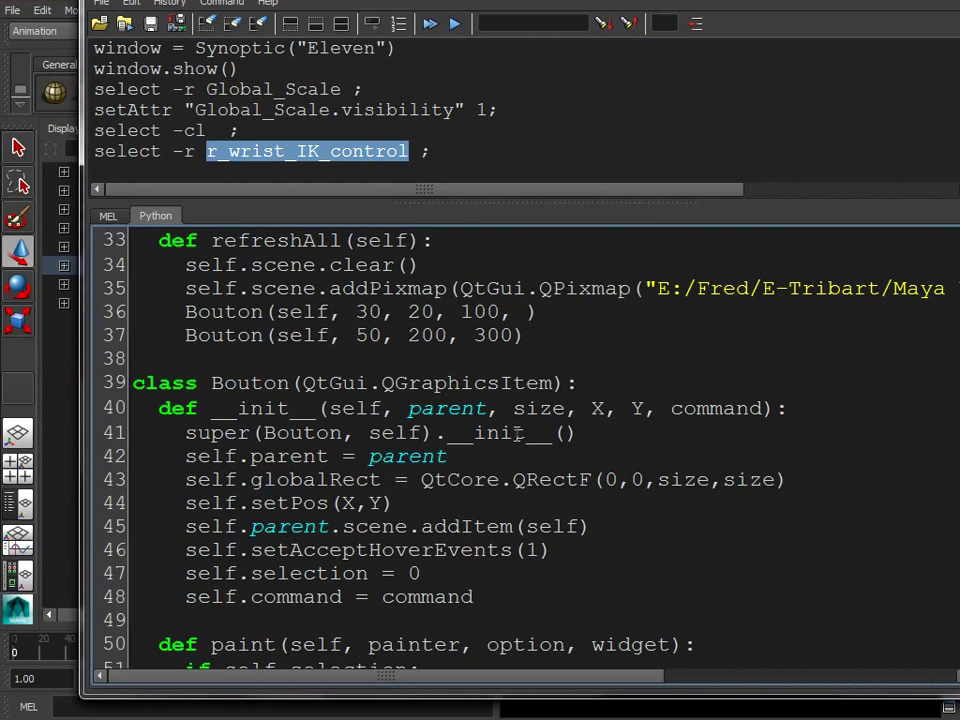
{"action": "type", "text": "\""}
{"action": "type", "text": "select"}
{"action": "type", "text": "('"}
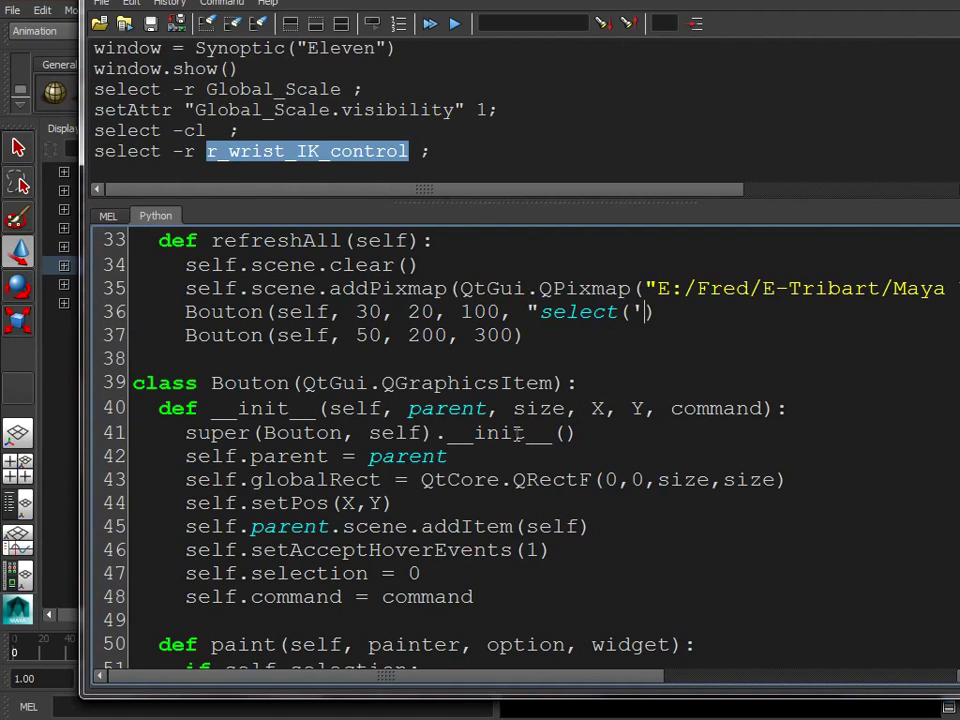
{"action": "key", "text": "ctrl+v"}
{"action": "type", "text": "')"}
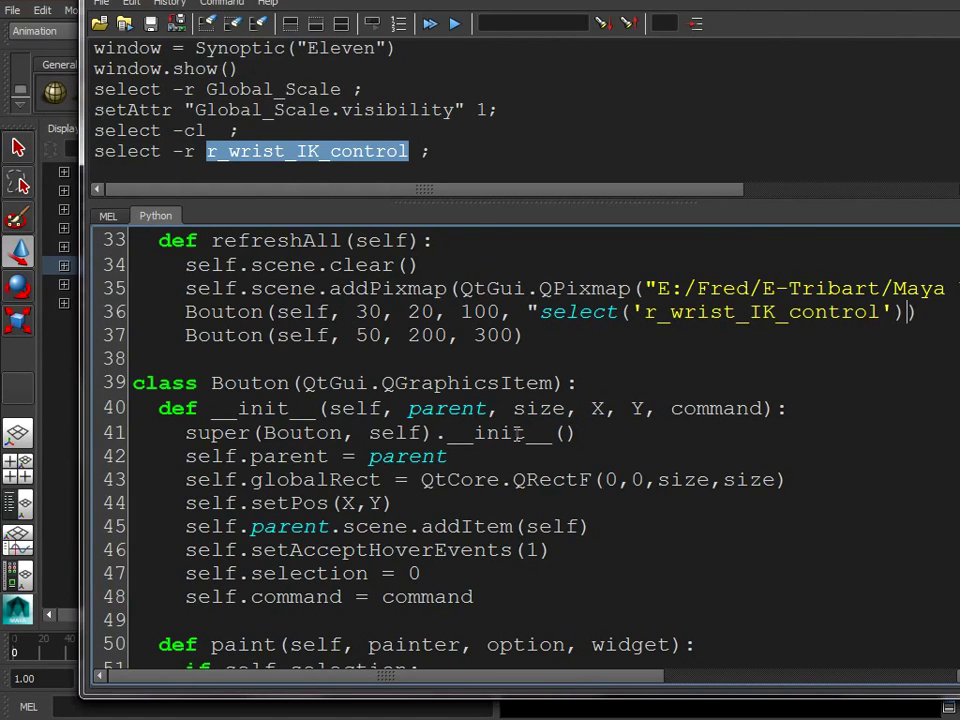
{"action": "type", "text": "\""}
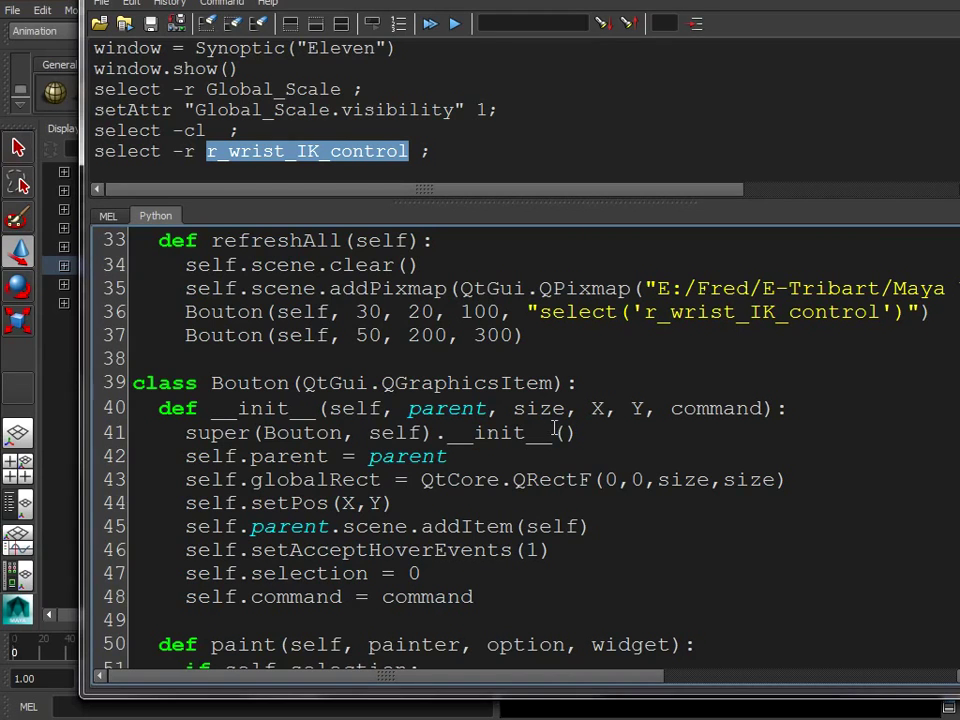
{"action": "scroll", "coordinate": [300, 555], "scroll_direction": "down", "scroll_amount": 2}
{"action": "scroll", "coordinate": [364, 566], "scroll_direction": "up", "scroll_amount": 1}
{"action": "scroll", "coordinate": [360, 558], "scroll_direction": "up", "scroll_amount": 1}
{"action": "scroll", "coordinate": [360, 551], "scroll_direction": "up", "scroll_amount": 2}
{"action": "left_click", "coordinate": [541, 424]}
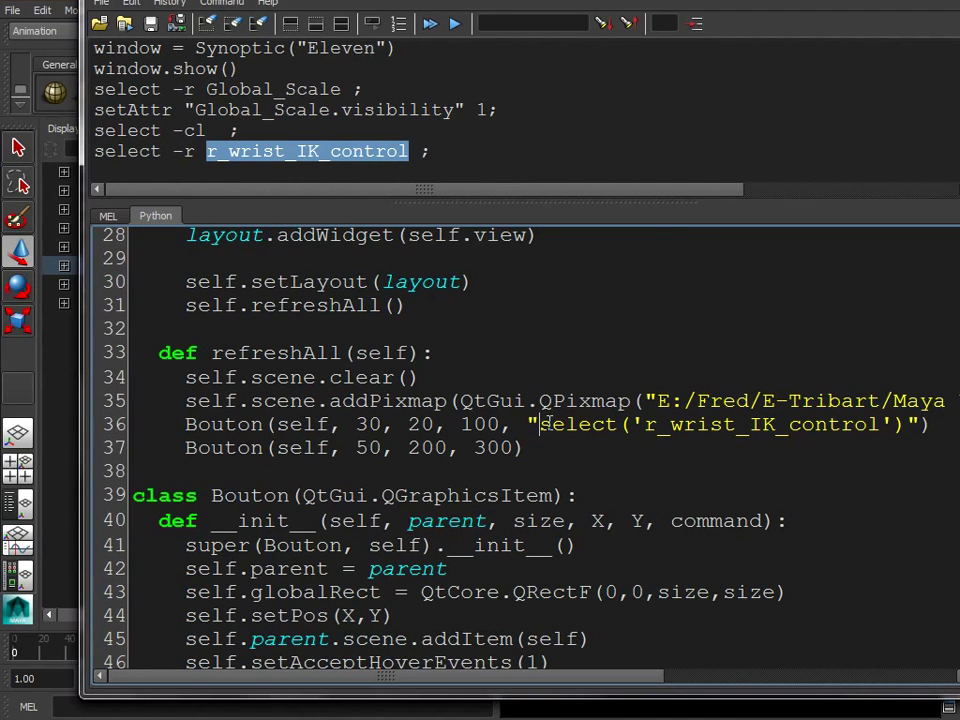
{"action": "type", "text": "mc."}
{"action": "scroll", "coordinate": [552, 414], "scroll_direction": "up", "scroll_amount": 7}
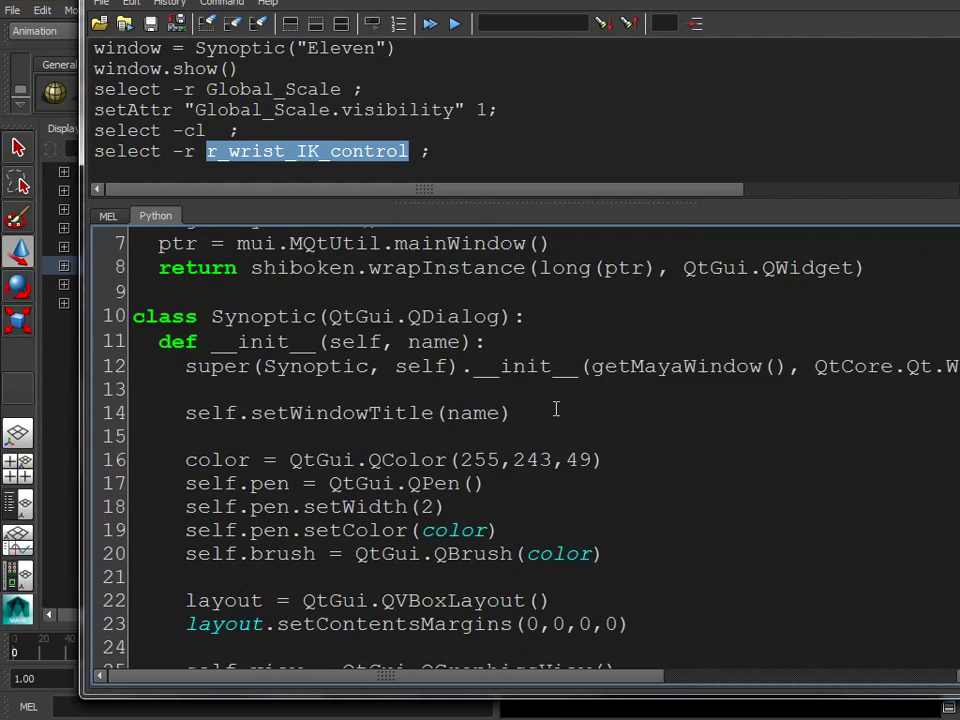
{"action": "scroll", "coordinate": [556, 409], "scroll_direction": "up", "scroll_amount": 2}
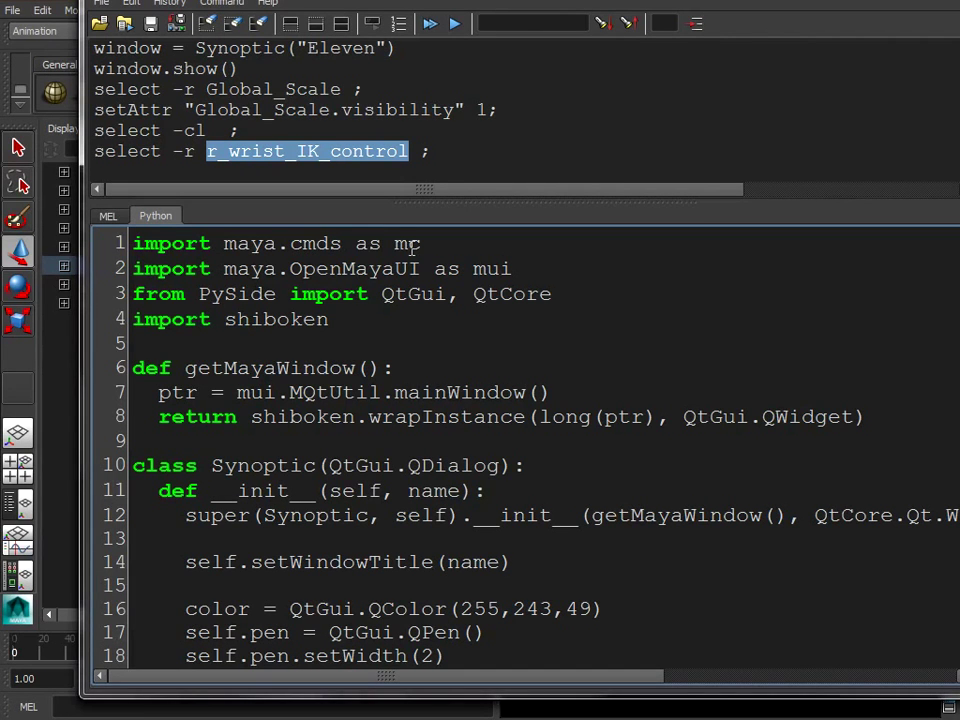
{"action": "scroll", "coordinate": [430, 400], "scroll_direction": "down", "scroll_amount": 4}
{"action": "scroll", "coordinate": [570, 395], "scroll_direction": "down", "scroll_amount": 6}
{"action": "scroll", "coordinate": [520, 377], "scroll_direction": "down", "scroll_amount": 2}
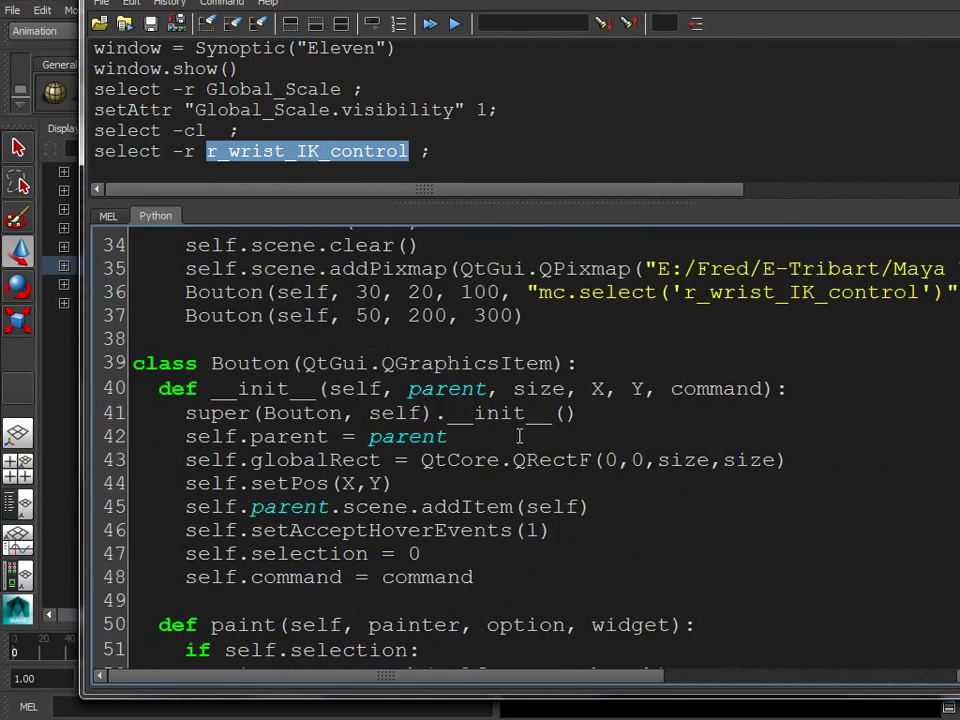
{"action": "scroll", "coordinate": [563, 352], "scroll_direction": "up", "scroll_amount": 1}
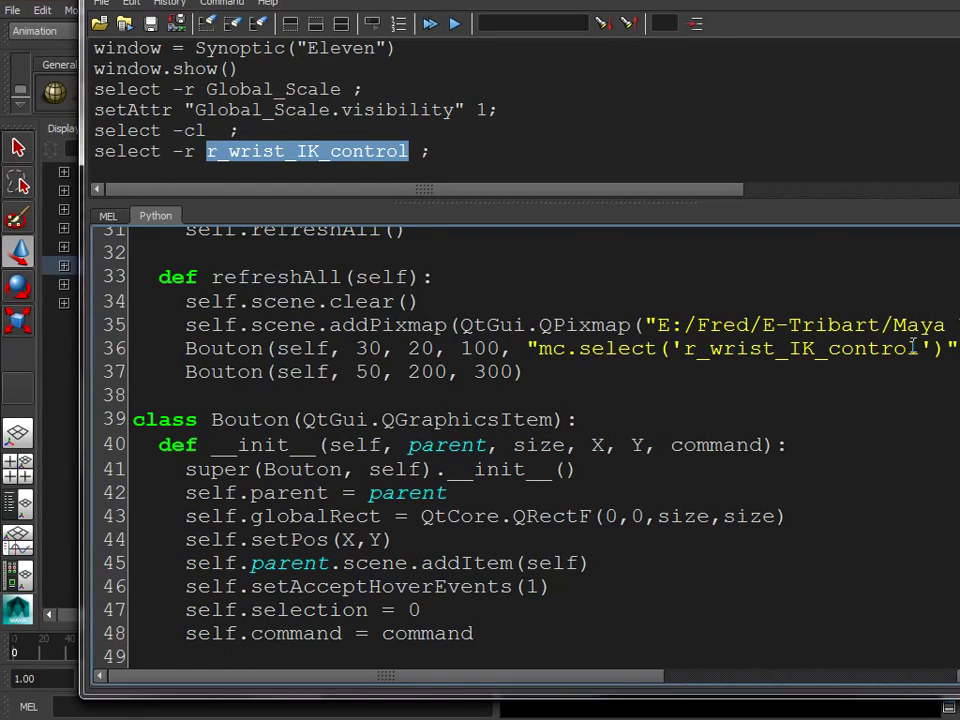
Give the second Bouton call, after 300, the command mc.select('l_wrist_IK_control').
{"action": "left_click", "coordinate": [520, 372]}
{"action": "type", "text": ", \""}
{"action": "left_click", "coordinate": [948, 349], "text": "shift"}
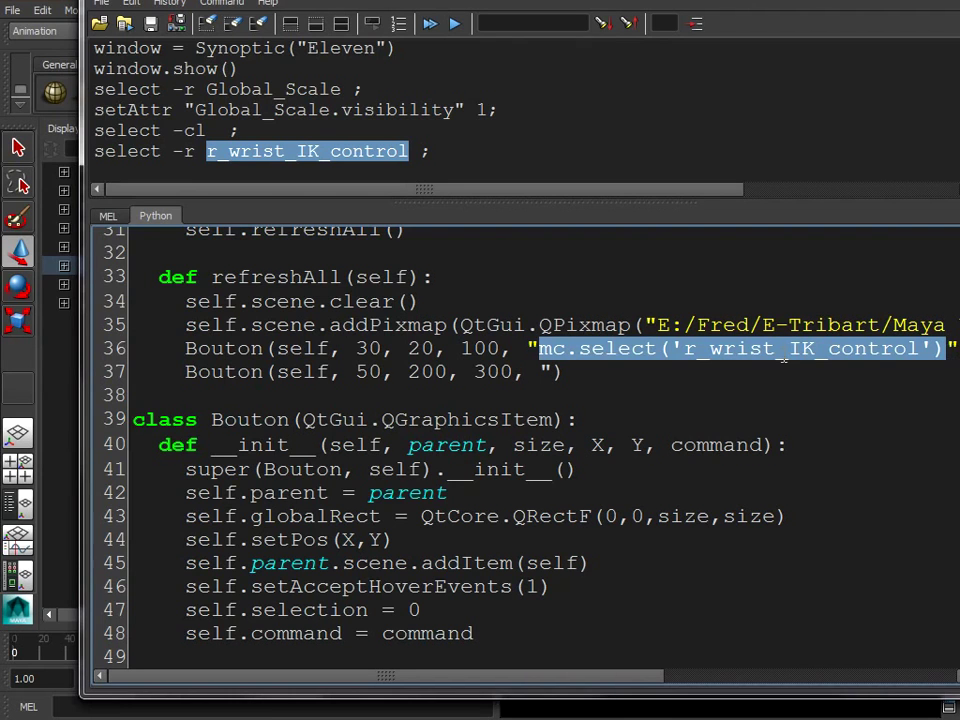
{"action": "left_click", "coordinate": [555, 371]}
{"action": "type", "text": "mc.select('r_wrist_IK_control')"}
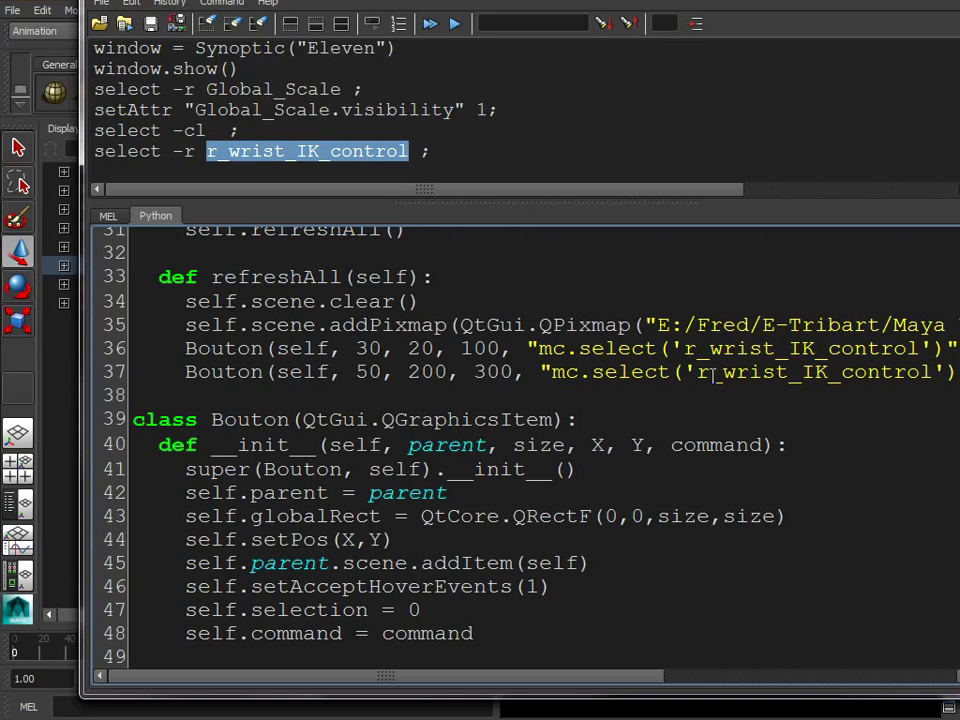
{"action": "key", "text": "BackSpace"}
{"action": "type", "text": "l"}
{"action": "scroll", "coordinate": [583, 381], "scroll_direction": "down", "scroll_amount": 3}
{"action": "scroll", "coordinate": [520, 412], "scroll_direction": "down", "scroll_amount": 1}
{"action": "scroll", "coordinate": [520, 412], "scroll_direction": "down", "scroll_amount": 2}
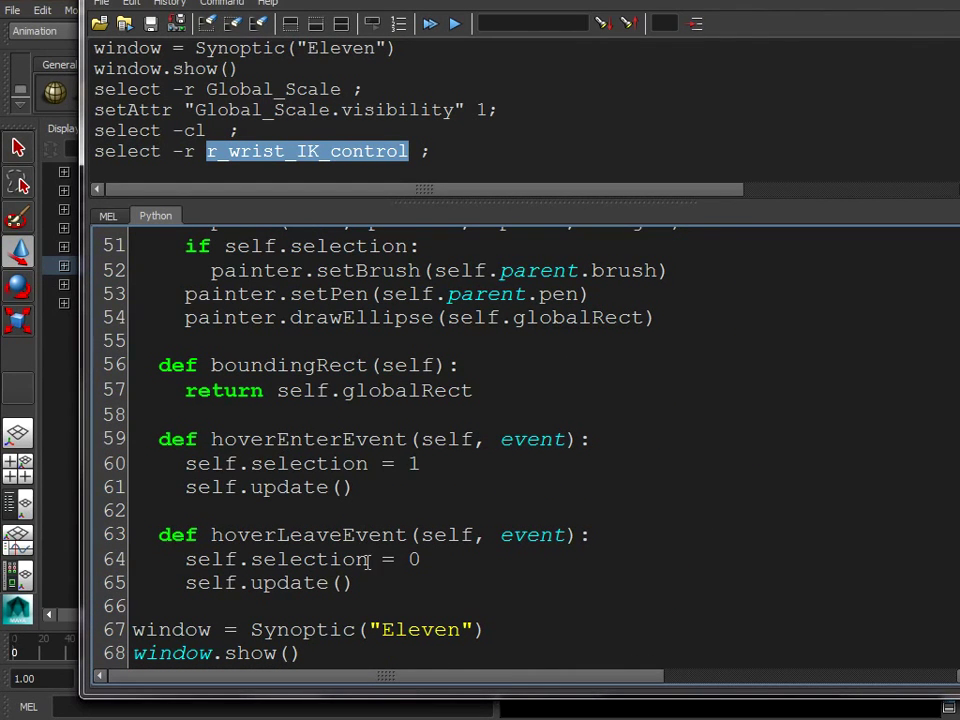
Remove the trailing window-creation lines and add def mousePressEvent(self, event): to Bouton.
{"action": "left_click", "coordinate": [391, 584]}
{"action": "key", "text": "ctrl+shift+End"}
{"action": "key", "text": "Delete"}
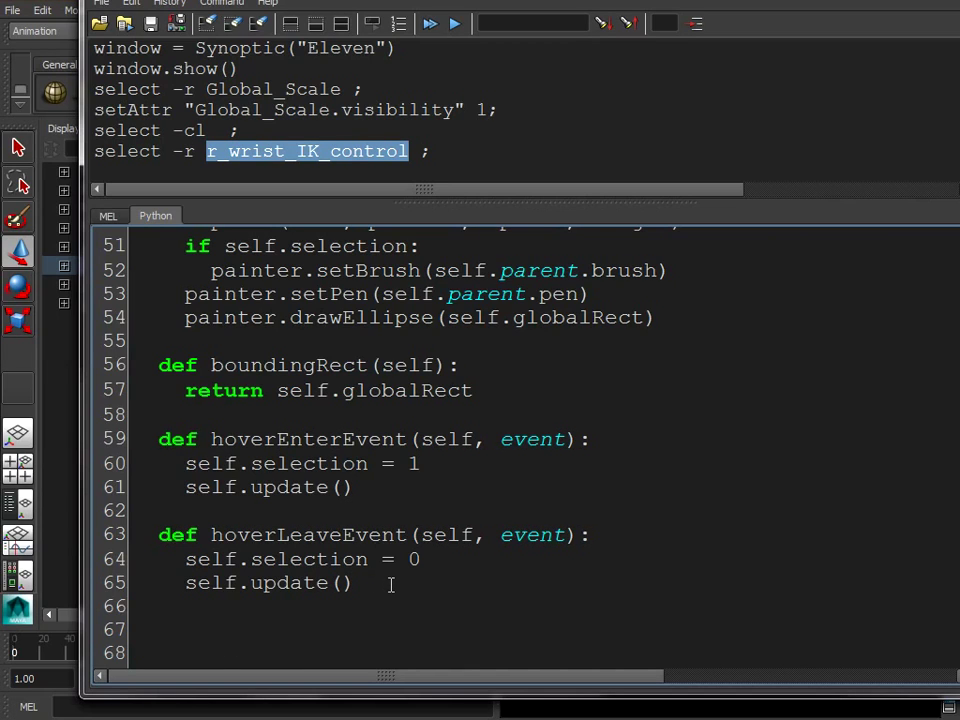
{"action": "type", "text": "def m"}
{"action": "type", "text": "ousePress"}
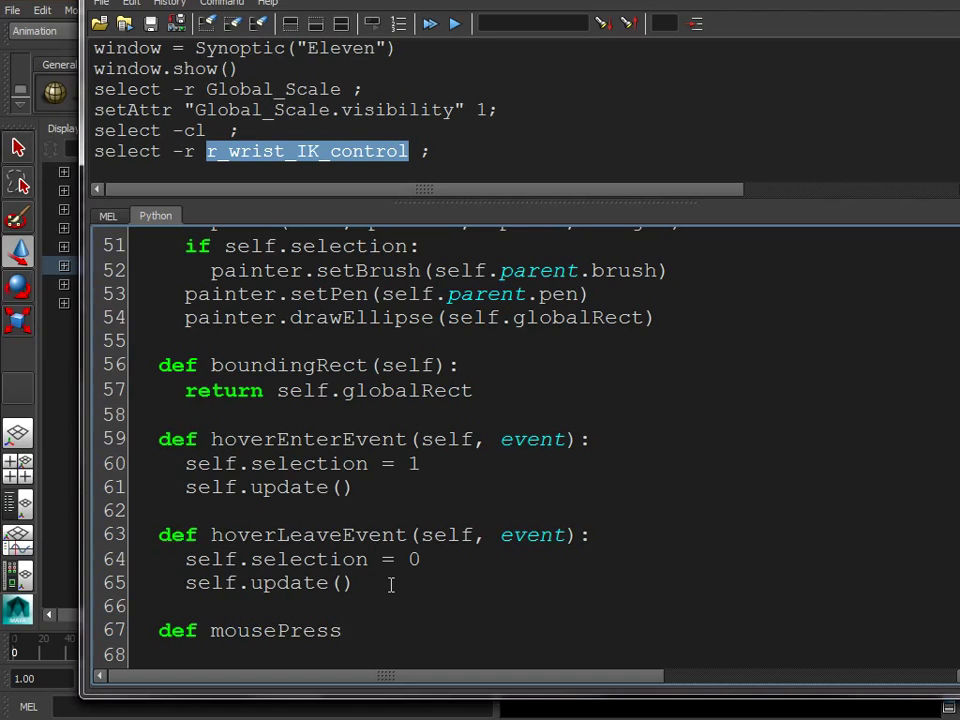
{"action": "type", "text": "Event(self, event):"}
{"action": "key", "text": "Return"}
Write the mousePressEvent body as exec self.command.
{"action": "scroll", "coordinate": [375, 560], "scroll_direction": "down", "scroll_amount": 1}
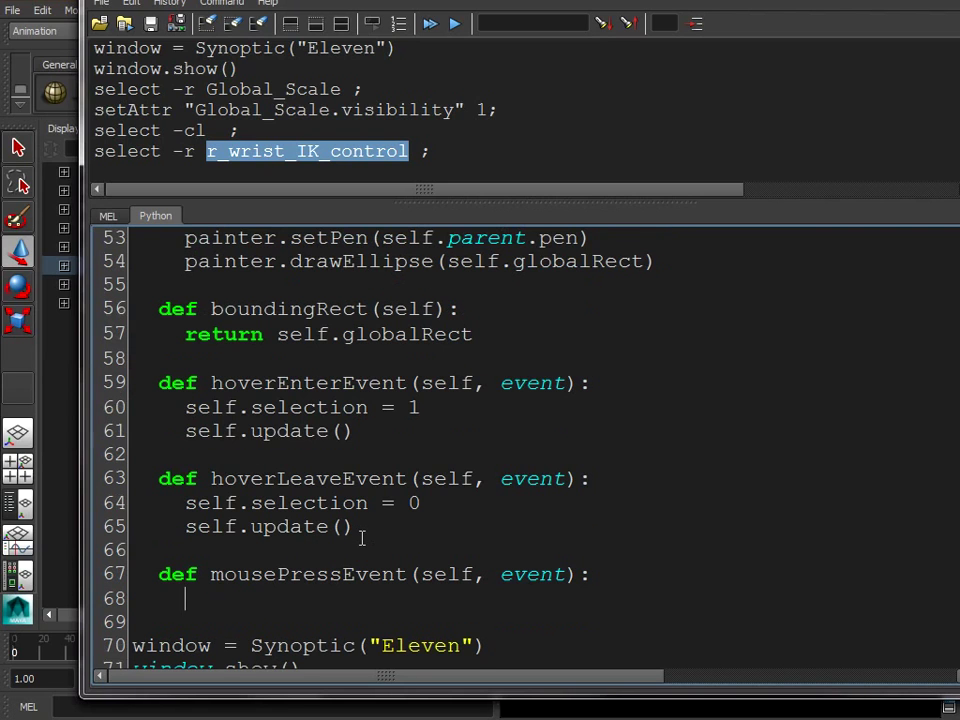
{"action": "type", "text": "self.commadn"}
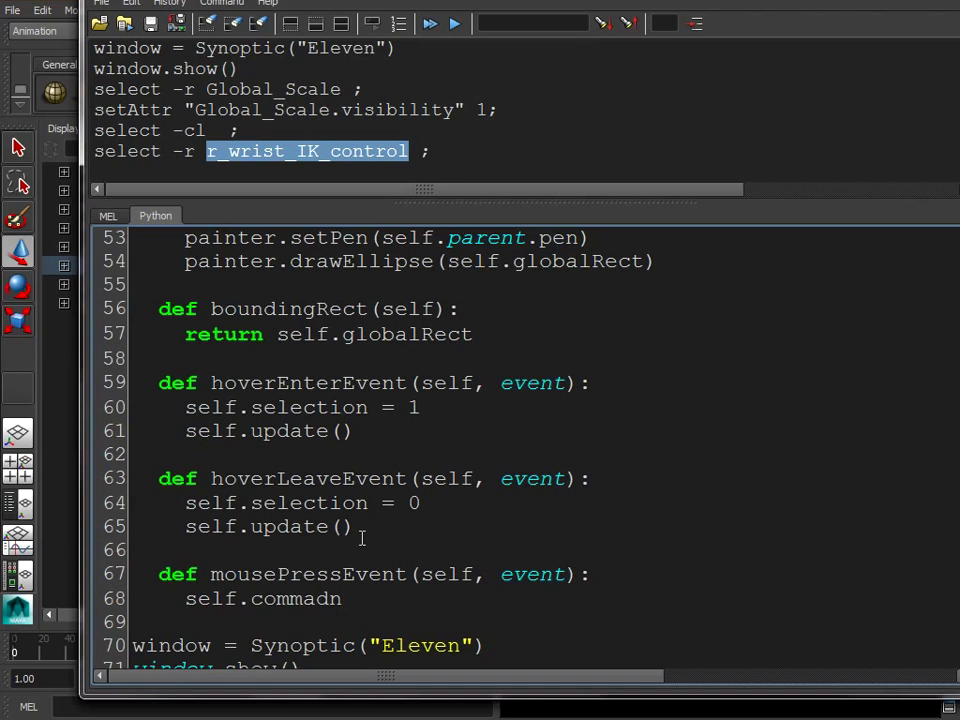
{"action": "key", "text": "BackSpace"}
{"action": "type", "text": "nd"}
{"action": "scroll", "coordinate": [380, 373], "scroll_direction": "up", "scroll_amount": 2}
{"action": "scroll", "coordinate": [368, 336], "scroll_direction": "up", "scroll_amount": 1}
{"action": "scroll", "coordinate": [363, 366], "scroll_direction": "down", "scroll_amount": 2}
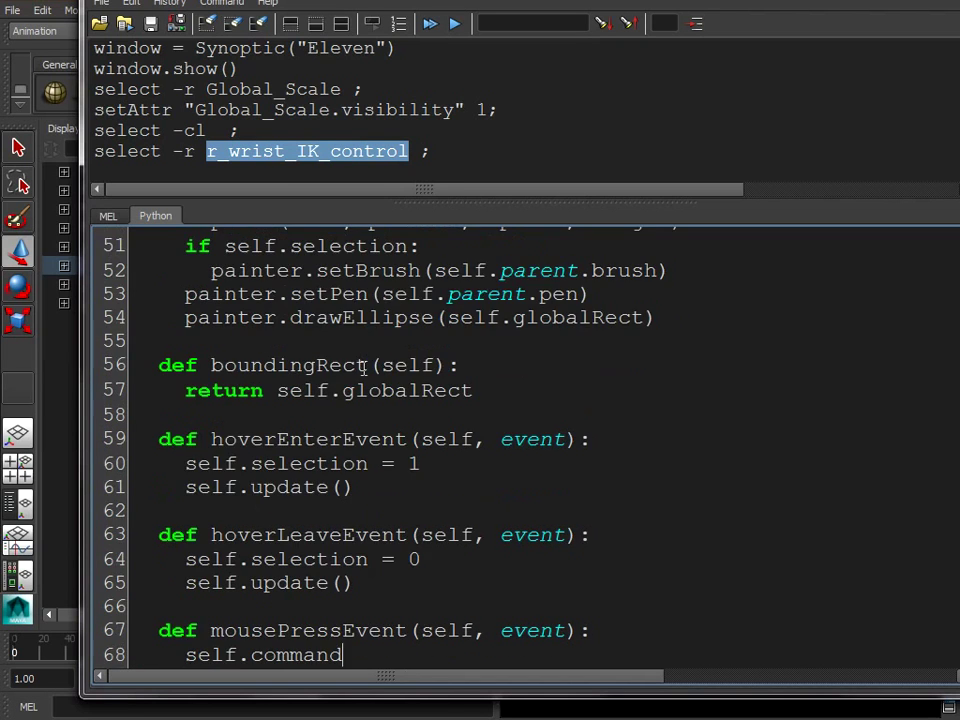
{"action": "scroll", "coordinate": [365, 368], "scroll_direction": "down", "scroll_amount": 1}
{"action": "left_click", "coordinate": [186, 583]}
{"action": "type", "text": "exec"}
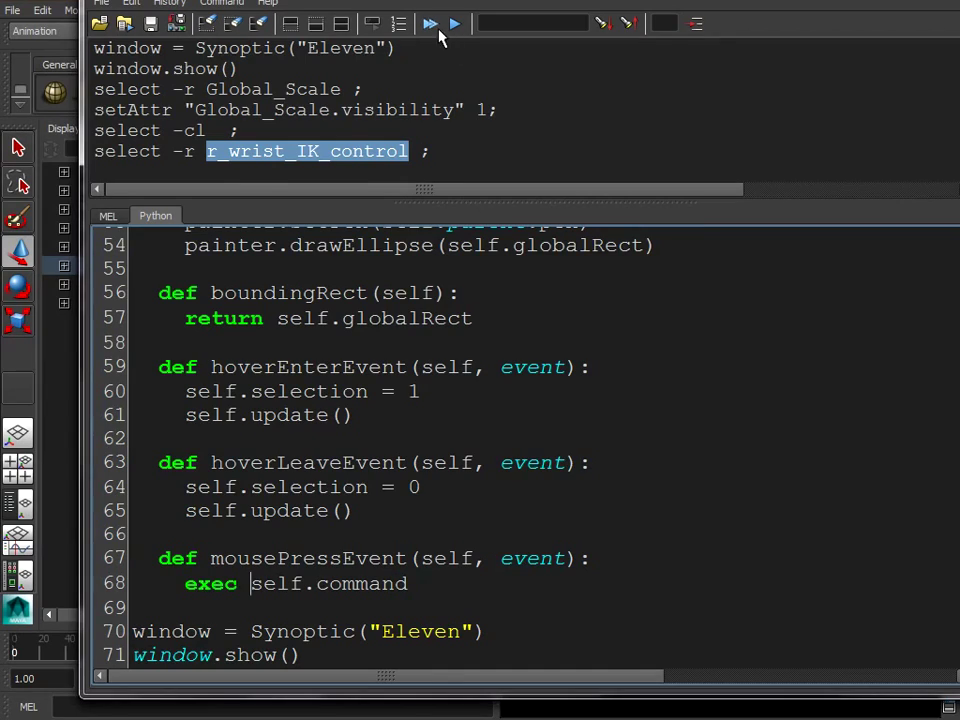
Run the script, move the Eleven picker to the right, and hide the outliner.
{"action": "left_click", "coordinate": [435, 25]}
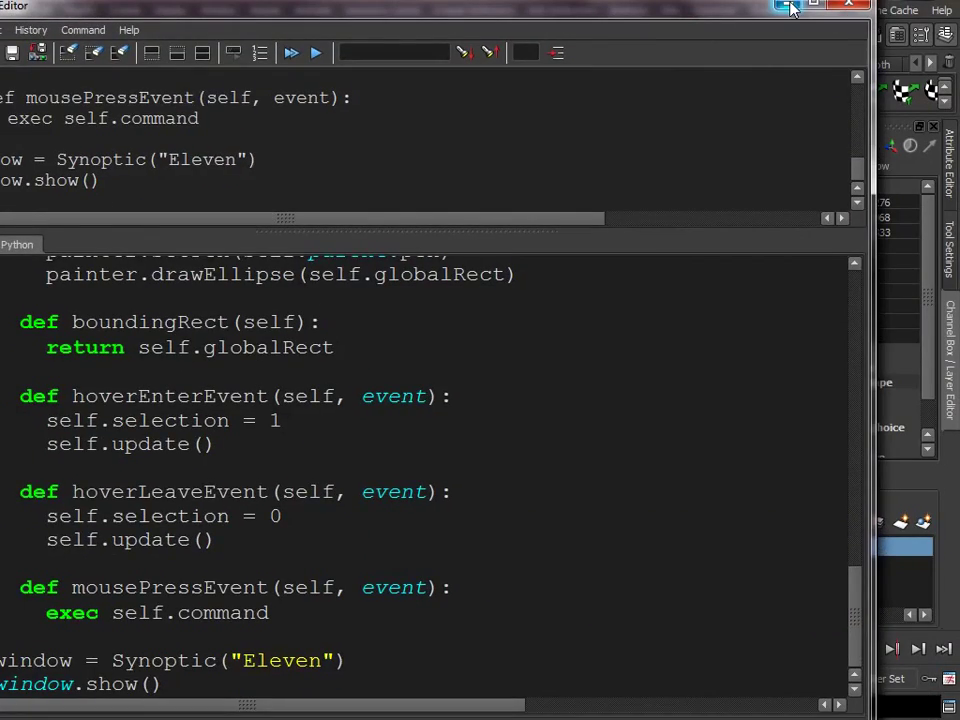
{"action": "left_click", "coordinate": [790, 8]}
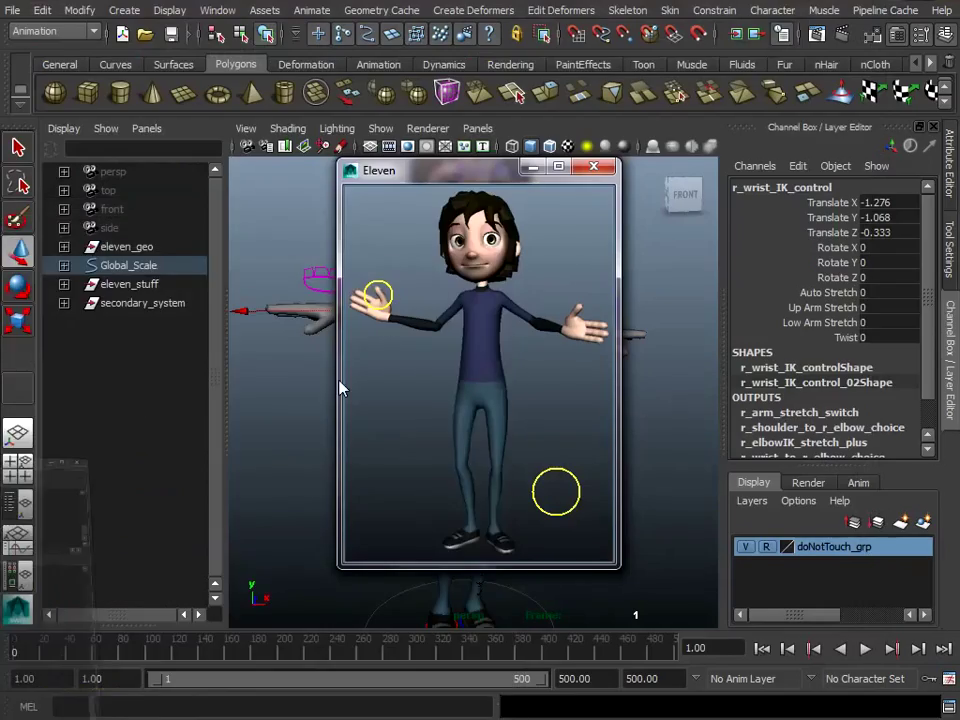
{"action": "left_click", "coordinate": [565, 505]}
{"action": "mouse_move", "coordinate": [506, 175]}
{"action": "left_mouse_down"}
{"action": "mouse_move", "coordinate": [728, 192]}
{"action": "mouse_move", "coordinate": [828, 177]}
{"action": "left_mouse_up"}
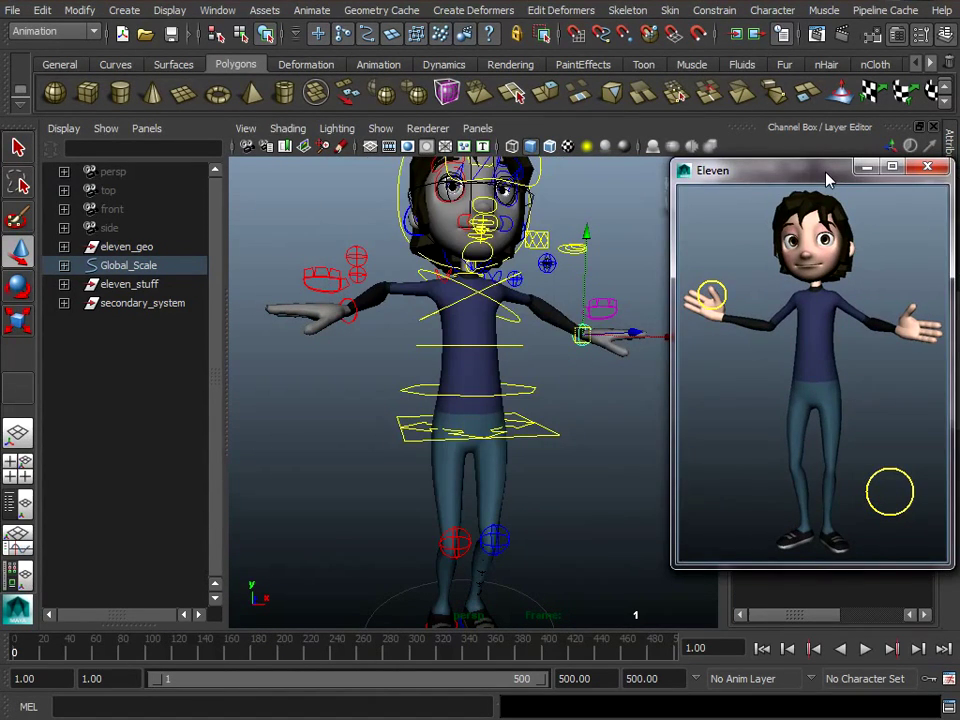
{"action": "scroll", "coordinate": [440, 392], "scroll_direction": "down", "scroll_amount": 3}
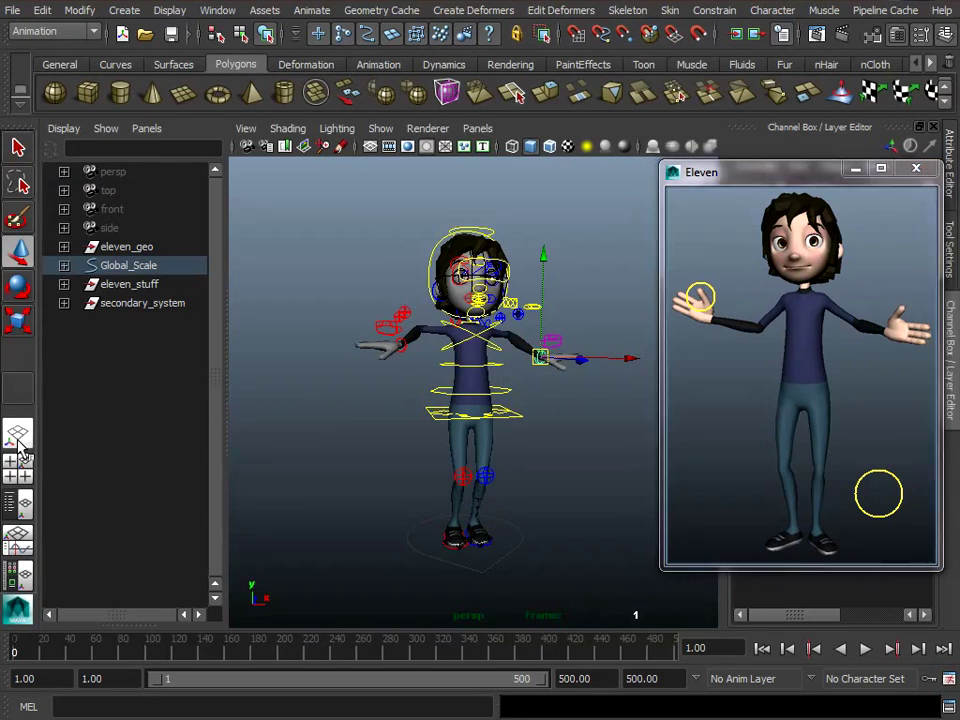
{"action": "left_click", "coordinate": [17, 432]}
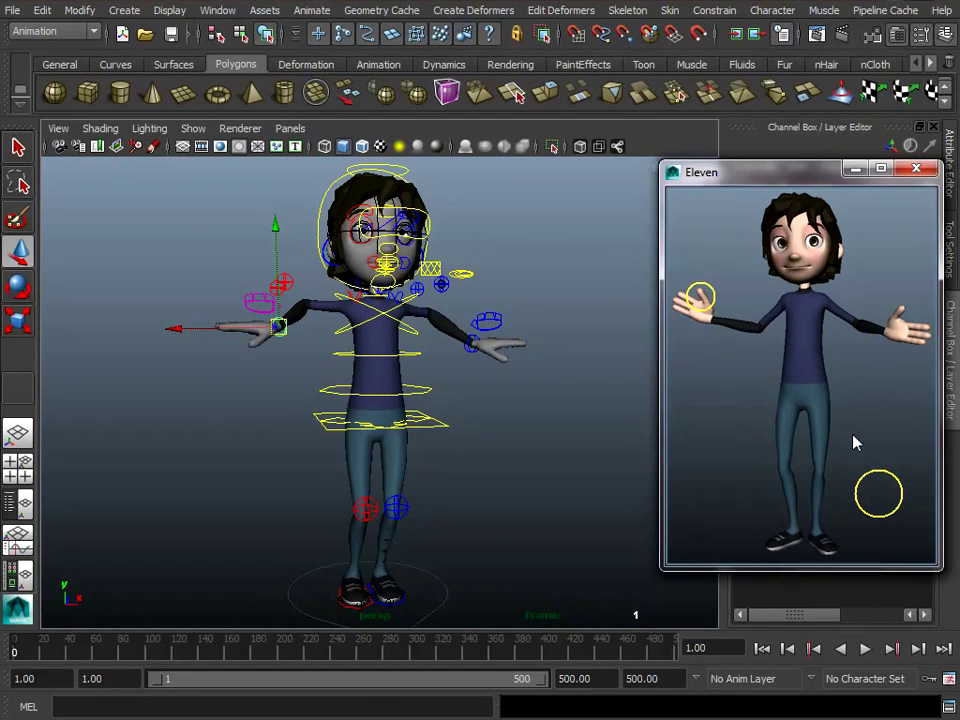
Click the yellow circles to select the left and right wrist IK controls.
{"action": "left_click", "coordinate": [878, 494]}
{"action": "left_click", "coordinate": [701, 298]}
{"action": "left_click", "coordinate": [878, 494]}
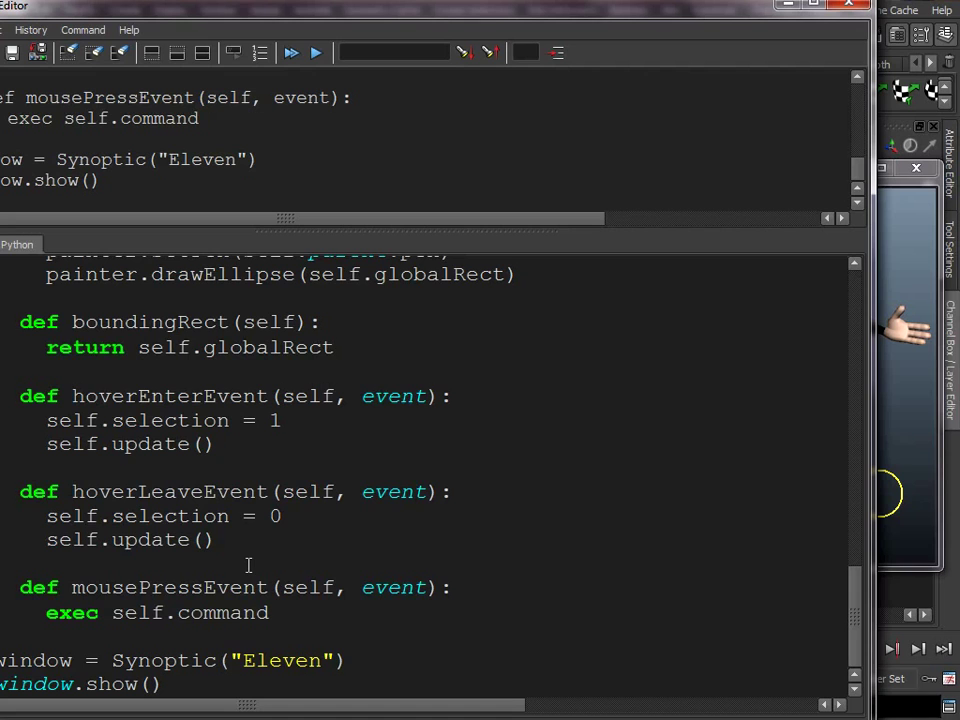
Remove the quotes around mc.select('r_wrist_IK_control') on line 36 and close its parenthesis.
{"action": "scroll", "coordinate": [300, 520], "scroll_direction": "up", "scroll_amount": 2}
{"action": "scroll", "coordinate": [311, 503], "scroll_direction": "up", "scroll_amount": 2}
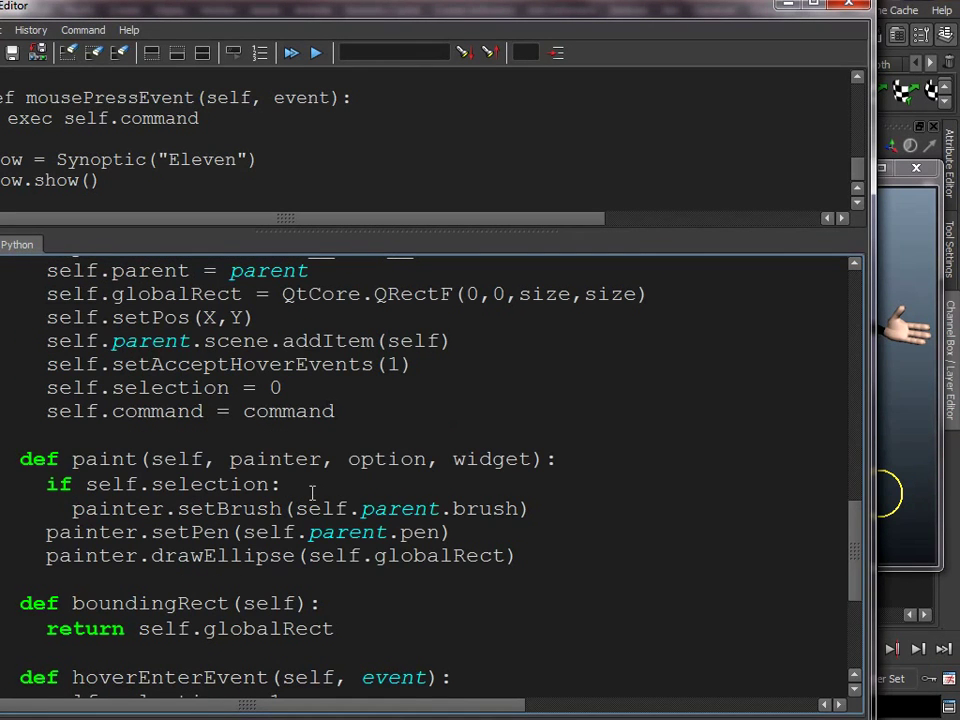
{"action": "scroll", "coordinate": [321, 450], "scroll_direction": "up", "scroll_amount": 2}
{"action": "scroll", "coordinate": [321, 450], "scroll_direction": "up", "scroll_amount": 1}
{"action": "scroll", "coordinate": [322, 449], "scroll_direction": "up", "scroll_amount": 1}
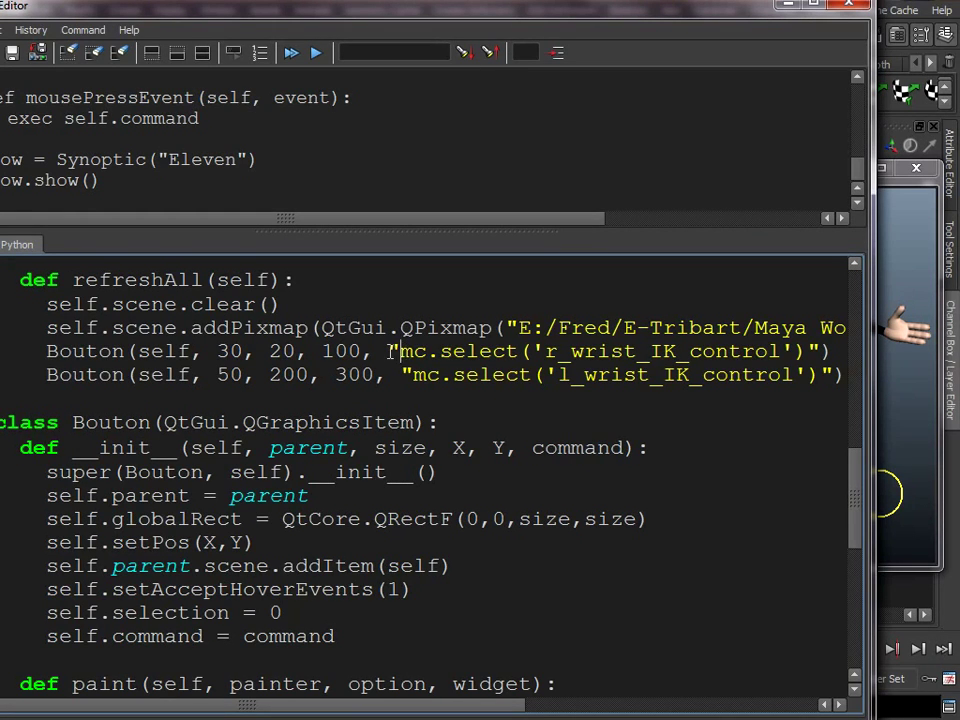
{"action": "left_click", "coordinate": [391, 351]}
{"action": "key", "text": "Delete"}
{"action": "left_click", "coordinate": [806, 351]}
{"action": "key", "text": "BackSpace"}
{"action": "type", "text": ")"}
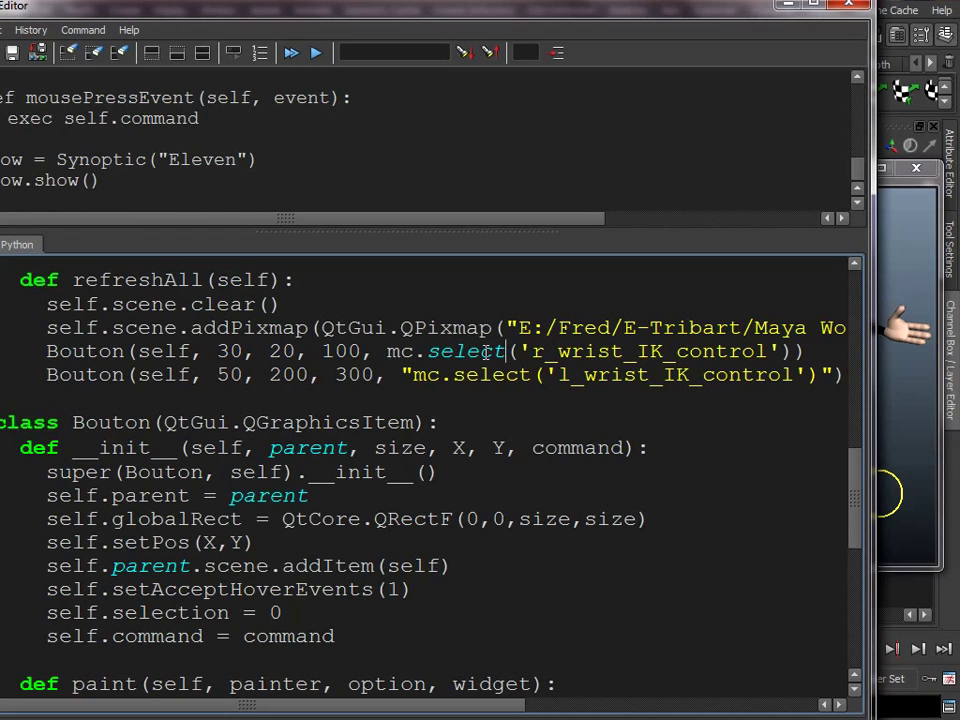
Insert lambda before the right-wrist mc.select call.
{"action": "left_click_drag", "start_coordinate": [387, 351], "coordinate": [795, 353]}
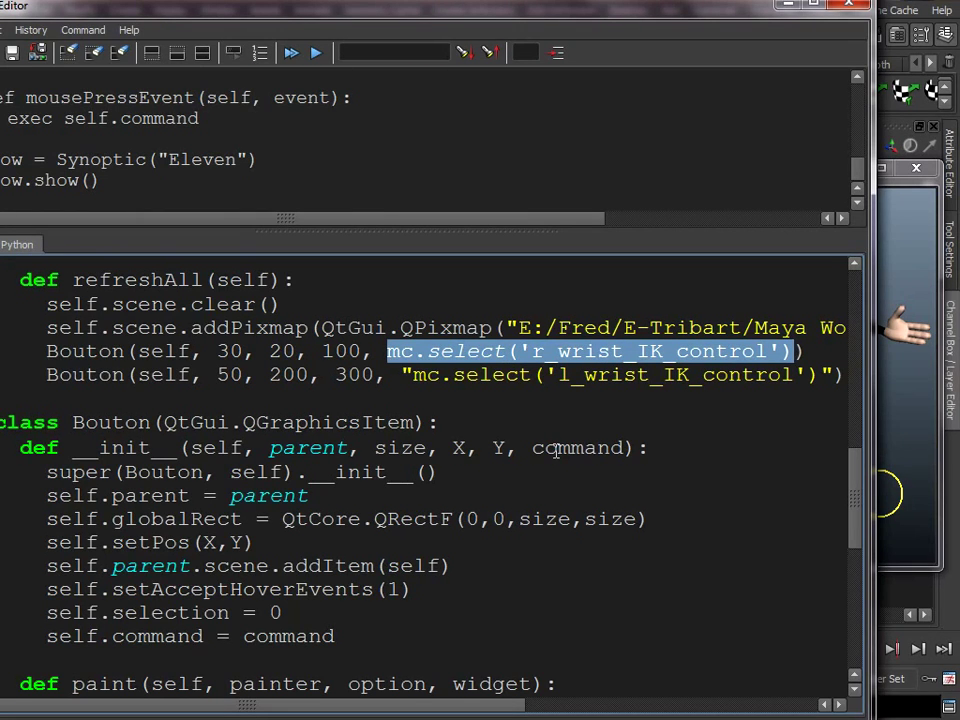
{"action": "left_click", "coordinate": [506, 351]}
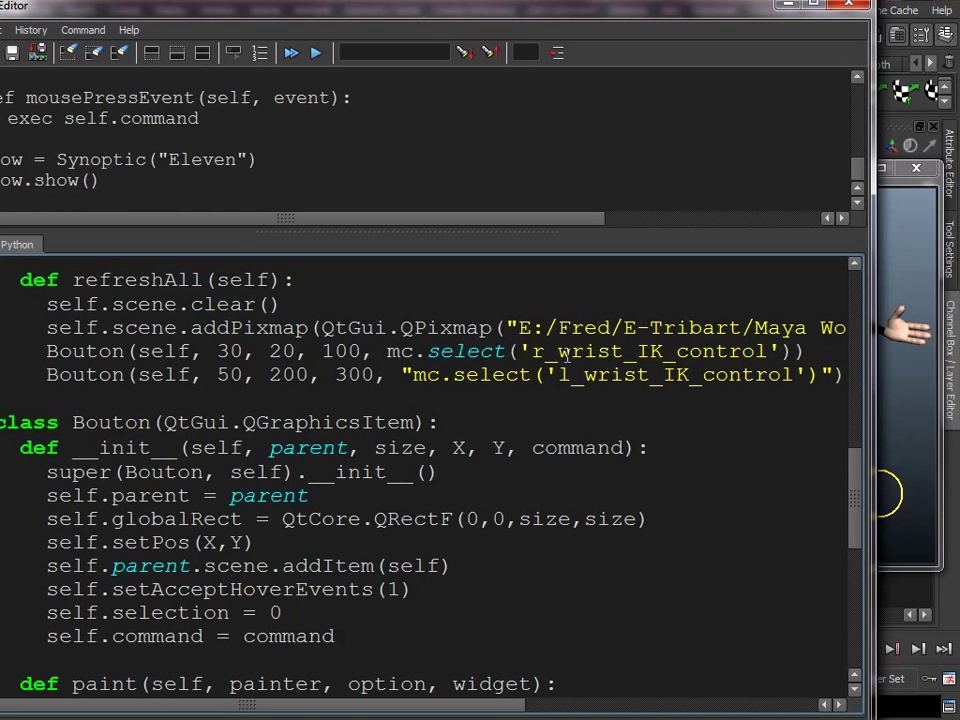
{"action": "left_click", "coordinate": [794, 351], "text": "shift"}
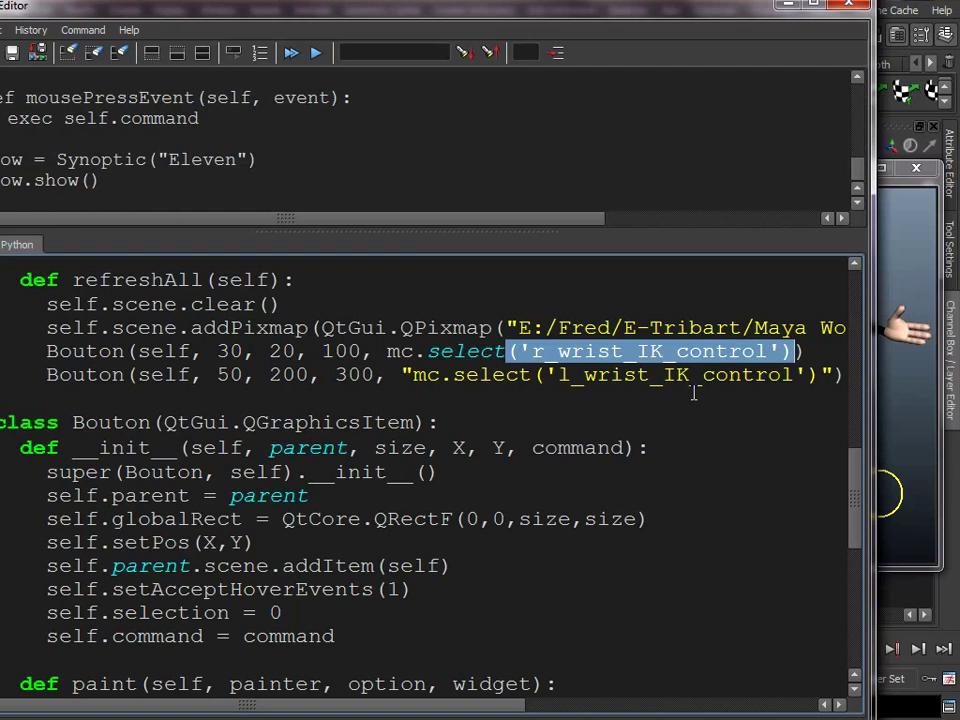
{"action": "key", "text": "BackSpace"}
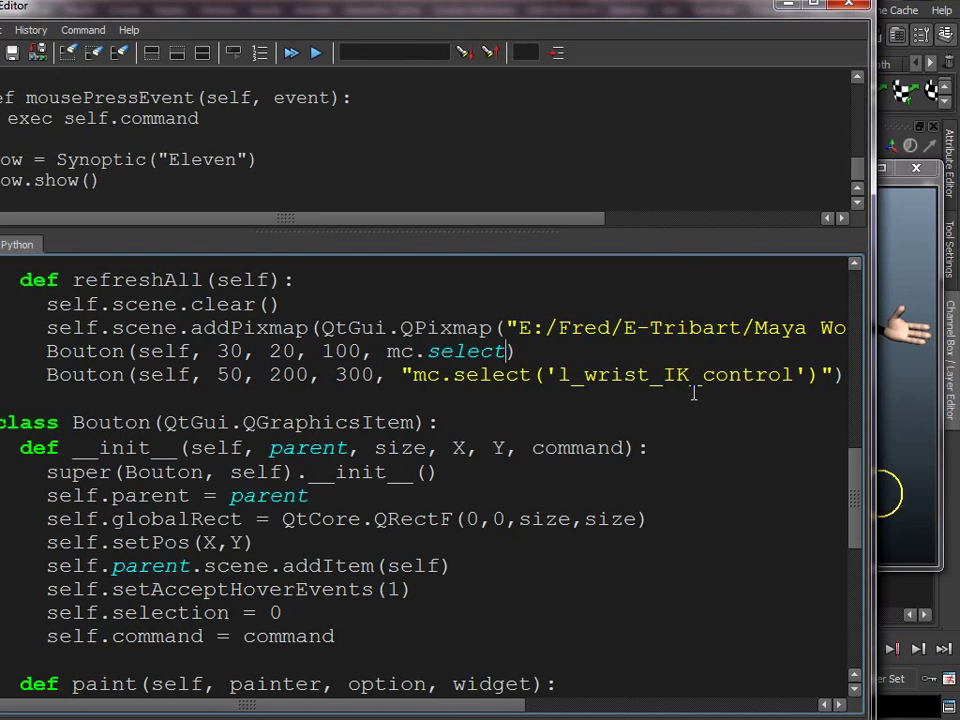
{"action": "type", "text": "('r_wrist_IK_control')"}
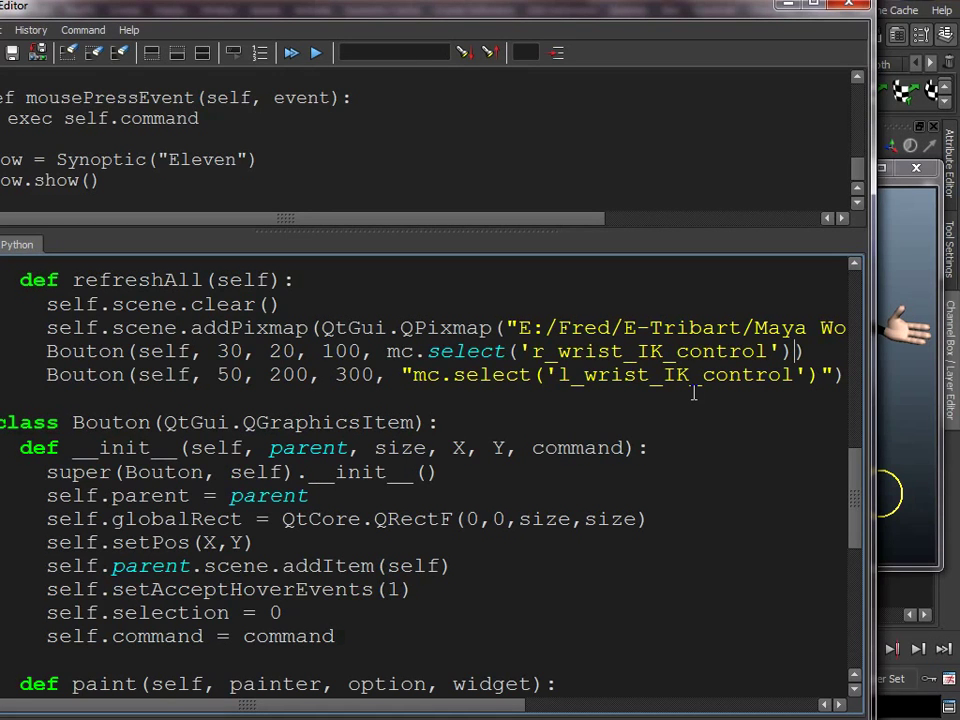
{"action": "type", "text": "lambda"}
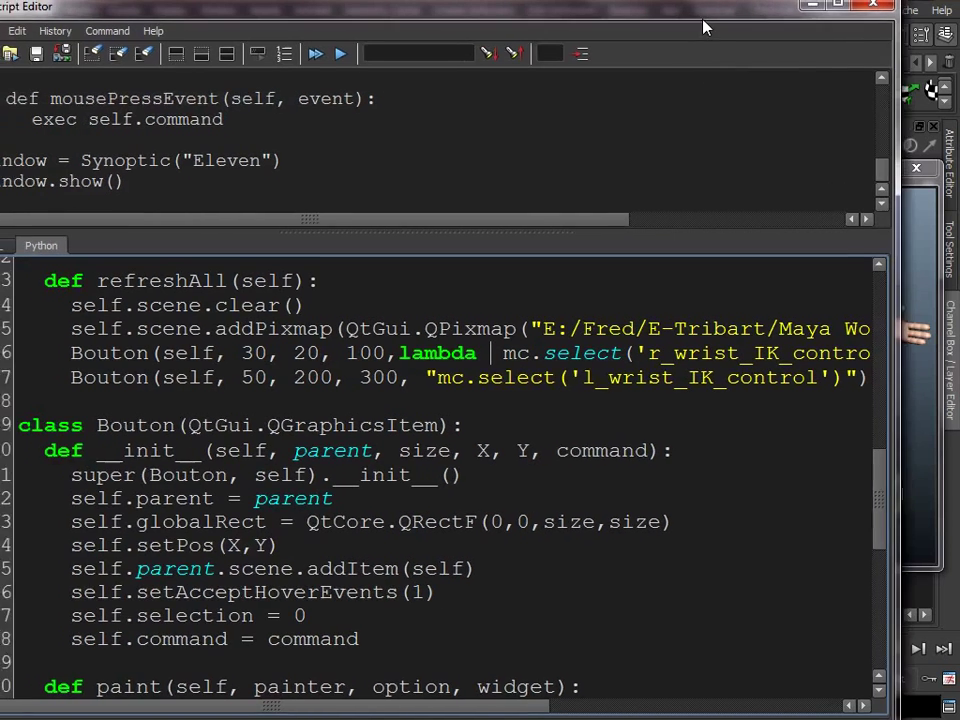
Add a colon after lambda in the right-wrist Bouton call.
{"action": "left_click_drag", "start_coordinate": [679, 20], "coordinate": [741, 38]}
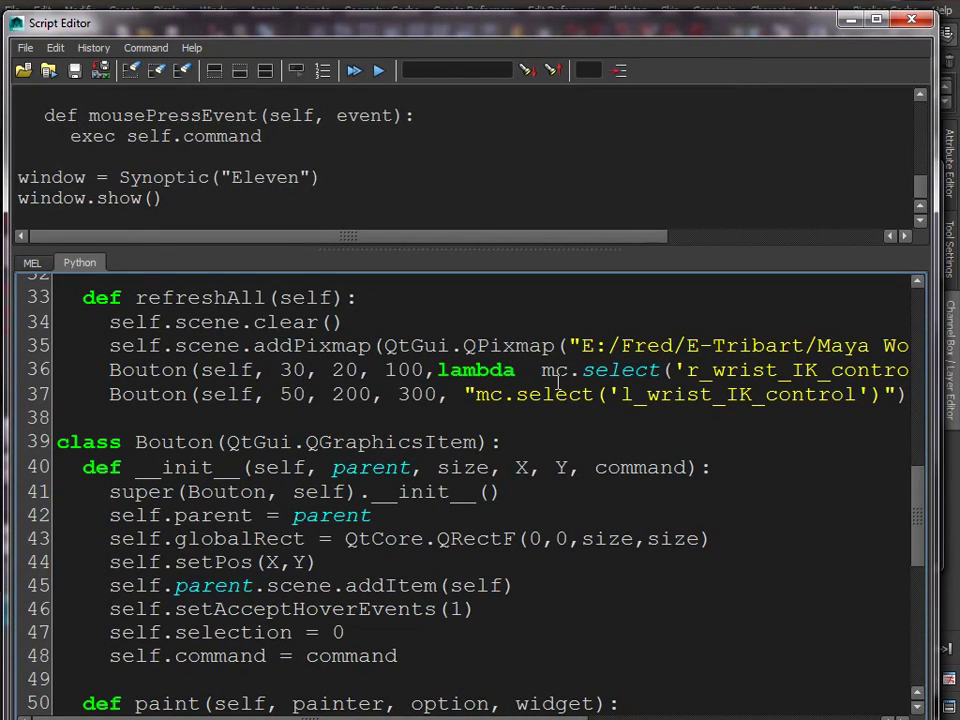
{"action": "left_click_drag", "start_coordinate": [518, 370], "coordinate": [530, 370]}
{"action": "left_click", "coordinate": [532, 375]}
{"action": "type", "text": ":"}
{"action": "left_click", "coordinate": [437, 370]}
{"action": "left_click_drag", "start_coordinate": [437, 370], "coordinate": [889, 370]}
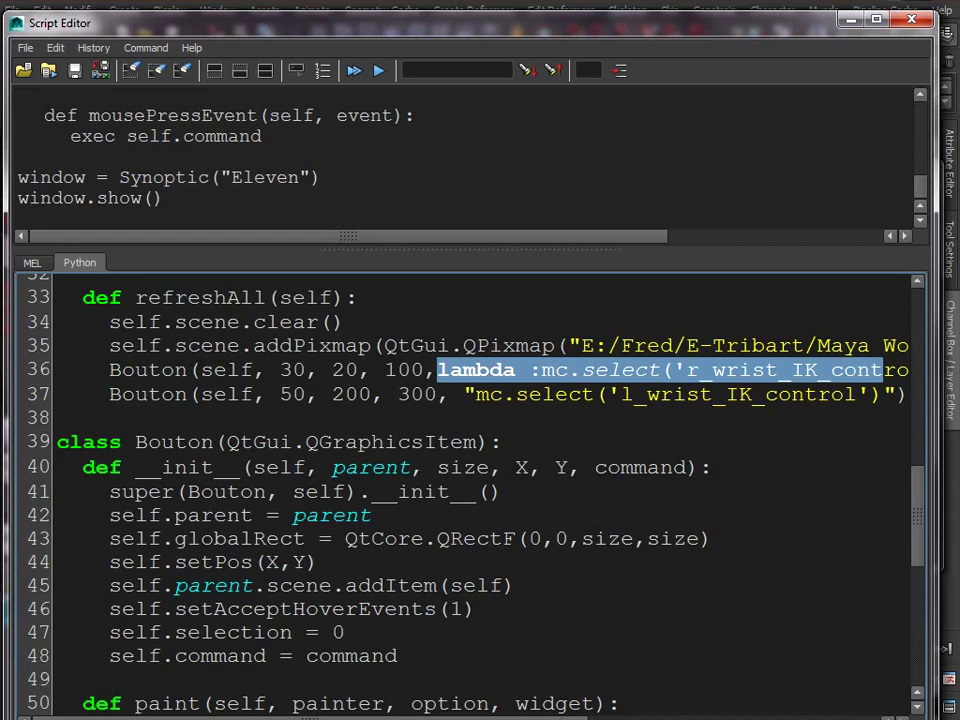
Wrap the left-wrist command in lambda : and remove its surrounding quotes.
{"action": "left_click", "coordinate": [835, 370]}
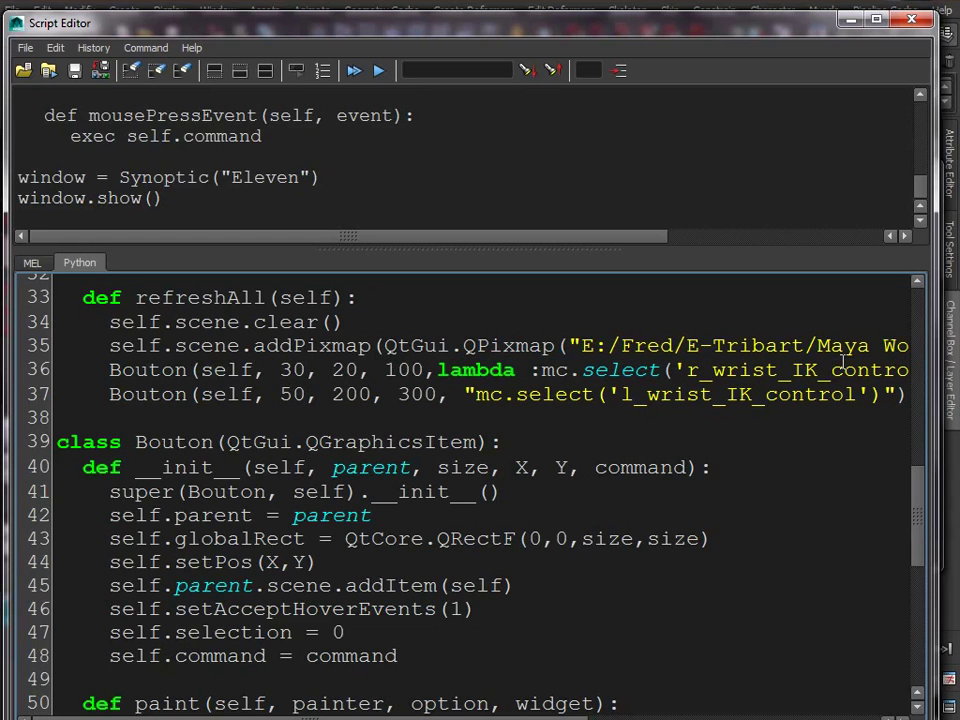
{"action": "scroll", "coordinate": [843, 365], "scroll_direction": "right", "scroll_amount": 2}
{"action": "scroll", "coordinate": [843, 365], "scroll_direction": "left", "scroll_amount": 2}
{"action": "scroll", "coordinate": [843, 365], "scroll_direction": "right", "scroll_amount": 2}
{"action": "key", "text": "Left"}
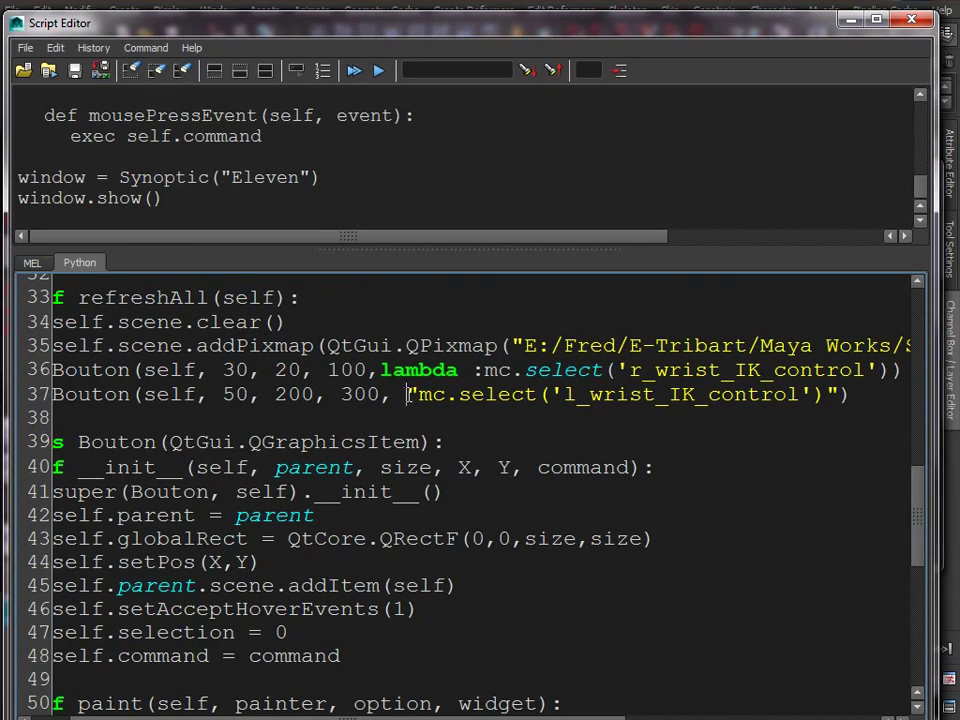
{"action": "key", "text": "BackSpace"}
{"action": "type", "text": "lambda :"}
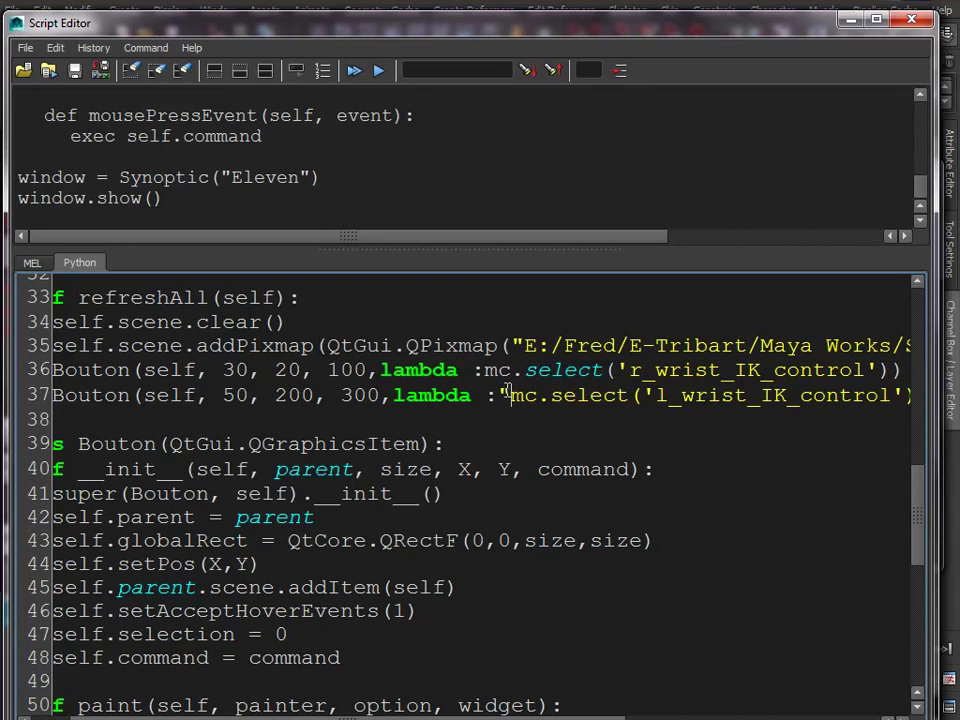
{"action": "key", "text": "Delete"}
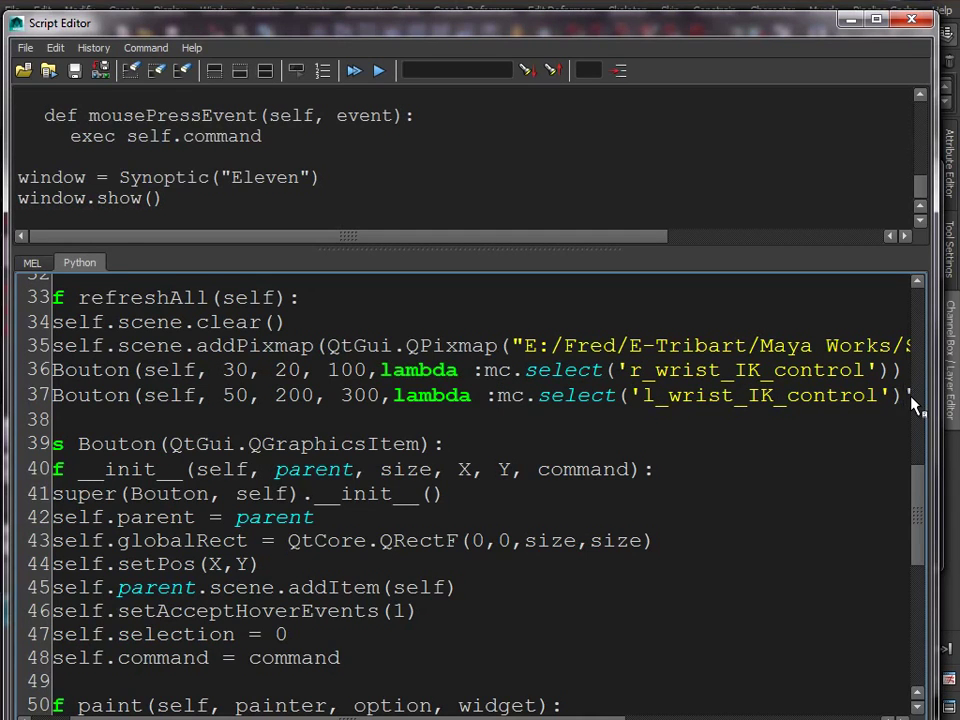
{"action": "left_click", "coordinate": [910, 398]}
{"action": "key", "text": "BackSpace"}
{"action": "type", "text": ")"}
{"action": "key", "text": "Left"}
{"action": "key", "text": "Left"}
{"action": "key", "text": "Left"}
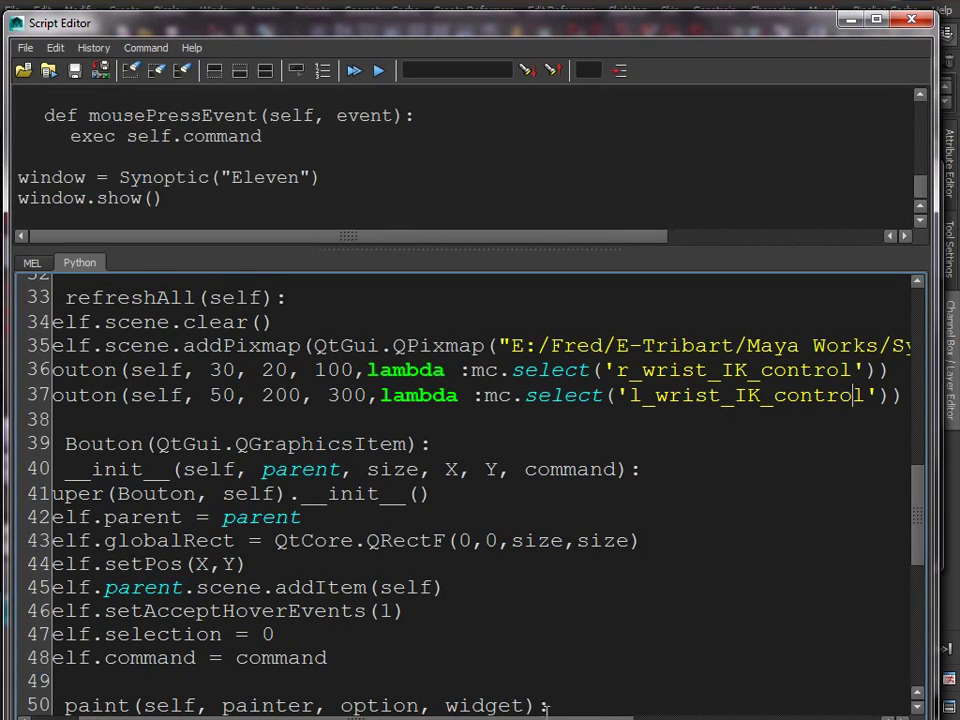
Change exec self.command to self.command() in mousePressEvent and run the script with Ctrl+Enter.
{"action": "scroll", "coordinate": [400, 534], "scroll_direction": "left", "scroll_amount": 1}
{"action": "scroll", "coordinate": [420, 433], "scroll_direction": "down", "scroll_amount": 1}
{"action": "scroll", "coordinate": [420, 433], "scroll_direction": "down", "scroll_amount": 4}
{"action": "scroll", "coordinate": [420, 433], "scroll_direction": "down", "scroll_amount": 1}
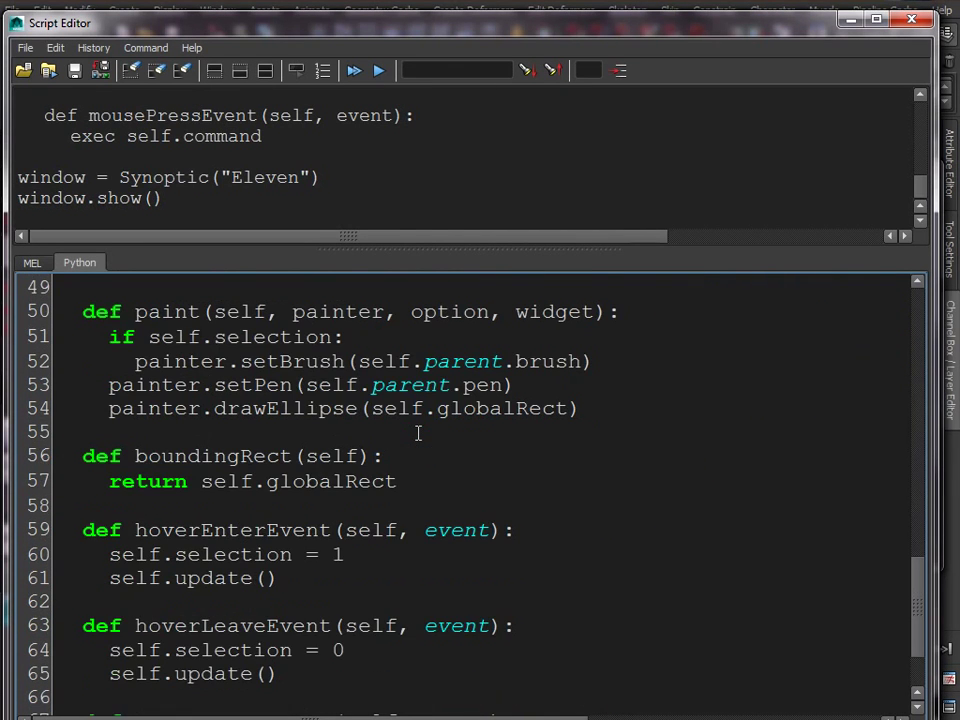
{"action": "scroll", "coordinate": [406, 417], "scroll_direction": "up", "scroll_amount": 2}
{"action": "scroll", "coordinate": [406, 417], "scroll_direction": "up", "scroll_amount": 1}
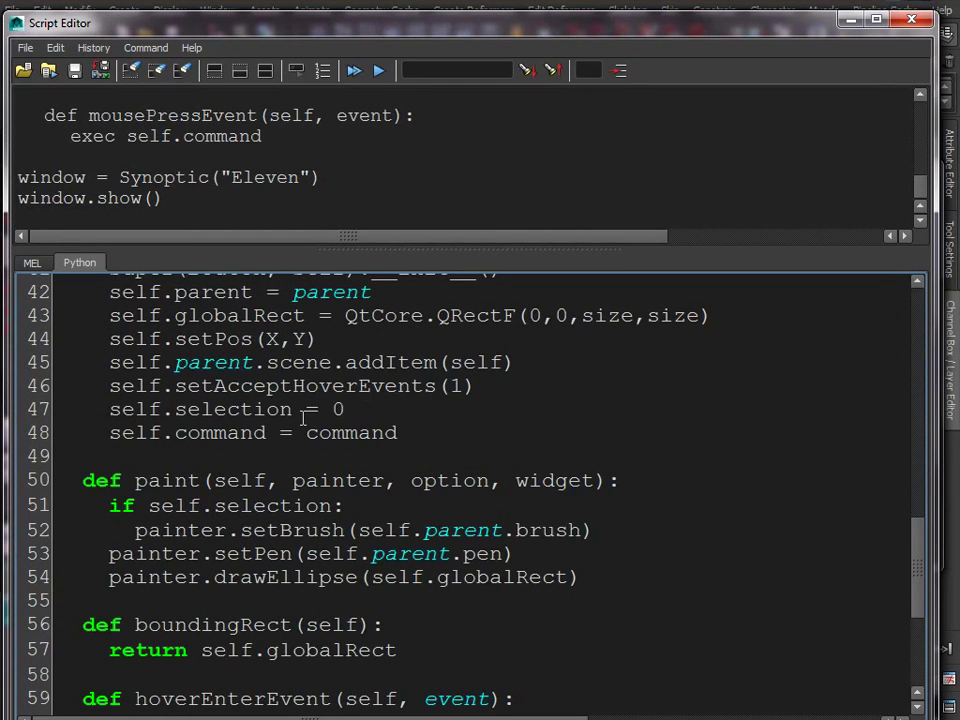
{"action": "double_click", "coordinate": [200, 432]}
{"action": "scroll", "coordinate": [240, 360], "scroll_direction": "down", "scroll_amount": 4}
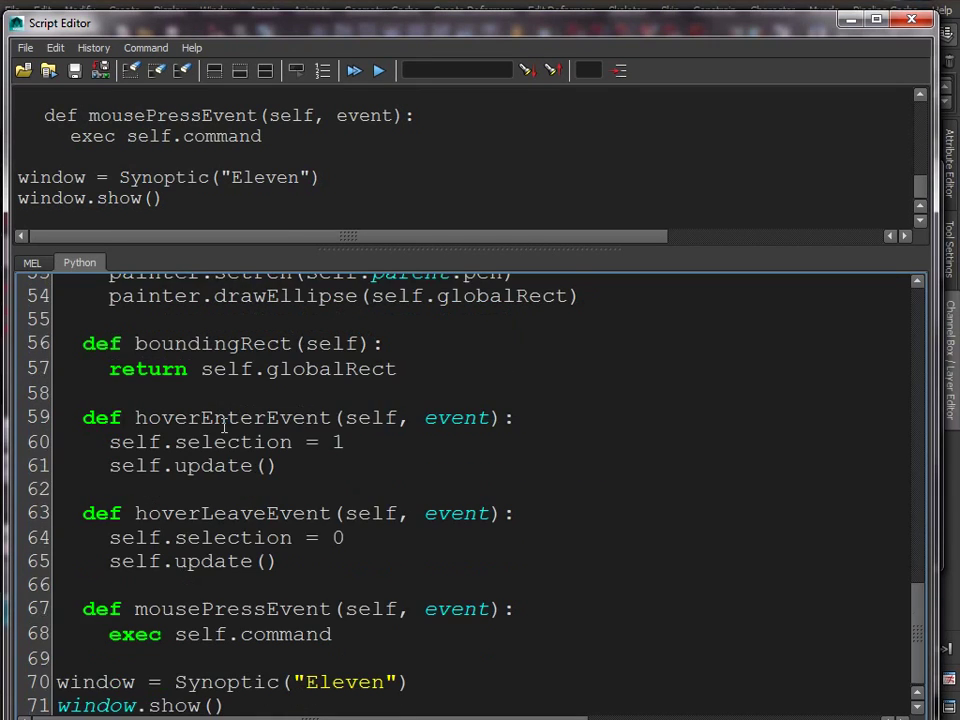
{"action": "left_click", "coordinate": [176, 628]}
{"action": "key", "text": "BackSpace"}
{"action": "key", "text": "BackSpace"}
{"action": "key", "text": "BackSpace"}
{"action": "key", "text": "BackSpace"}
{"action": "key", "text": "BackSpace"}
{"action": "left_click", "coordinate": [284, 631]}
{"action": "type", "text": "()"}
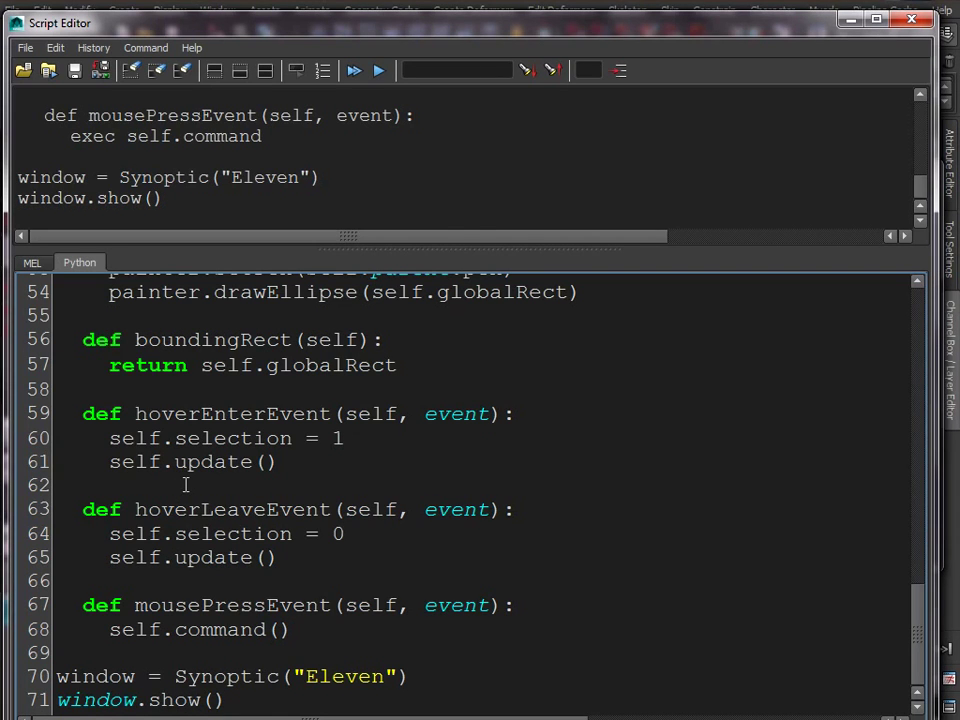
{"action": "key", "text": "ctrl+Return"}
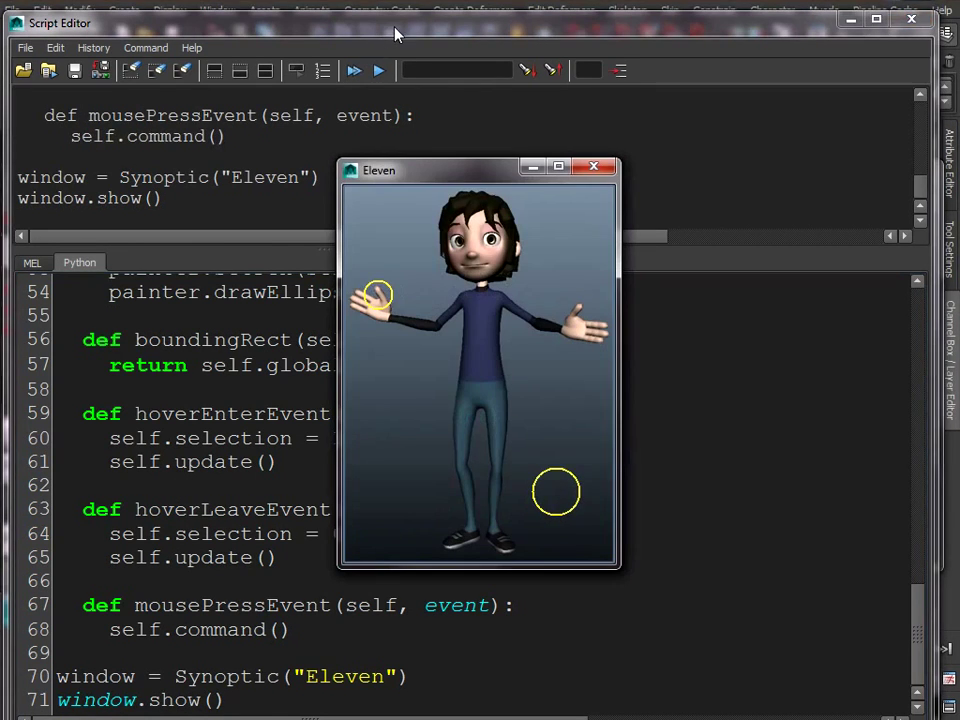
Close the duplicate Eleven window, move the picker right, and test its circle on the wrist control.
{"action": "left_click", "coordinate": [851, 20]}
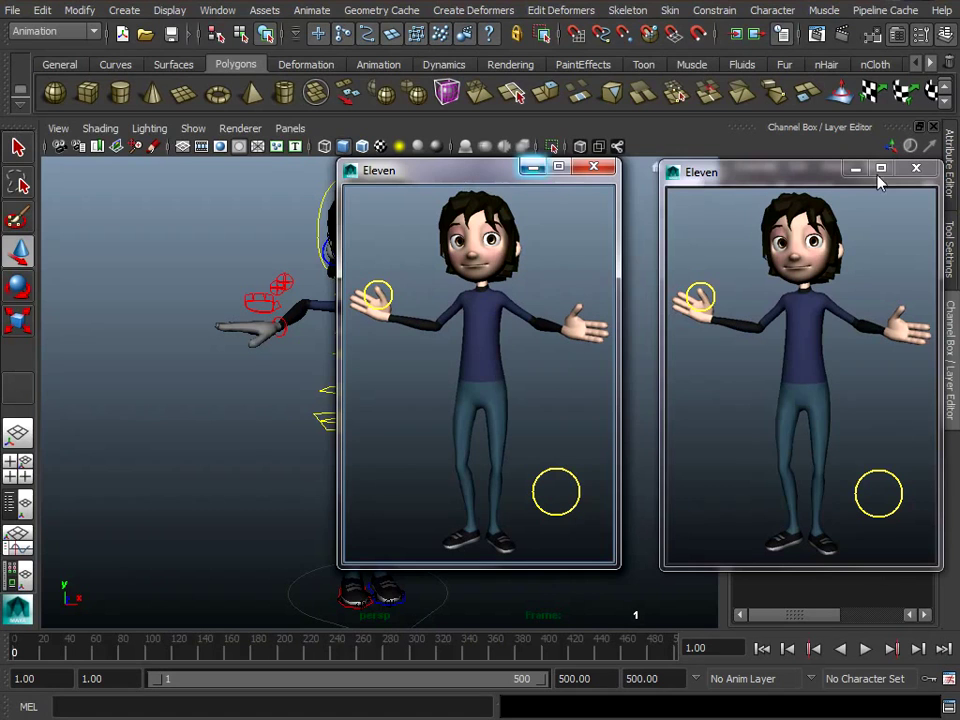
{"action": "left_click", "coordinate": [915, 170]}
{"action": "left_click_drag", "start_coordinate": [505, 172], "coordinate": [715, 148]}
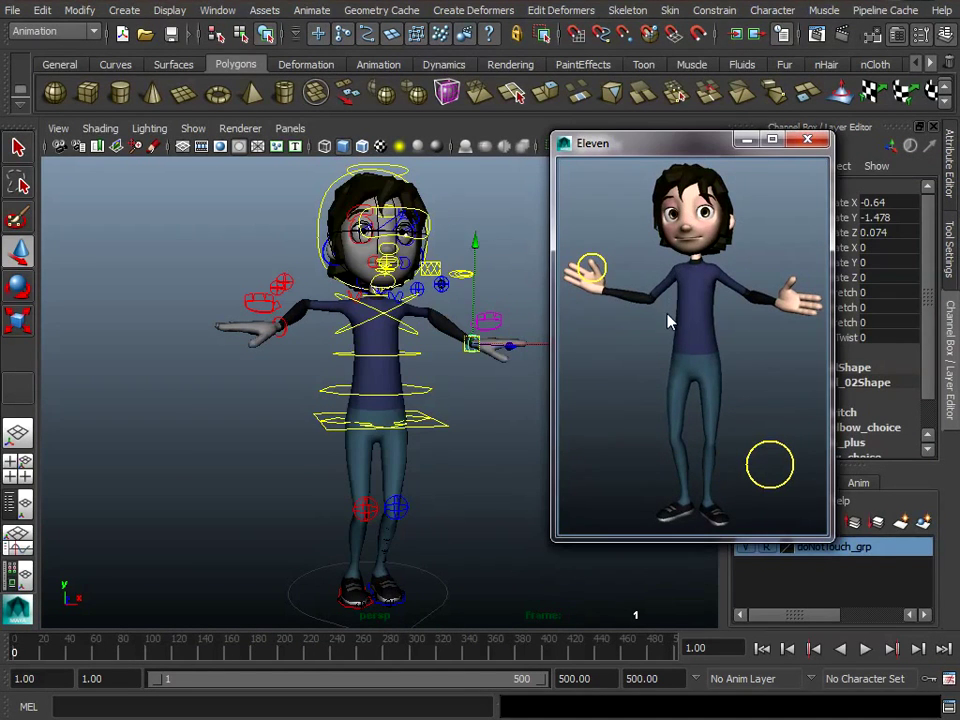
{"action": "left_click", "coordinate": [590, 270]}
{"action": "left_click", "coordinate": [767, 462]}
{"action": "left_click", "coordinate": [593, 272]}
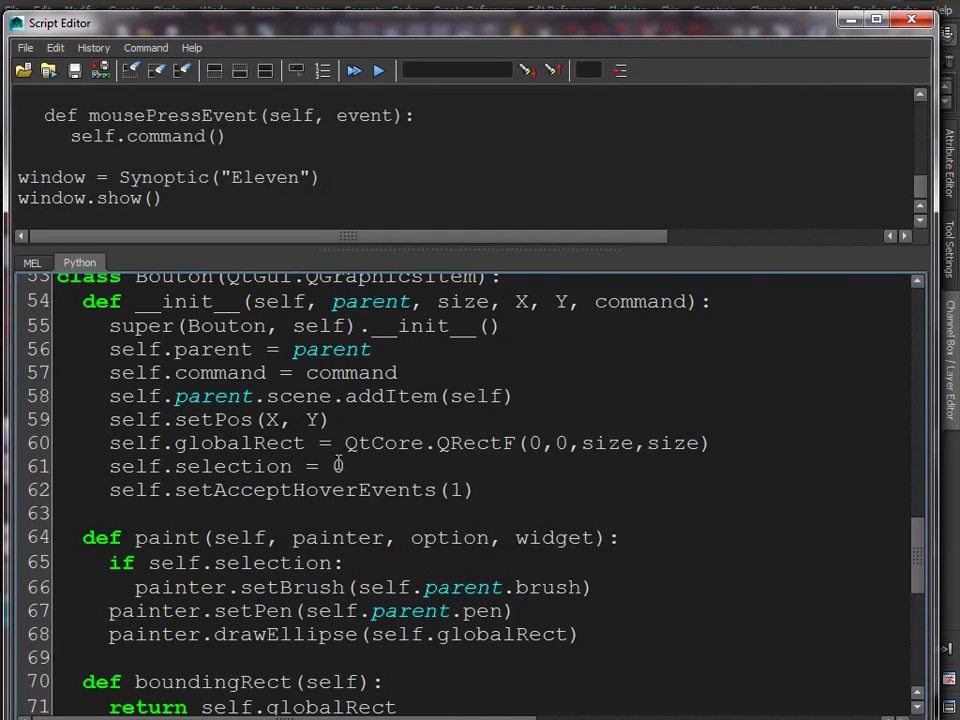
{"action": "scroll", "coordinate": [338, 463], "scroll_direction": "up", "scroll_amount": 5}
{"action": "scroll", "coordinate": [338, 463], "scroll_direction": "up", "scroll_amount": 2}
{"action": "scroll", "coordinate": [338, 463], "scroll_direction": "up", "scroll_amount": 3}
{"action": "scroll", "coordinate": [338, 463], "scroll_direction": "up", "scroll_amount": 2}
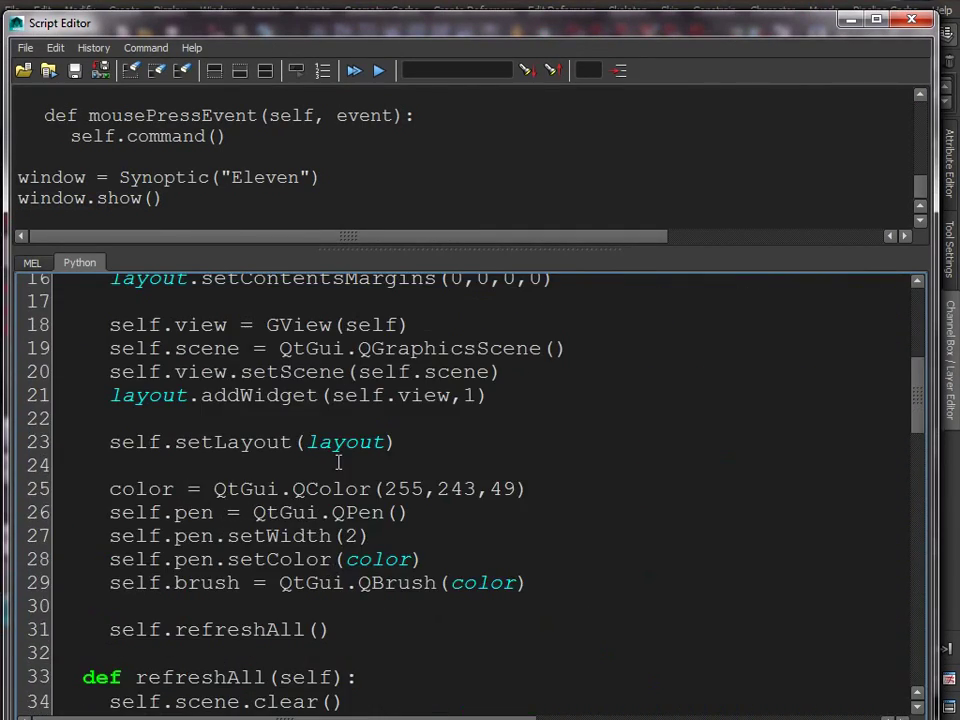
{"action": "scroll", "coordinate": [338, 463], "scroll_direction": "up", "scroll_amount": 3}
{"action": "scroll", "coordinate": [338, 463], "scroll_direction": "up", "scroll_amount": 2}
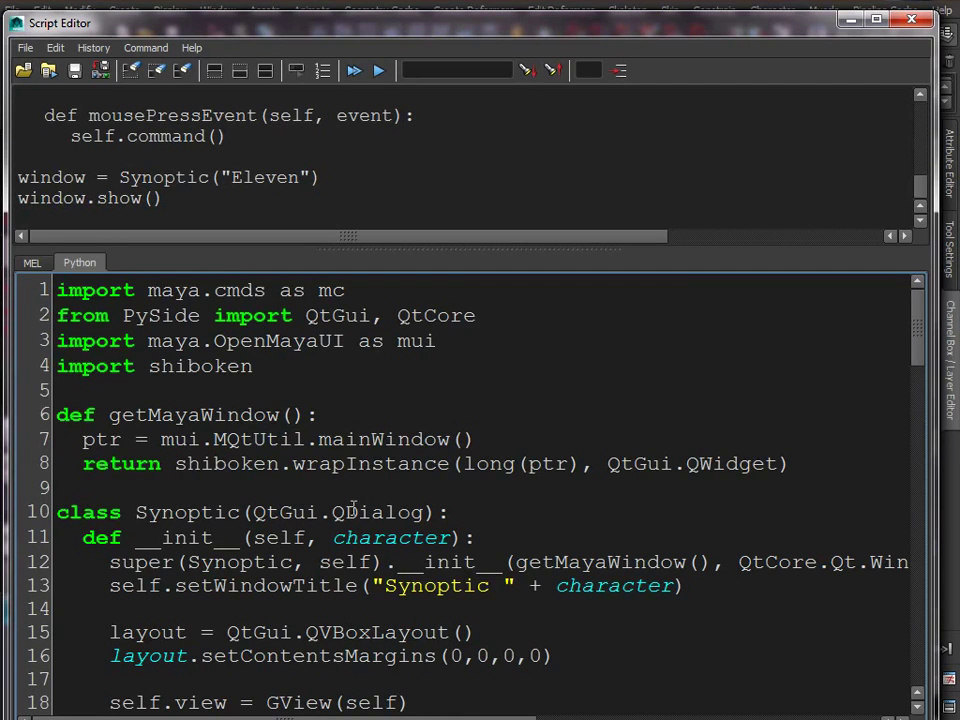
{"action": "scroll", "coordinate": [372, 437], "scroll_direction": "down", "scroll_amount": 1}
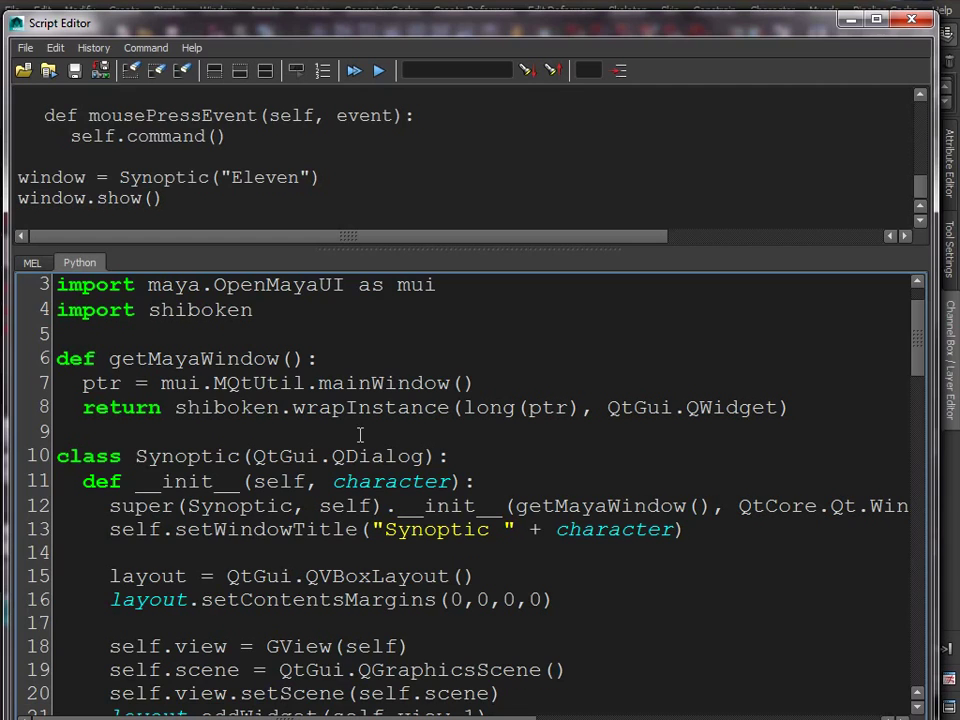
{"action": "double_click", "coordinate": [390, 483]}
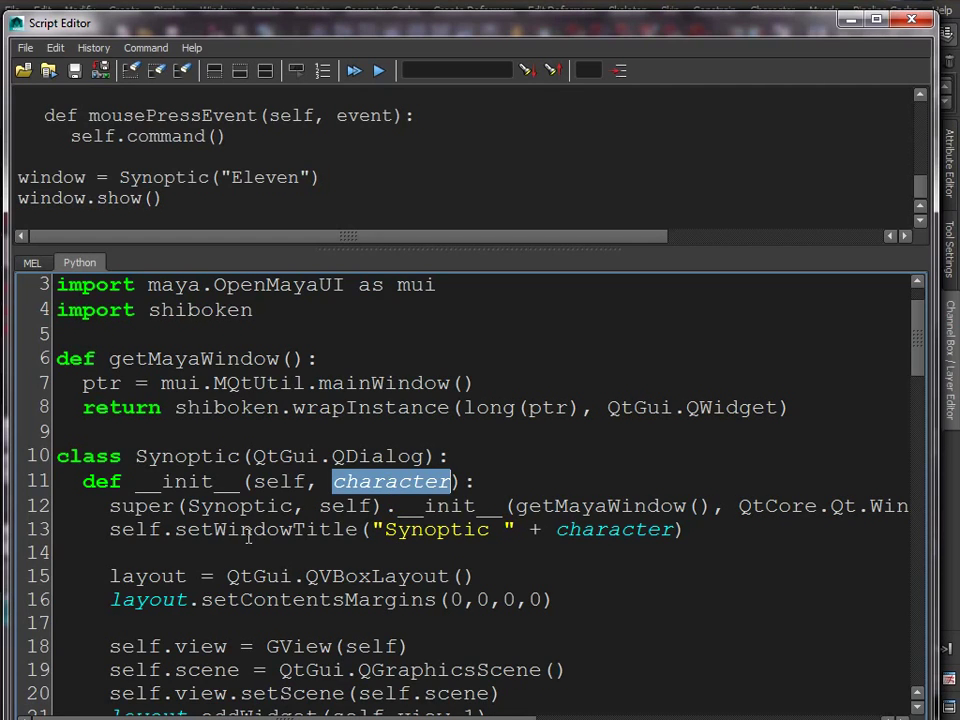
{"action": "double_click", "coordinate": [418, 532]}
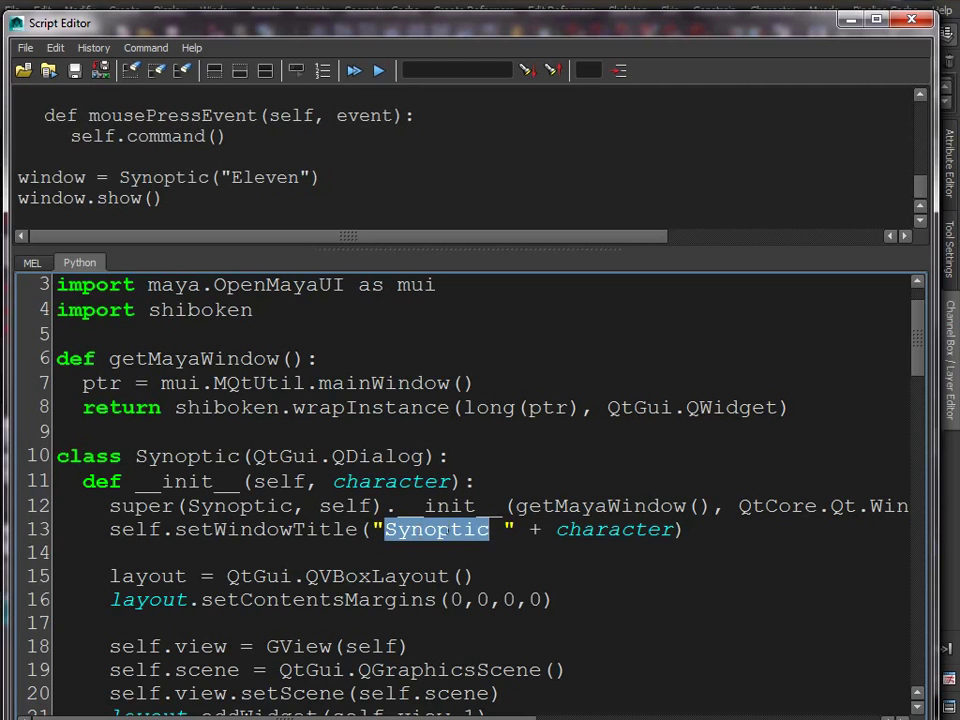
{"action": "double_click", "coordinate": [606, 529]}
{"action": "scroll", "coordinate": [400, 527], "scroll_direction": "down", "scroll_amount": 3}
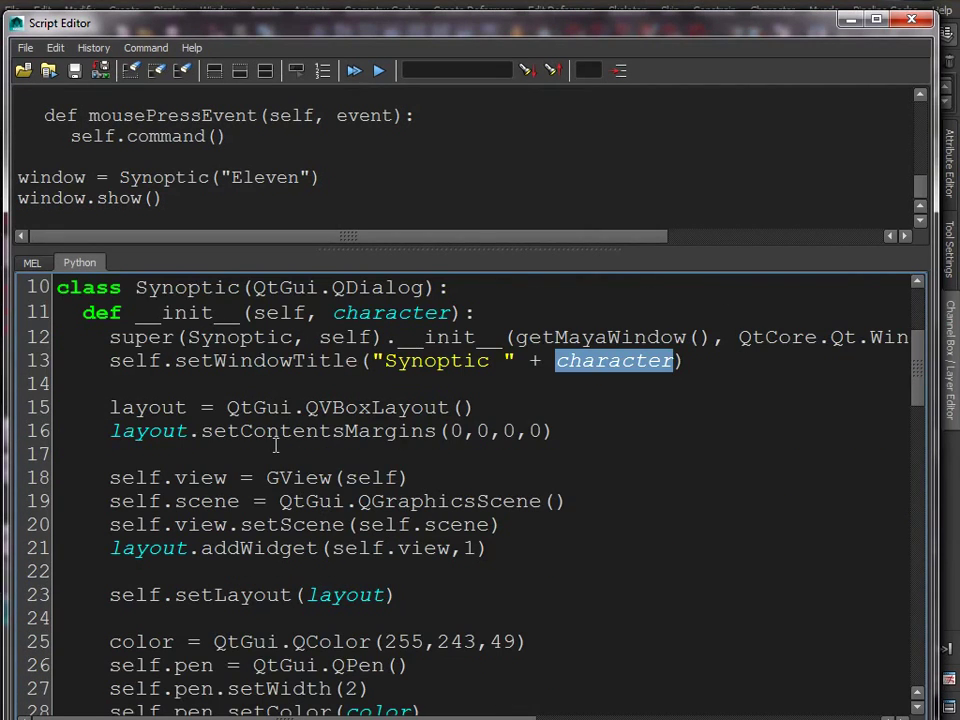
{"action": "scroll", "coordinate": [226, 430], "scroll_direction": "down", "scroll_amount": 1}
{"action": "scroll", "coordinate": [240, 500], "scroll_direction": "down", "scroll_amount": 1}
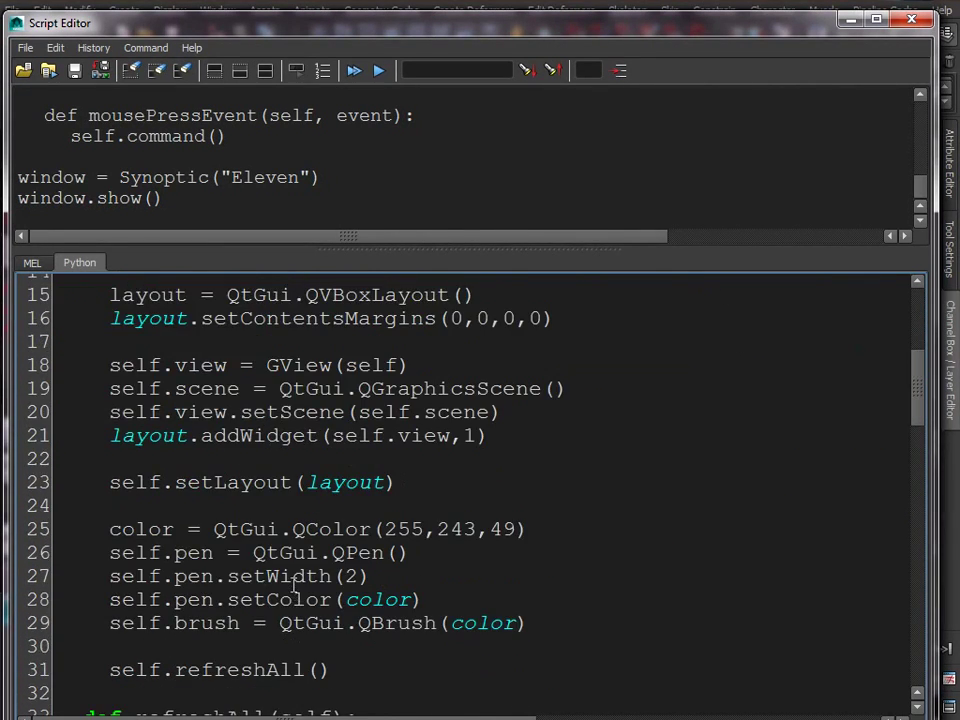
{"action": "scroll", "coordinate": [200, 470], "scroll_direction": "down", "scroll_amount": 1}
{"action": "double_click", "coordinate": [181, 473]}
{"action": "left_click", "coordinate": [352, 573], "text": "shift"}
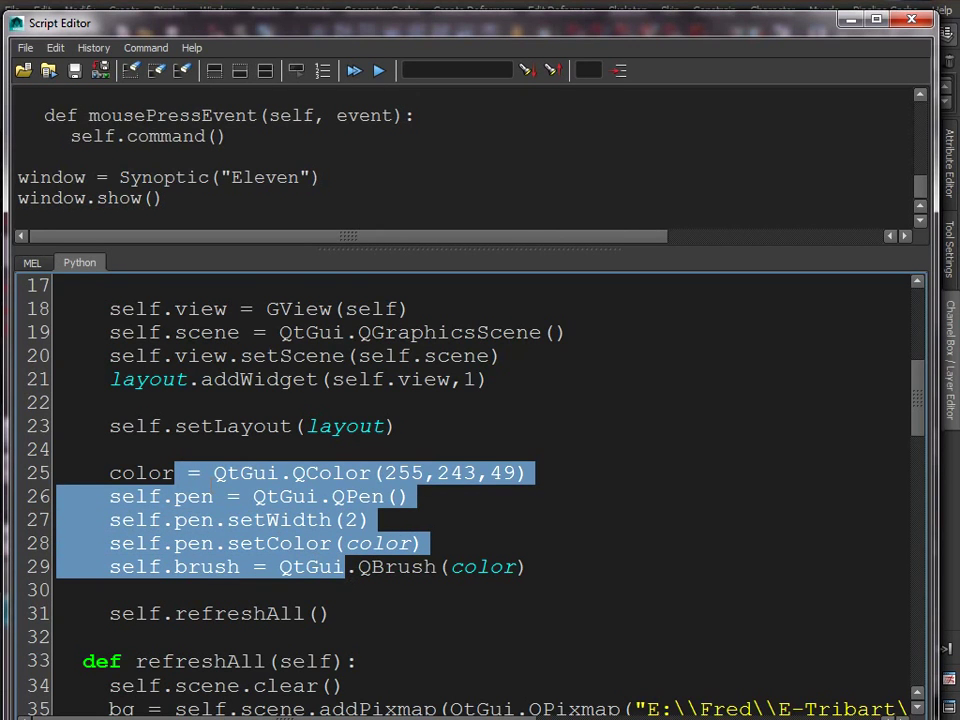
{"action": "scroll", "coordinate": [246, 476], "scroll_direction": "down", "scroll_amount": 5}
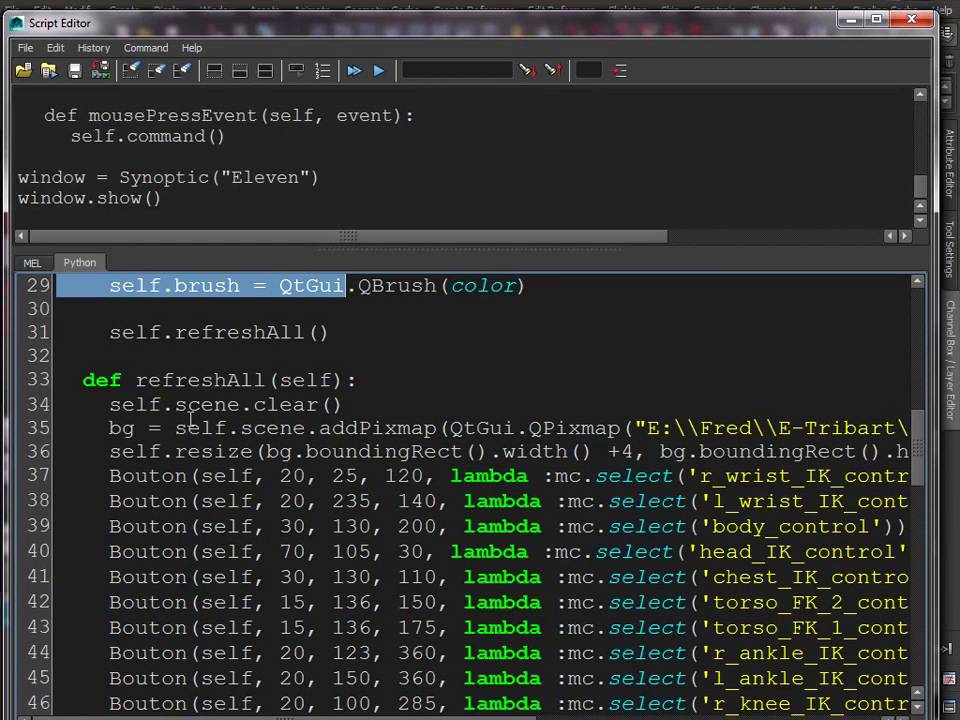
{"action": "left_click_drag", "start_coordinate": [148, 476], "coordinate": [555, 602]}
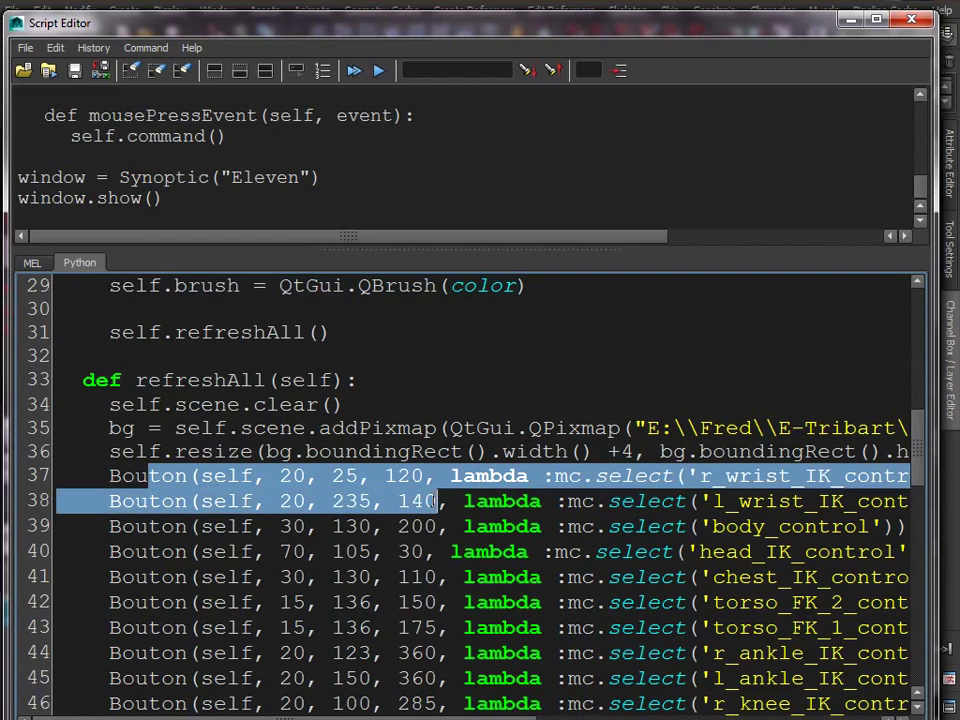
{"action": "scroll", "coordinate": [555, 602], "scroll_direction": "down", "scroll_amount": 3}
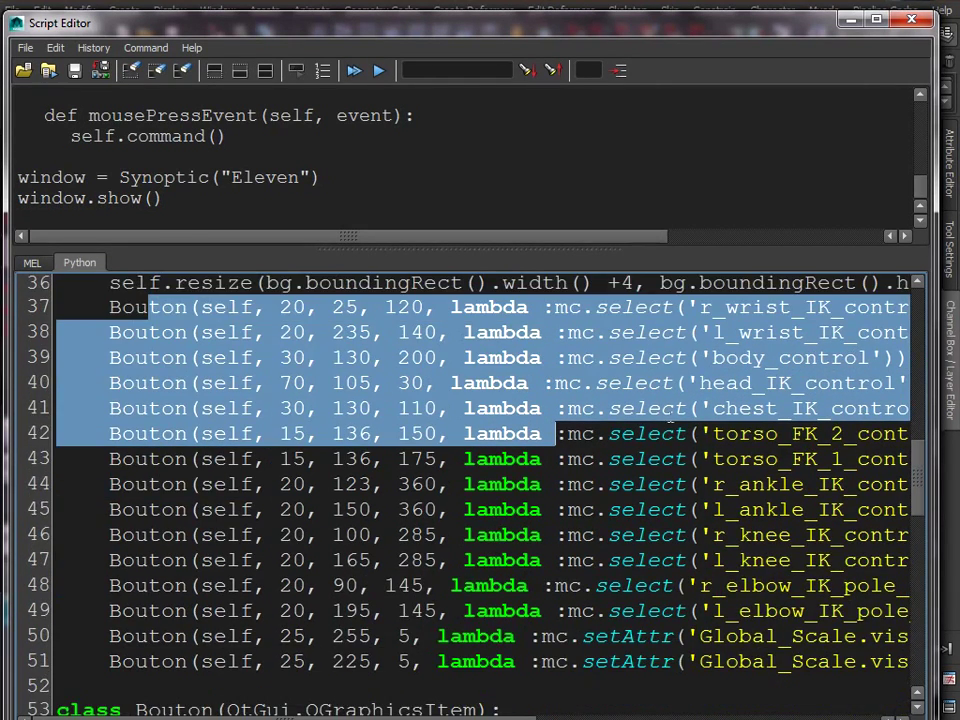
{"action": "double_click", "coordinate": [630, 636]}
{"action": "scroll", "coordinate": [630, 640], "scroll_direction": "right", "scroll_amount": 5}
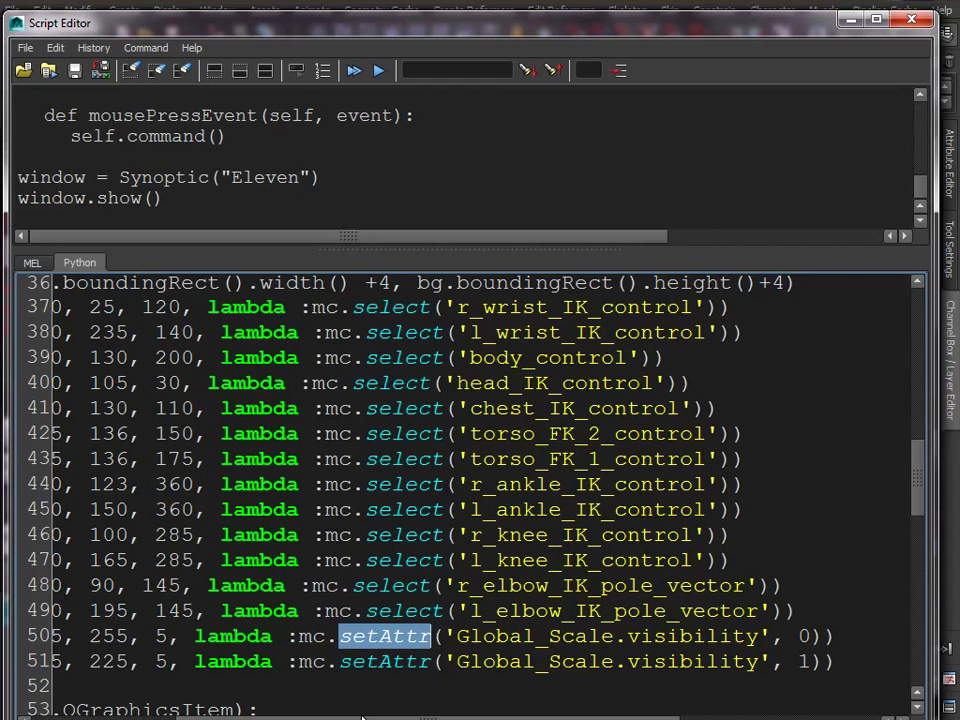
{"action": "left_click_drag", "start_coordinate": [363, 716], "coordinate": [200, 716]}
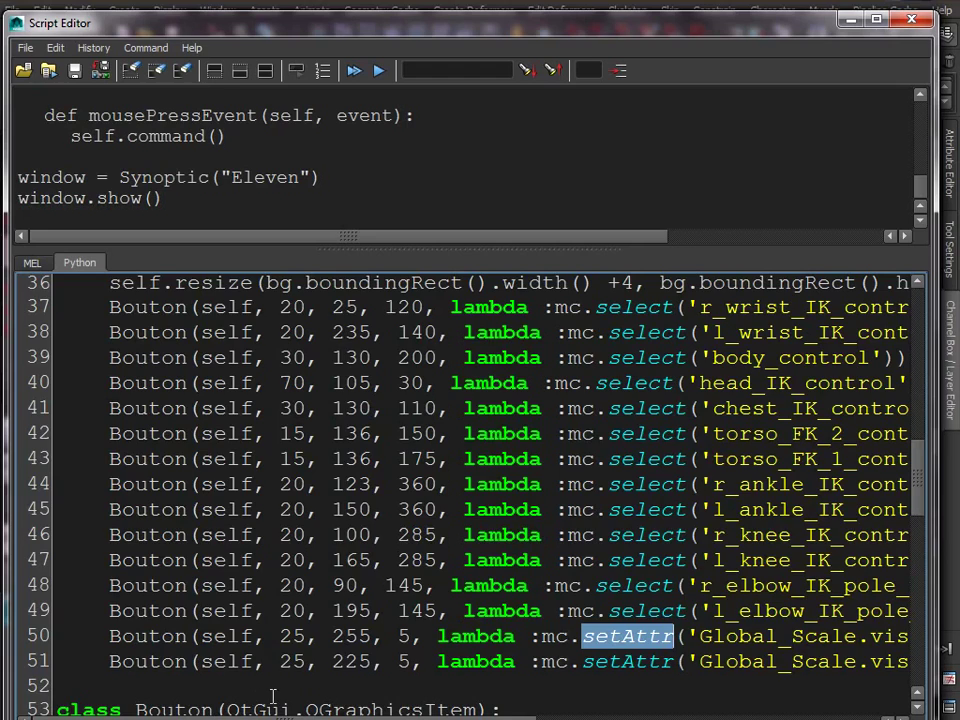
{"action": "scroll", "coordinate": [213, 450], "scroll_direction": "down", "scroll_amount": 3}
{"action": "scroll", "coordinate": [229, 476], "scroll_direction": "down", "scroll_amount": 2}
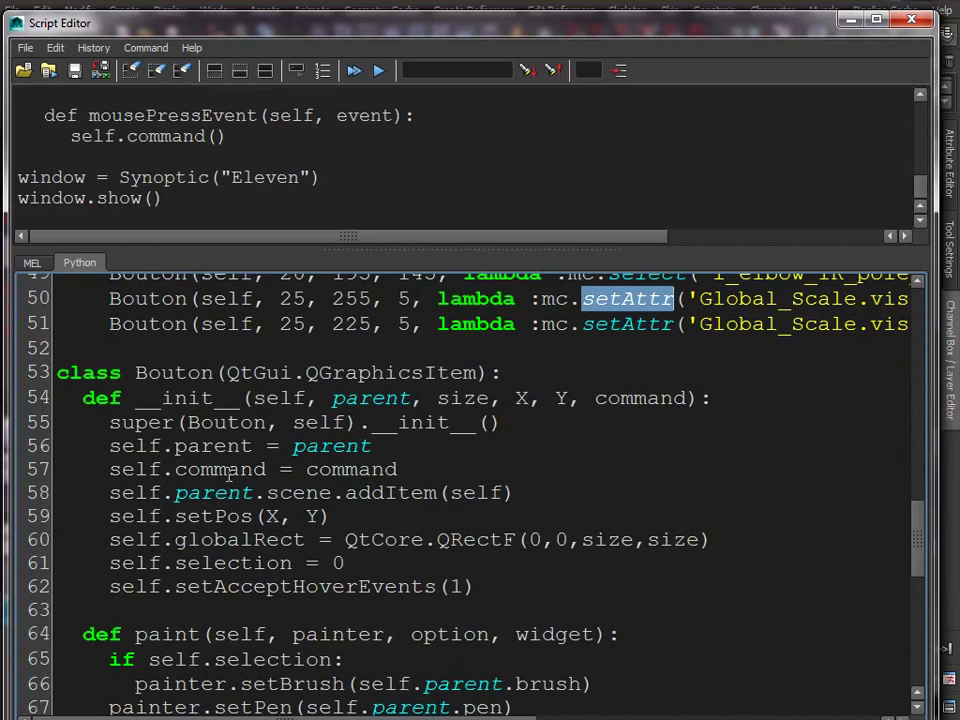
{"action": "scroll", "coordinate": [257, 590], "scroll_direction": "down", "scroll_amount": 2}
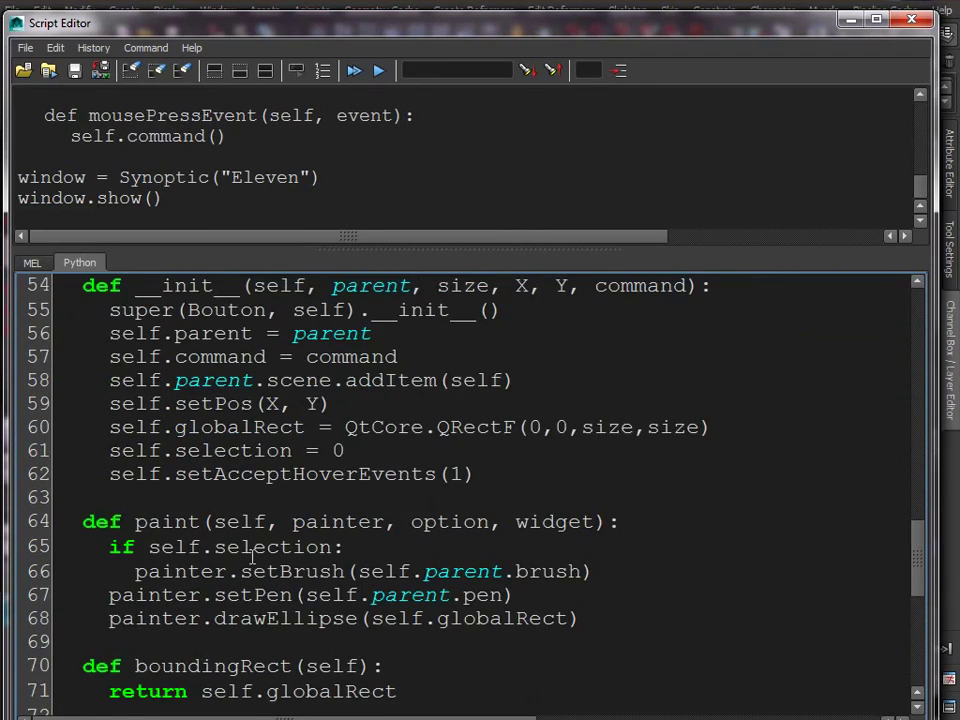
{"action": "scroll", "coordinate": [252, 558], "scroll_direction": "down", "scroll_amount": 1}
{"action": "scroll", "coordinate": [253, 545], "scroll_direction": "down", "scroll_amount": 1}
{"action": "scroll", "coordinate": [252, 560], "scroll_direction": "down", "scroll_amount": 2}
{"action": "scroll", "coordinate": [248, 580], "scroll_direction": "down", "scroll_amount": 1}
{"action": "scroll", "coordinate": [250, 580], "scroll_direction": "down", "scroll_amount": 2}
{"action": "scroll", "coordinate": [250, 580], "scroll_direction": "up", "scroll_amount": 4}
{"action": "scroll", "coordinate": [349, 689], "scroll_direction": "up", "scroll_amount": 5}
{"action": "scroll", "coordinate": [347, 630], "scroll_direction": "up", "scroll_amount": 6}
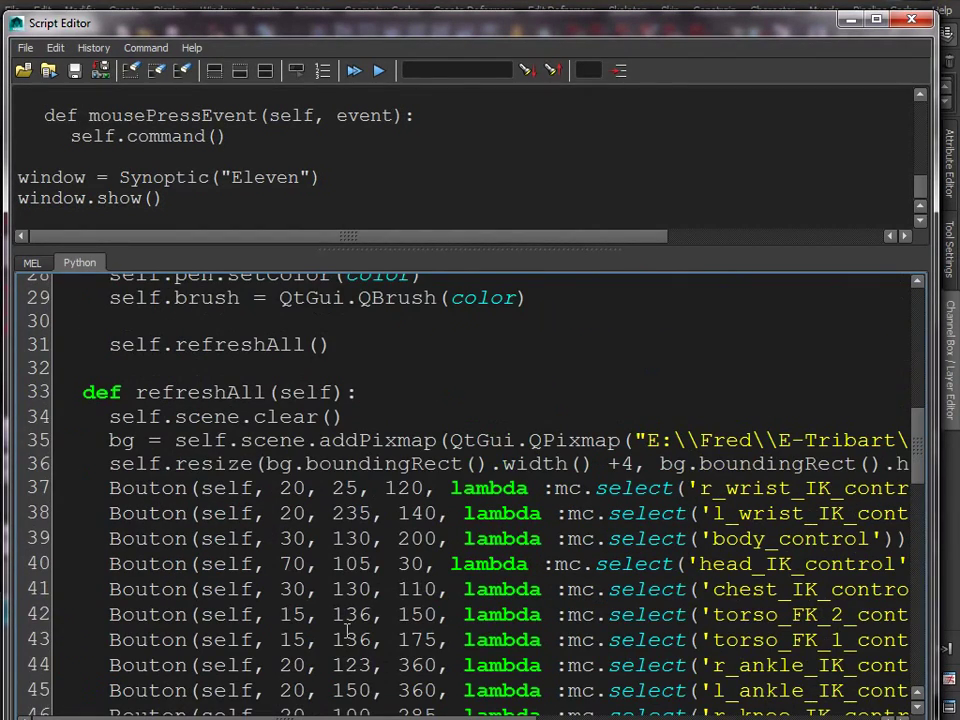
{"action": "left_click_drag", "start_coordinate": [133, 464], "coordinate": [333, 461]}
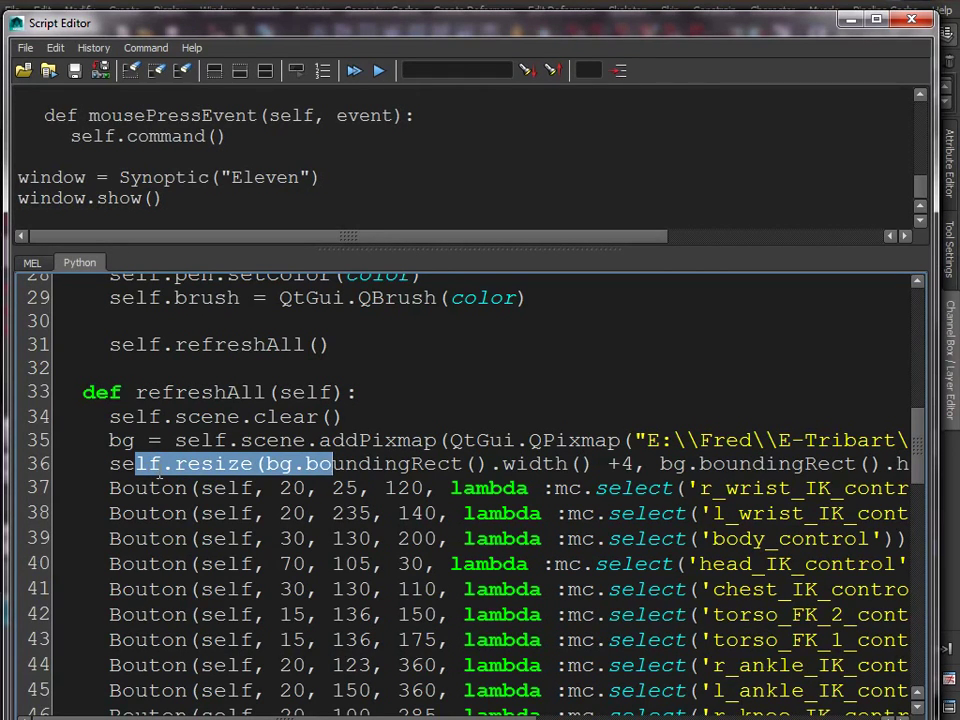
{"action": "scroll", "coordinate": [180, 480], "scroll_direction": "up", "scroll_amount": 2}
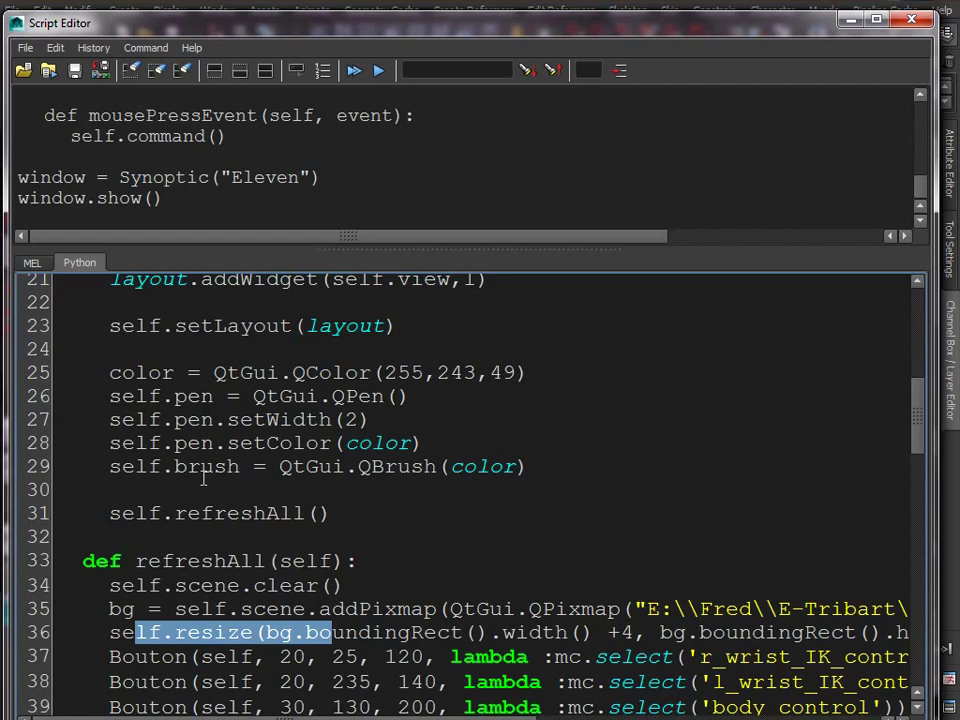
{"action": "double_click", "coordinate": [214, 632]}
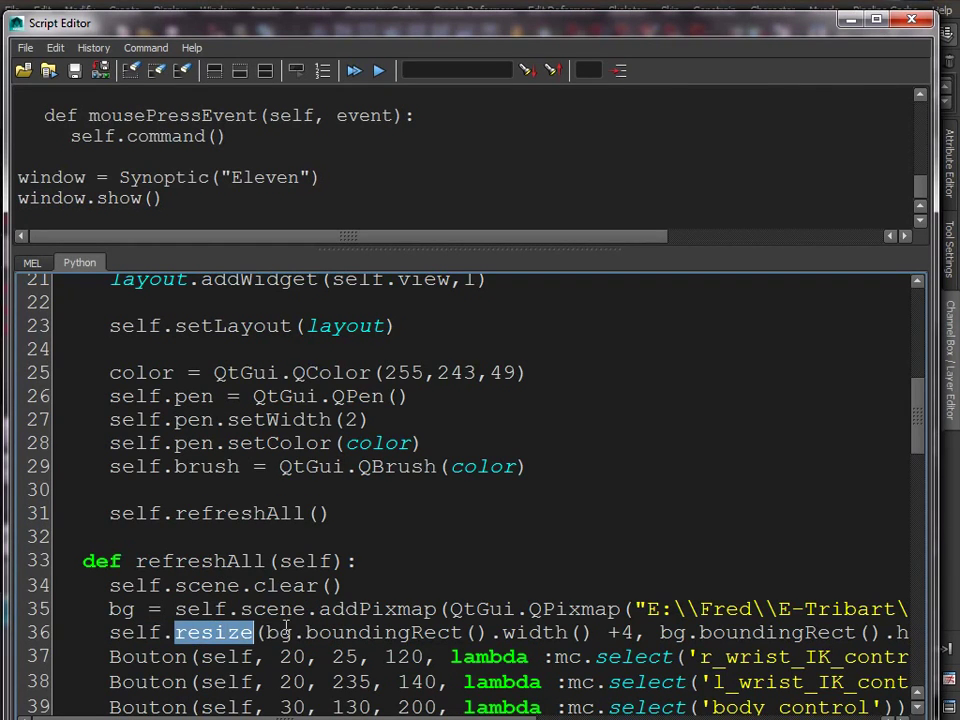
{"action": "left_click", "coordinate": [266, 632]}
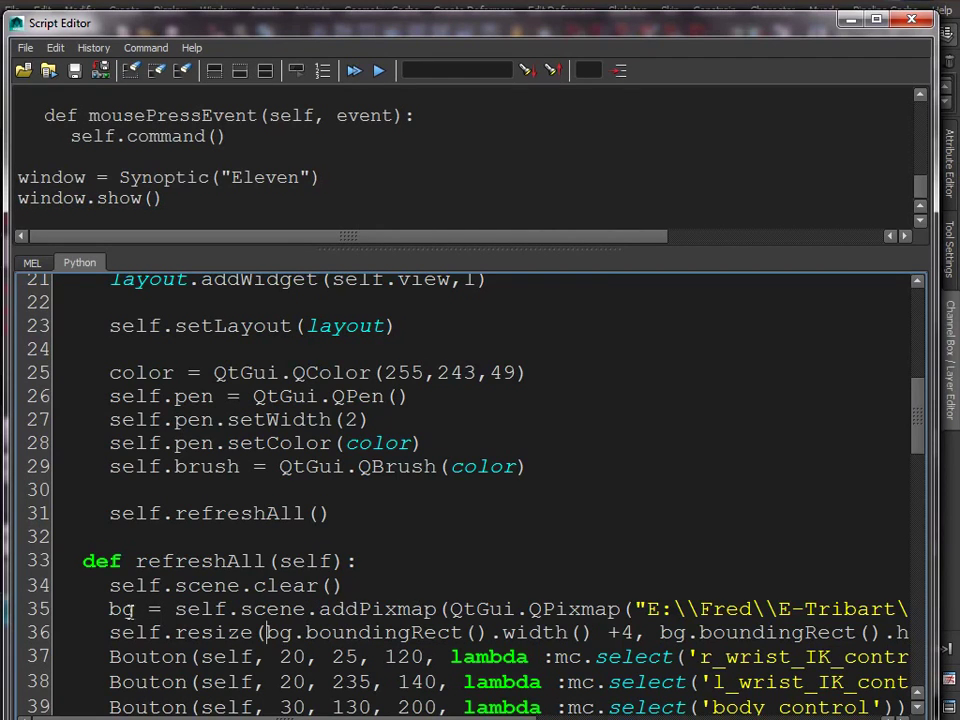
{"action": "double_click", "coordinate": [122, 609]}
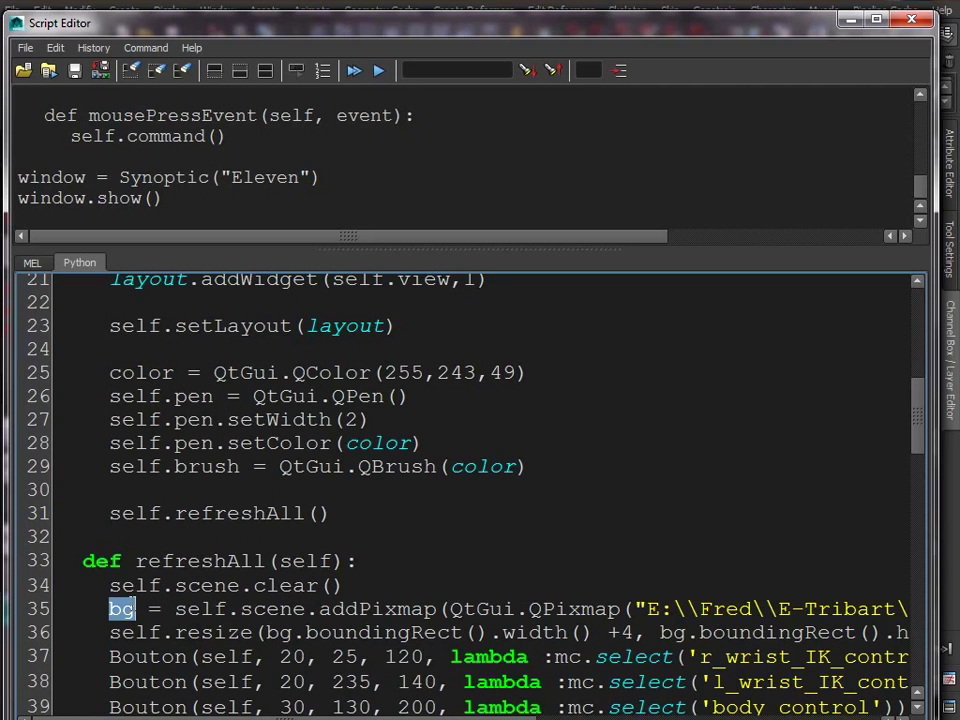
{"action": "scroll", "coordinate": [533, 497], "scroll_direction": "down", "scroll_amount": 2}
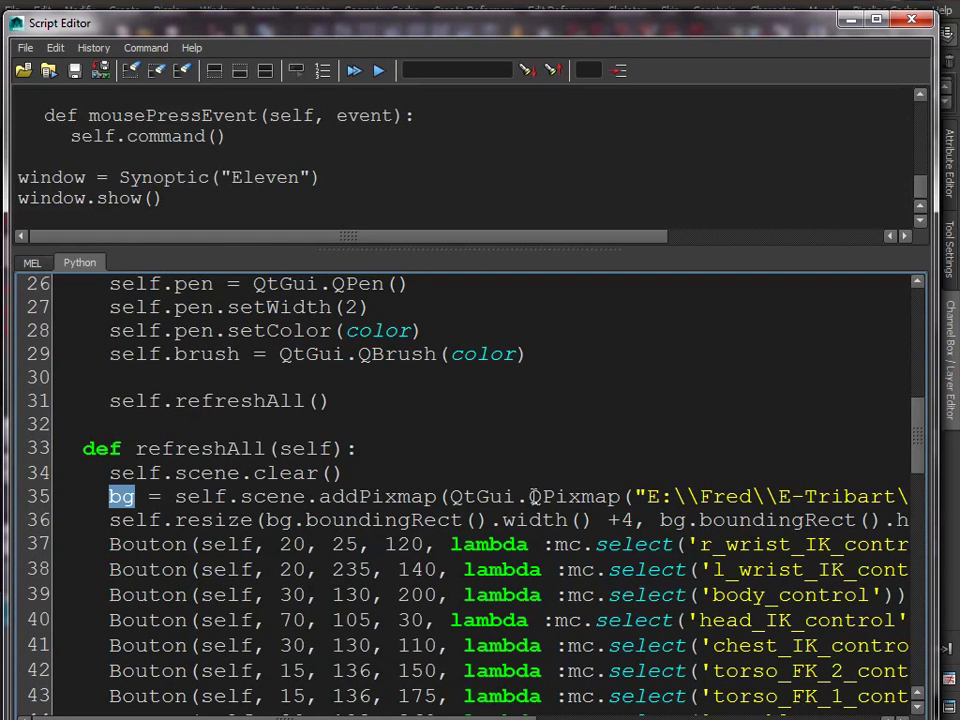
{"action": "scroll", "coordinate": [378, 507], "scroll_direction": "down", "scroll_amount": 3}
{"action": "scroll", "coordinate": [220, 377], "scroll_direction": "down", "scroll_amount": 3}
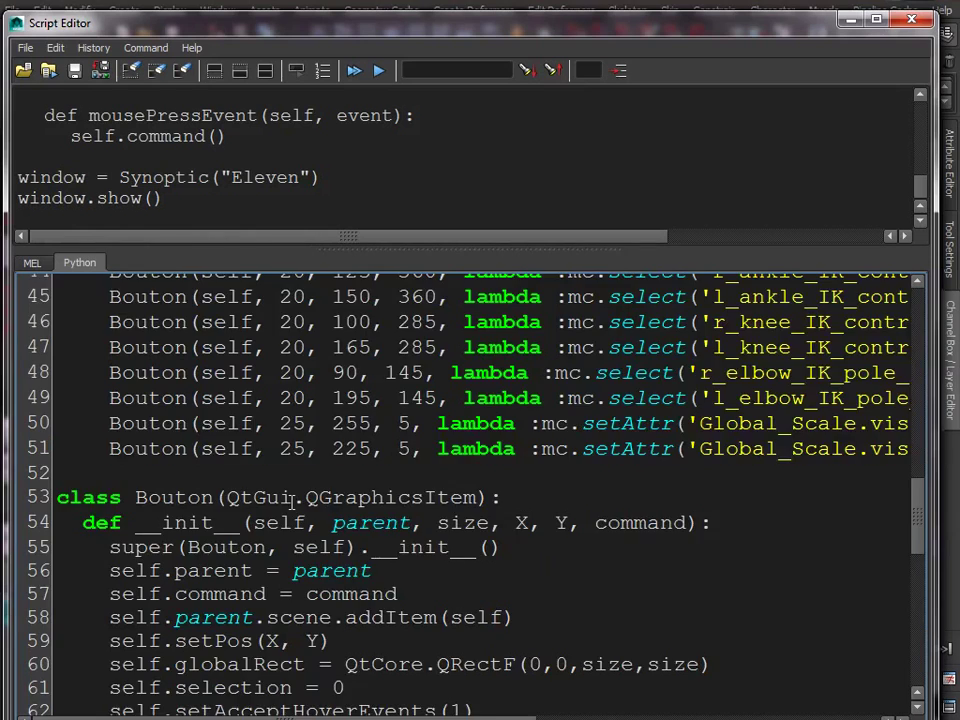
{"action": "scroll", "coordinate": [158, 357], "scroll_direction": "down", "scroll_amount": 2}
{"action": "left_click_drag", "start_coordinate": [122, 385], "coordinate": [345, 646]}
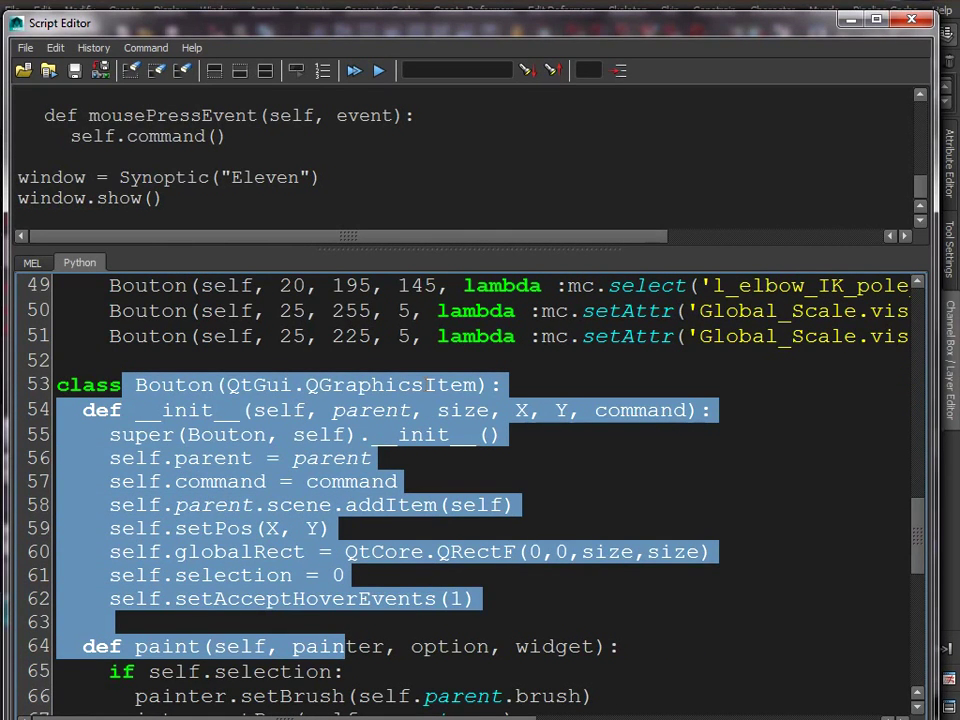
{"action": "scroll", "coordinate": [259, 574], "scroll_direction": "down", "scroll_amount": 2}
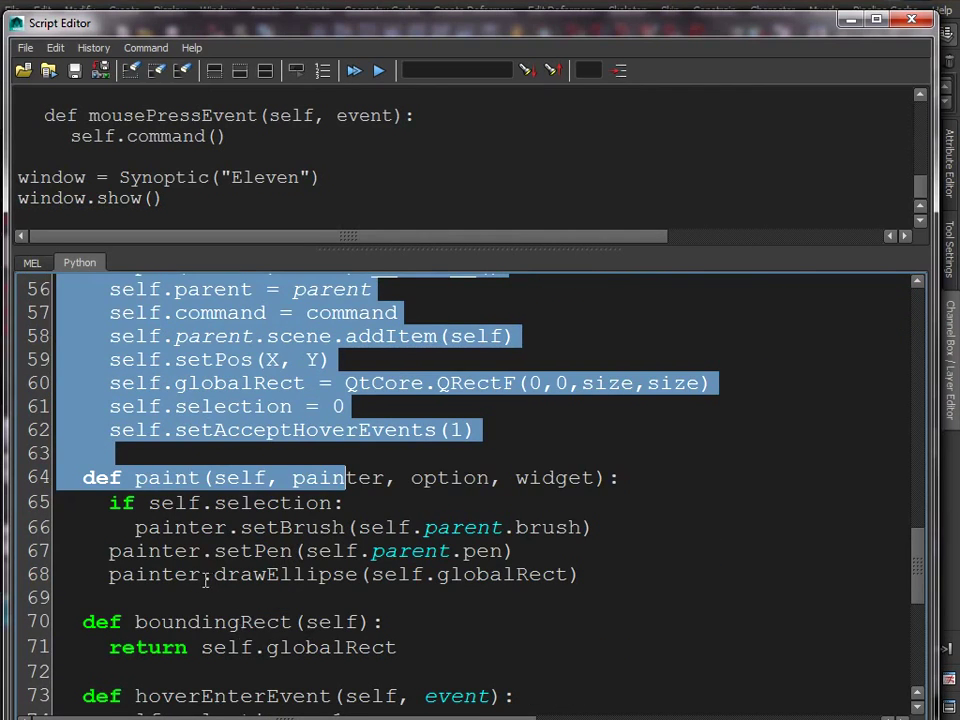
{"action": "double_click", "coordinate": [182, 575]}
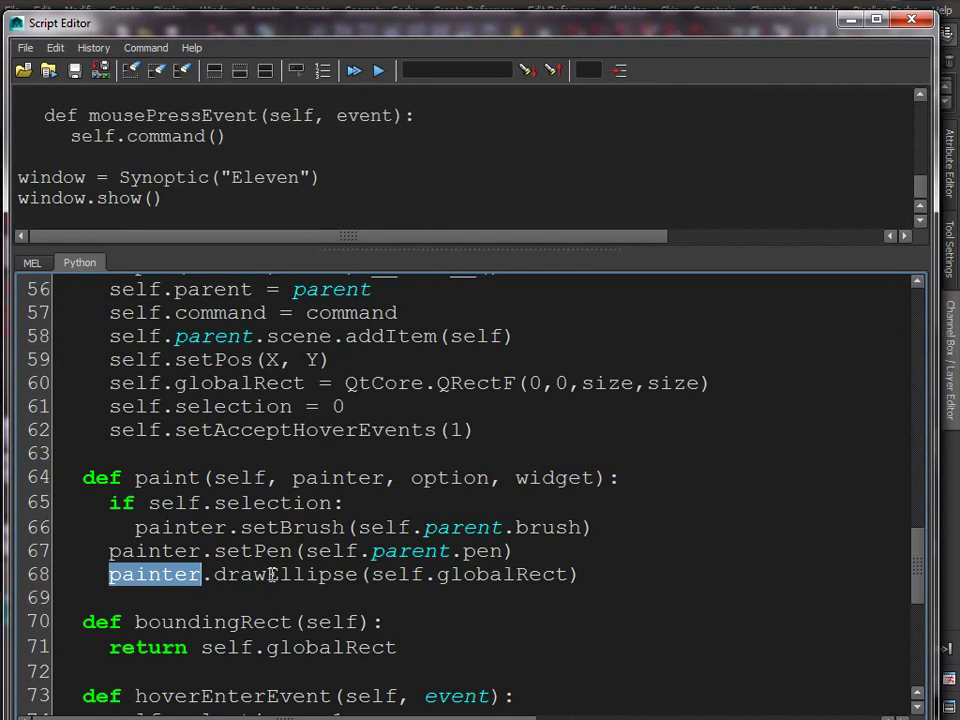
{"action": "scroll", "coordinate": [204, 410], "scroll_direction": "up", "scroll_amount": 2}
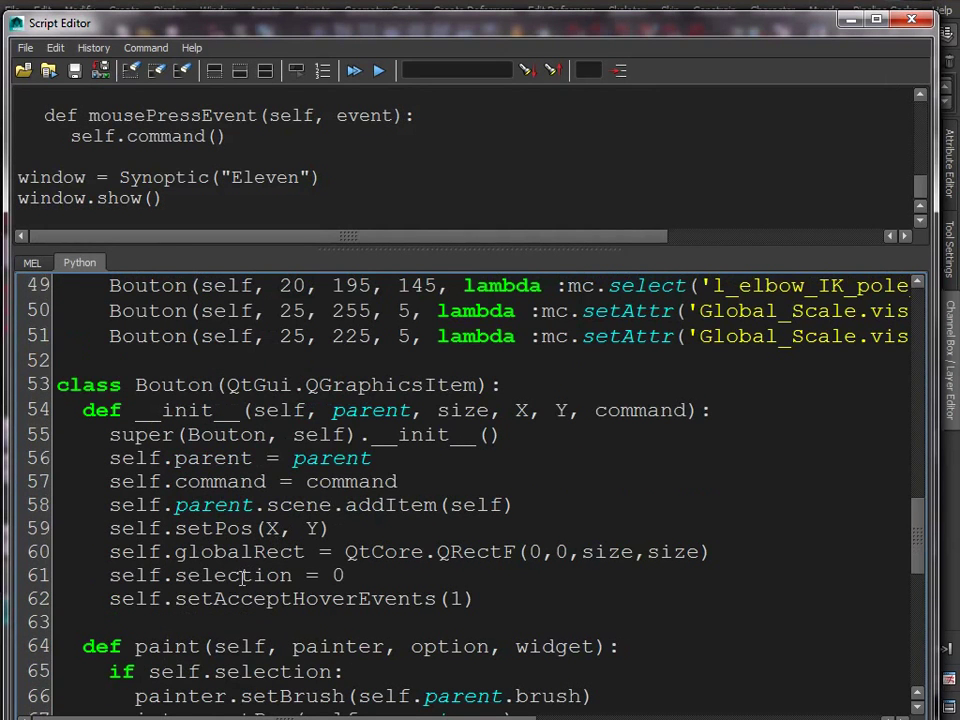
{"action": "scroll", "coordinate": [230, 615], "scroll_direction": "down", "scroll_amount": 2}
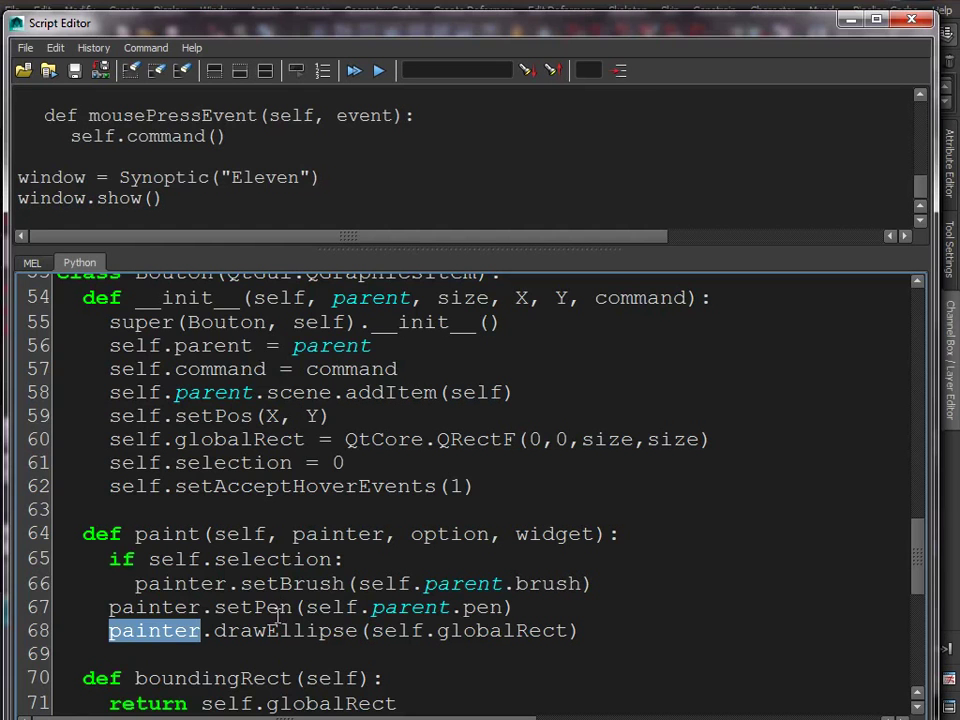
{"action": "scroll", "coordinate": [360, 467], "scroll_direction": "down", "scroll_amount": 2}
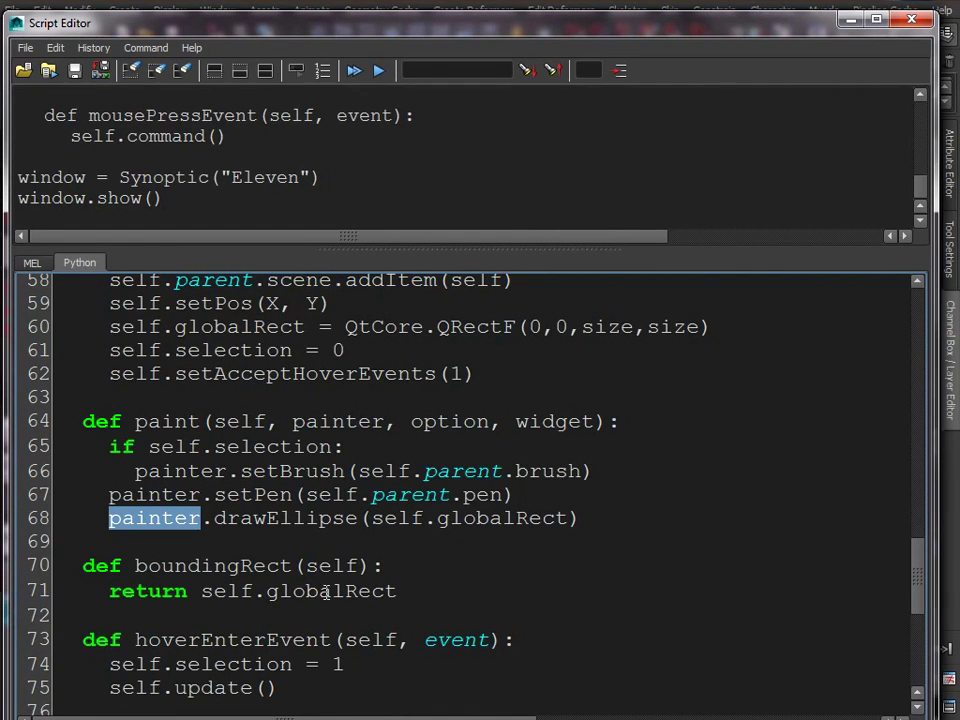
{"action": "double_click", "coordinate": [230, 567]}
Check boundingRect and width in line 36's resize call, then execute the script.
{"action": "scroll", "coordinate": [489, 499], "scroll_direction": "up", "scroll_amount": 5}
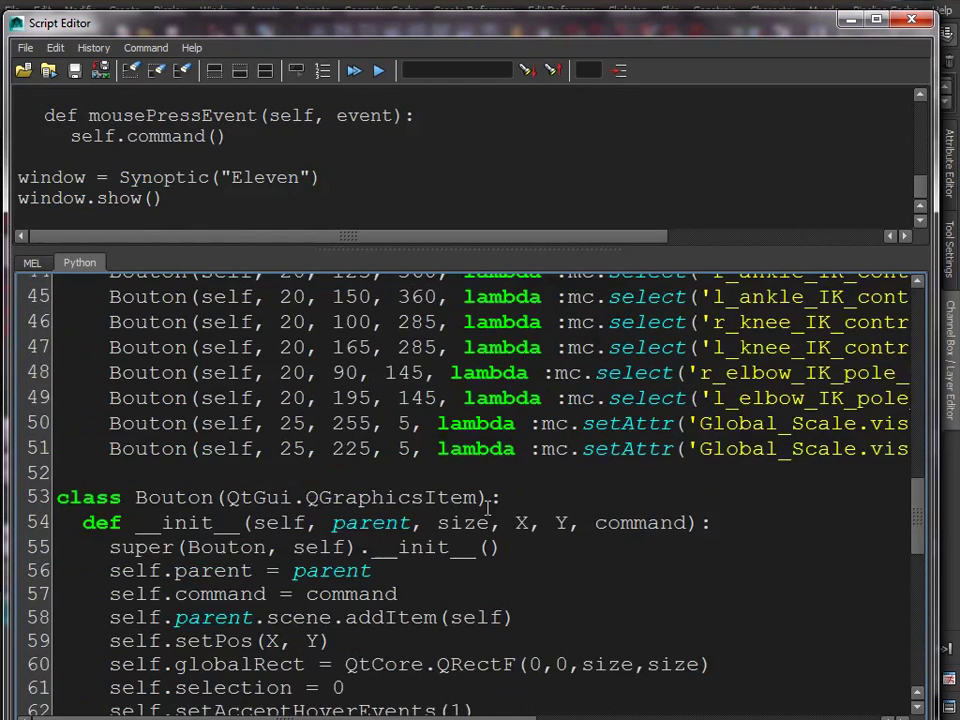
{"action": "scroll", "coordinate": [352, 490], "scroll_direction": "up", "scroll_amount": 2}
{"action": "scroll", "coordinate": [352, 490], "scroll_direction": "up", "scroll_amount": 3}
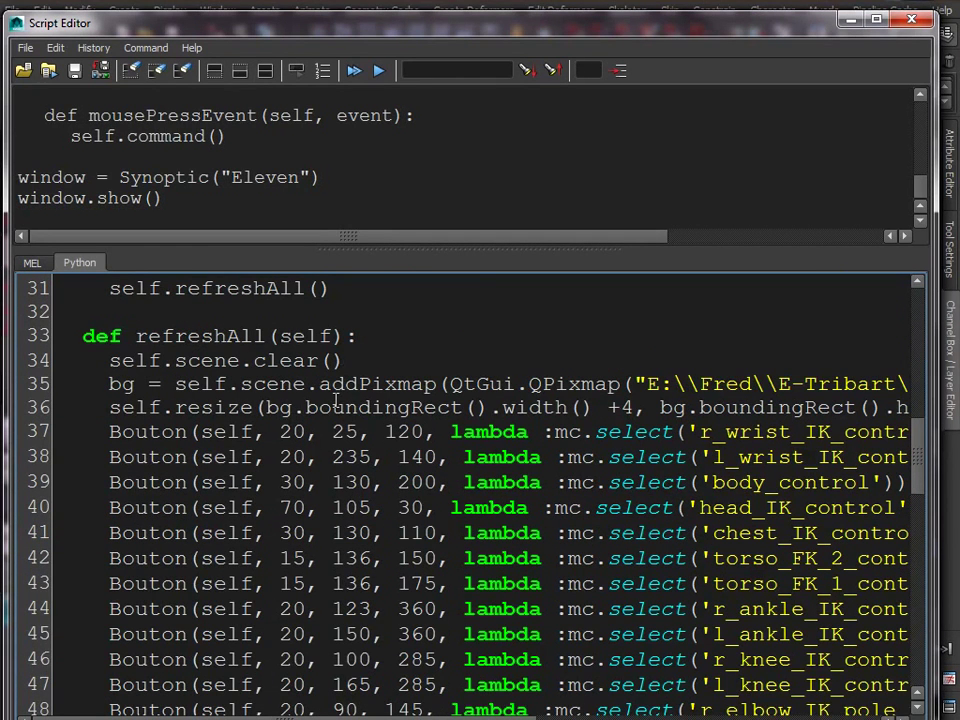
{"action": "double_click", "coordinate": [393, 408]}
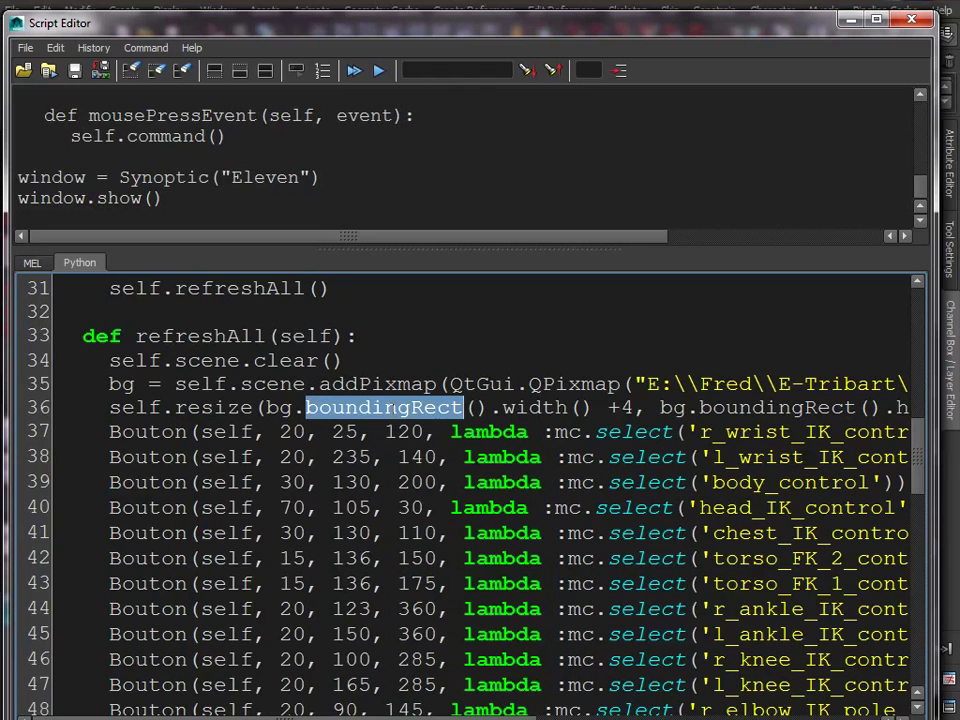
{"action": "double_click", "coordinate": [534, 407]}
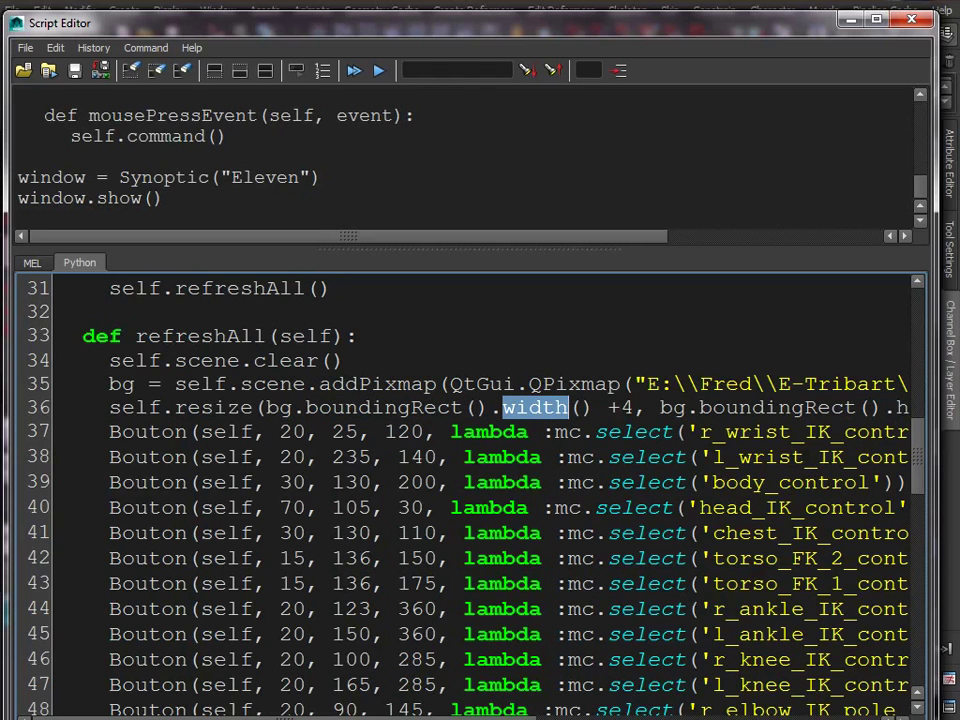
{"action": "scroll", "coordinate": [710, 643], "scroll_direction": "right", "scroll_amount": 2}
{"action": "scroll", "coordinate": [480, 500], "scroll_direction": "right", "scroll_amount": 1}
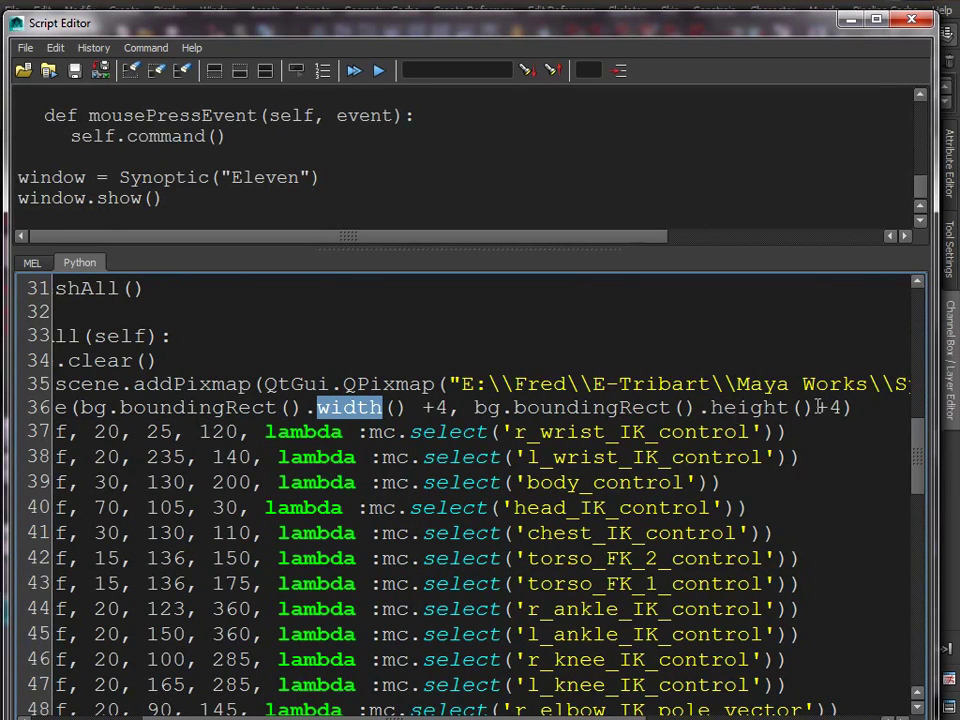
{"action": "scroll", "coordinate": [450, 540], "scroll_direction": "left", "scroll_amount": 3}
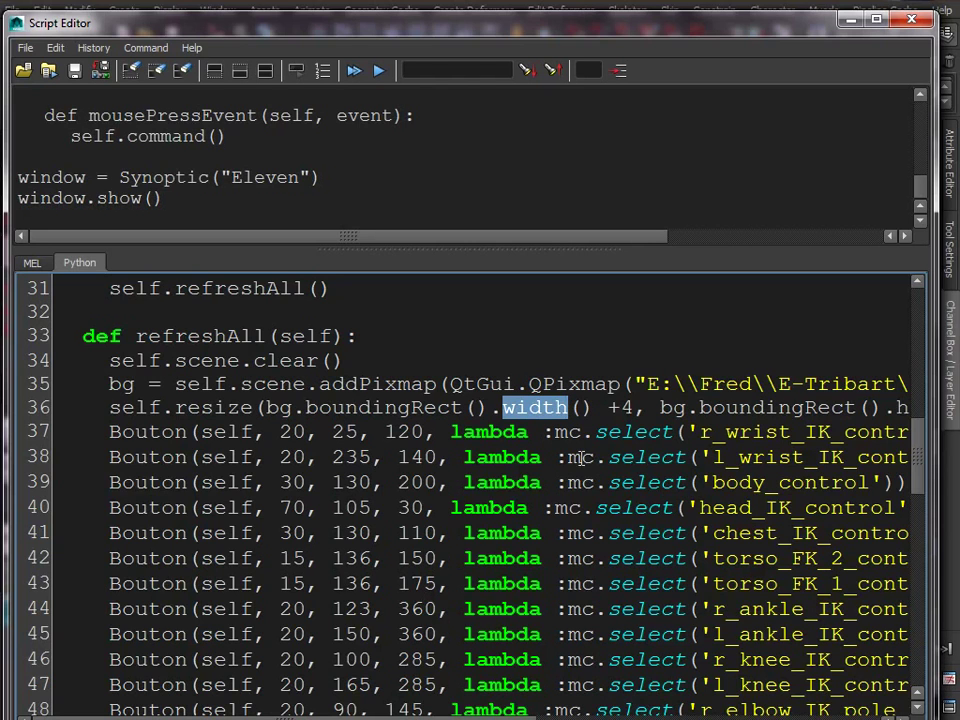
{"action": "left_click", "coordinate": [354, 70]}
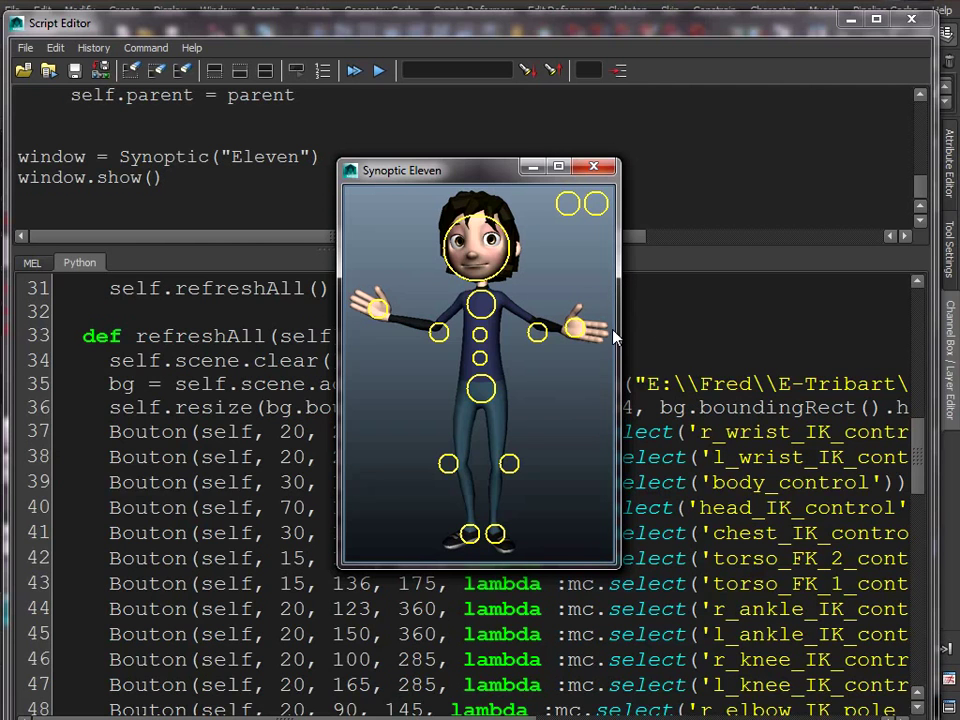
Resize and close Synoptic Eleven, rerun the script, move the new picker aside, and minimize the Script Editor.
{"action": "mouse_move", "coordinate": [617, 565]}
{"action": "left_mouse_down"}
{"action": "mouse_move", "coordinate": [795, 619]}
{"action": "mouse_move", "coordinate": [553, 522]}
{"action": "left_mouse_up"}
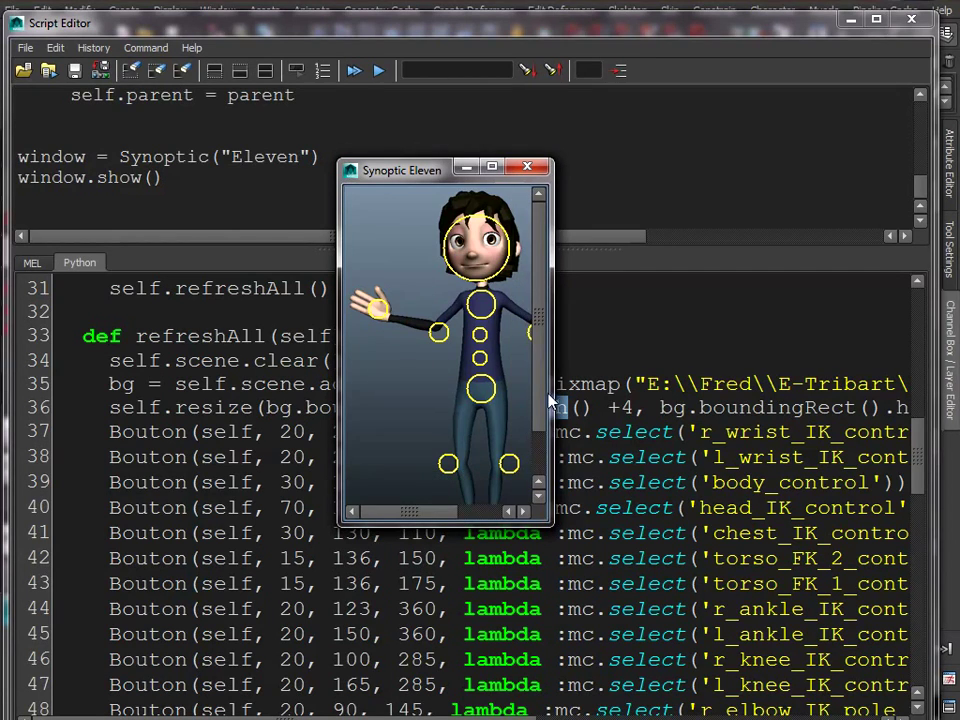
{"action": "left_click_drag", "start_coordinate": [541, 428], "coordinate": [541, 388]}
{"action": "left_click", "coordinate": [528, 167]}
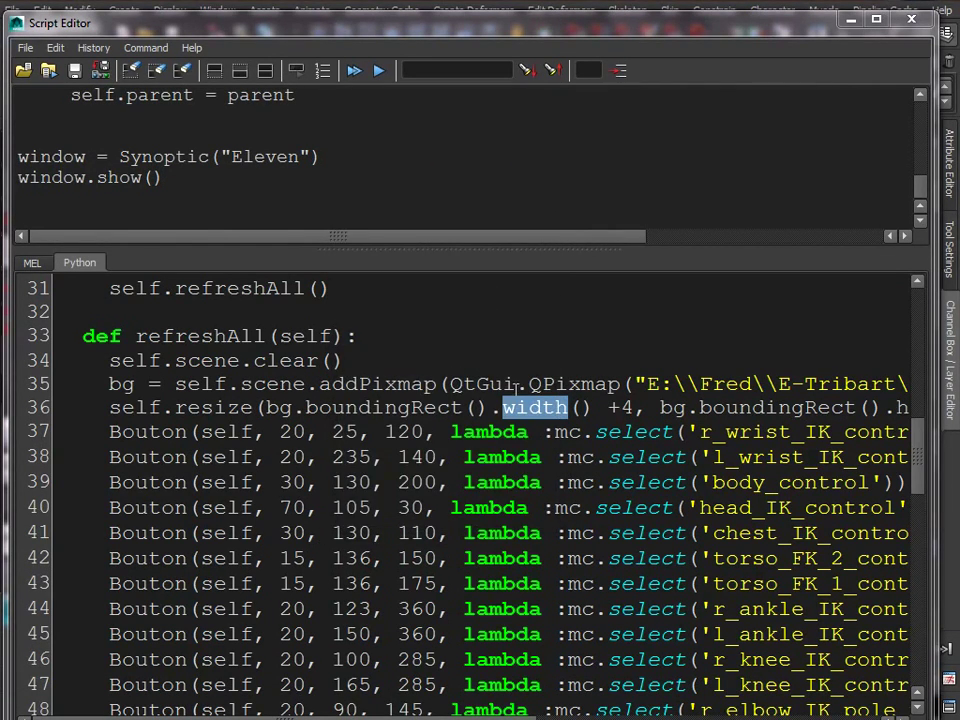
{"action": "left_click", "coordinate": [354, 70]}
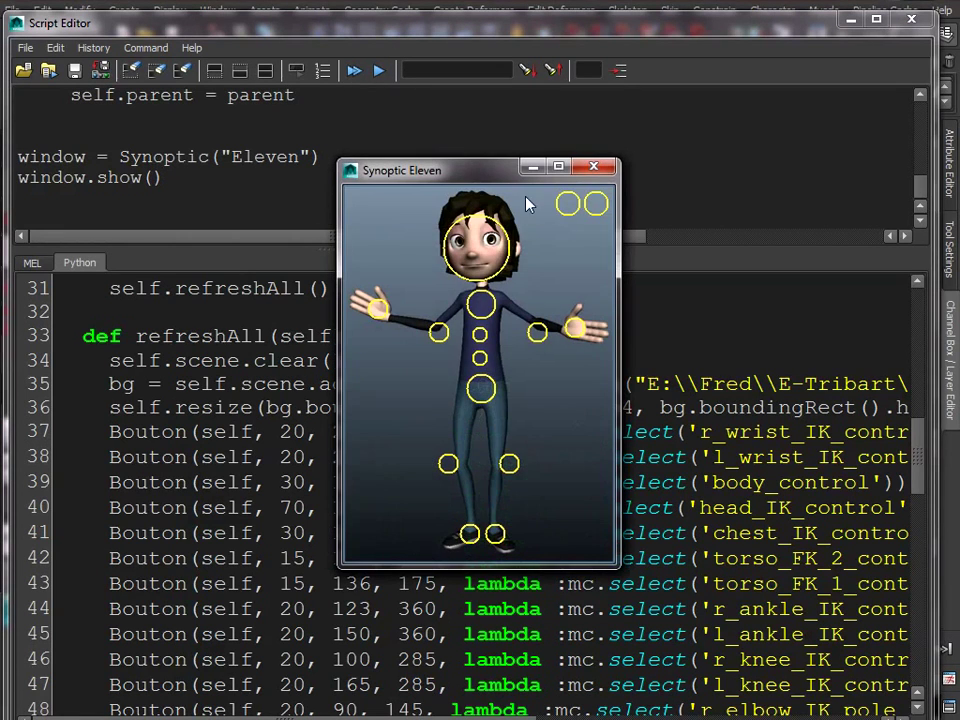
{"action": "left_click_drag", "start_coordinate": [468, 170], "coordinate": [528, 158]}
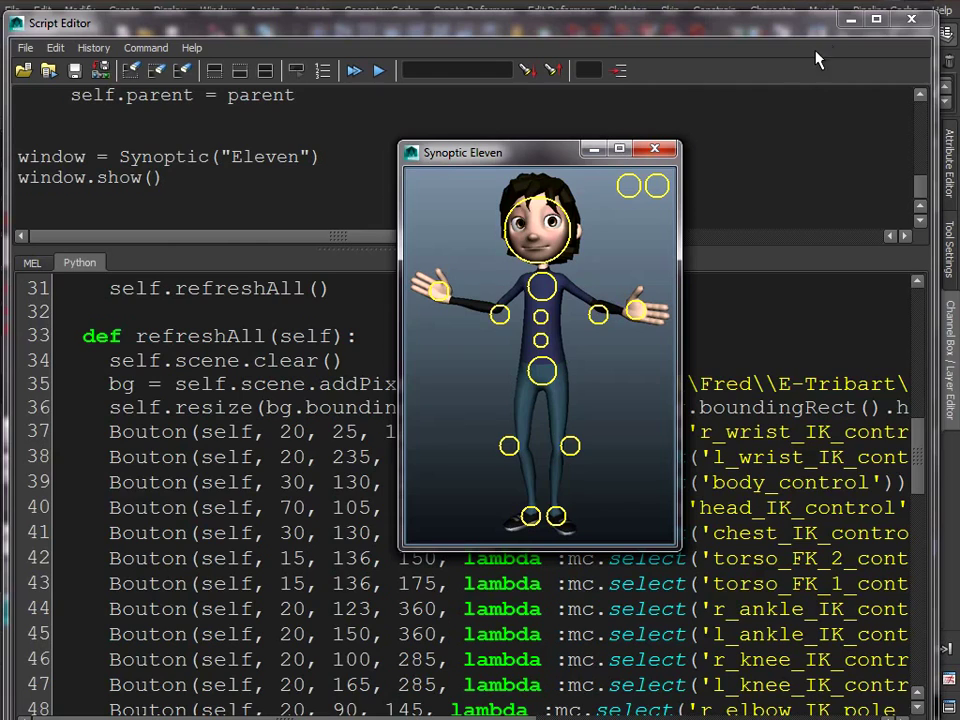
{"action": "left_click", "coordinate": [851, 19]}
Close the older Eleven window, place Synoptic Eleven beside the viewport, and reselect r_wrist_IK_control.
{"action": "left_click", "coordinate": [806, 145]}
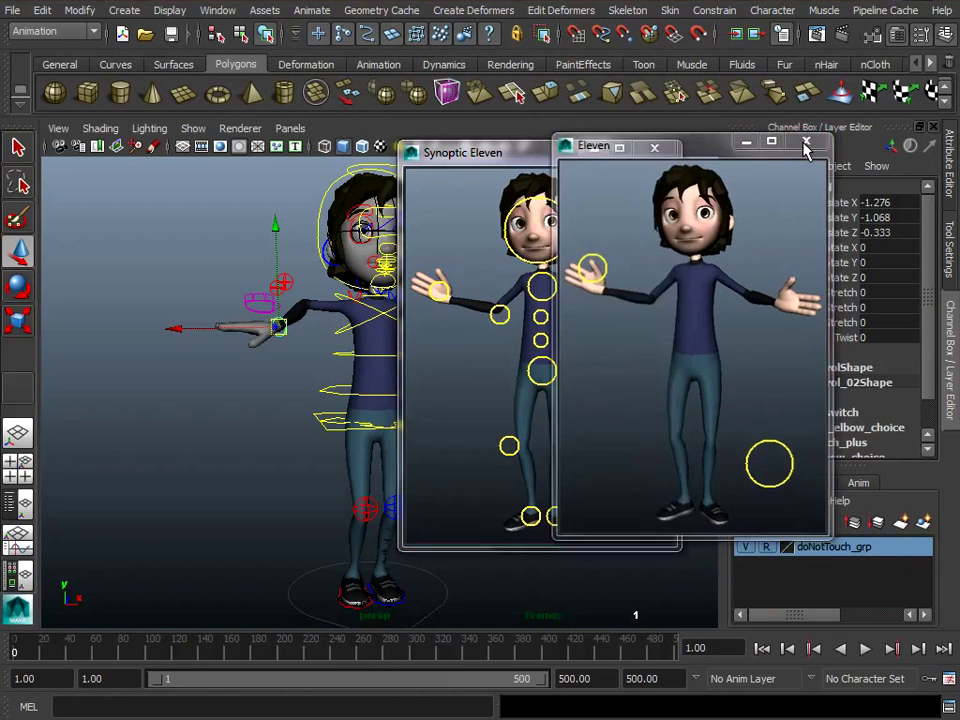
{"action": "left_click", "coordinate": [806, 145]}
{"action": "left_click_drag", "start_coordinate": [544, 152], "coordinate": [586, 94]}
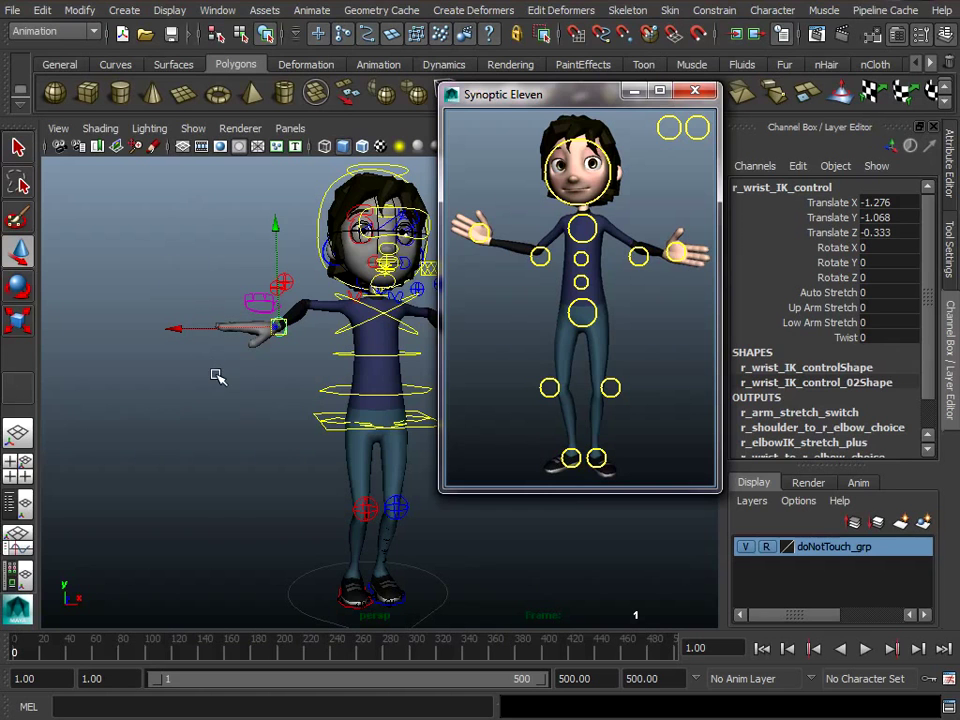
{"action": "left_click", "coordinate": [270, 381]}
{"action": "left_click", "coordinate": [281, 329]}
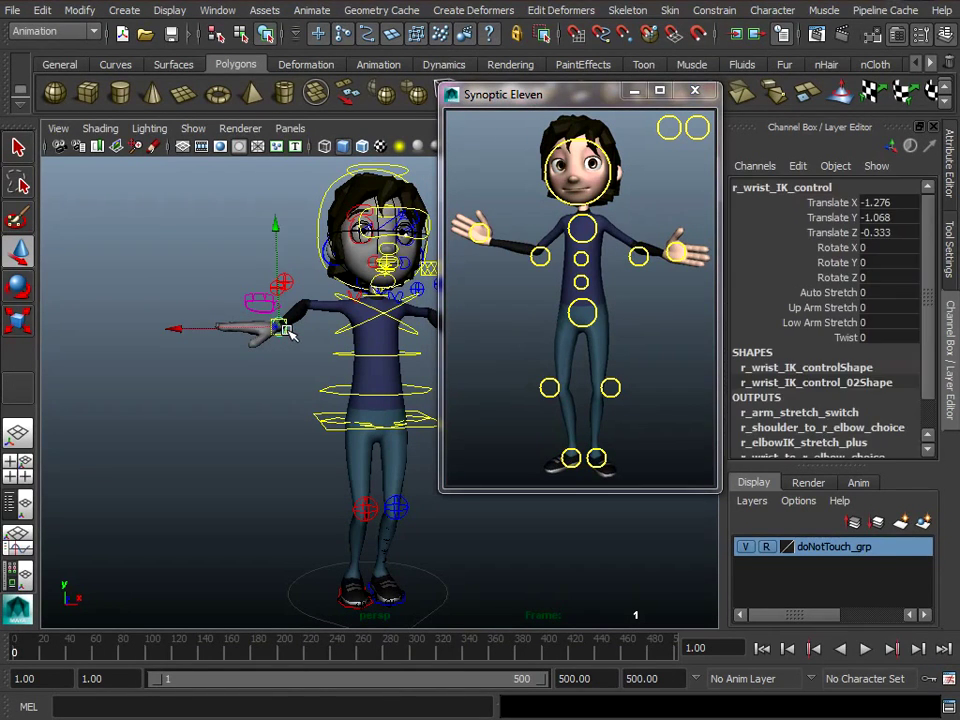